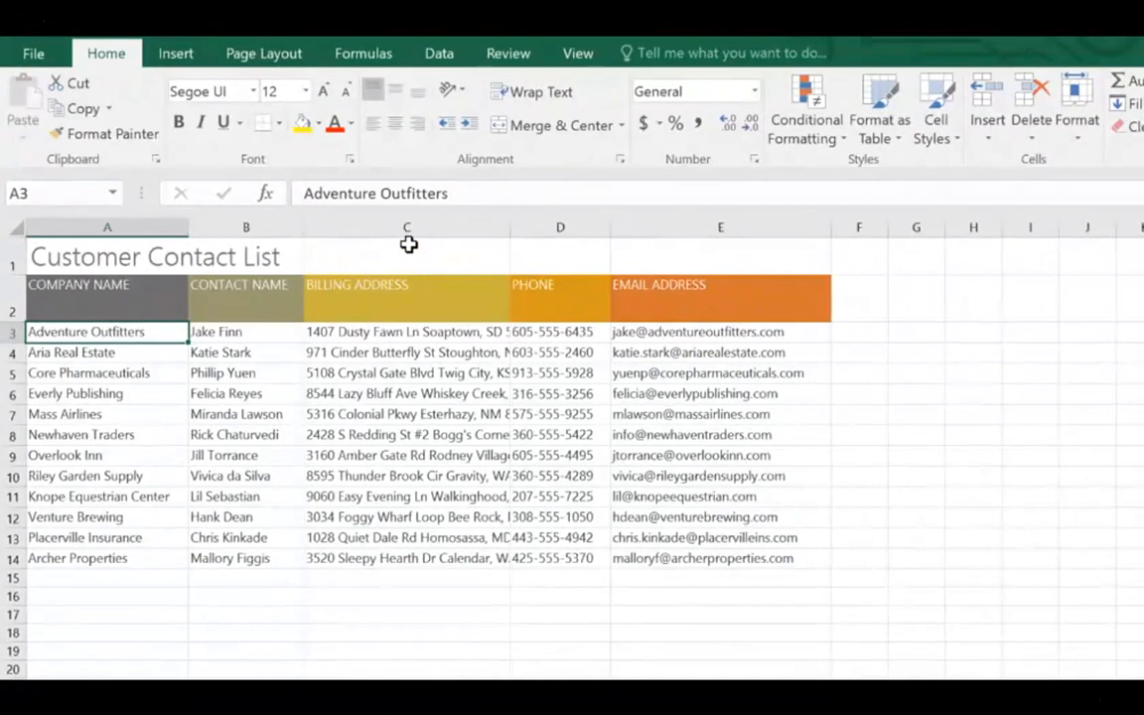
Widen the BILLING ADDRESS column C until every address shows in full
{"action": "left_click", "coordinate": [408, 226]}
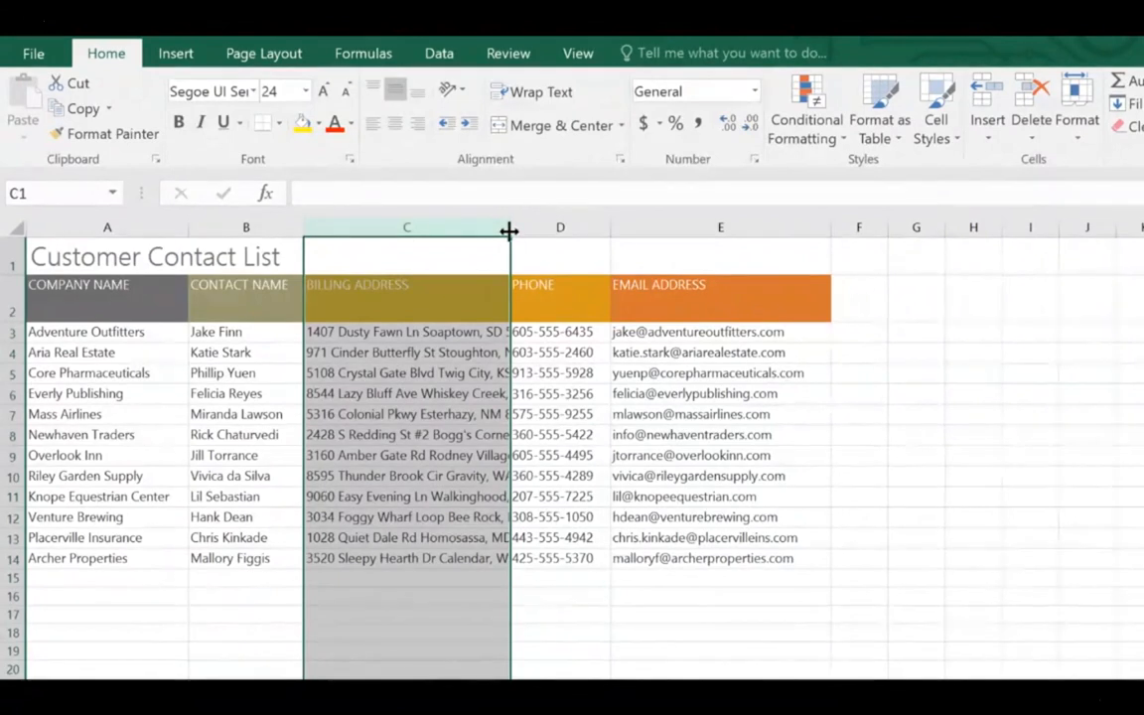
{"action": "left_click_drag", "start_coordinate": [509, 231], "coordinate": [725, 230]}
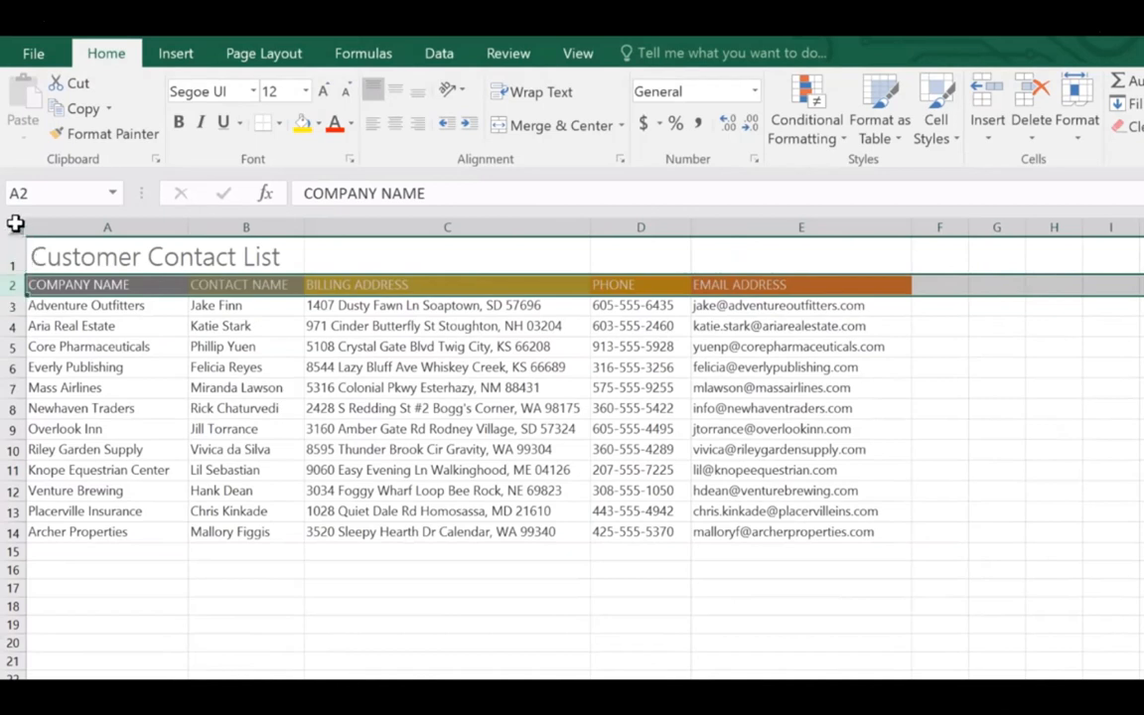
Set all rows of the sheet to height 37.50, then select row 5 (Core Pharmaceuticals)
{"action": "left_click", "coordinate": [15, 224]}
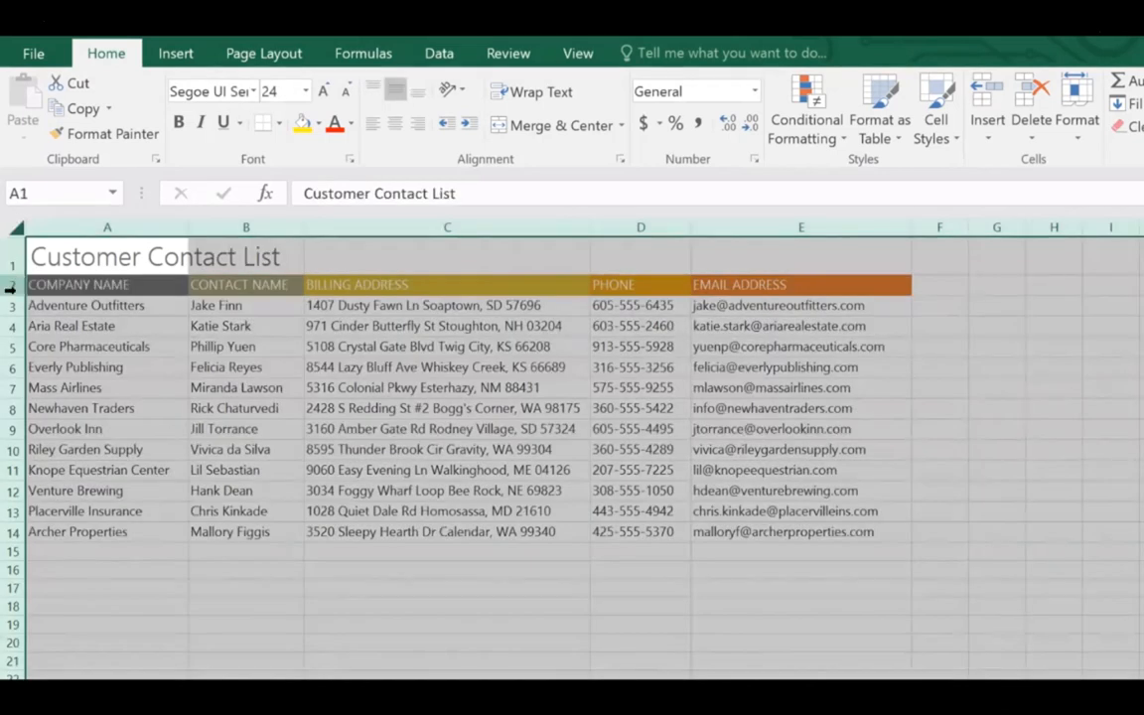
{"action": "left_click_drag", "start_coordinate": [15, 294], "coordinate": [15, 316]}
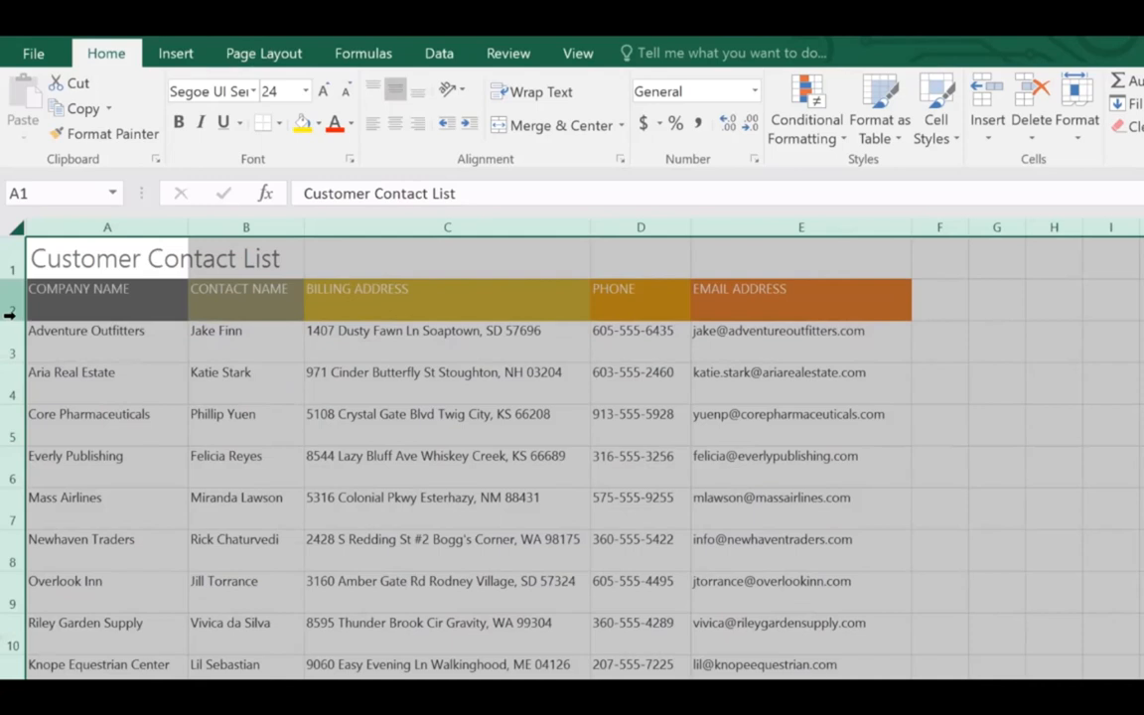
{"action": "left_click", "coordinate": [14, 372]}
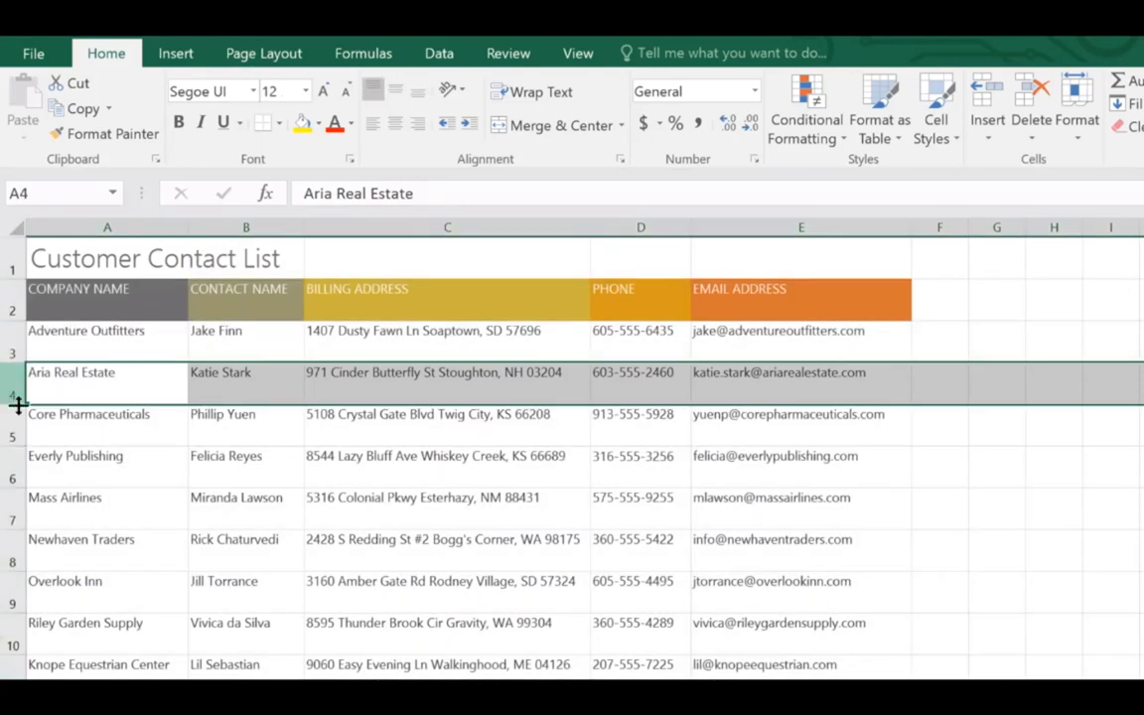
{"action": "left_click", "coordinate": [14, 420]}
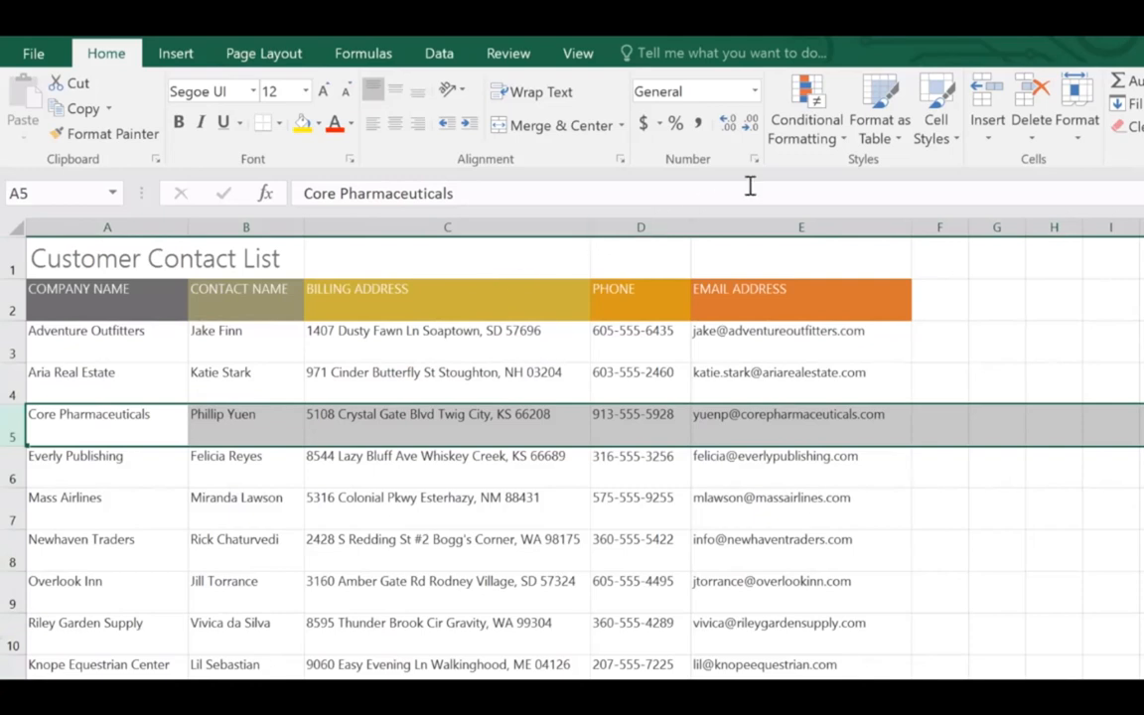
Insert a blank row above Core Pharmaceuticals and enter 'Bishop Research' in A5
{"action": "left_click", "coordinate": [977, 97]}
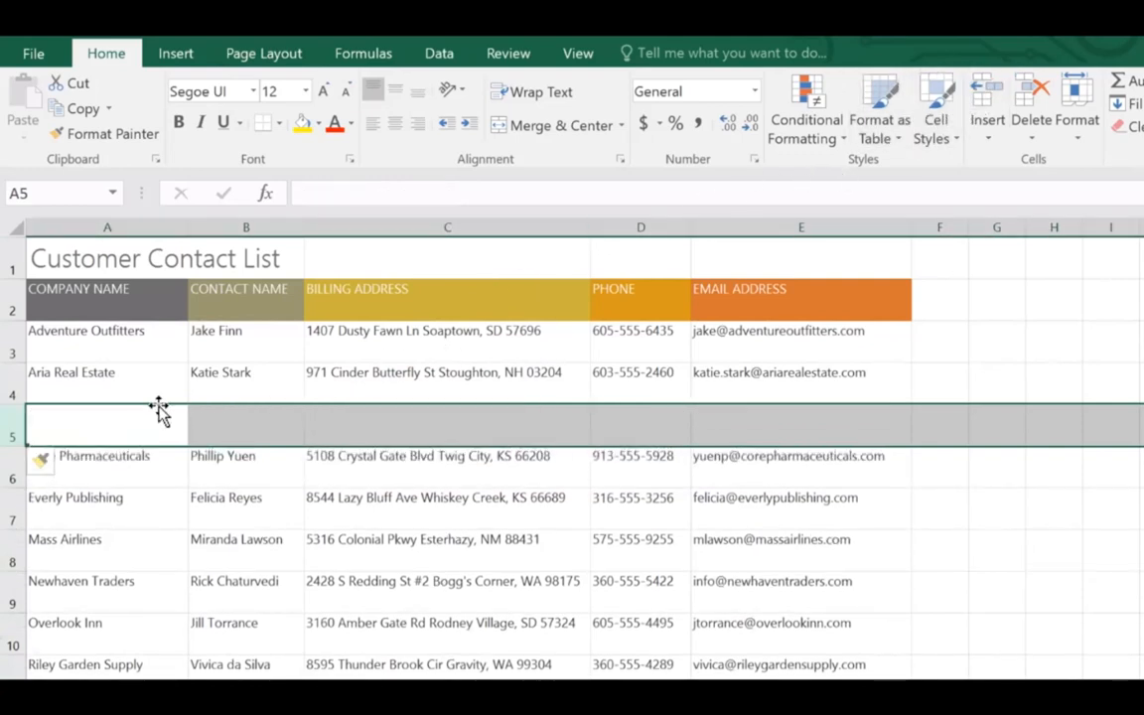
{"action": "left_click", "coordinate": [68, 421]}
{"action": "type", "text": "Bishop Research"}
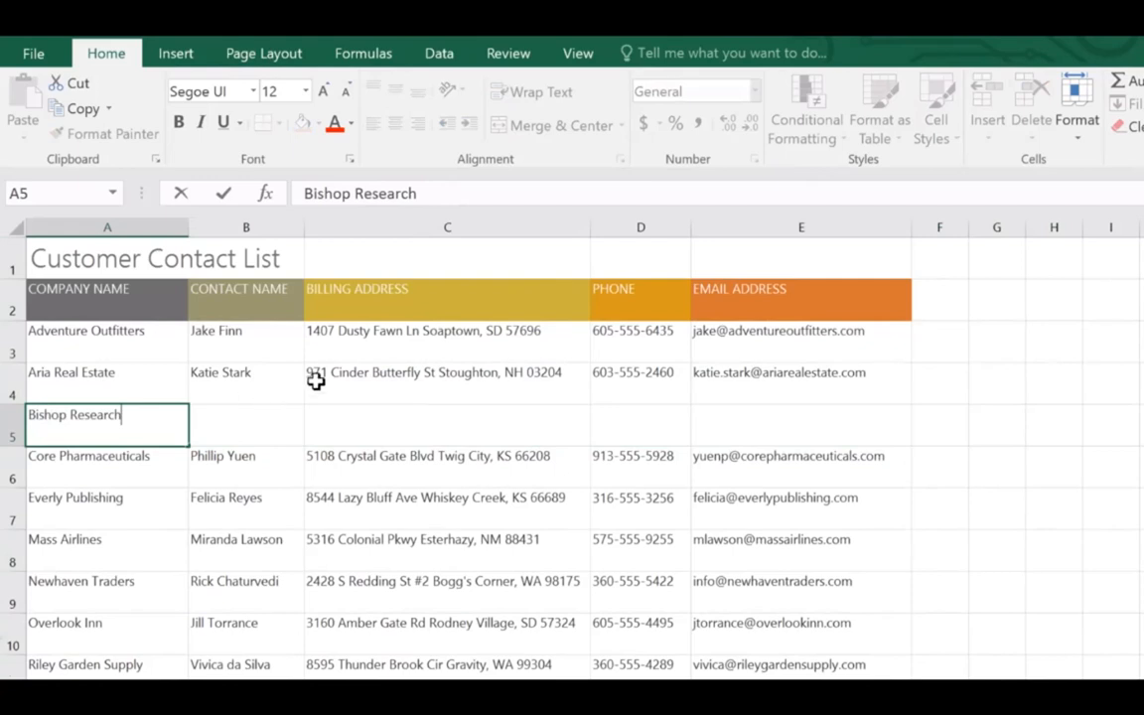
{"action": "left_click", "coordinate": [738, 230]}
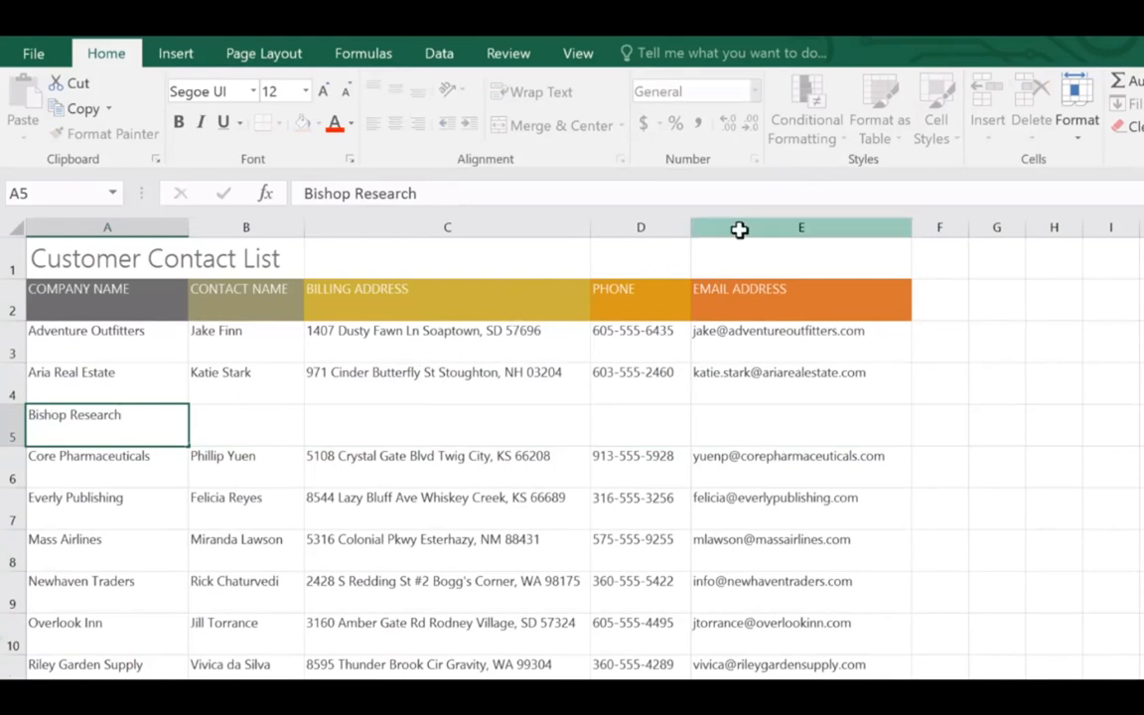
Insert a new column before EMAIL ADDRESS with the header 'FAX' in E2
{"action": "left_click", "coordinate": [740, 230]}
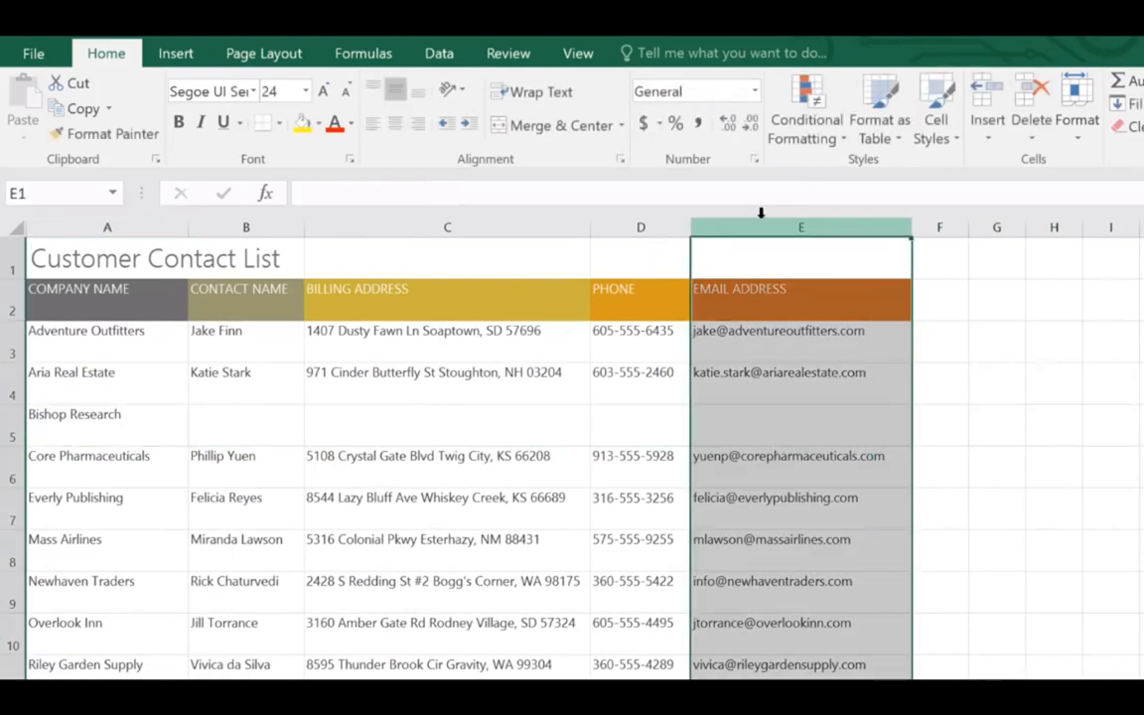
{"action": "left_click", "coordinate": [985, 101]}
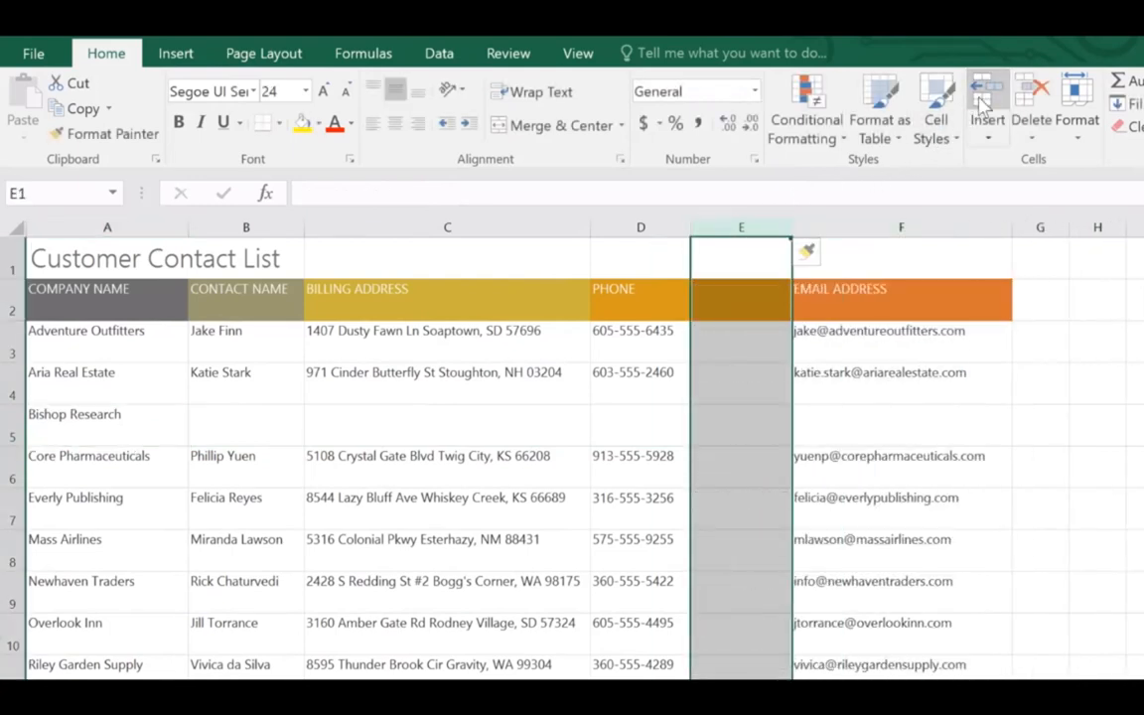
{"action": "left_click", "coordinate": [777, 250]}
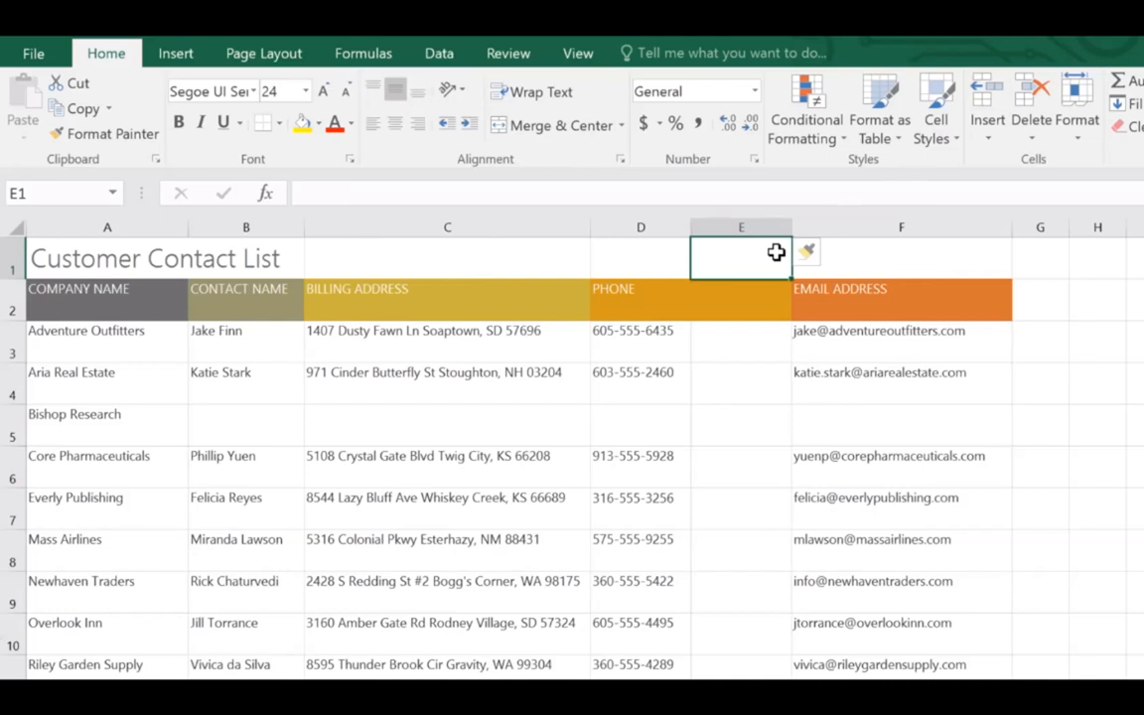
{"action": "left_click", "coordinate": [778, 288]}
{"action": "type", "text": "FAX"}
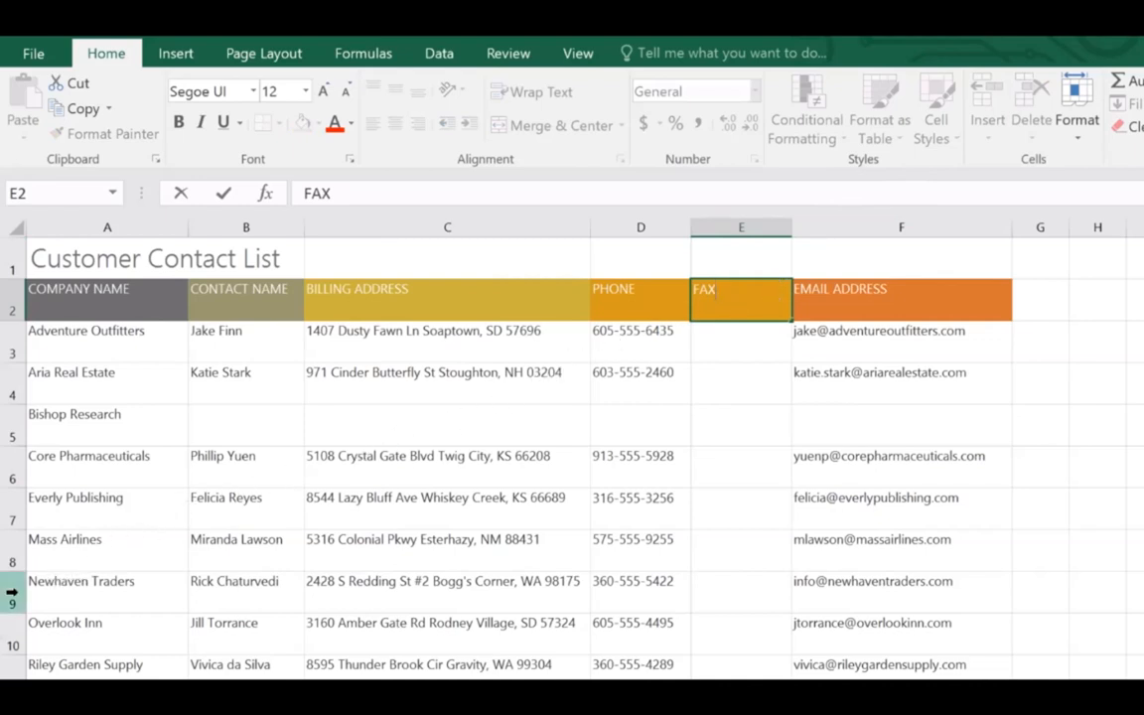
{"action": "left_click", "coordinate": [12, 593]}
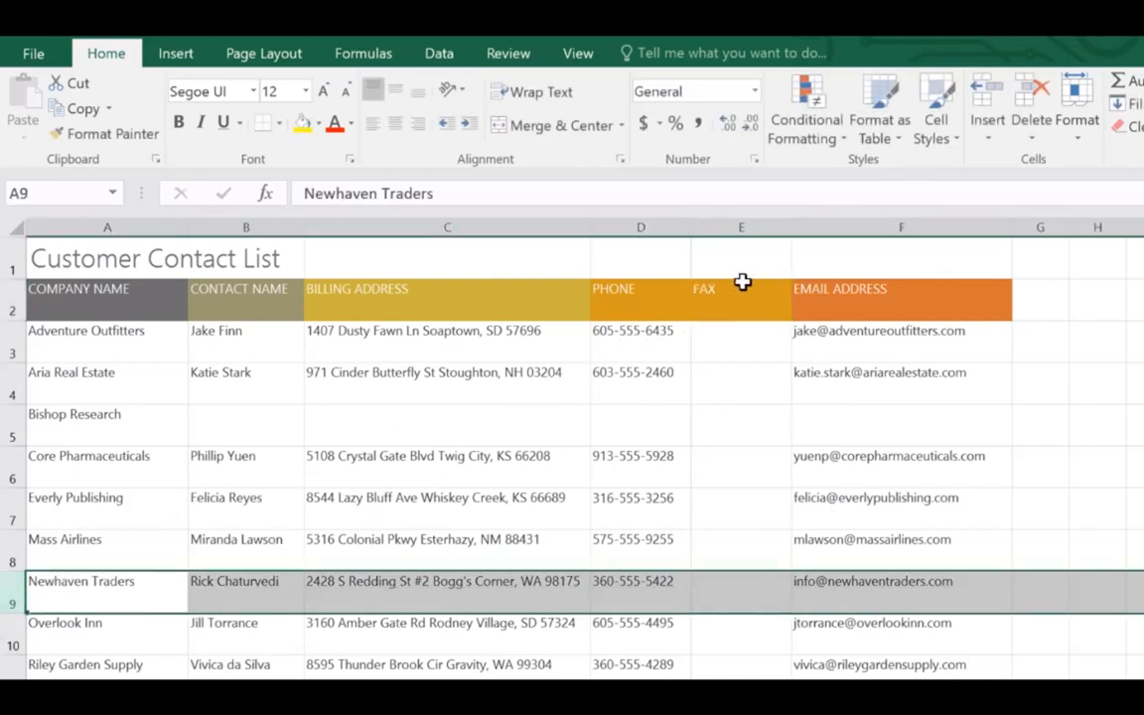
Delete the Newhaven Traders row and move the PHONE column to just before EMAIL ADDRESS
{"action": "left_click", "coordinate": [1022, 103]}
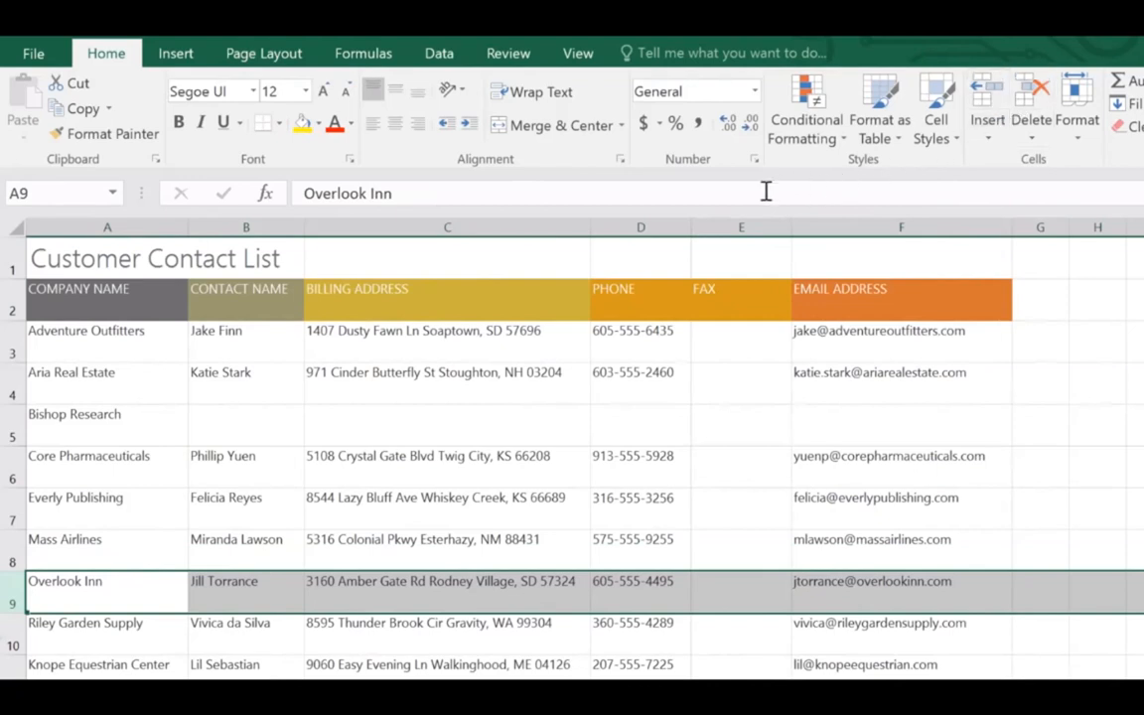
{"action": "left_click", "coordinate": [635, 223]}
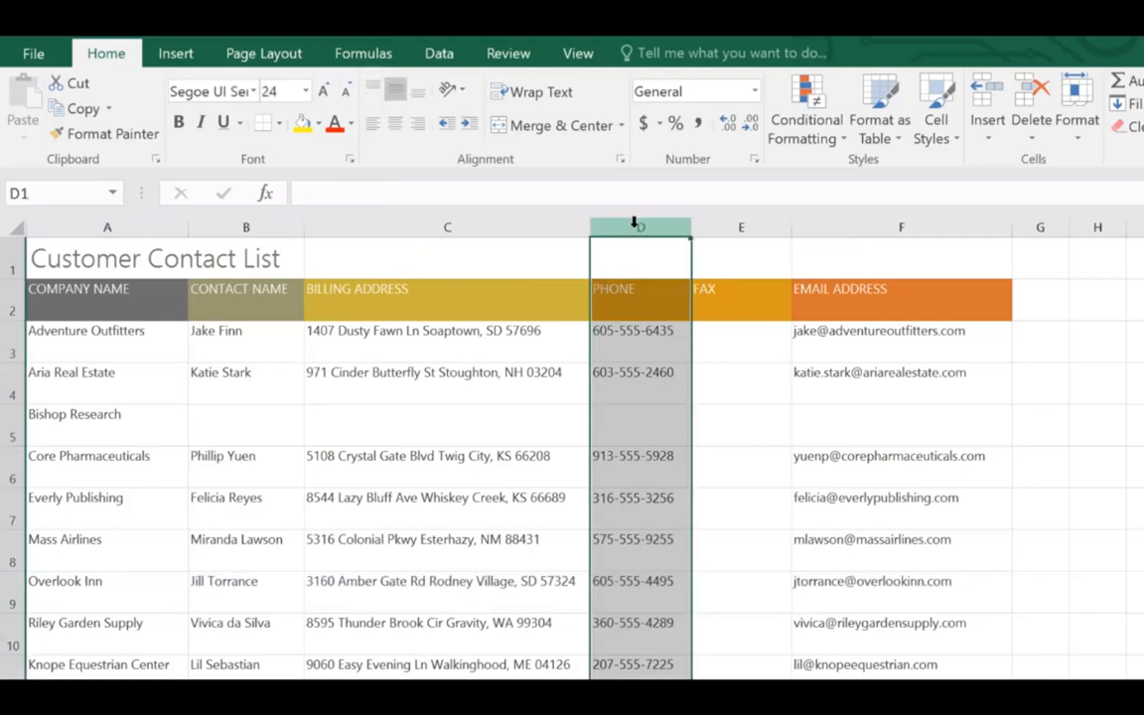
{"action": "left_click", "coordinate": [79, 85]}
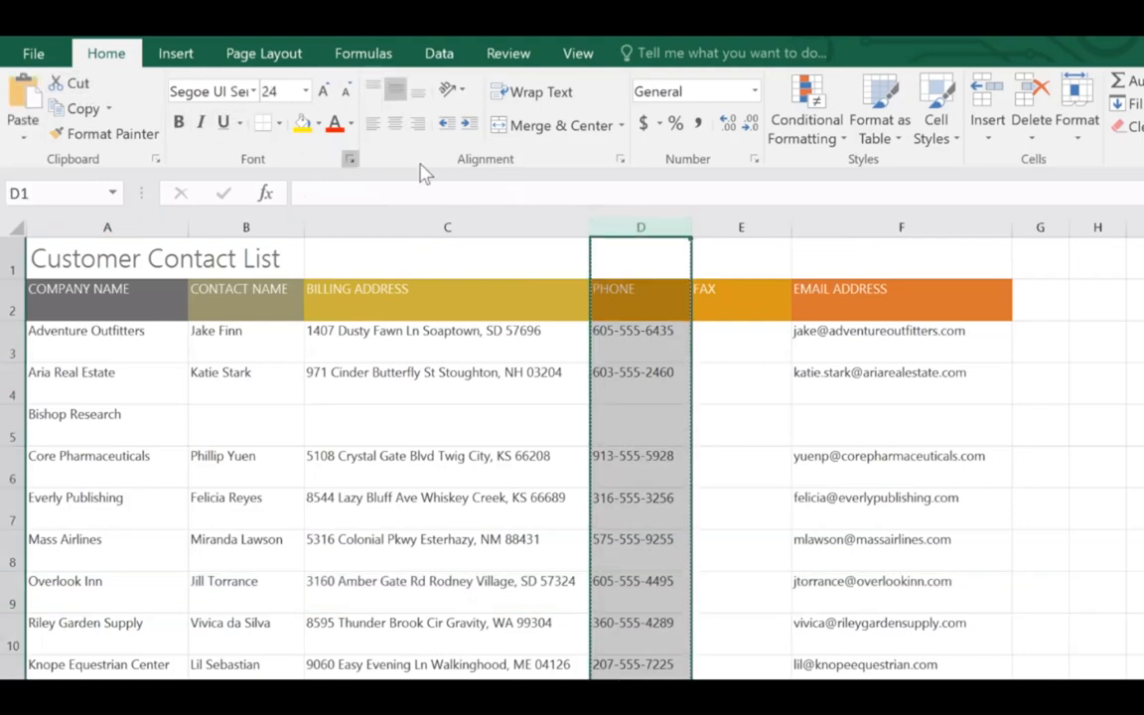
{"action": "left_click", "coordinate": [841, 221]}
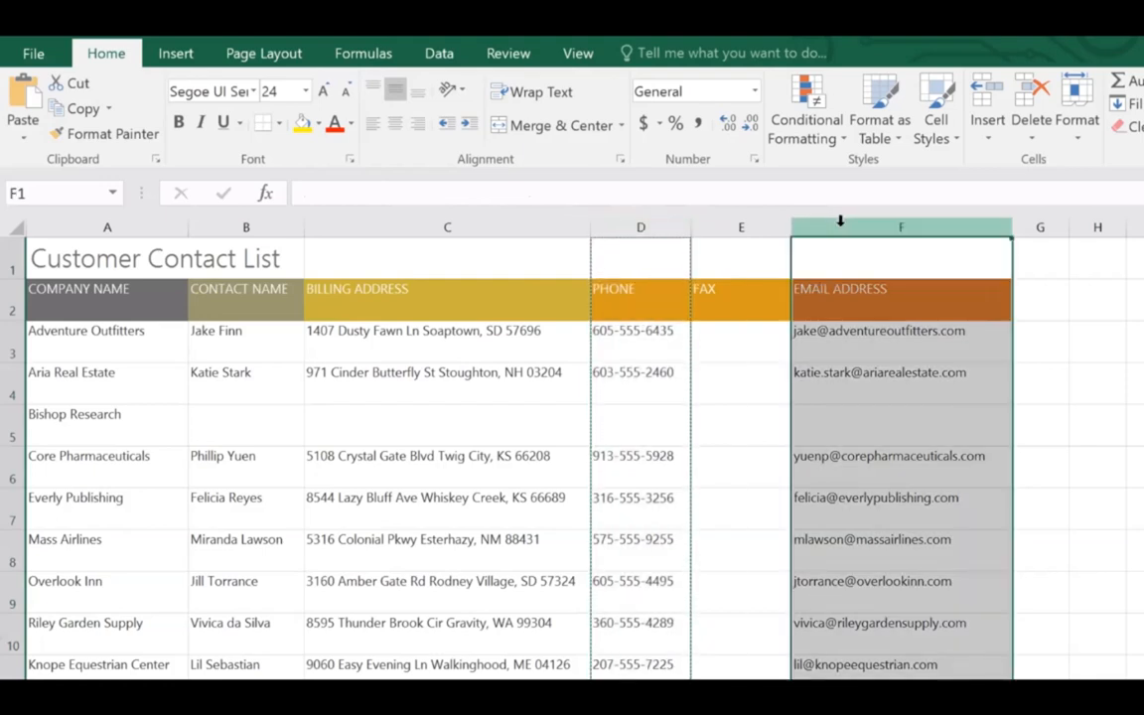
{"action": "left_click", "coordinate": [989, 139]}
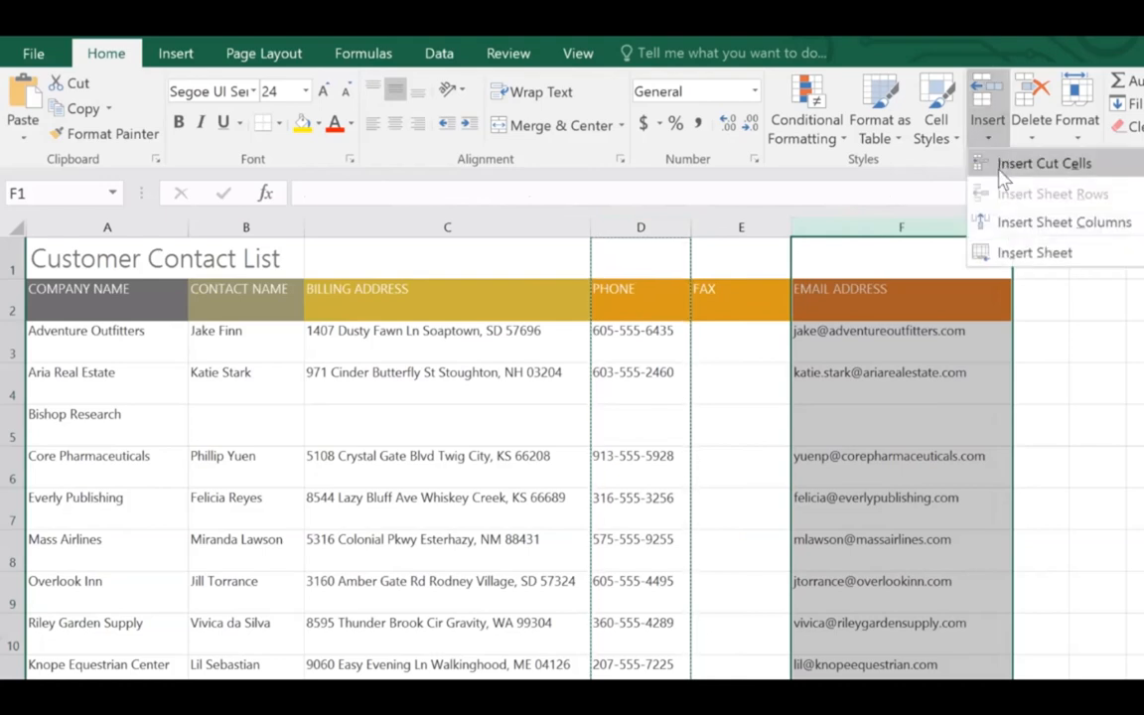
{"action": "left_click", "coordinate": [1043, 164]}
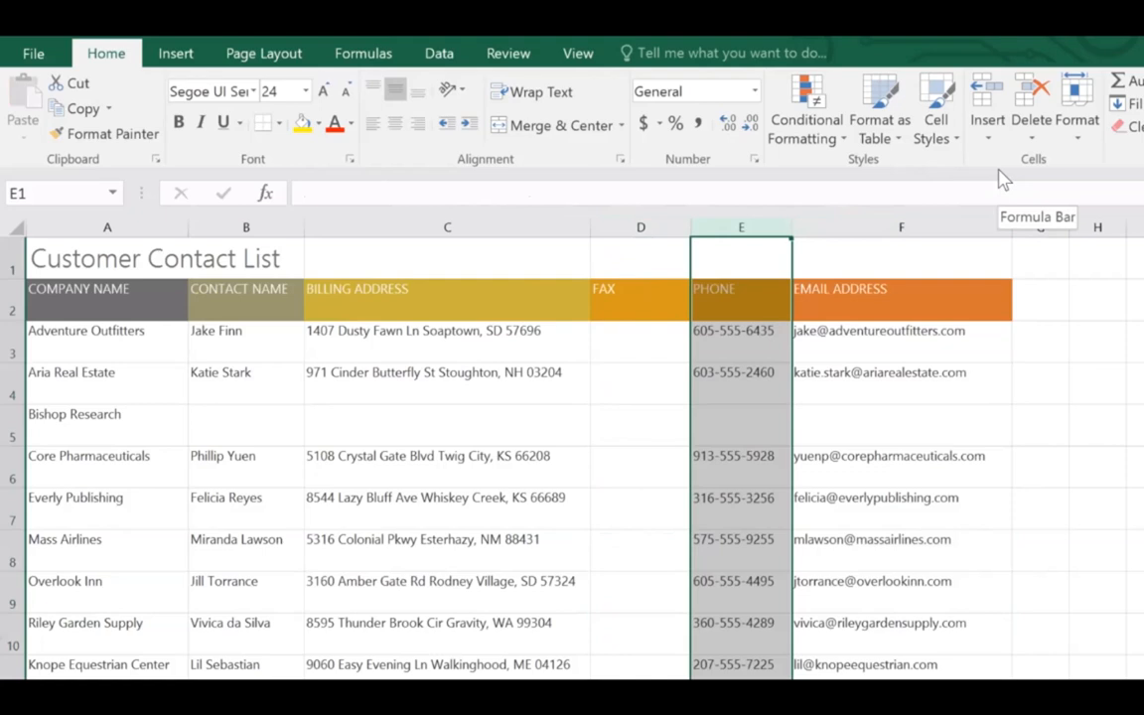
{"action": "left_click", "coordinate": [448, 228]}
Hide columns C through E, then unhide them by selecting columns B to F
{"action": "left_click_drag", "start_coordinate": [448, 228], "coordinate": [741, 229]}
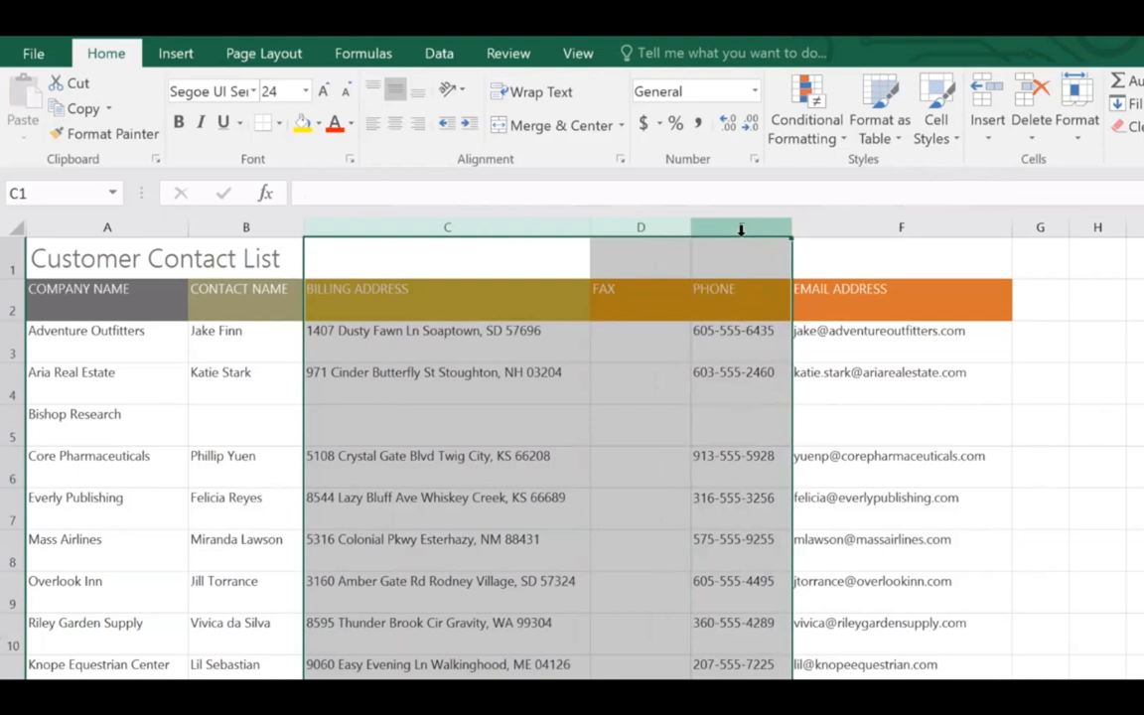
{"action": "right_click", "coordinate": [740, 235]}
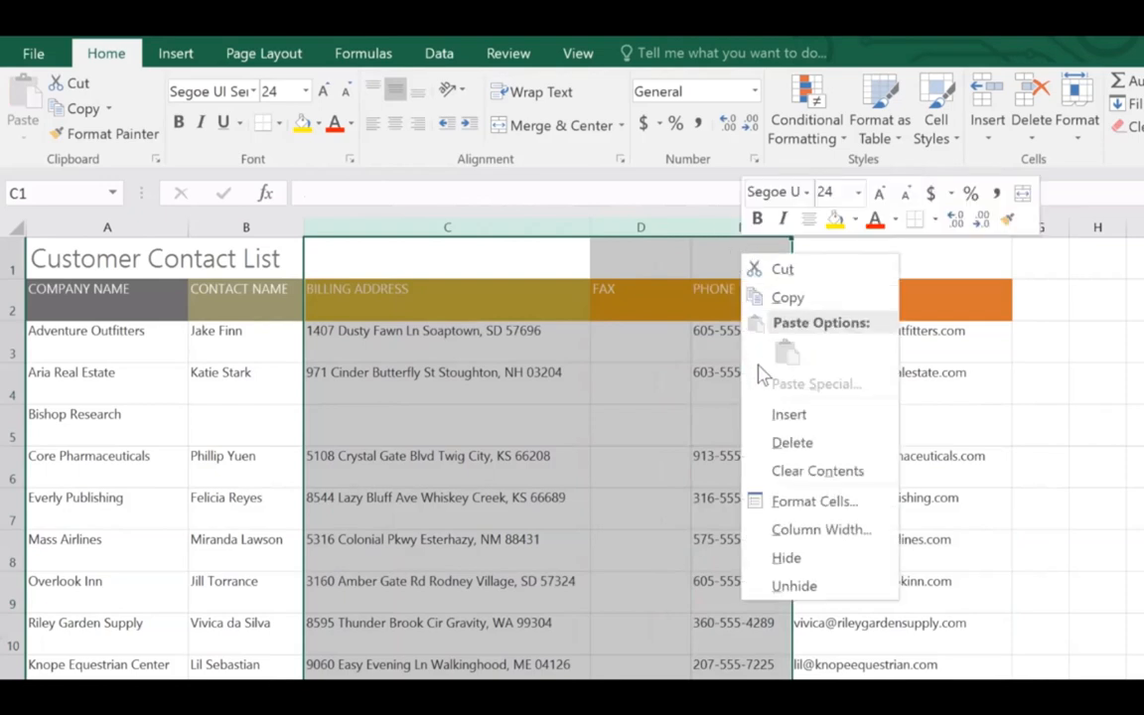
{"action": "left_click", "coordinate": [785, 558]}
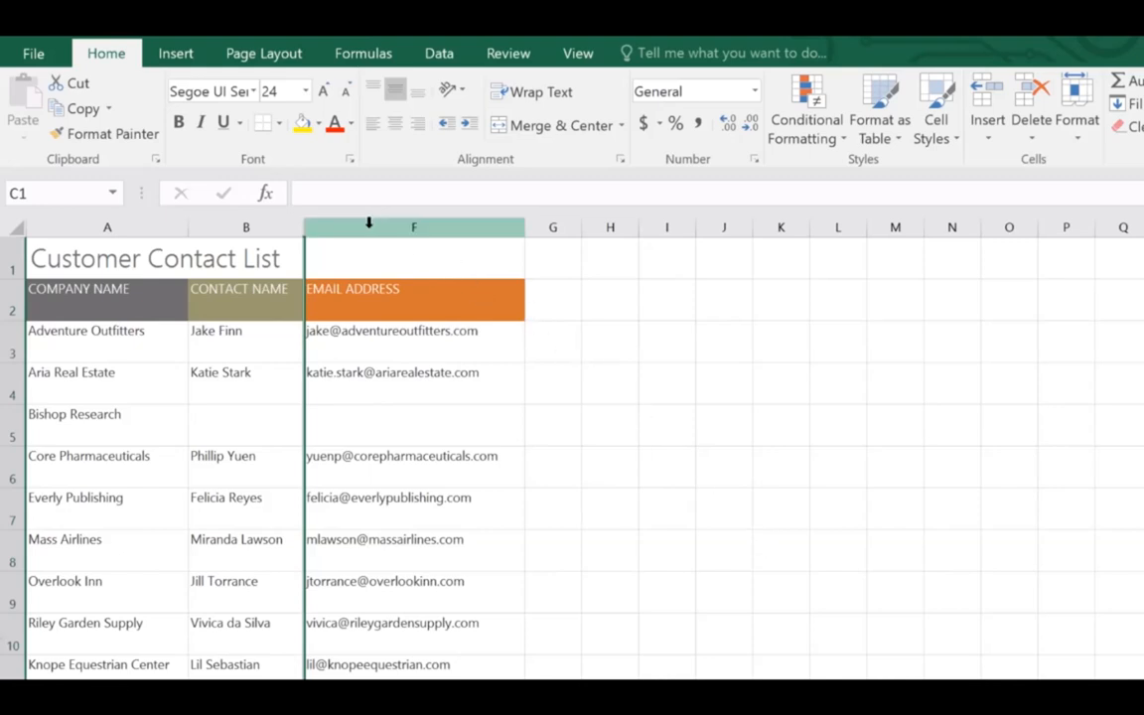
{"action": "left_click_drag", "start_coordinate": [239, 226], "coordinate": [381, 220]}
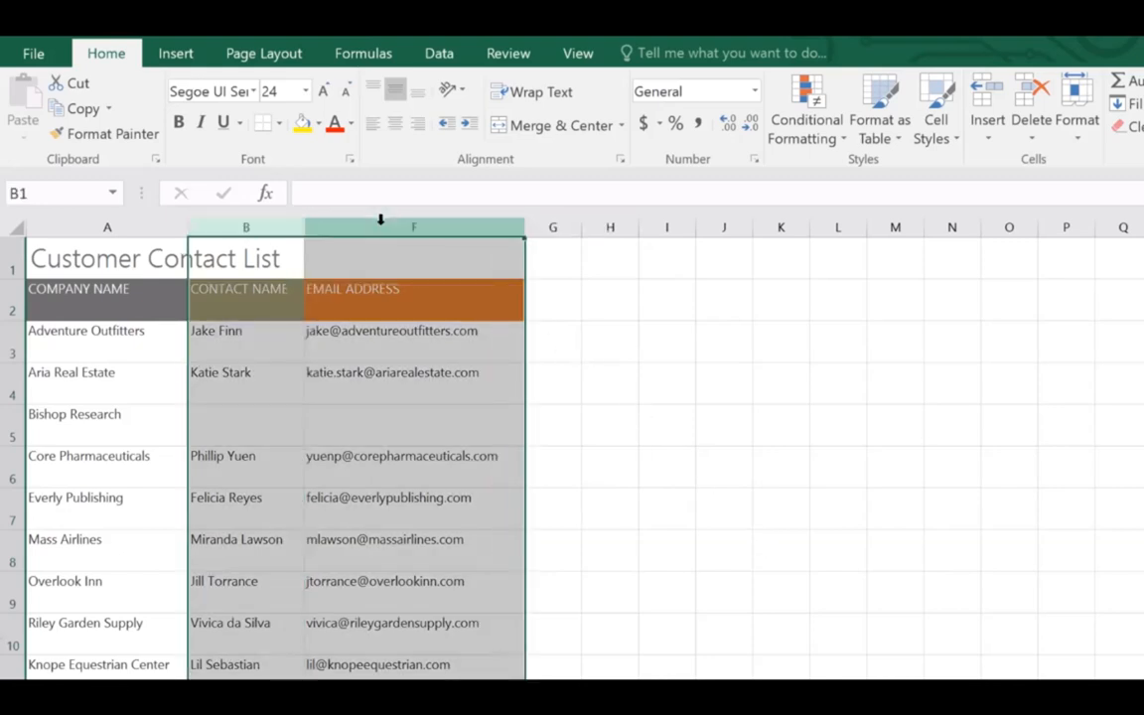
{"action": "right_click", "coordinate": [378, 265]}
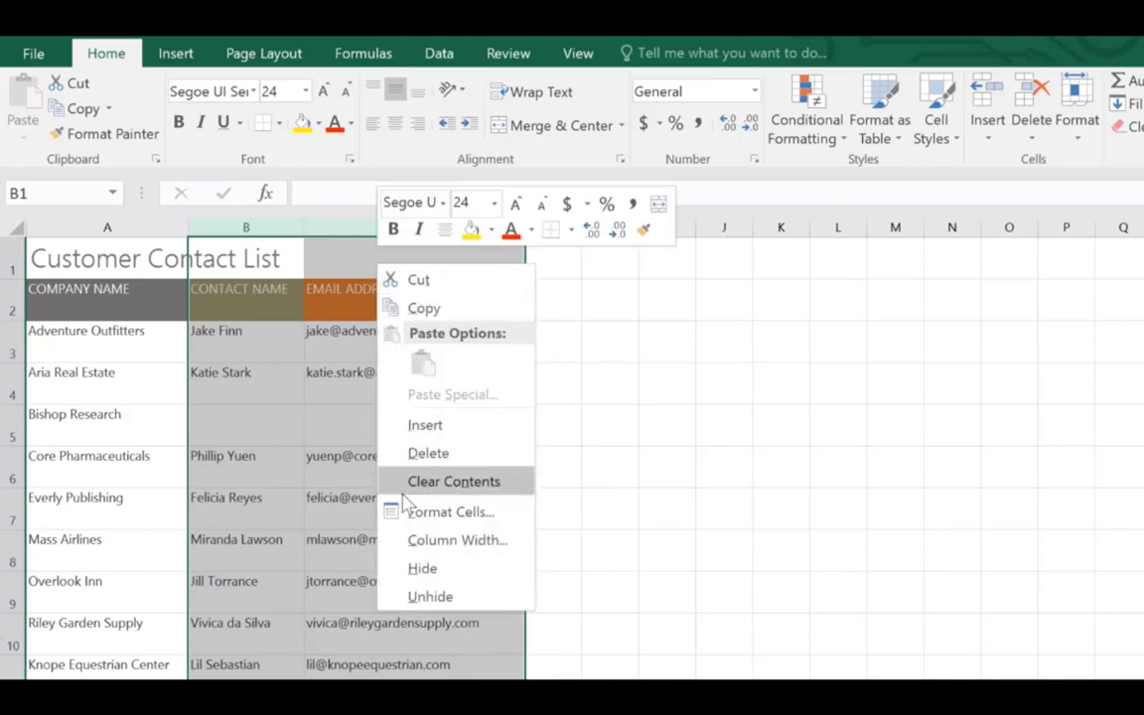
{"action": "left_click", "coordinate": [396, 594]}
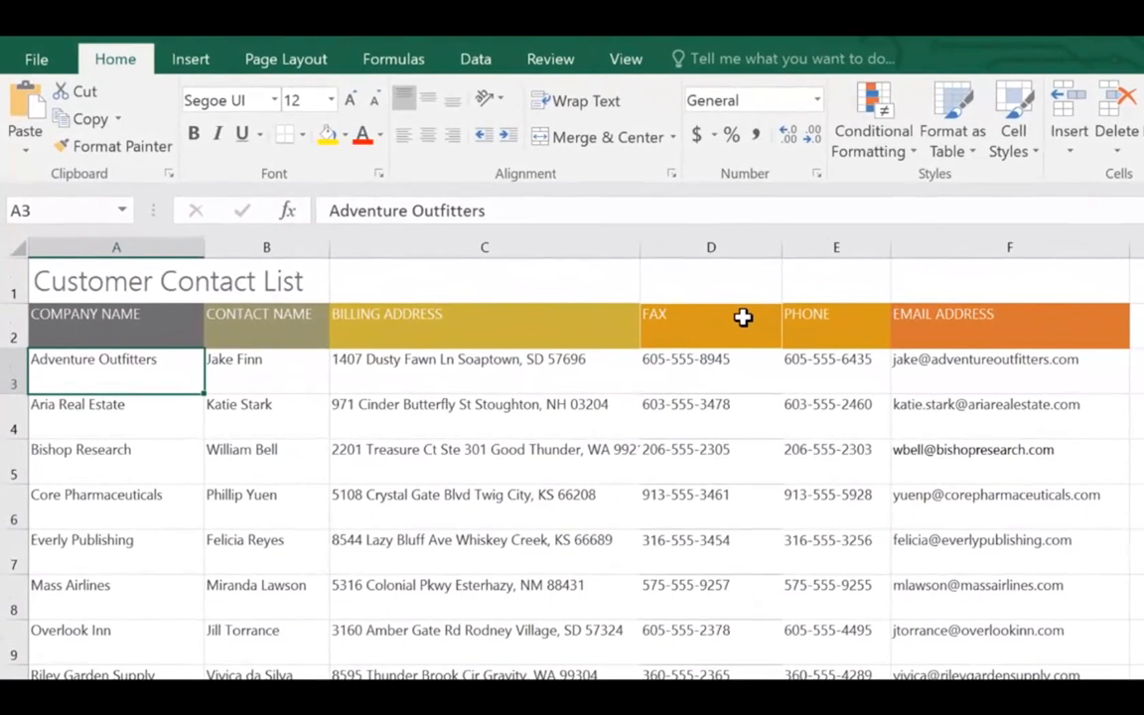
Narrow column C to about 23.44 and wrap the billing addresses onto two lines
{"action": "left_click", "coordinate": [585, 249]}
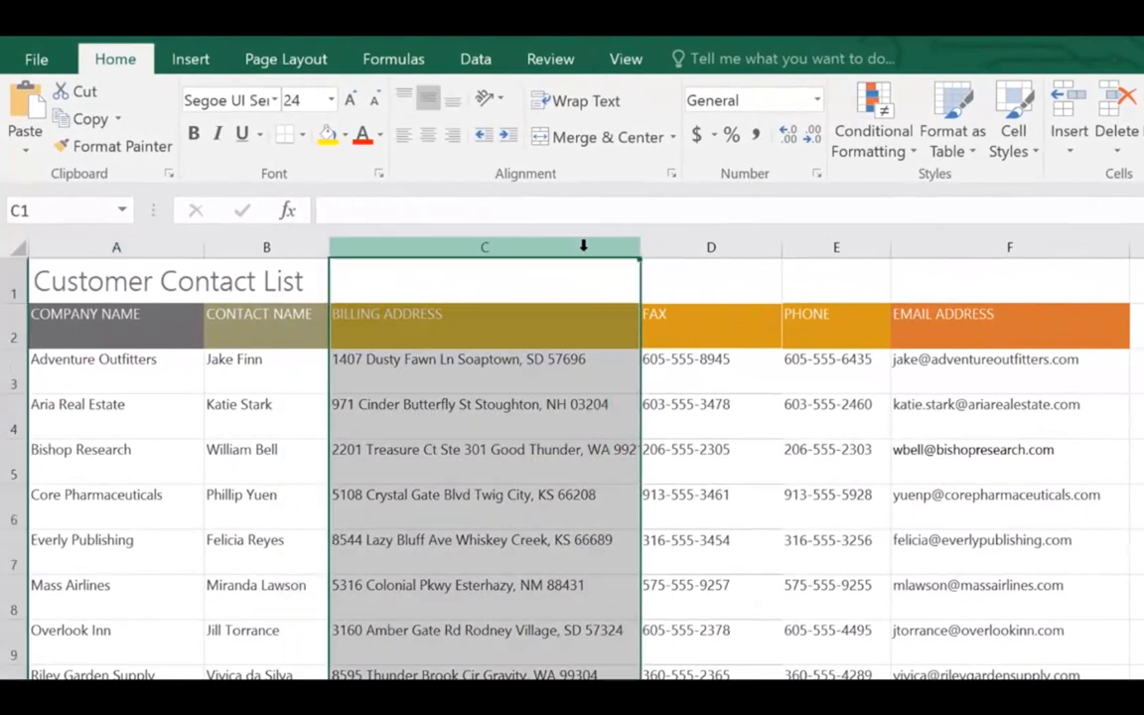
{"action": "left_click_drag", "start_coordinate": [638, 253], "coordinate": [482, 253]}
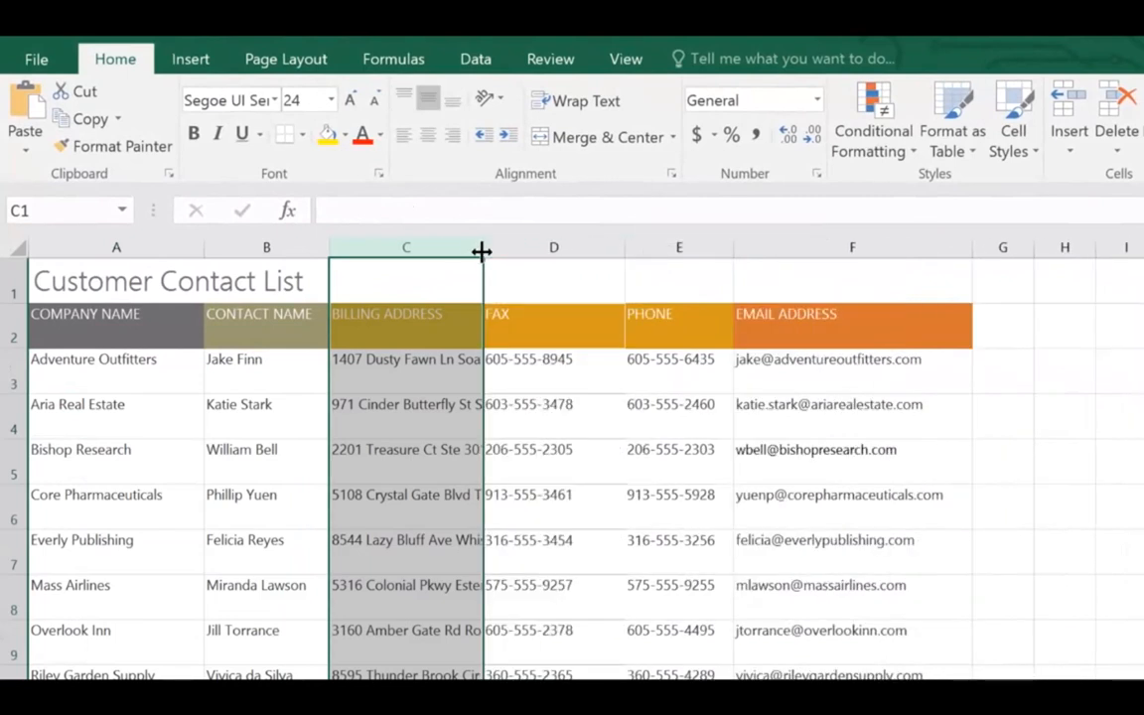
{"action": "left_click", "coordinate": [622, 111]}
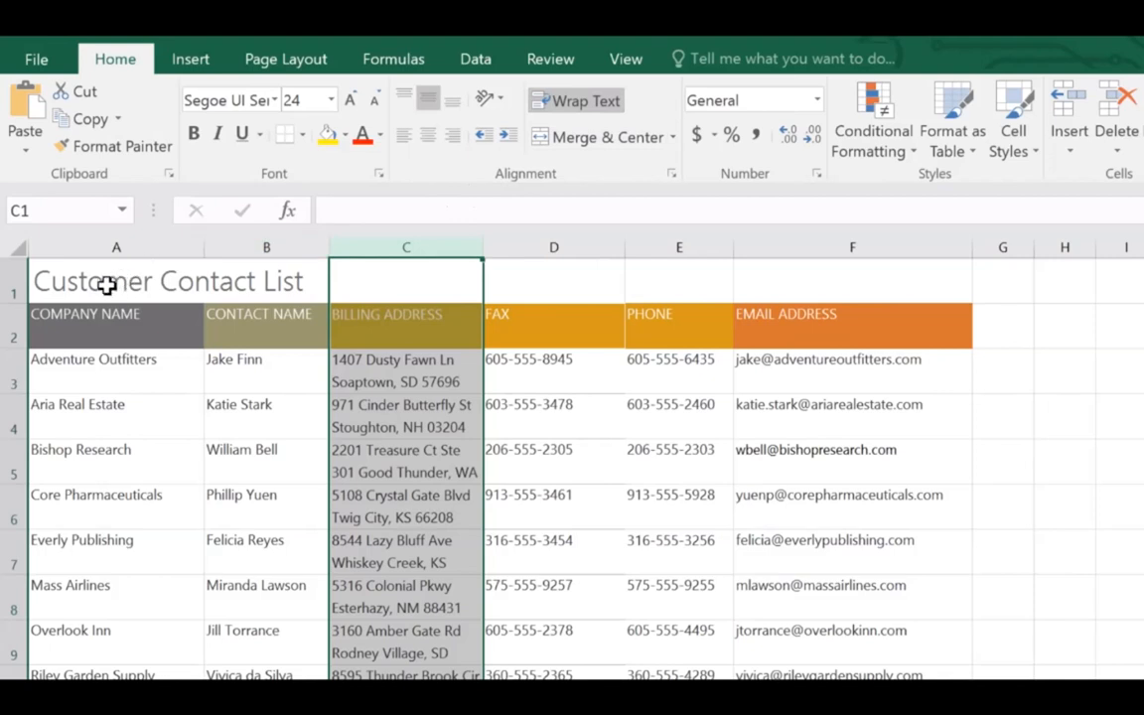
{"action": "left_click_drag", "start_coordinate": [107, 285], "coordinate": [797, 283]}
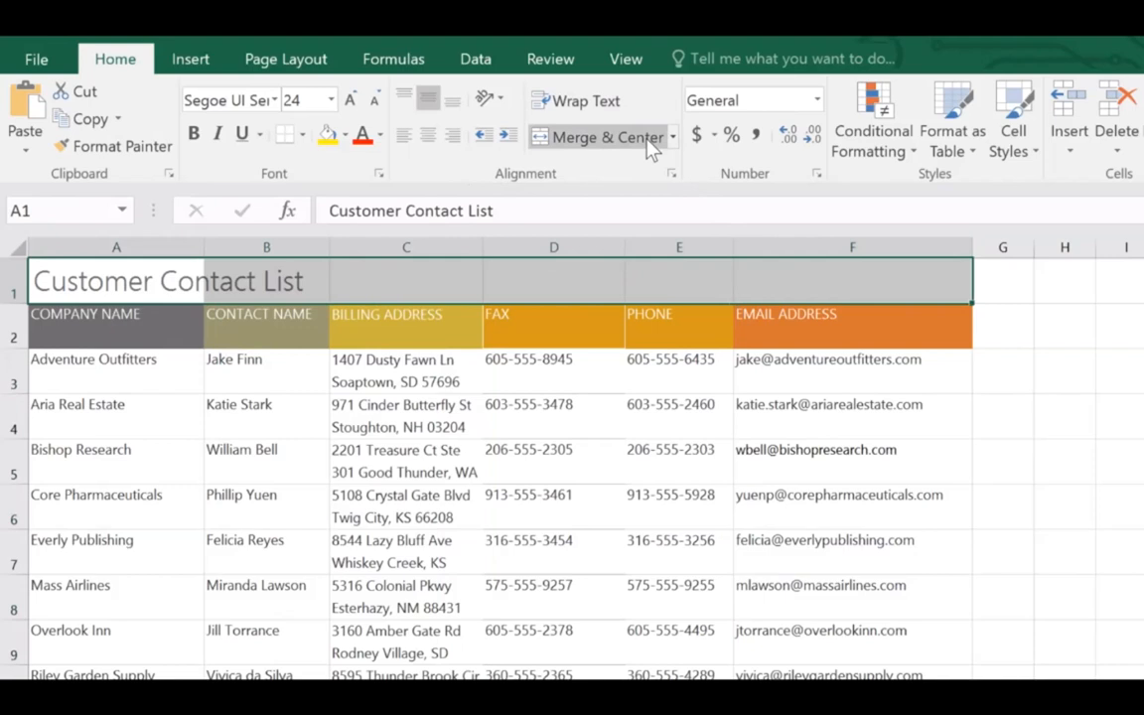
Merge and center the title across A1:F1, review the merge options, then select A2:B2
{"action": "left_click", "coordinate": [608, 137]}
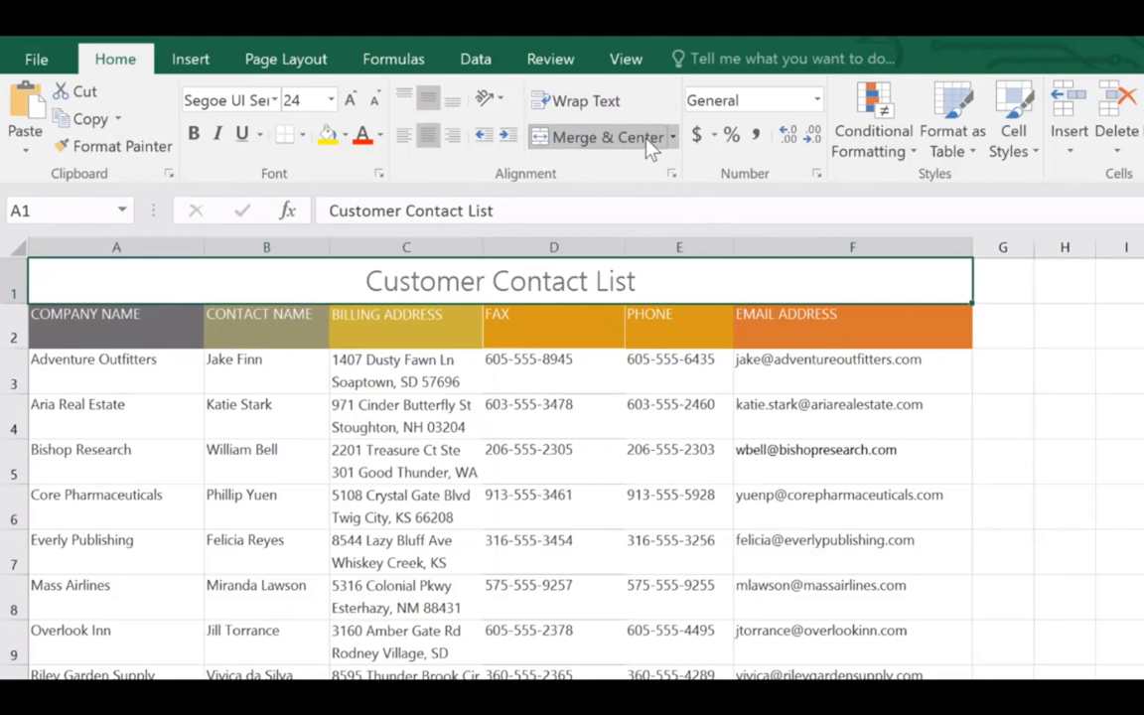
{"action": "left_click", "coordinate": [673, 139]}
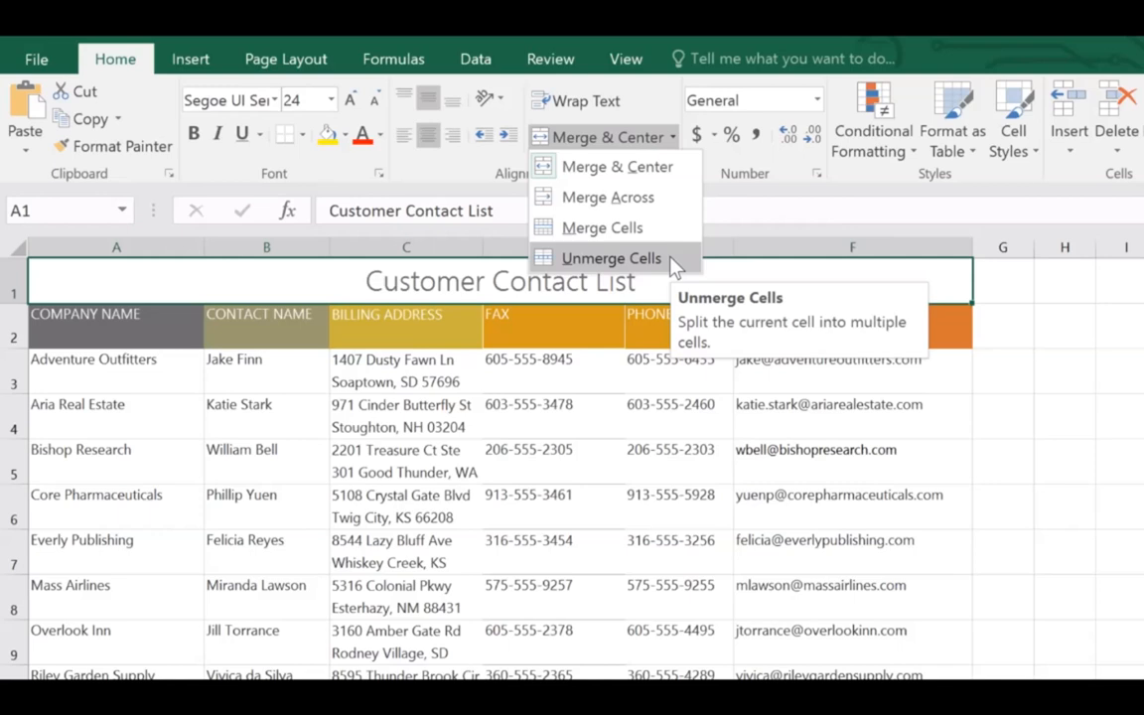
{"action": "left_click", "coordinate": [610, 281]}
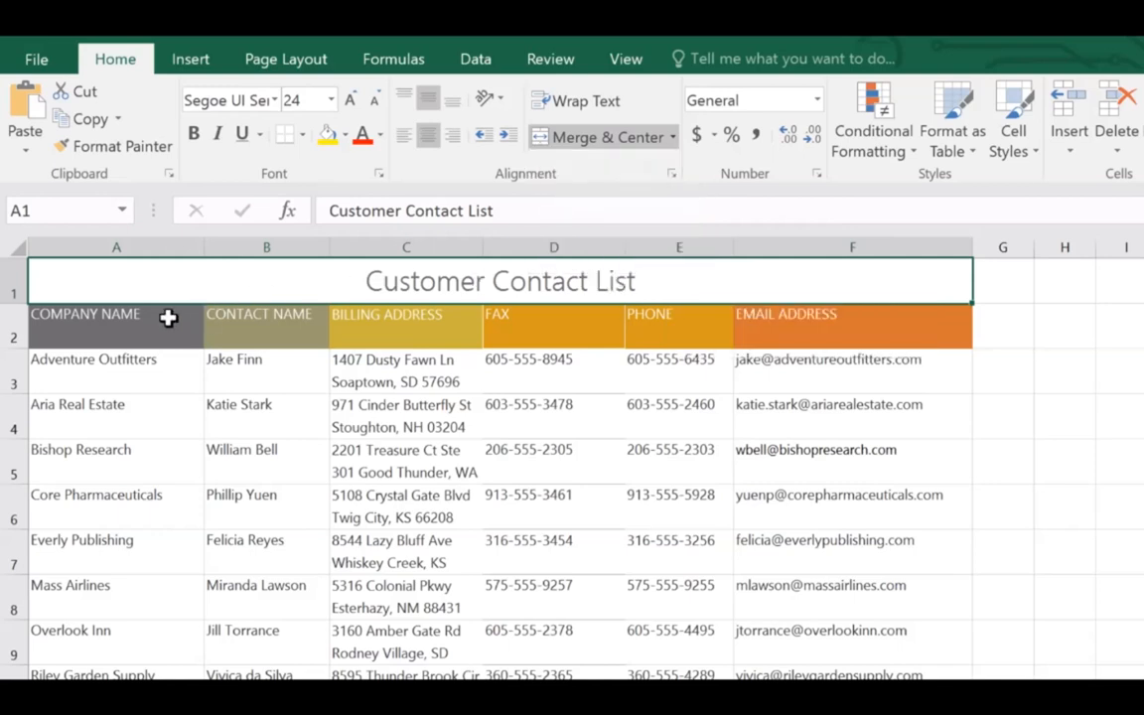
{"action": "left_click", "coordinate": [127, 330]}
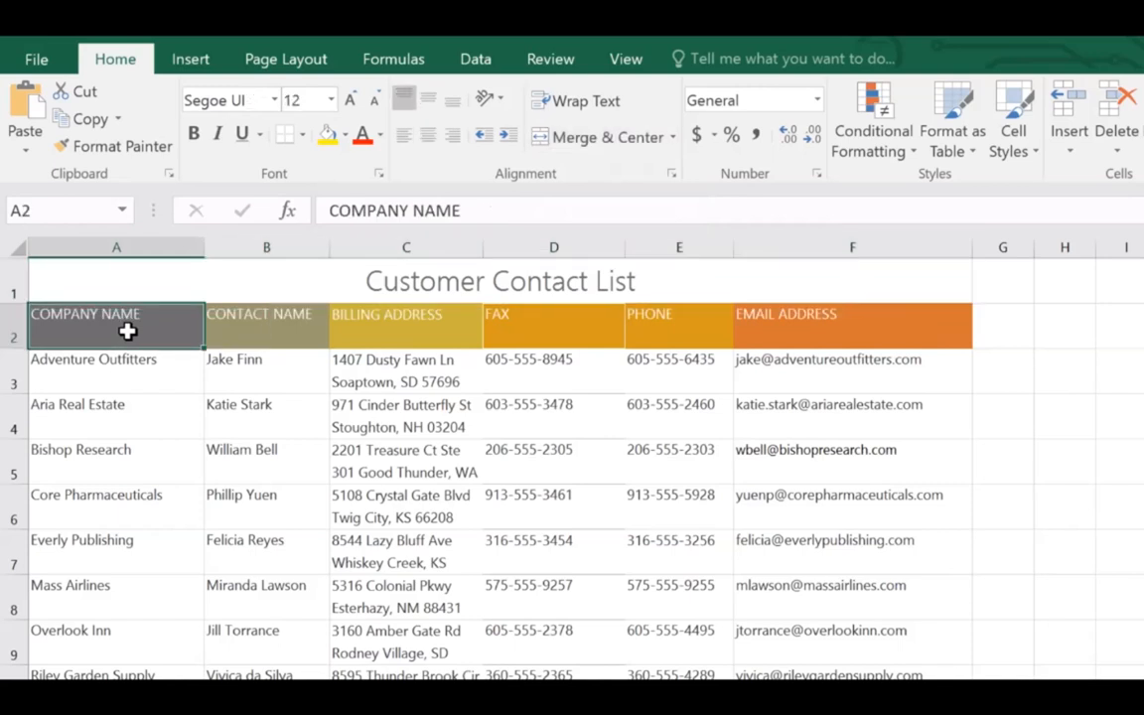
{"action": "left_click_drag", "start_coordinate": [127, 331], "coordinate": [919, 334]}
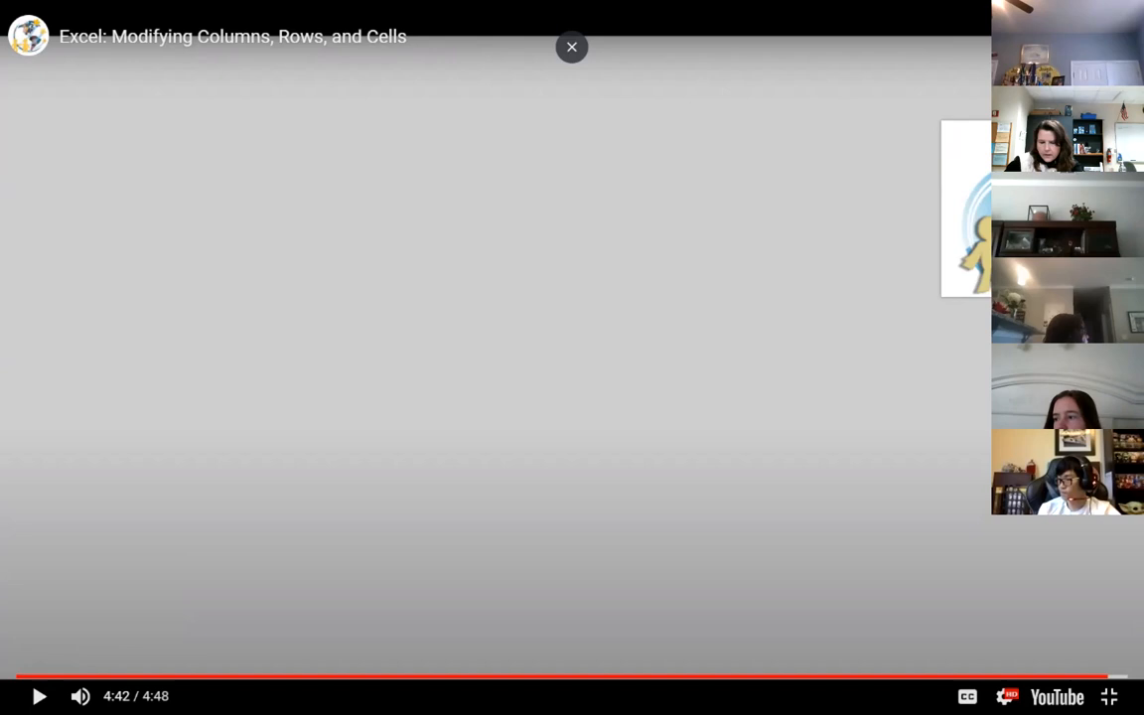
Exit the video's full screen and bring the Frogs workbook window maximized to the front
{"action": "key", "text": "Escape"}
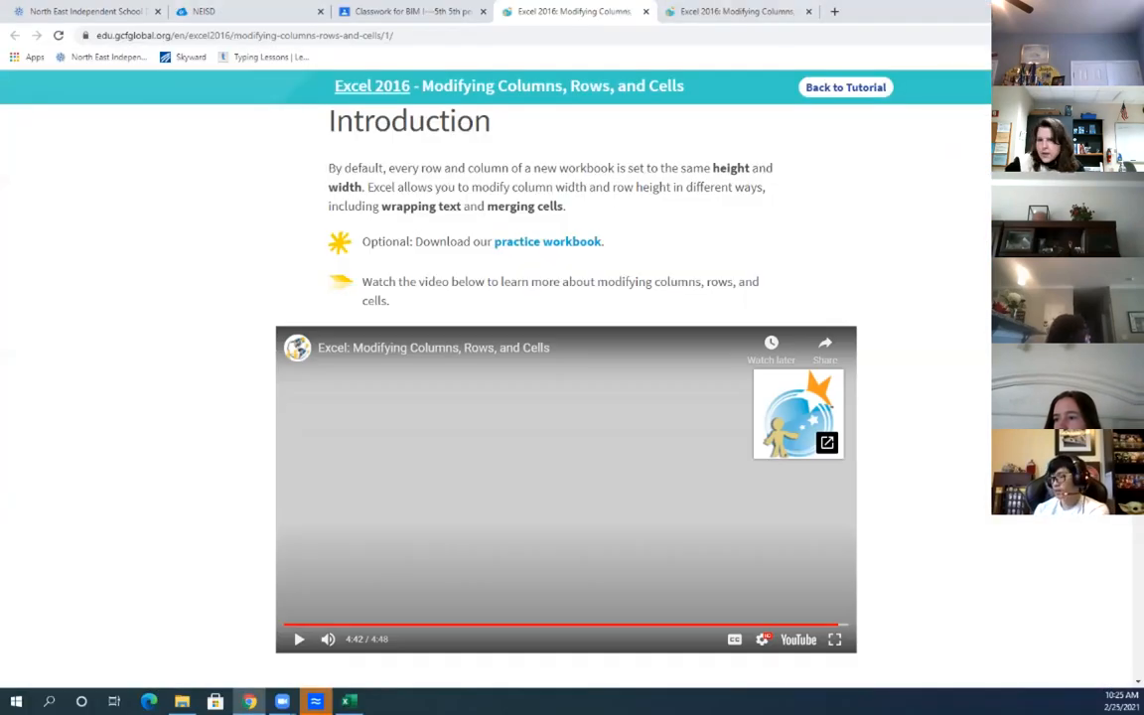
{"action": "left_click_drag", "start_coordinate": [1140, 517], "coordinate": [407, 0]}
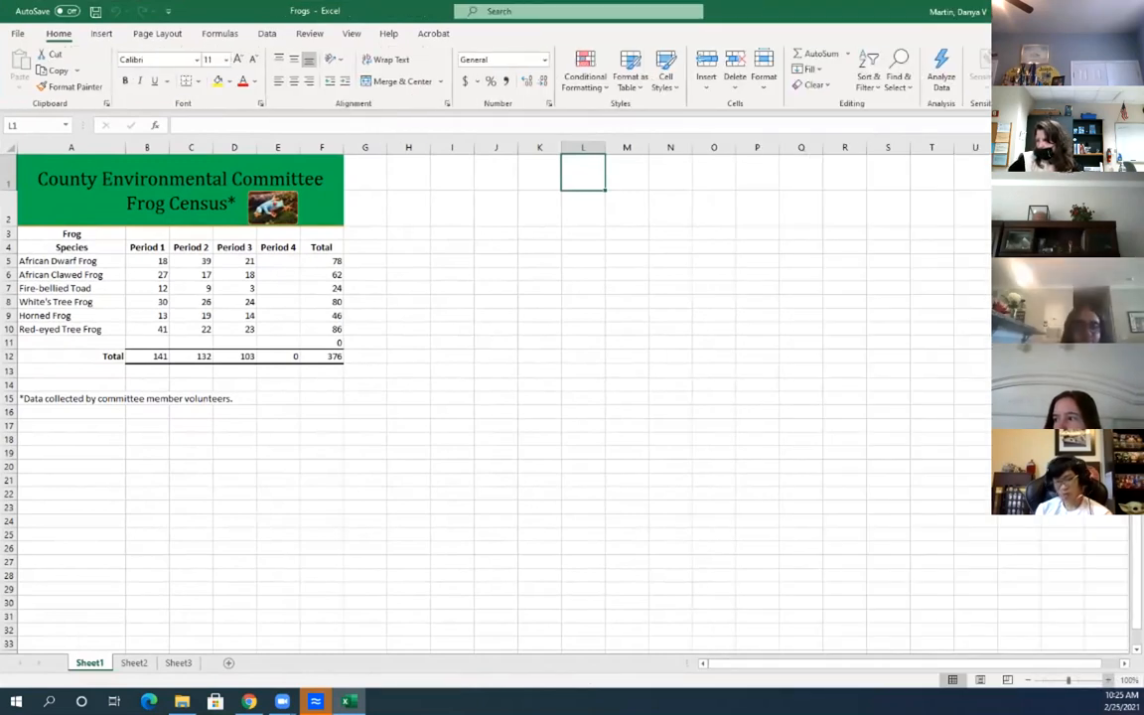
Zoom the Frog Census sheet to 170% and select the Period 1 header cell B4
{"action": "left_click", "coordinate": [1109, 679]}
{"action": "left_click", "coordinate": [1108, 679]}
{"action": "left_click", "coordinate": [1108, 679]}
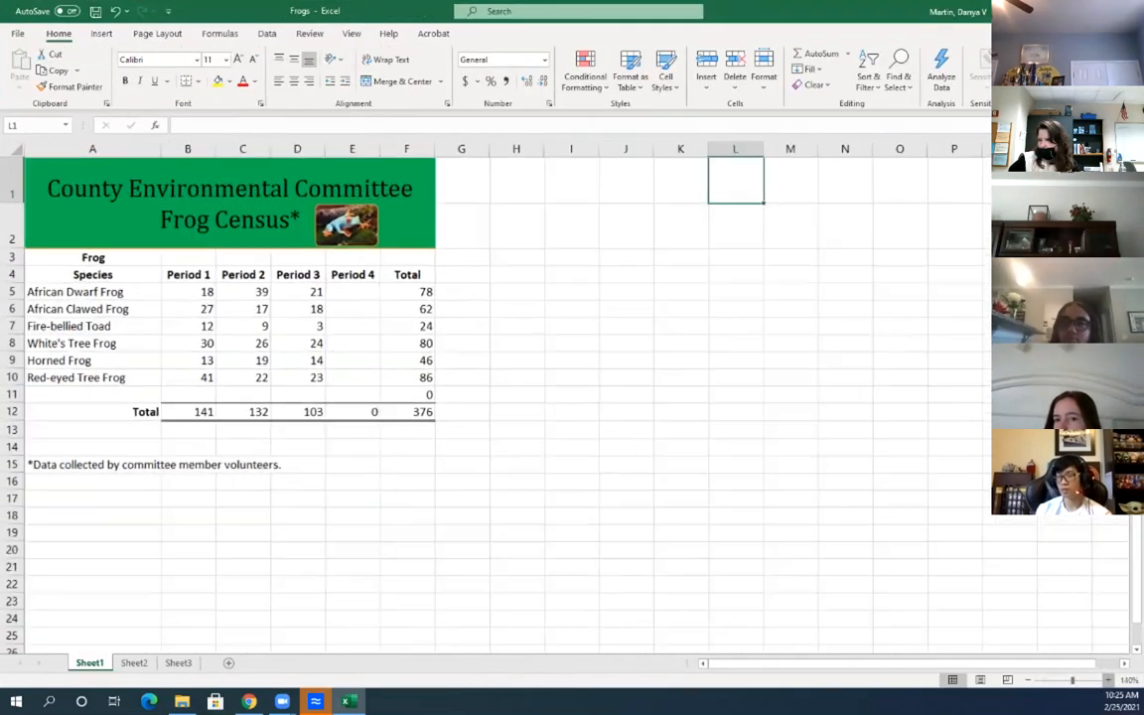
{"action": "left_click", "coordinate": [1108, 679]}
{"action": "left_click", "coordinate": [1108, 679]}
{"action": "left_click", "coordinate": [1109, 679]}
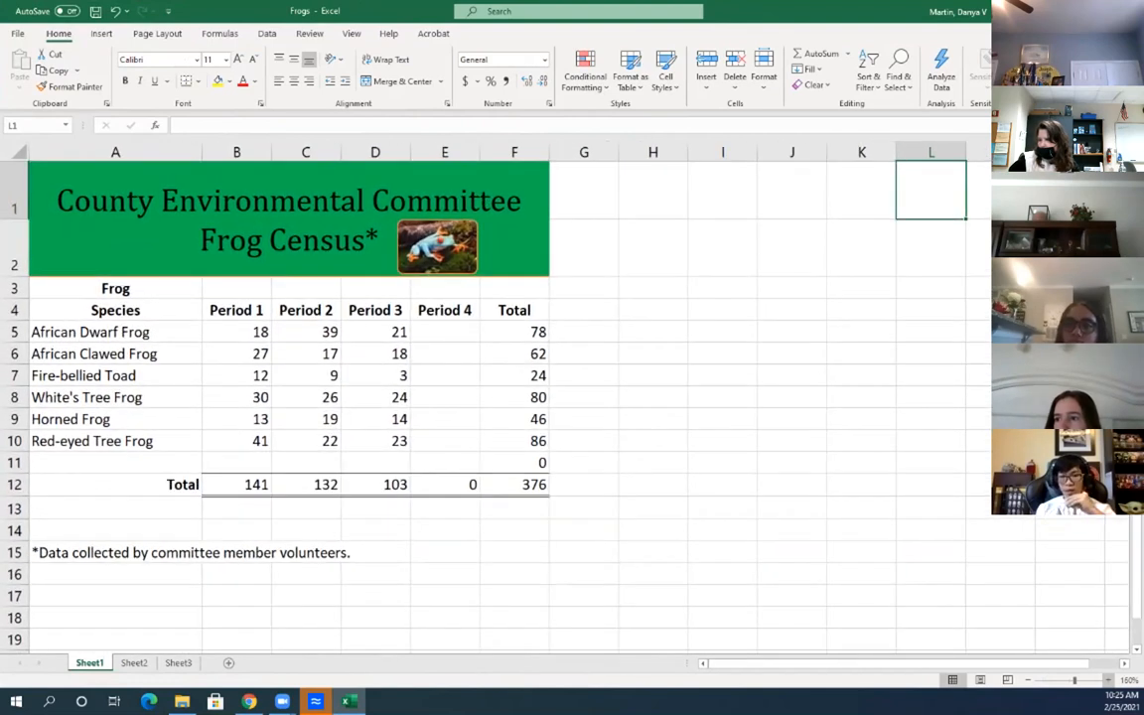
{"action": "left_click", "coordinate": [1108, 680]}
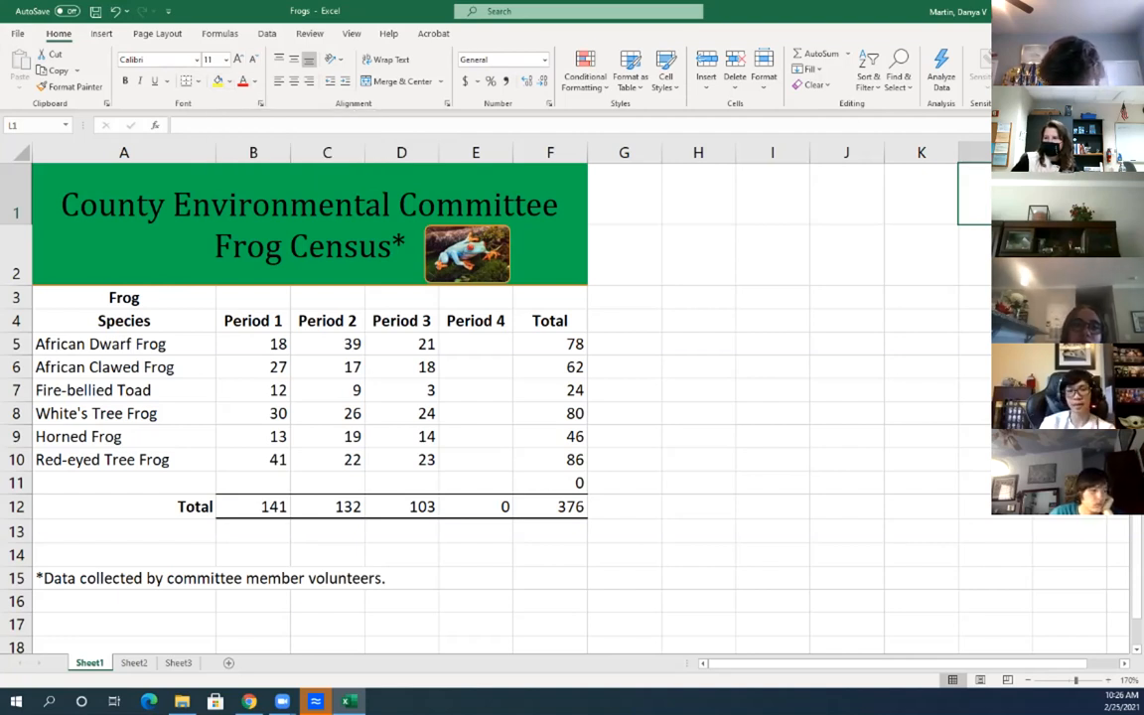
{"action": "left_click", "coordinate": [254, 321]}
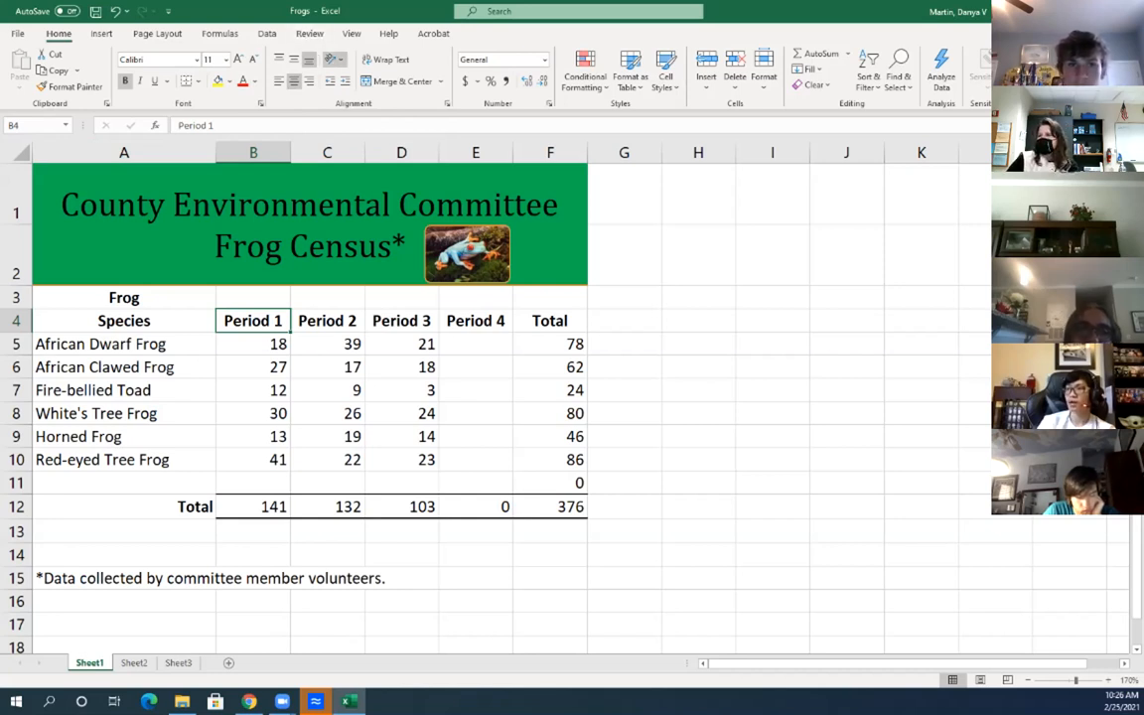
{"action": "left_click", "coordinate": [335, 59]}
{"action": "left_click", "coordinate": [335, 60]}
{"action": "left_click", "coordinate": [334, 60]}
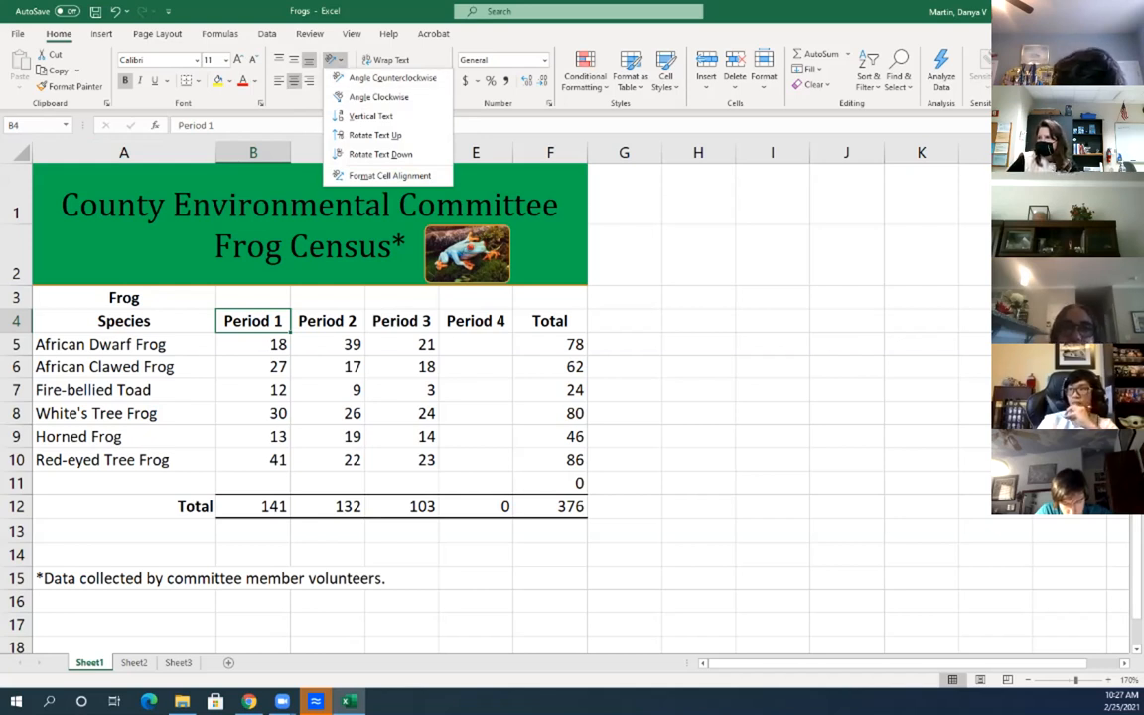
{"action": "left_click", "coordinate": [296, 126]}
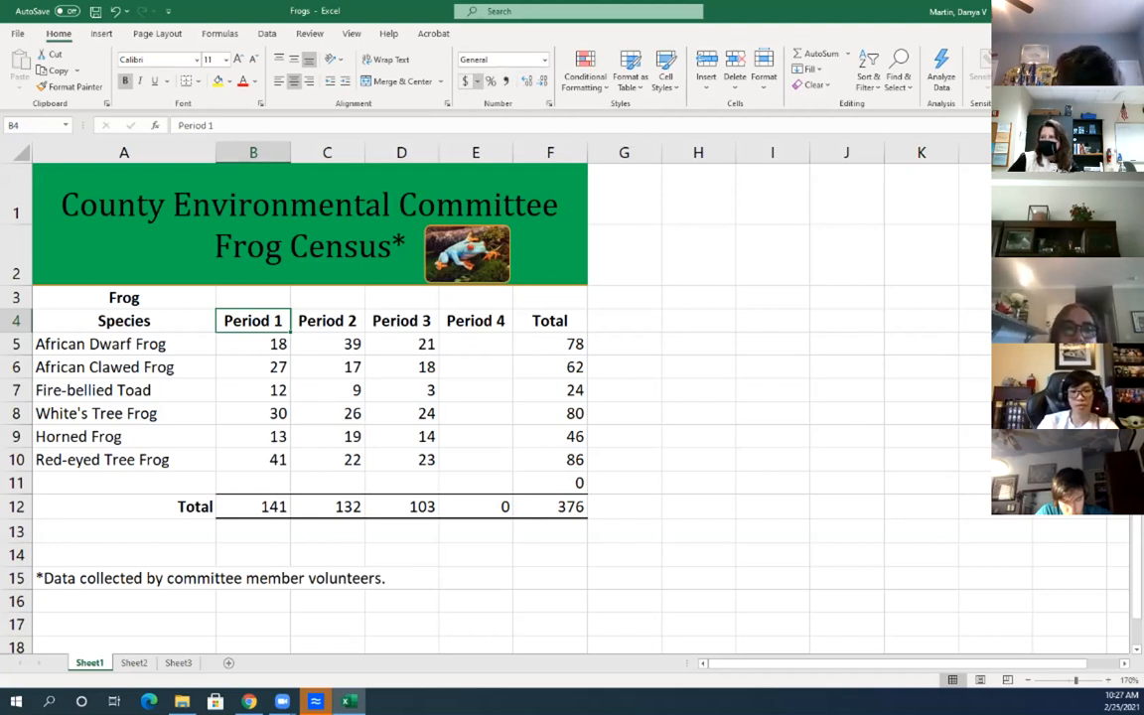
{"action": "left_click", "coordinate": [477, 81]}
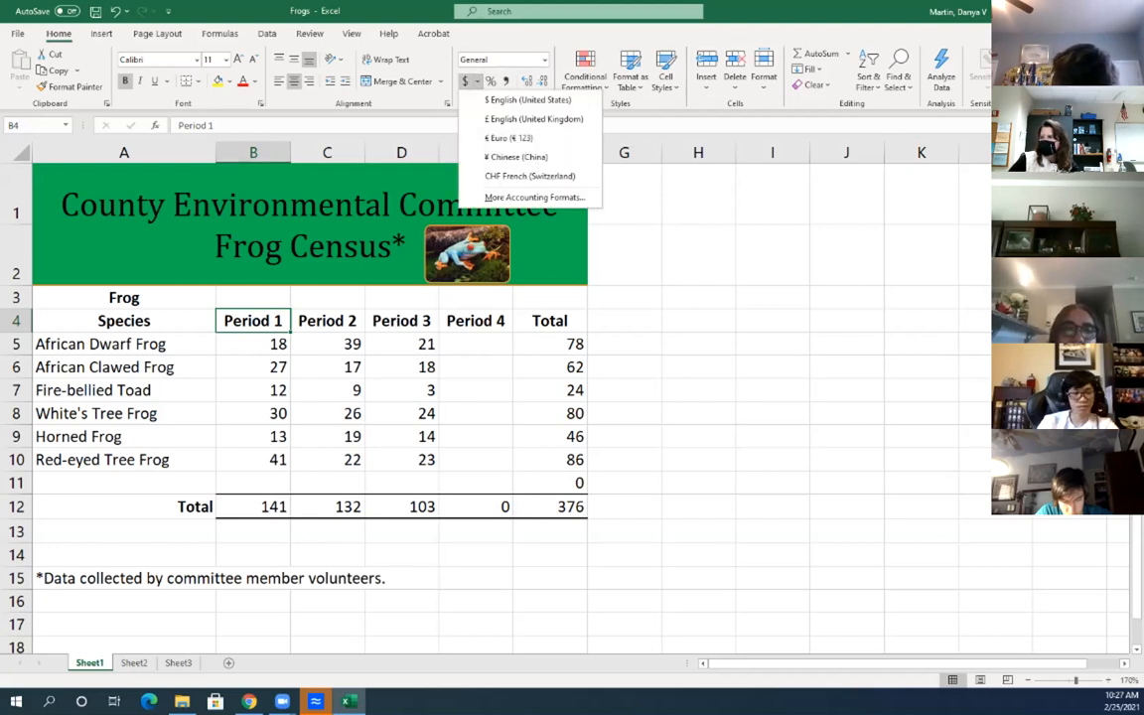
{"action": "left_click", "coordinate": [545, 60]}
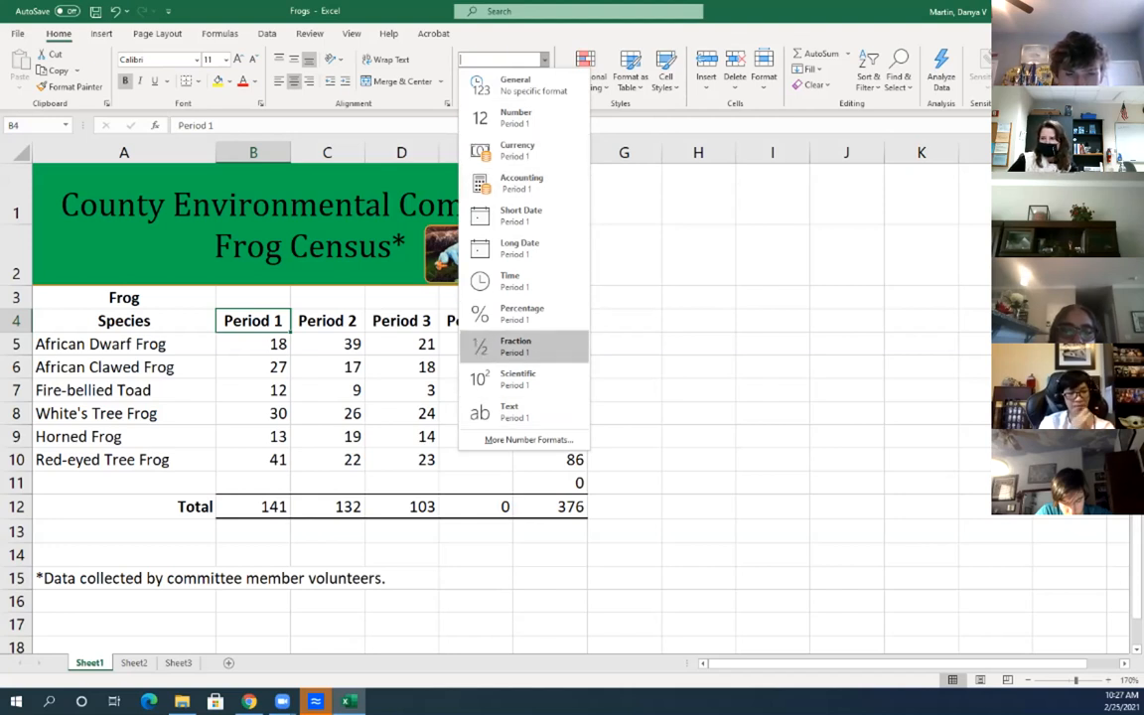
{"action": "left_click", "coordinate": [545, 60]}
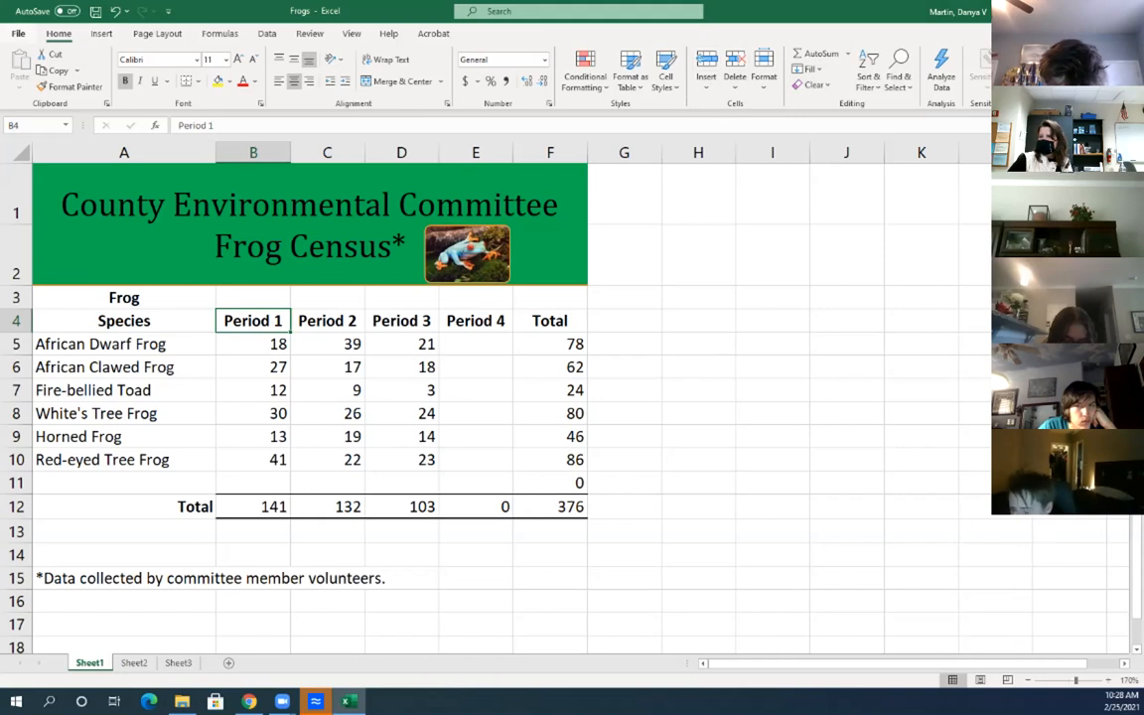
{"action": "left_click", "coordinate": [18, 34]}
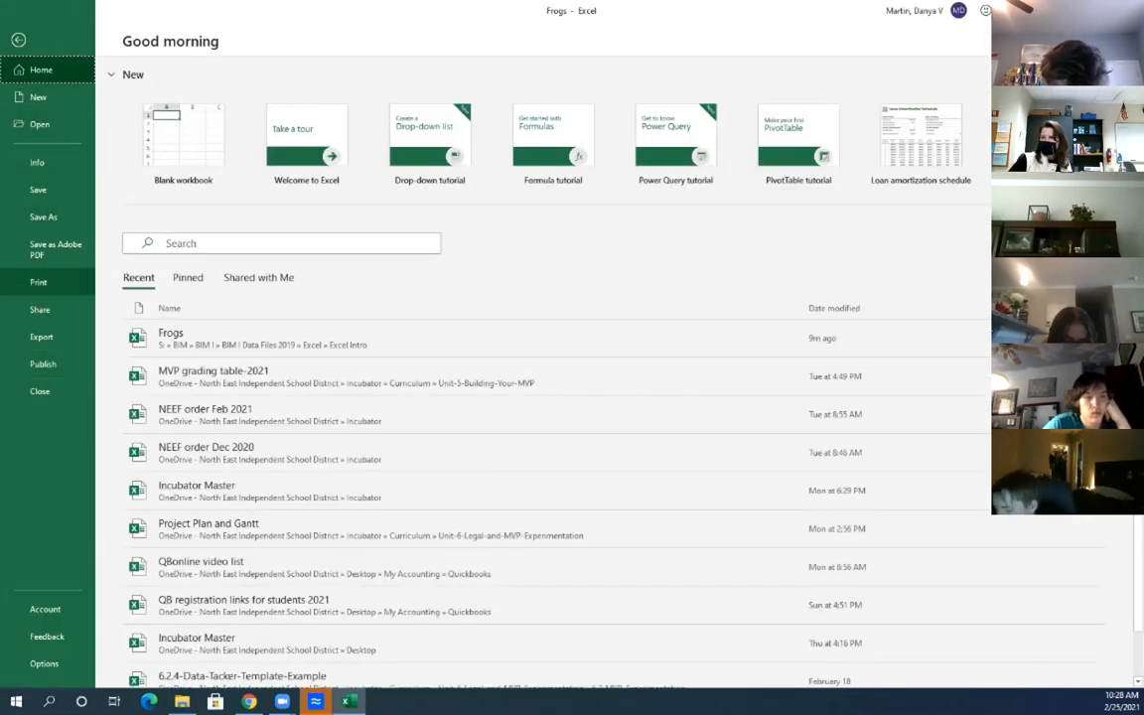
{"action": "left_click", "coordinate": [18, 40]}
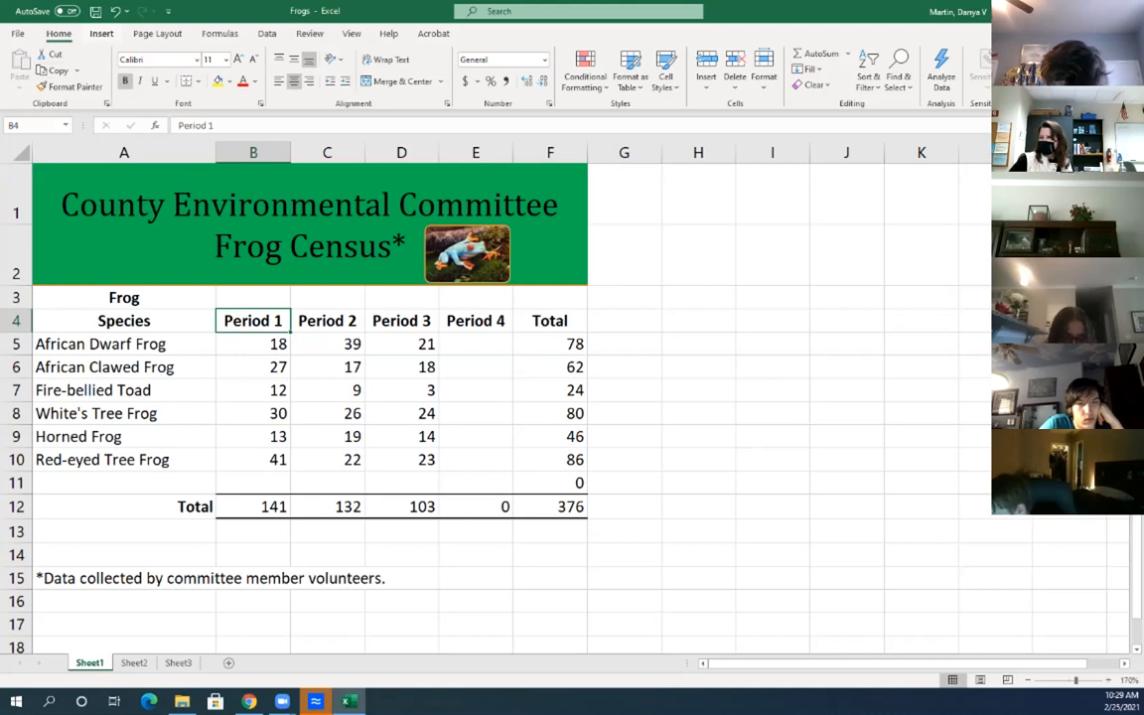
Look through the Insert and Page Layout tabs, leaving Margins unchanged, and end on Formulas
{"action": "left_click", "coordinate": [101, 34]}
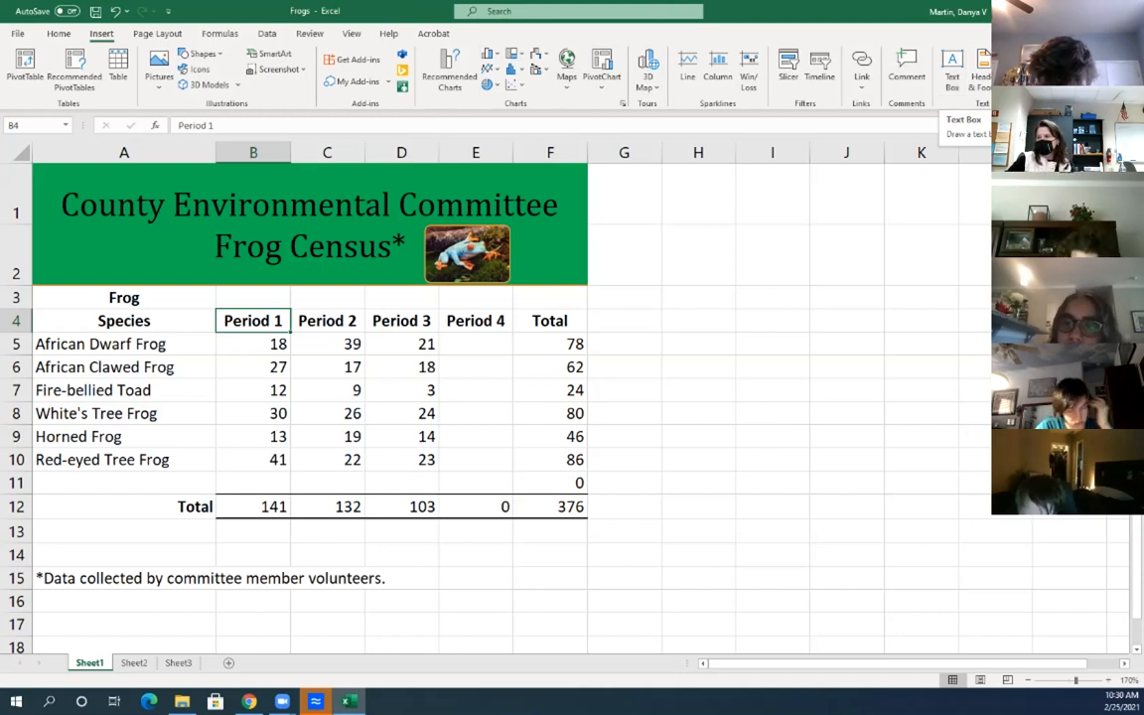
{"action": "left_click", "coordinate": [157, 33]}
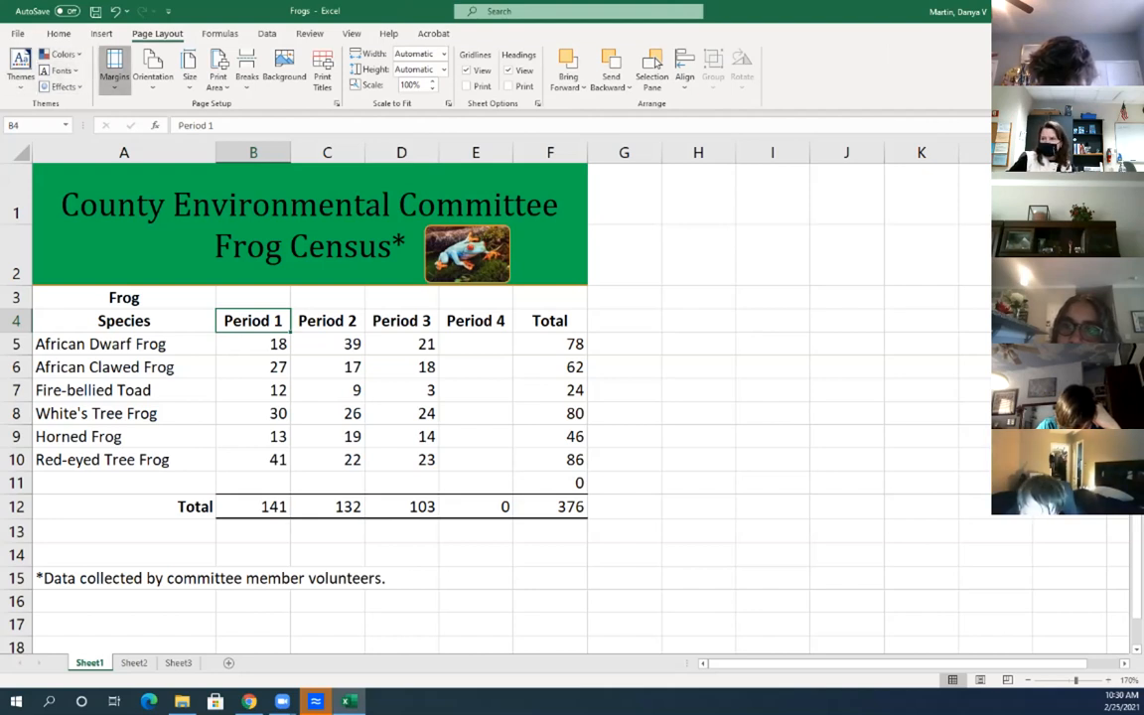
{"action": "left_click", "coordinate": [115, 69]}
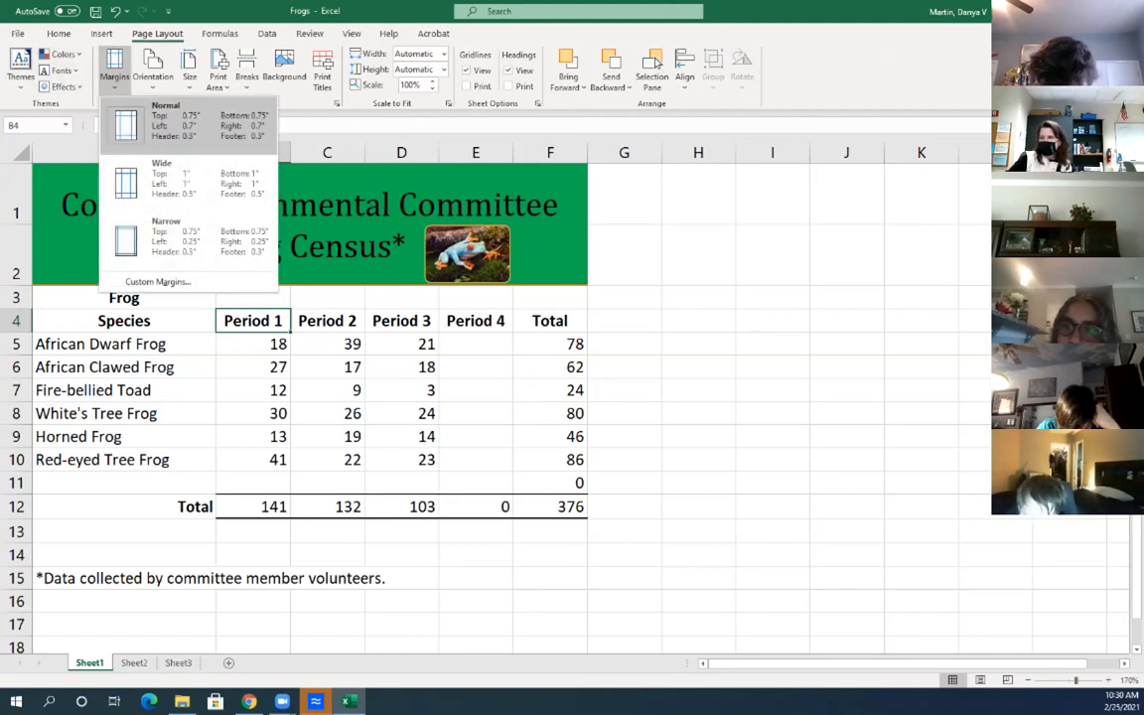
{"action": "left_click", "coordinate": [115, 70]}
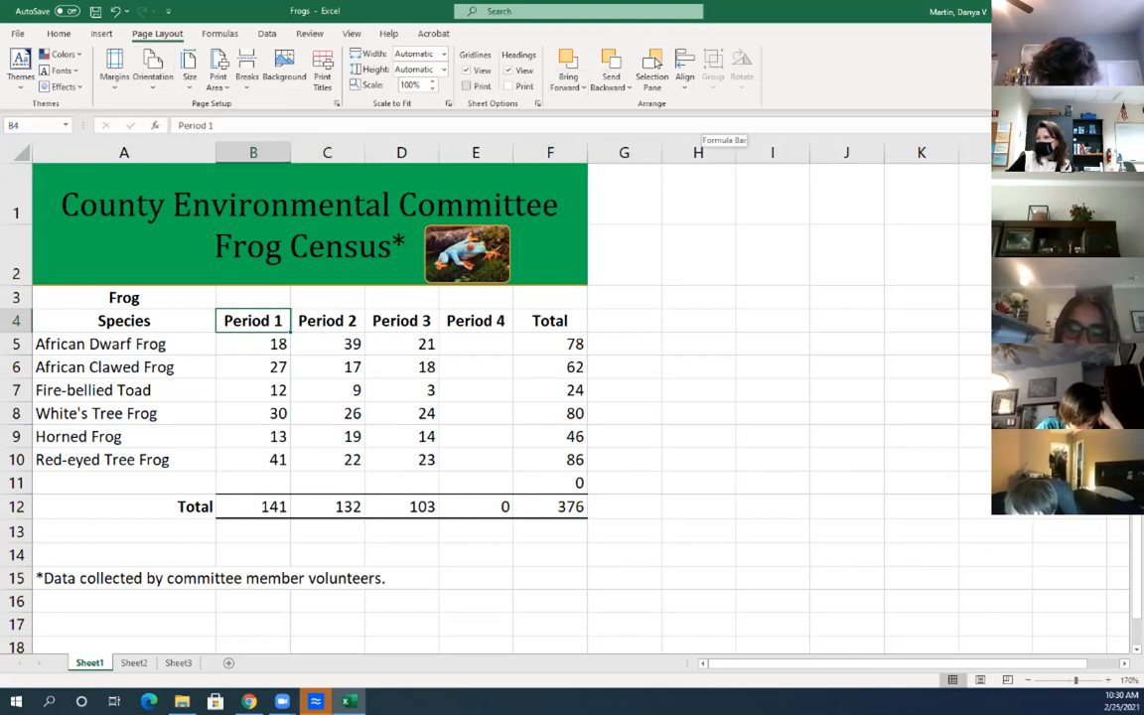
{"action": "left_click", "coordinate": [221, 33]}
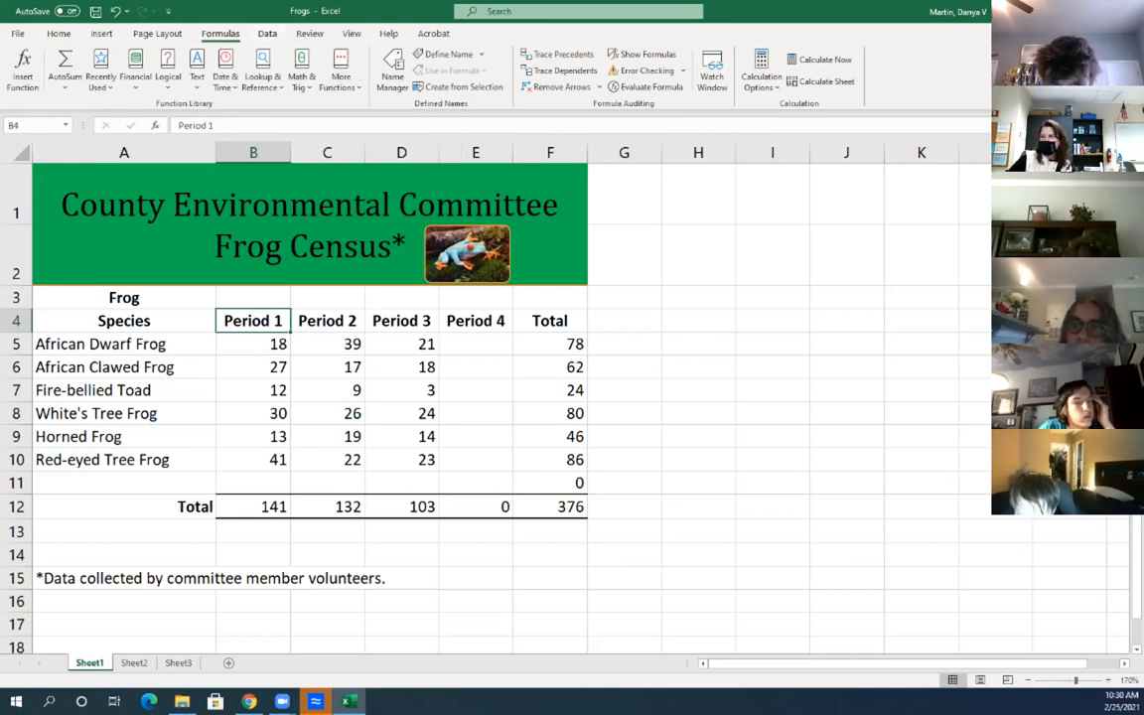
Switch the Frog Census sheet to Page Layout view, dismissing the Comments tip on the way
{"action": "left_click", "coordinate": [267, 34]}
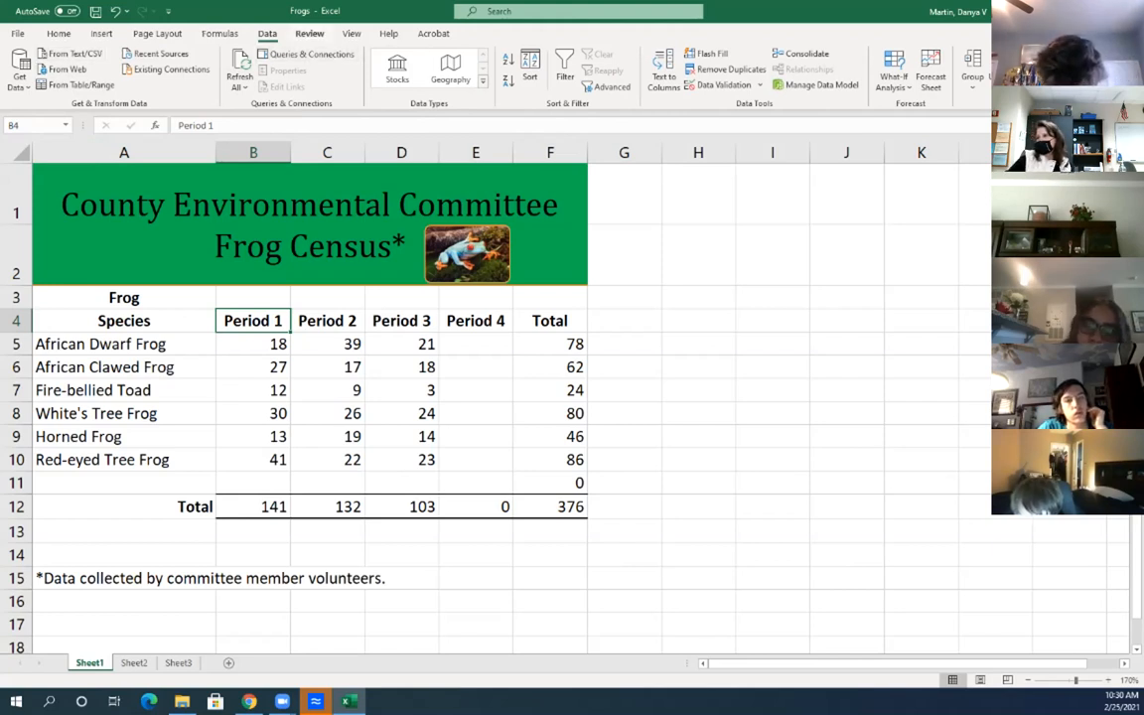
{"action": "left_click", "coordinate": [309, 33]}
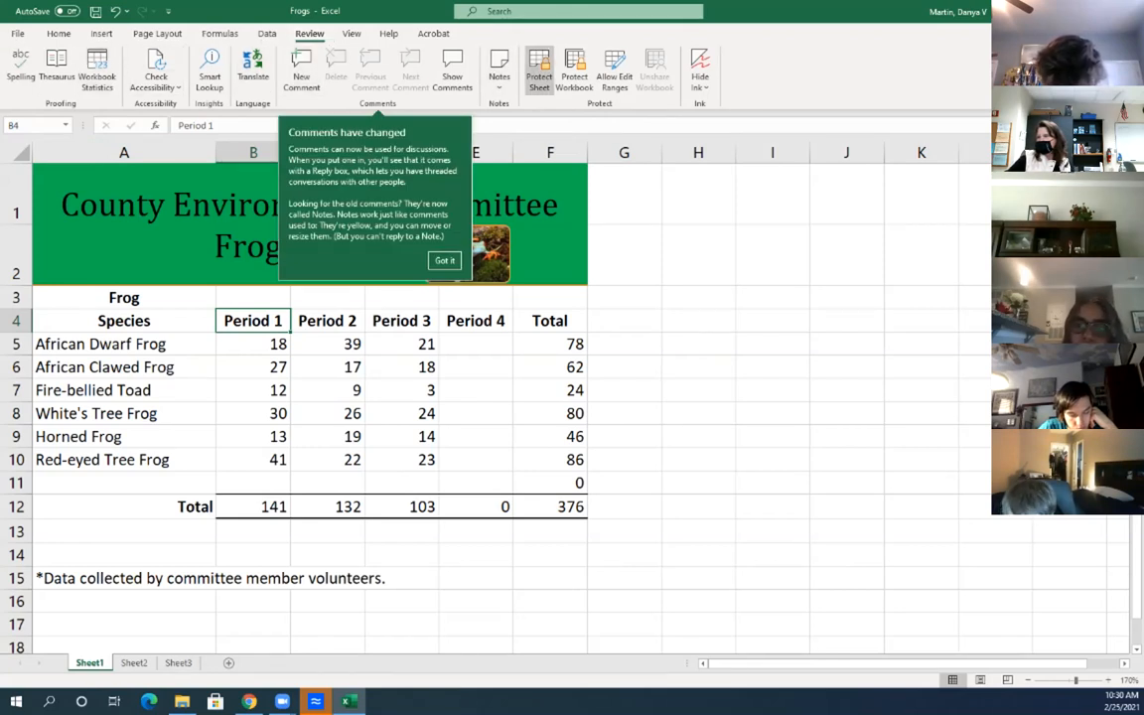
{"action": "left_click", "coordinate": [351, 33]}
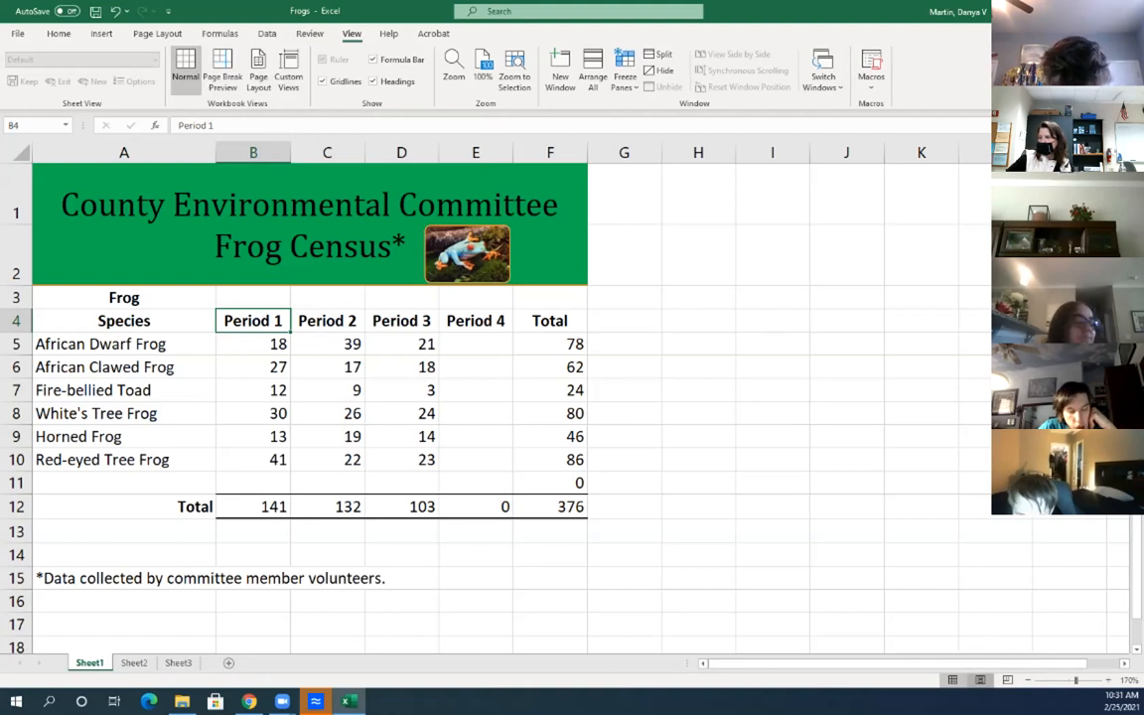
{"action": "left_click", "coordinate": [980, 679]}
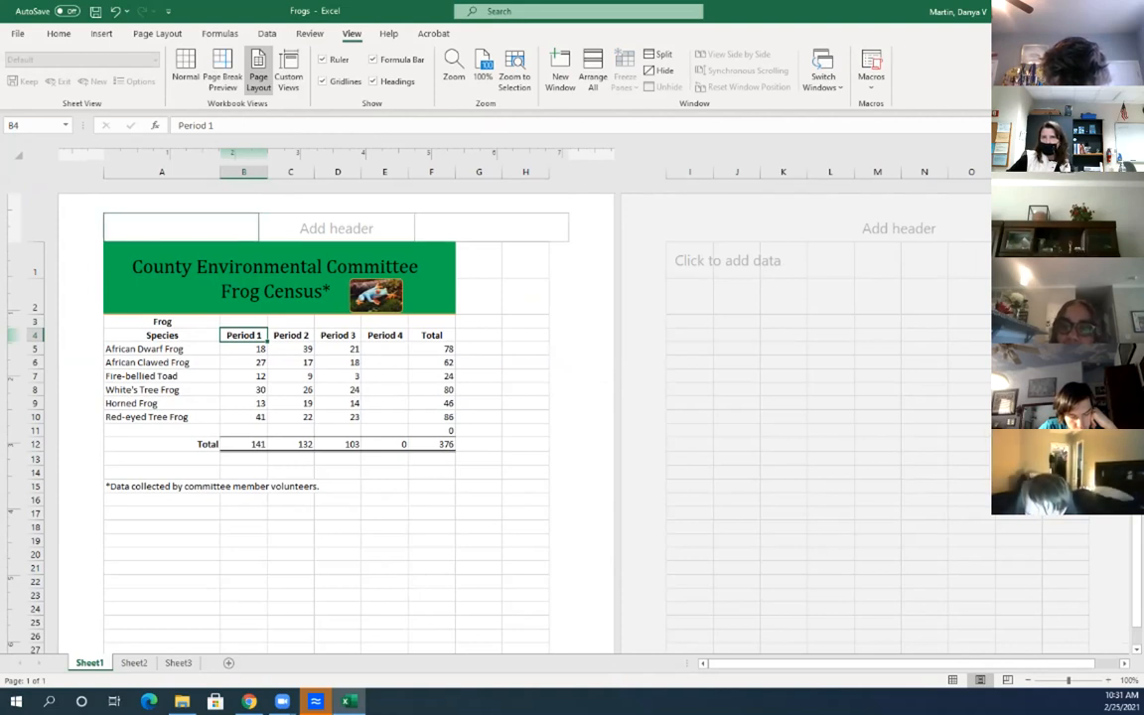
Step through the left, centre and right header sections, then exit header editing leaving them empty
{"action": "left_click", "coordinate": [336, 227]}
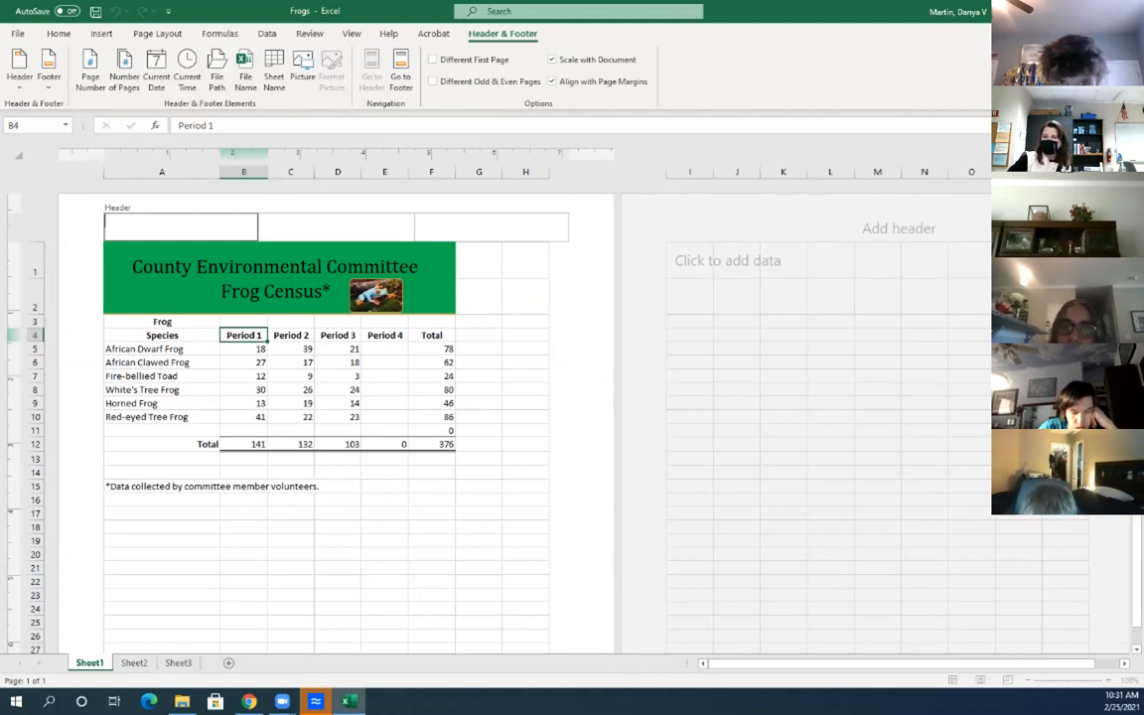
{"action": "left_click", "coordinate": [337, 226]}
{"action": "left_click", "coordinate": [492, 227]}
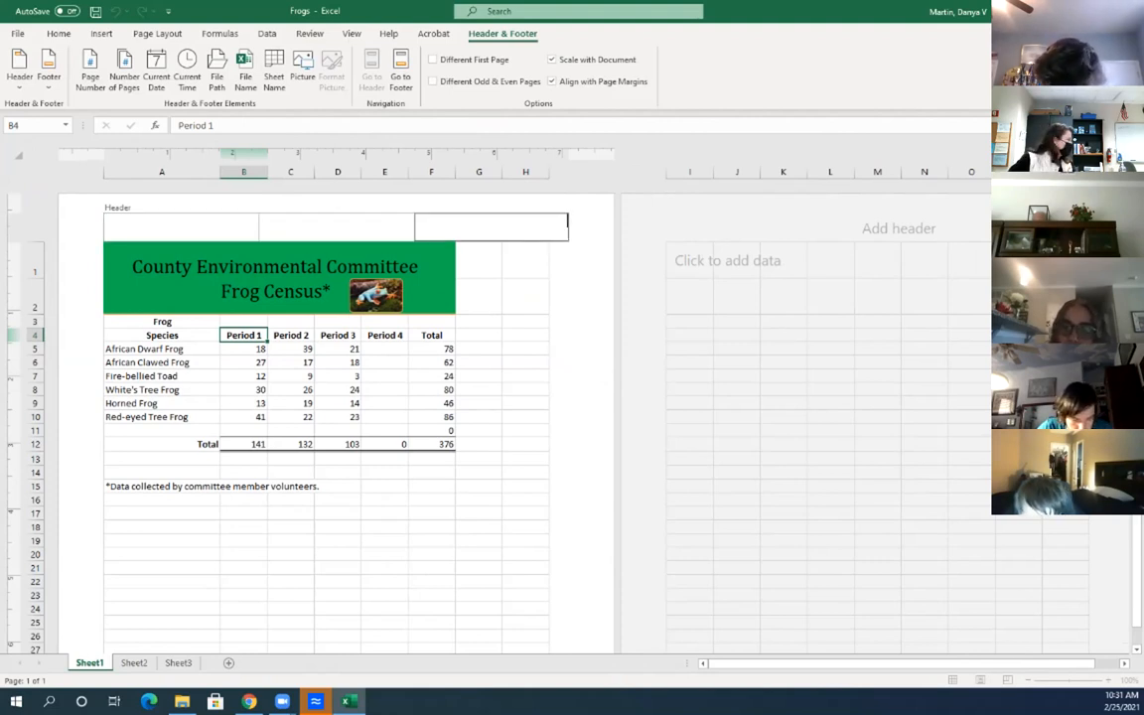
{"action": "left_click", "coordinate": [181, 226]}
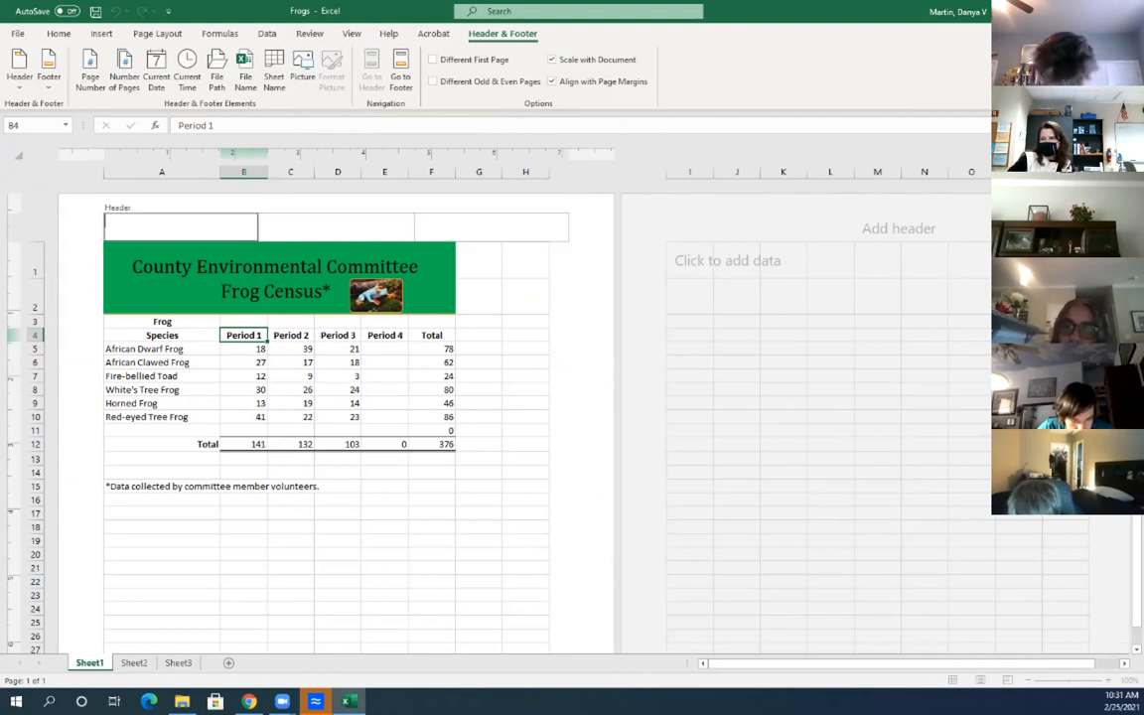
{"action": "left_click", "coordinate": [479, 335]}
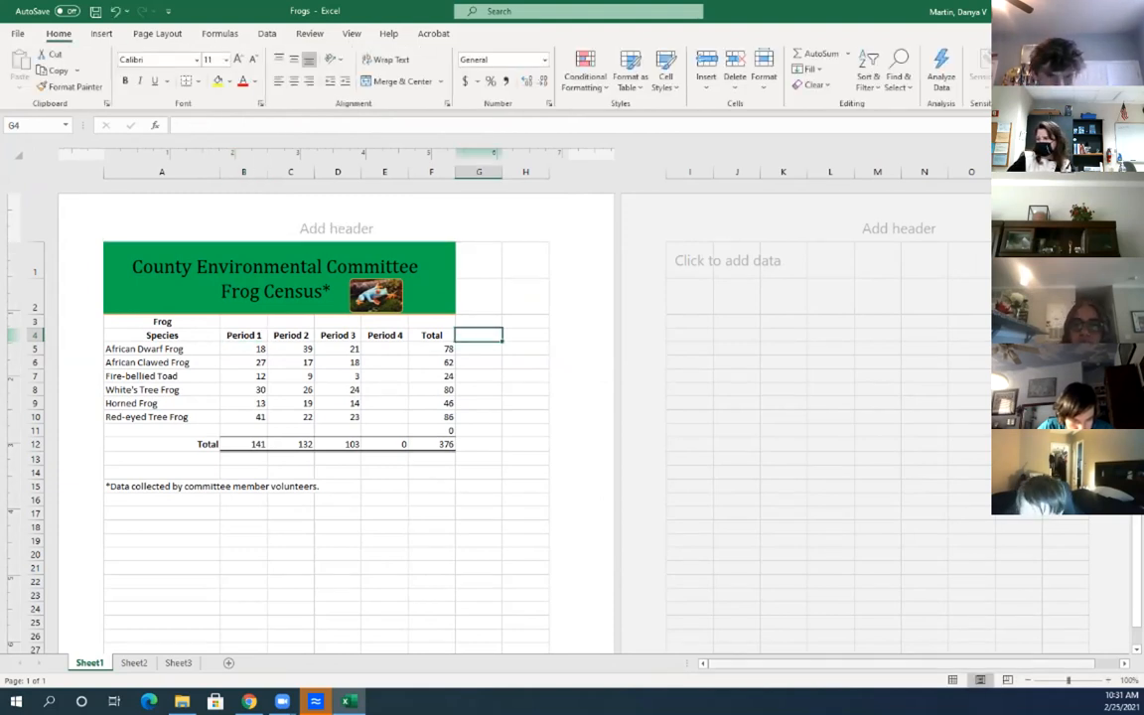
Return the Frog Census sheet from Page Layout to Normal view
{"action": "left_click", "coordinate": [953, 680]}
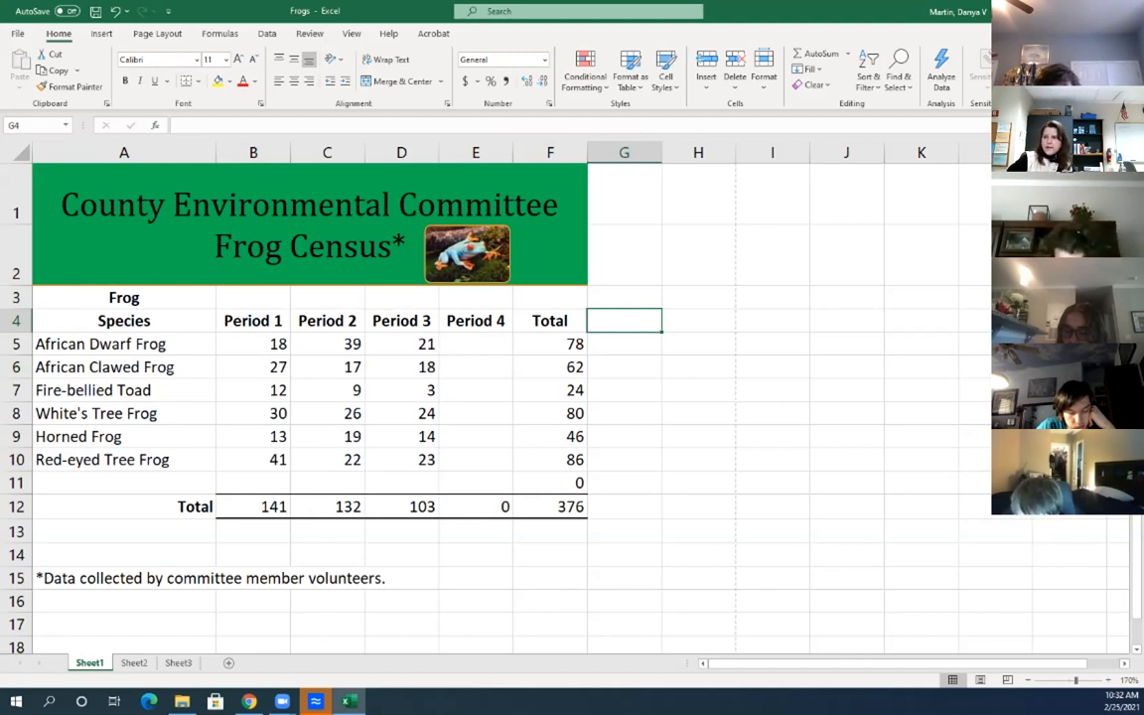
{"action": "left_click", "coordinate": [253, 345]}
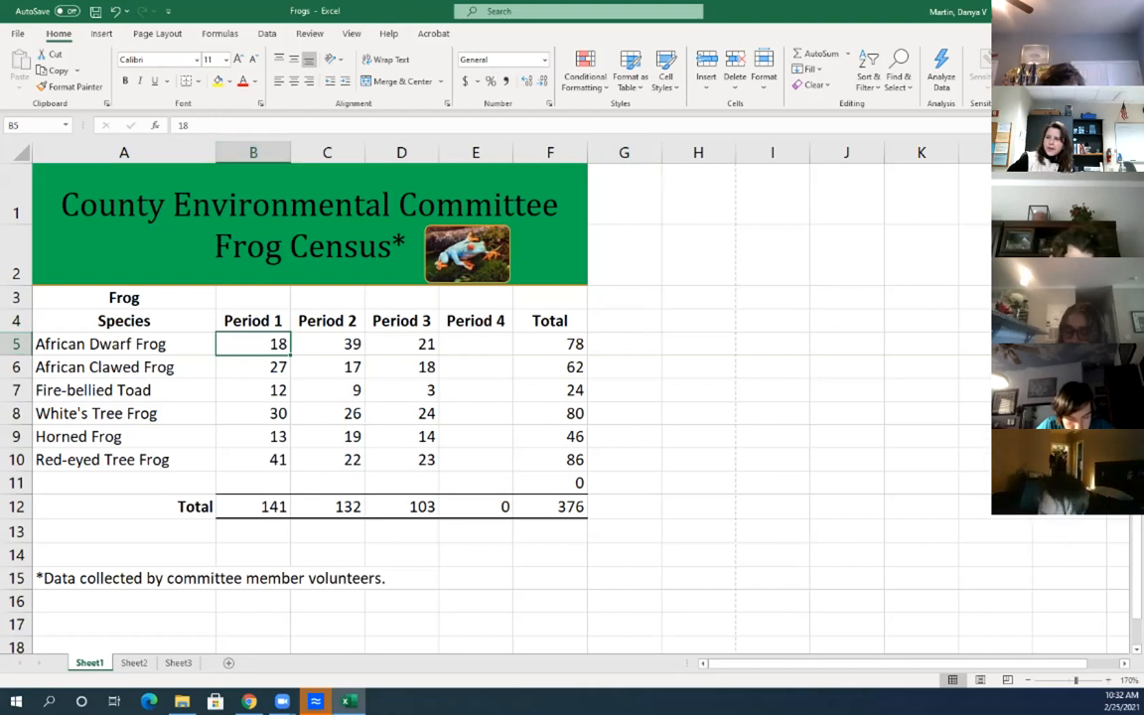
{"action": "left_click", "coordinate": [328, 367]}
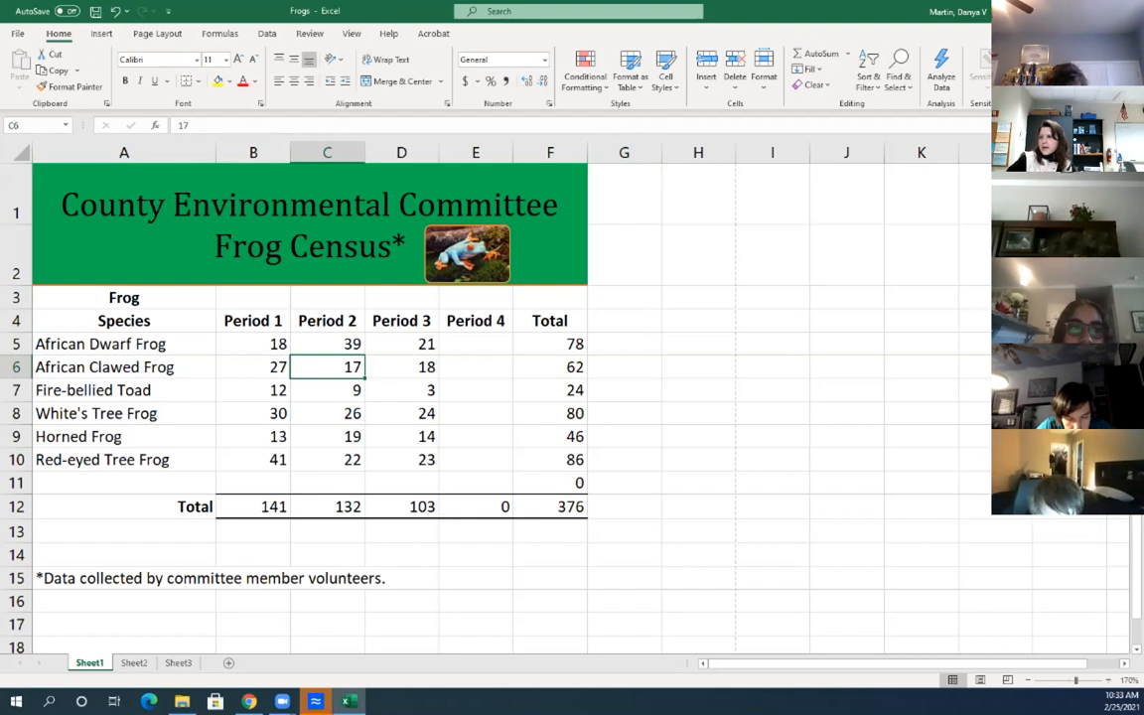
{"action": "left_click", "coordinate": [211, 126]}
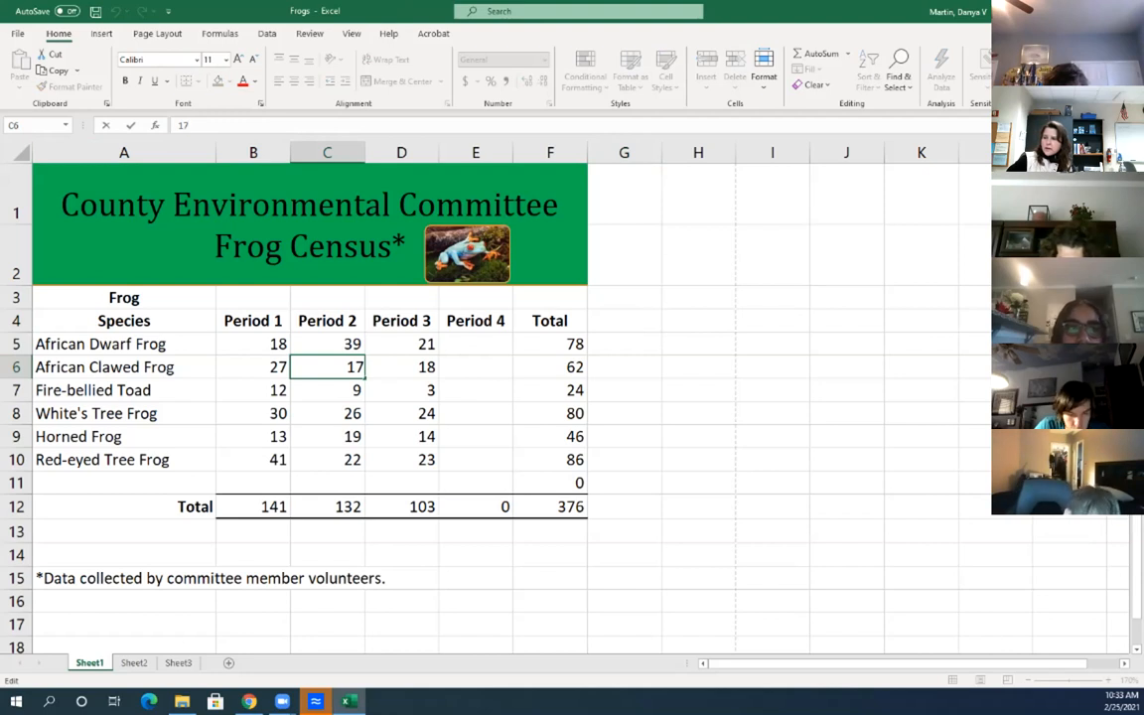
{"action": "left_click", "coordinate": [253, 344]}
{"action": "left_click", "coordinate": [124, 343]}
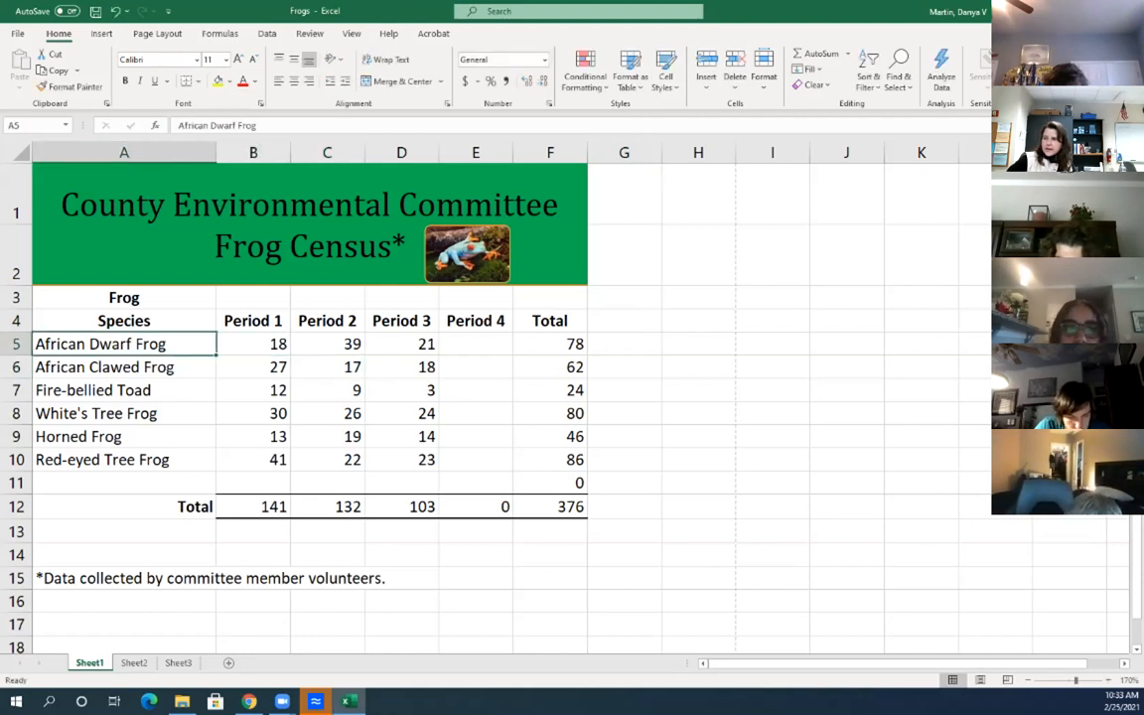
{"action": "left_click", "coordinate": [124, 368]}
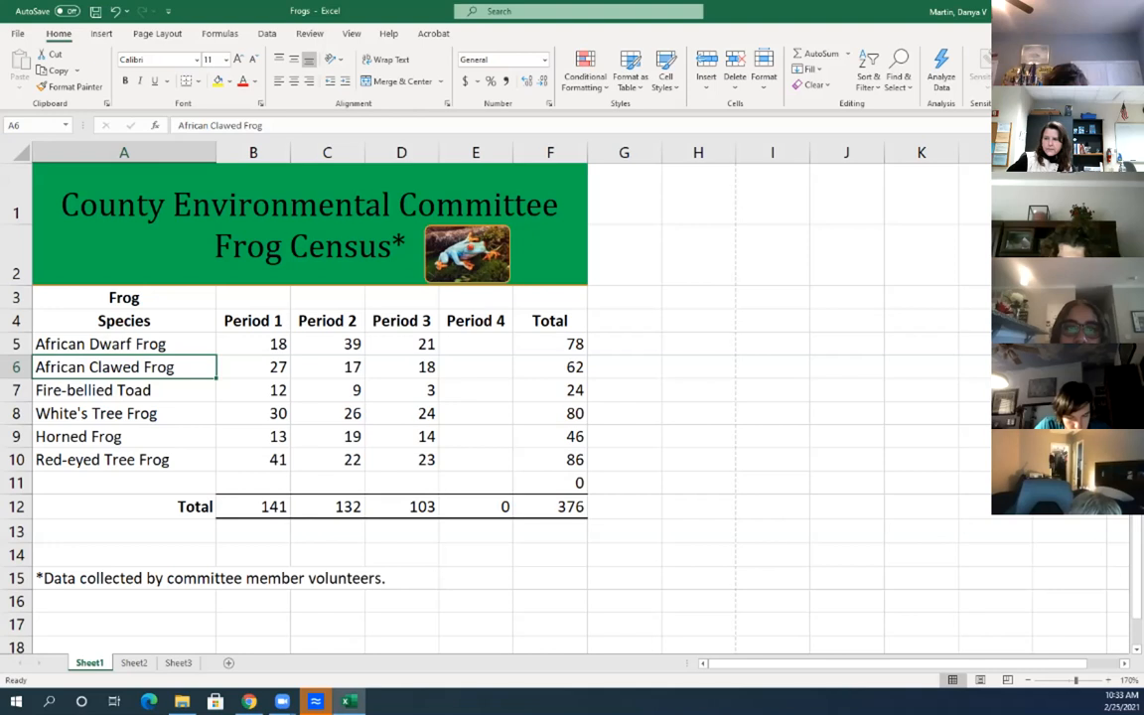
{"action": "left_click", "coordinate": [124, 321]}
{"action": "left_click", "coordinate": [124, 344]}
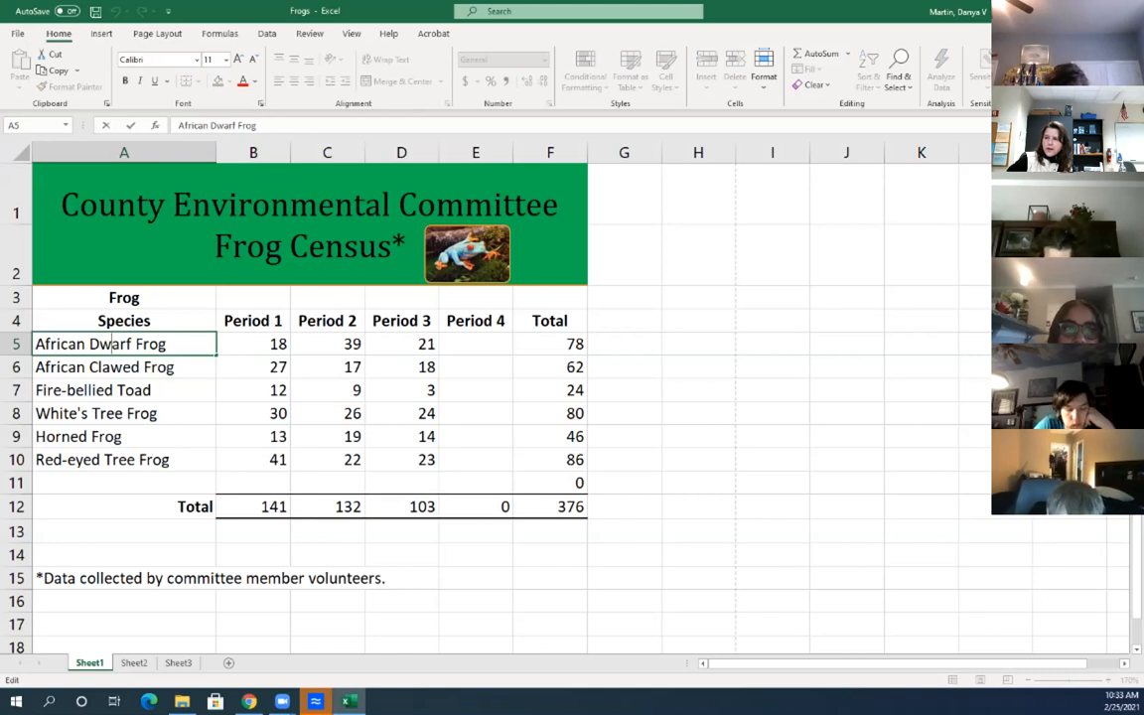
{"action": "double_click", "coordinate": [184, 368]}
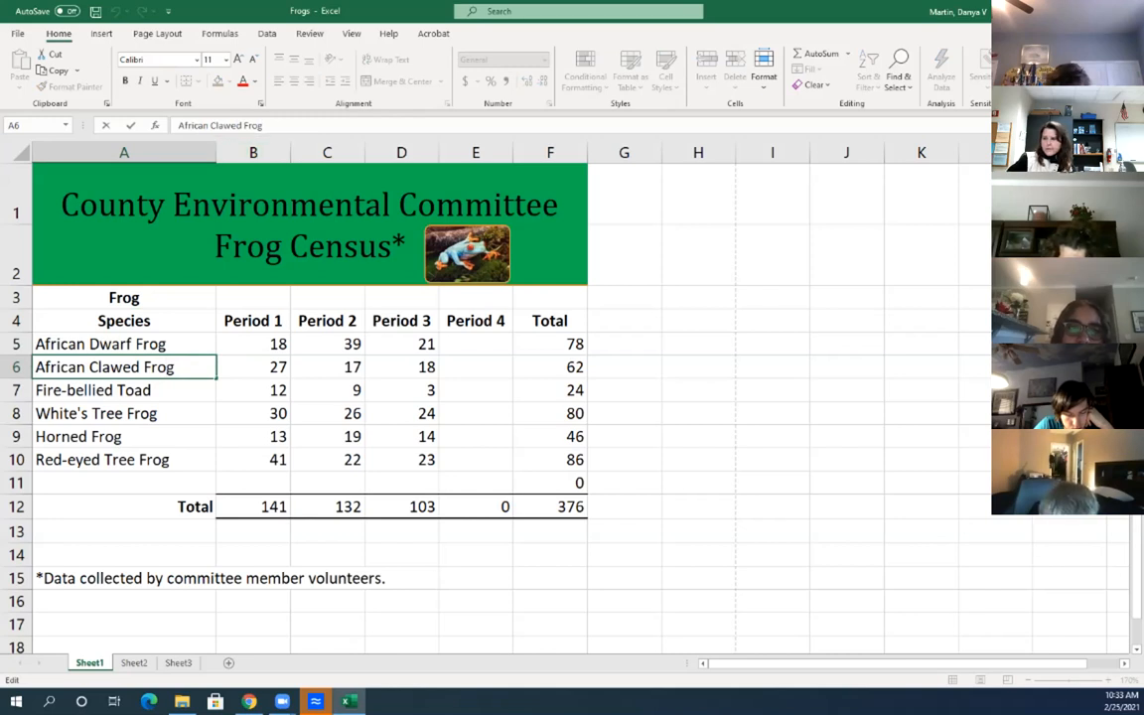
{"action": "key", "text": "Tab"}
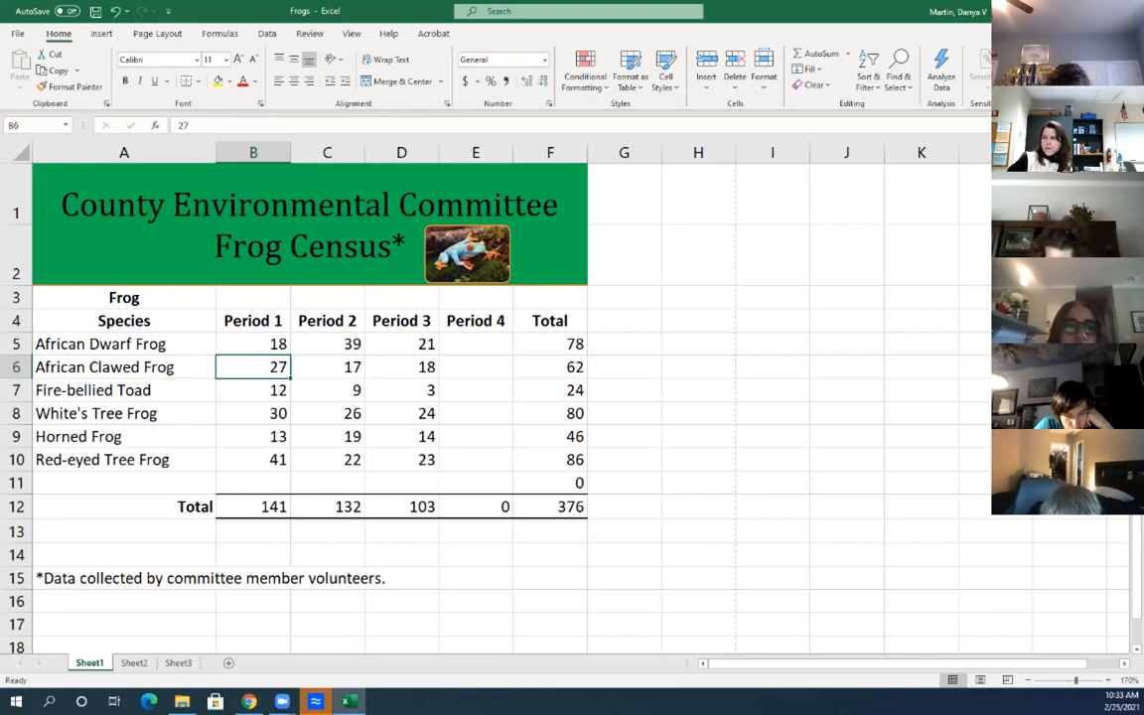
{"action": "left_click", "coordinate": [551, 345]}
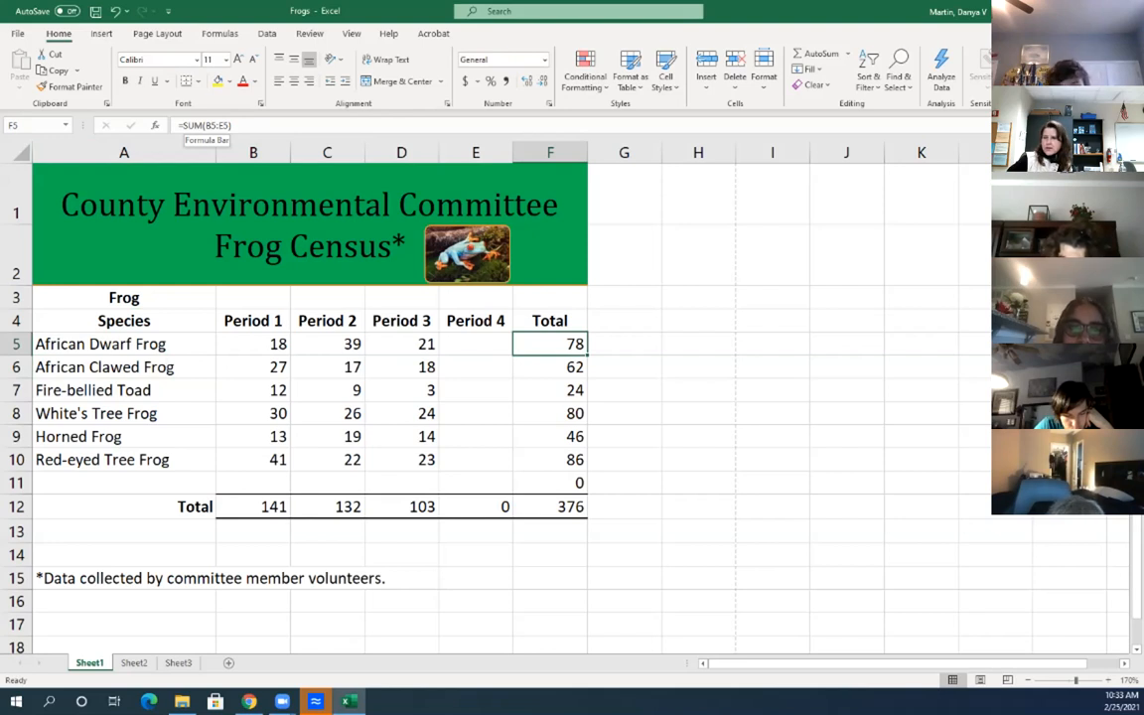
{"action": "left_click", "coordinate": [213, 125]}
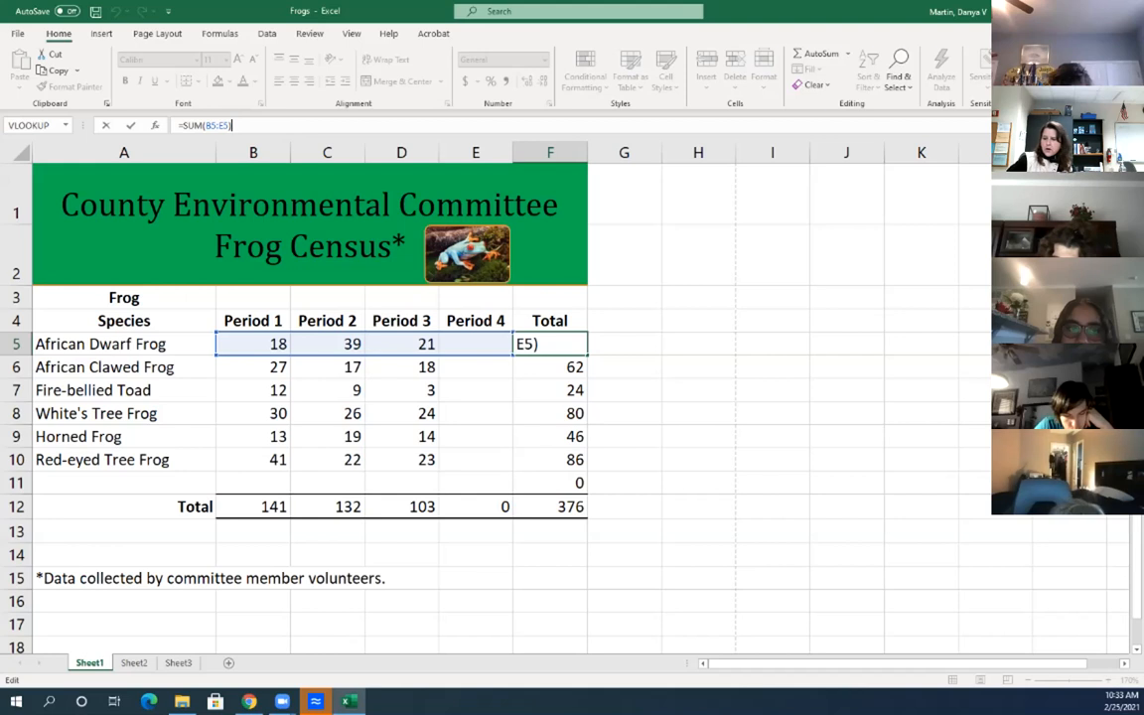
{"action": "key", "text": "Return"}
{"action": "double_click", "coordinate": [563, 344]}
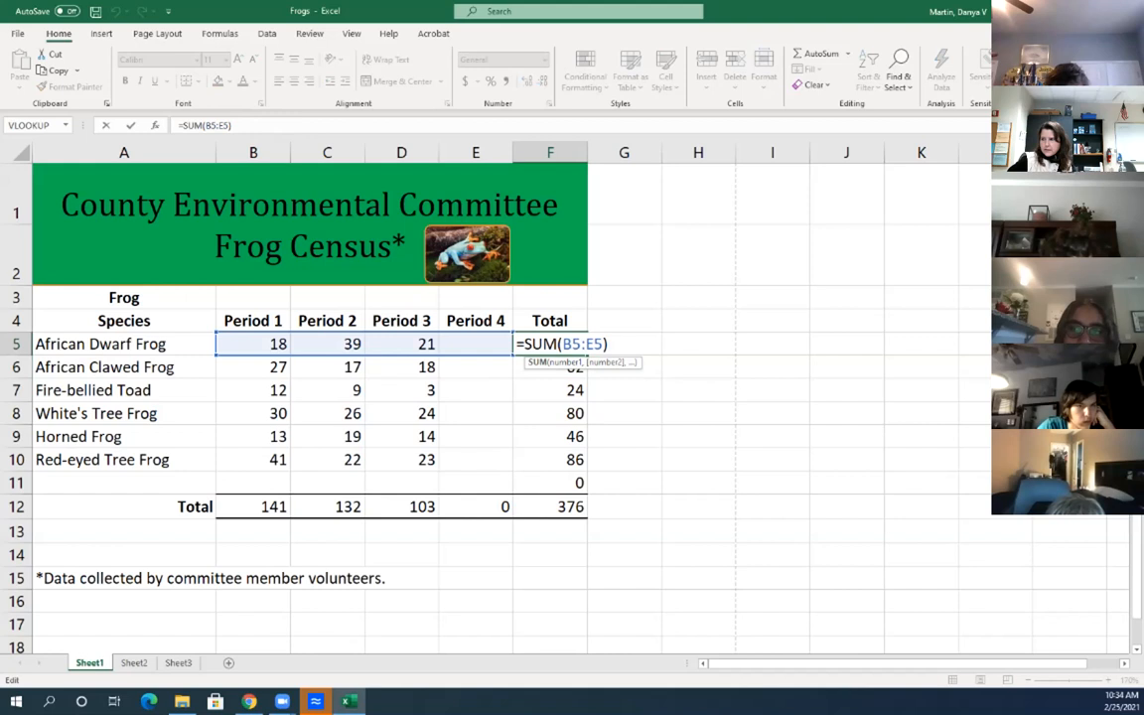
{"action": "key", "text": "Return"}
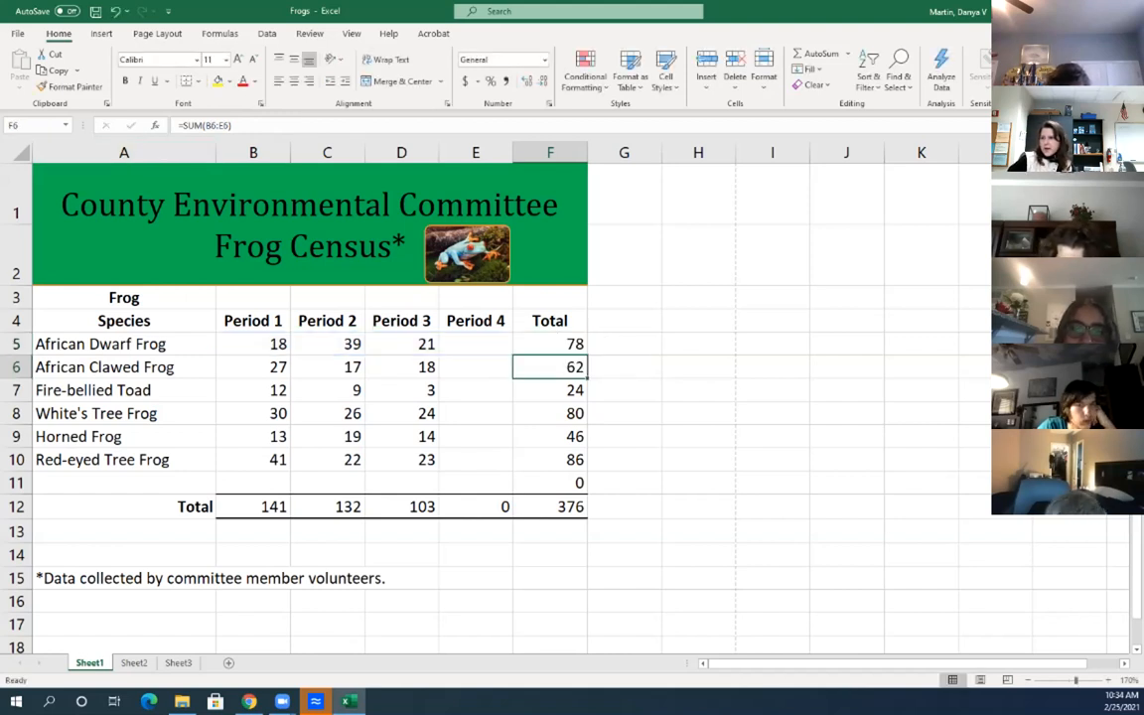
Widen column B (Period 1) by dragging, AutoFitting, then nudging its border slightly wider
{"action": "left_click_drag", "start_coordinate": [290, 152], "coordinate": [295, 152]}
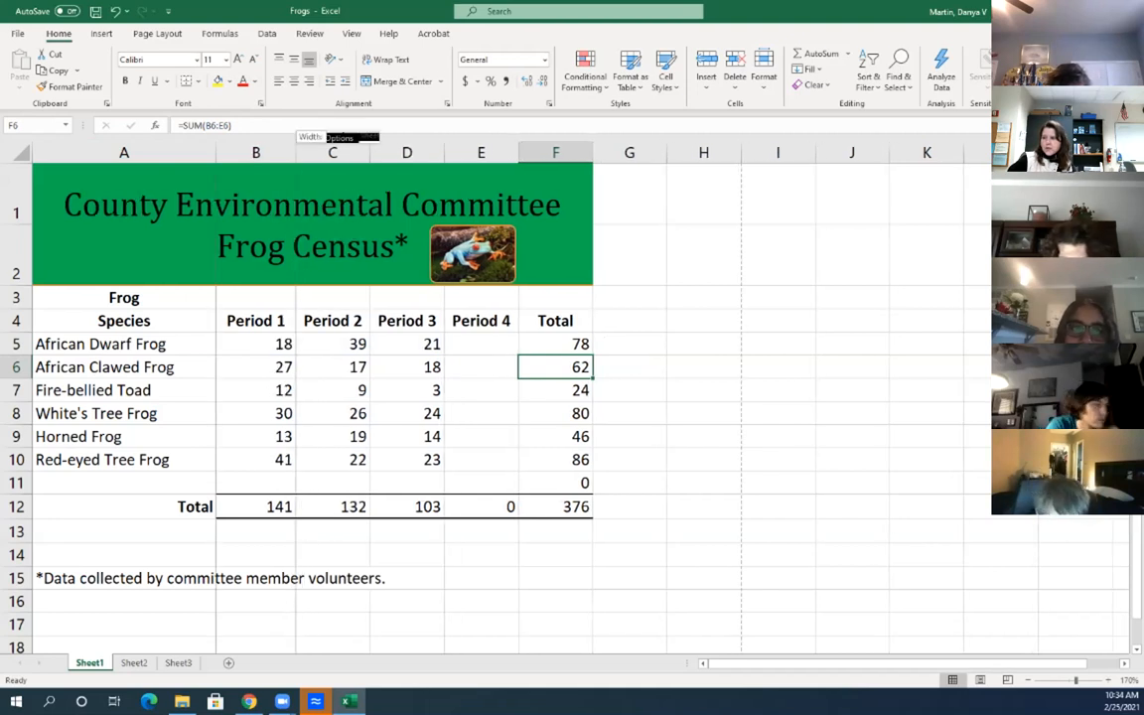
{"action": "double_click", "coordinate": [295, 152]}
{"action": "left_click_drag", "start_coordinate": [283, 152], "coordinate": [293, 152]}
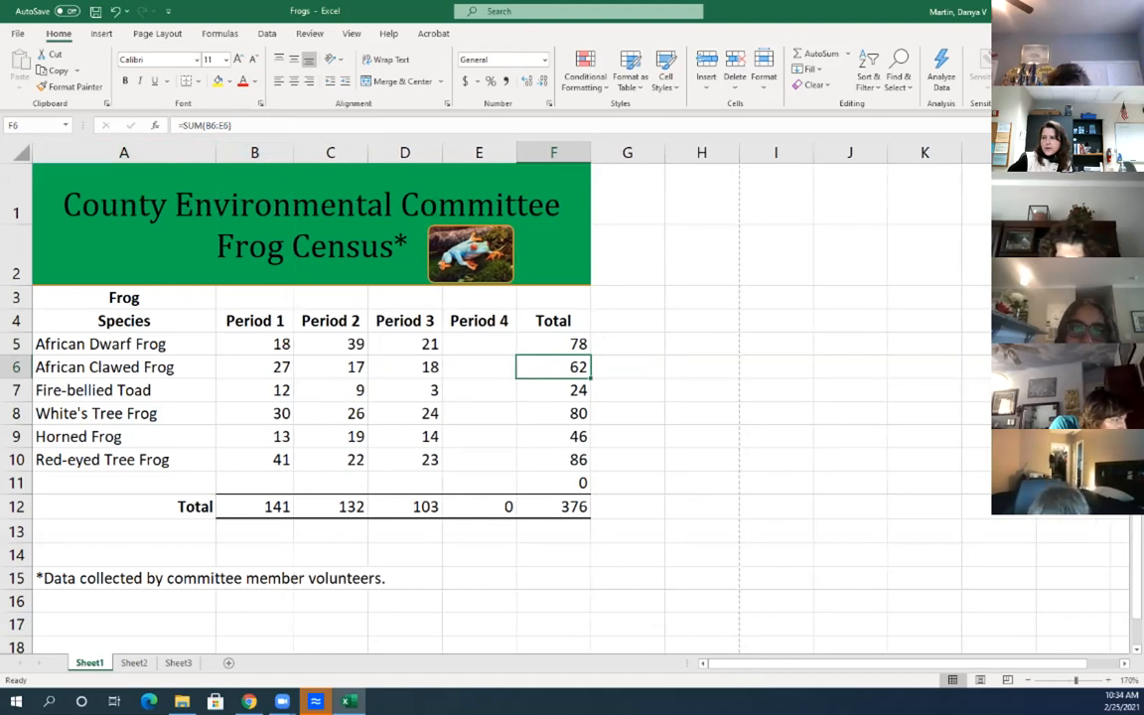
Practice selections: whole sheet, the title cell, A3:F11, then the species names A3:A10
{"action": "left_click", "coordinate": [21, 153]}
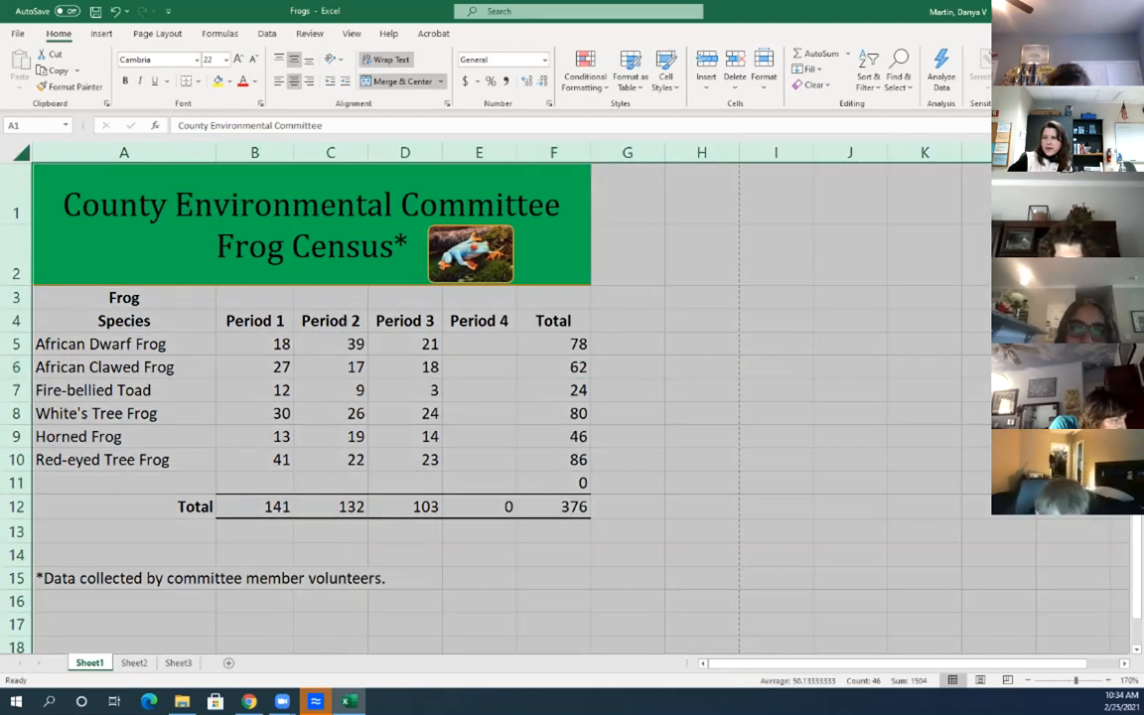
{"action": "left_click", "coordinate": [198, 218]}
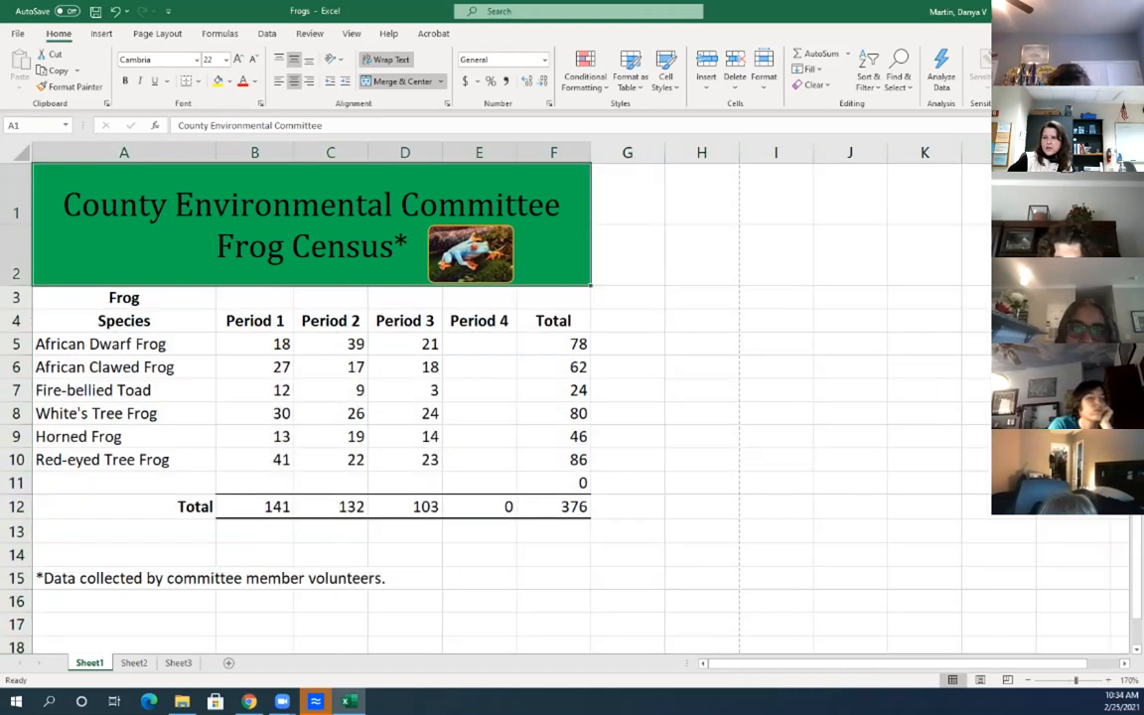
{"action": "left_click_drag", "start_coordinate": [124, 298], "coordinate": [553, 483]}
{"action": "left_click", "coordinate": [124, 298]}
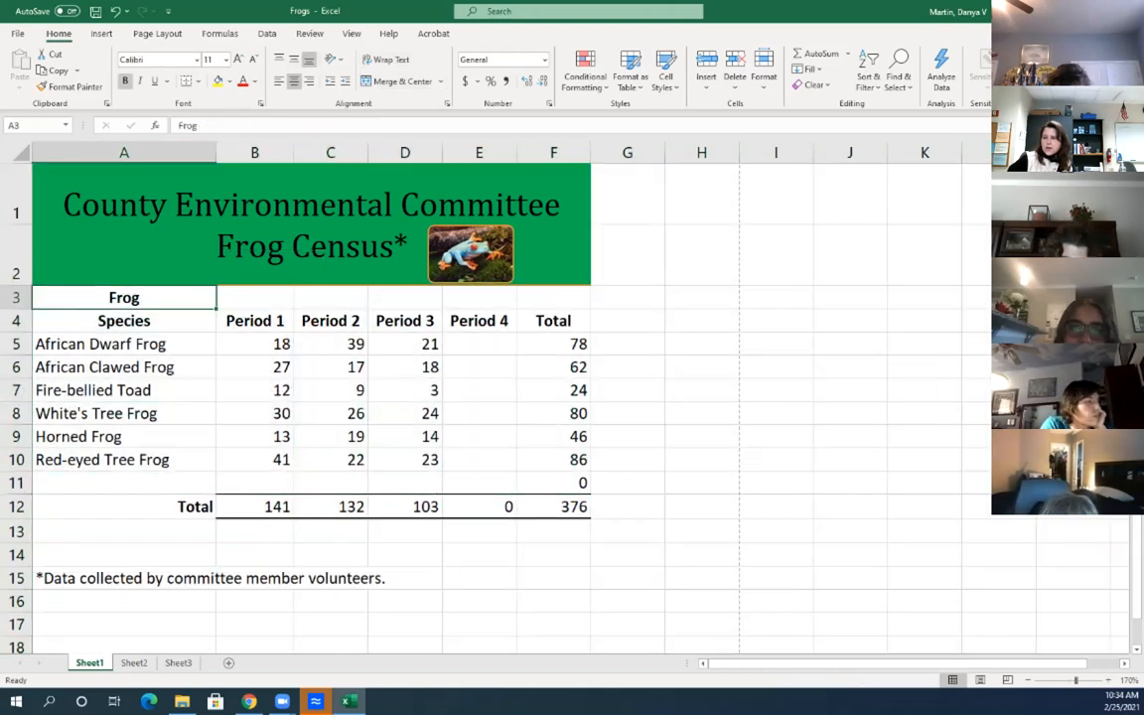
{"action": "left_click_drag", "start_coordinate": [124, 298], "coordinate": [124, 460]}
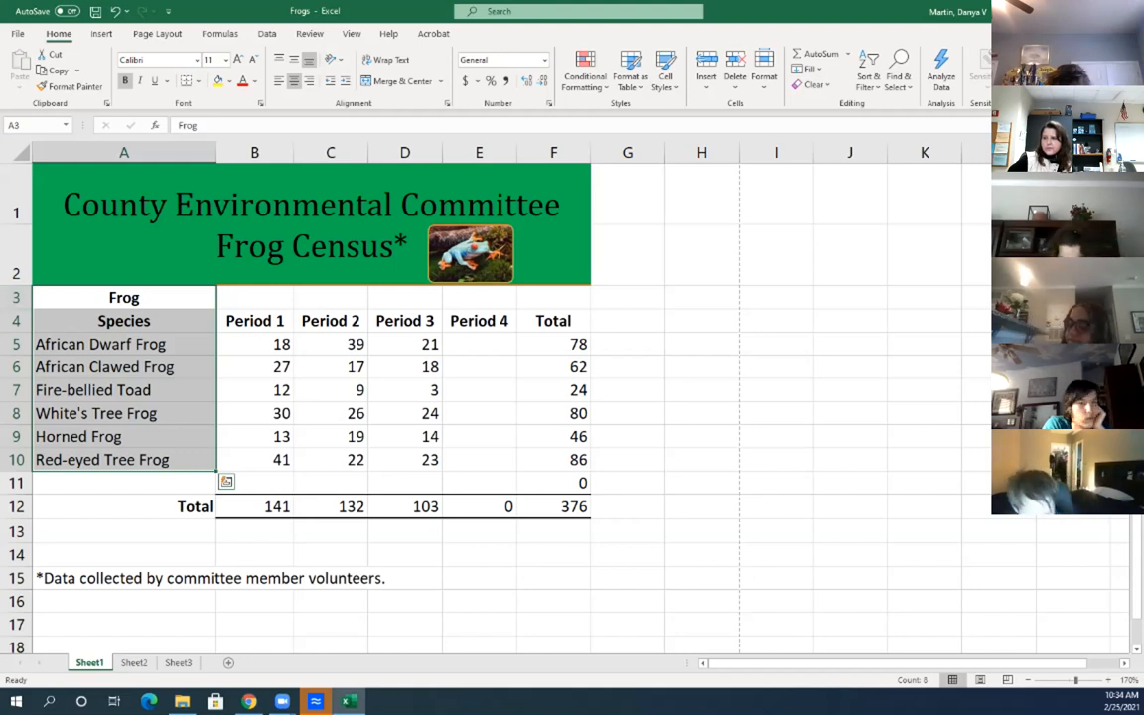
{"action": "left_click_drag", "start_coordinate": [124, 298], "coordinate": [125, 460]}
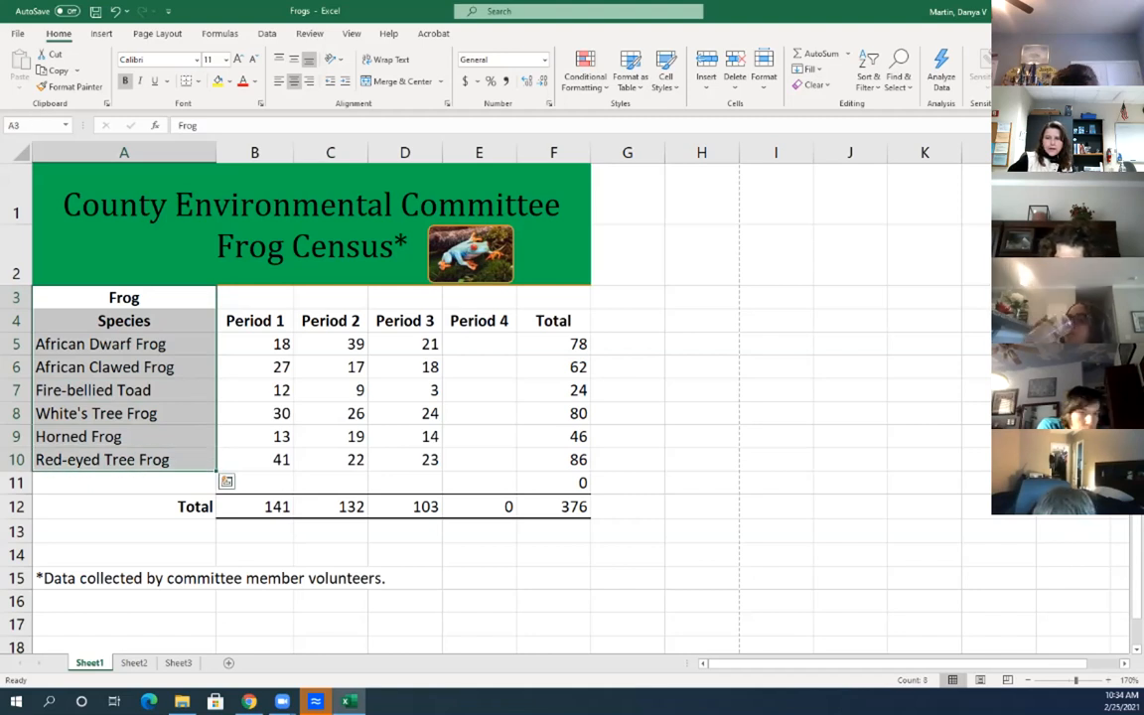
{"action": "left_click", "coordinate": [777, 321]}
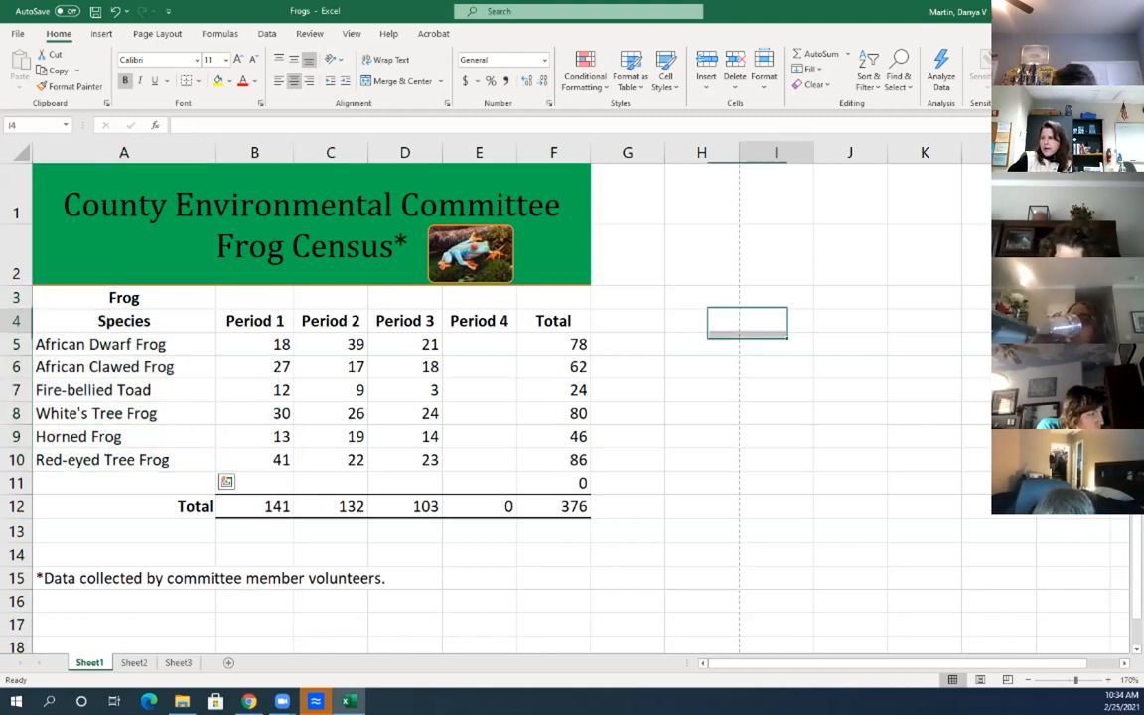
{"action": "type", "text": "A3"}
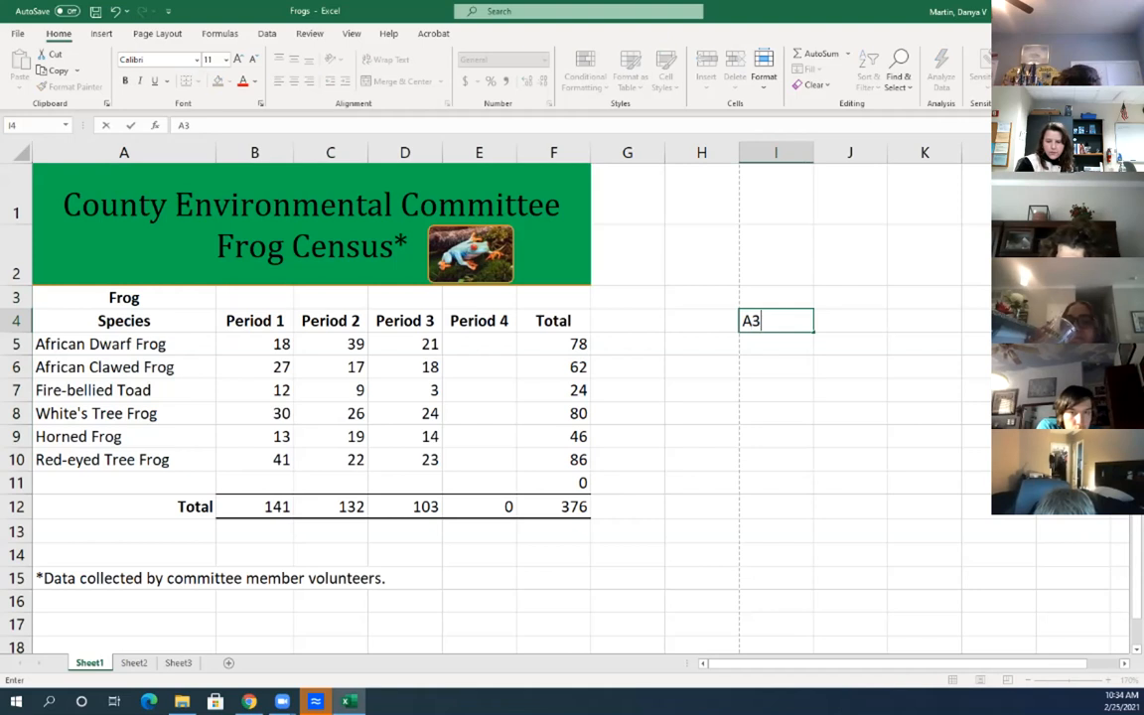
{"action": "type", "text": ":A10"}
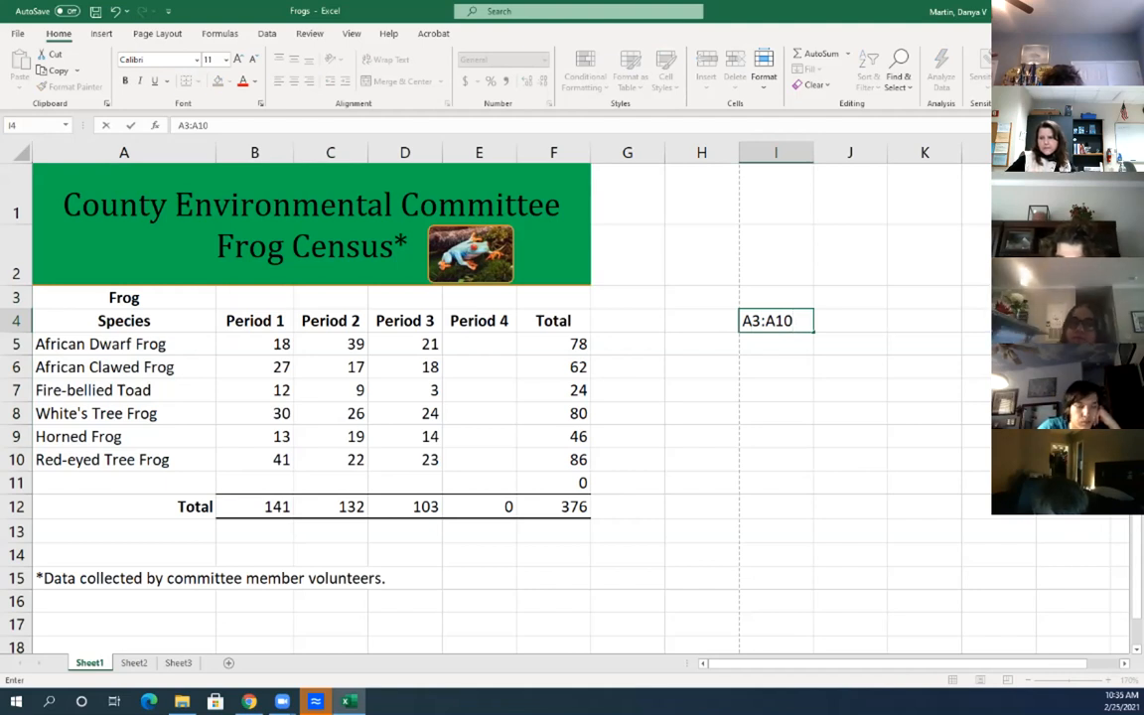
{"action": "key", "text": "BackSpace"}
{"action": "key", "text": "BackSpace"}
{"action": "key", "text": "BackSpace"}
{"action": "key", "text": "BackSpace"}
{"action": "key", "text": "BackSpace"}
{"action": "key", "text": "BackSpace"}
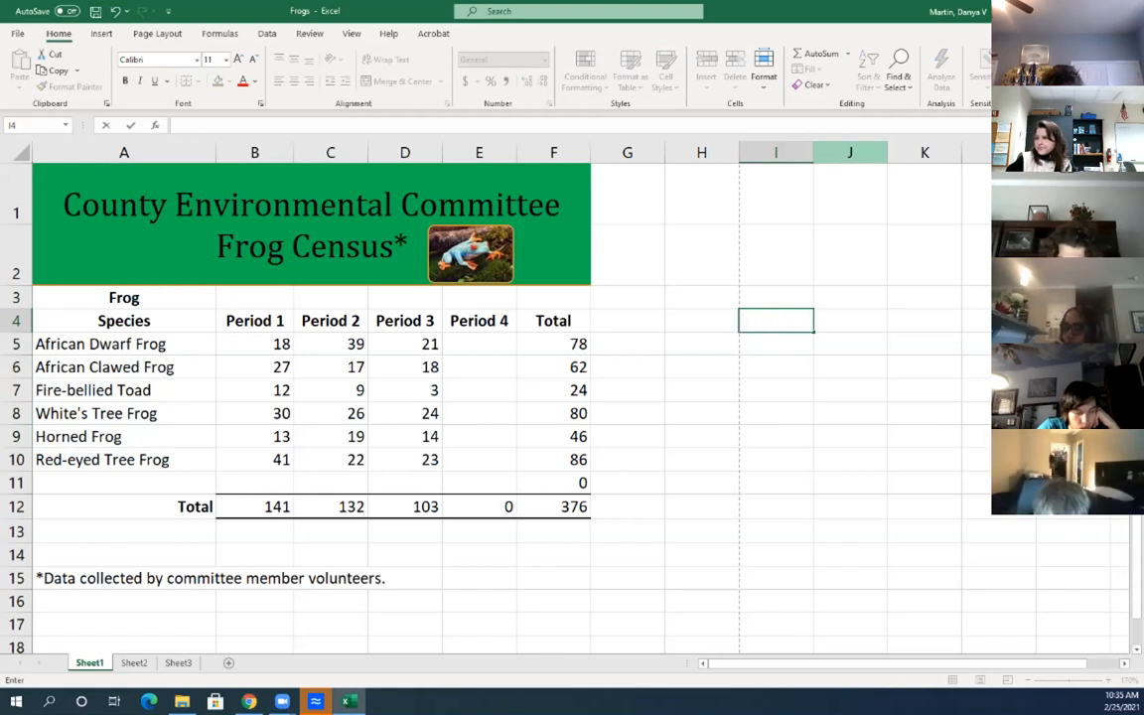
Select B6, look over Sheet2 and Sheet3, then return to Sheet1
{"action": "left_click", "coordinate": [255, 367]}
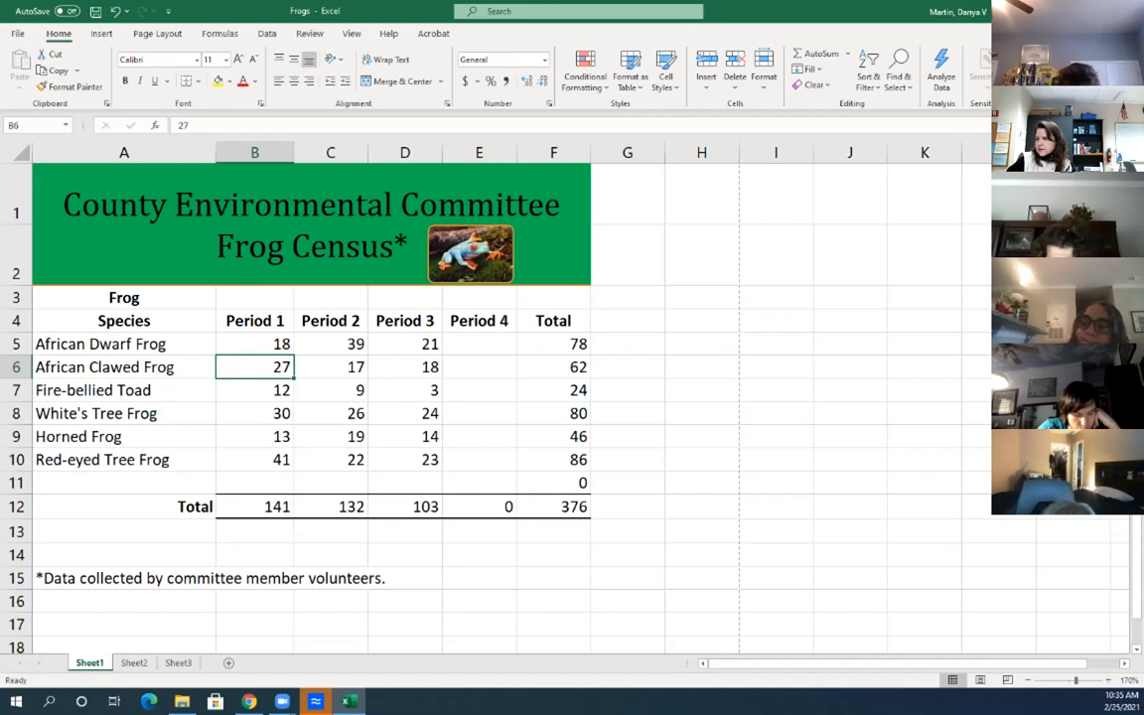
{"action": "scroll", "coordinate": [497, 398], "scroll_direction": "down", "scroll_amount": 1}
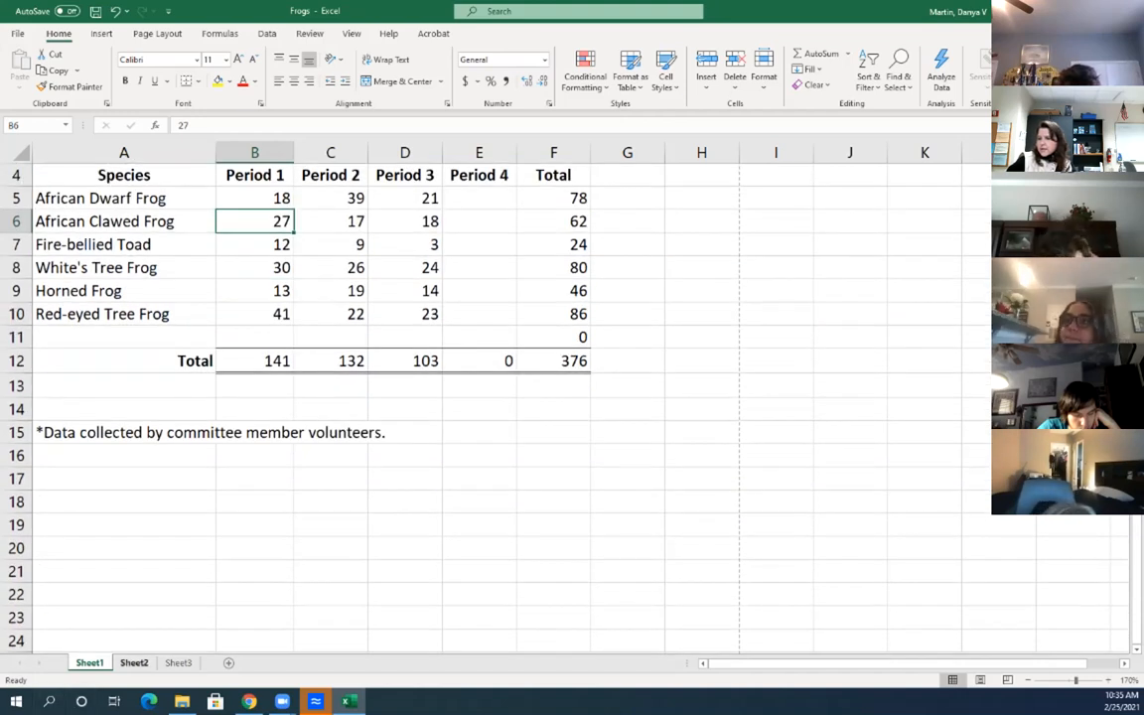
{"action": "left_click", "coordinate": [134, 662]}
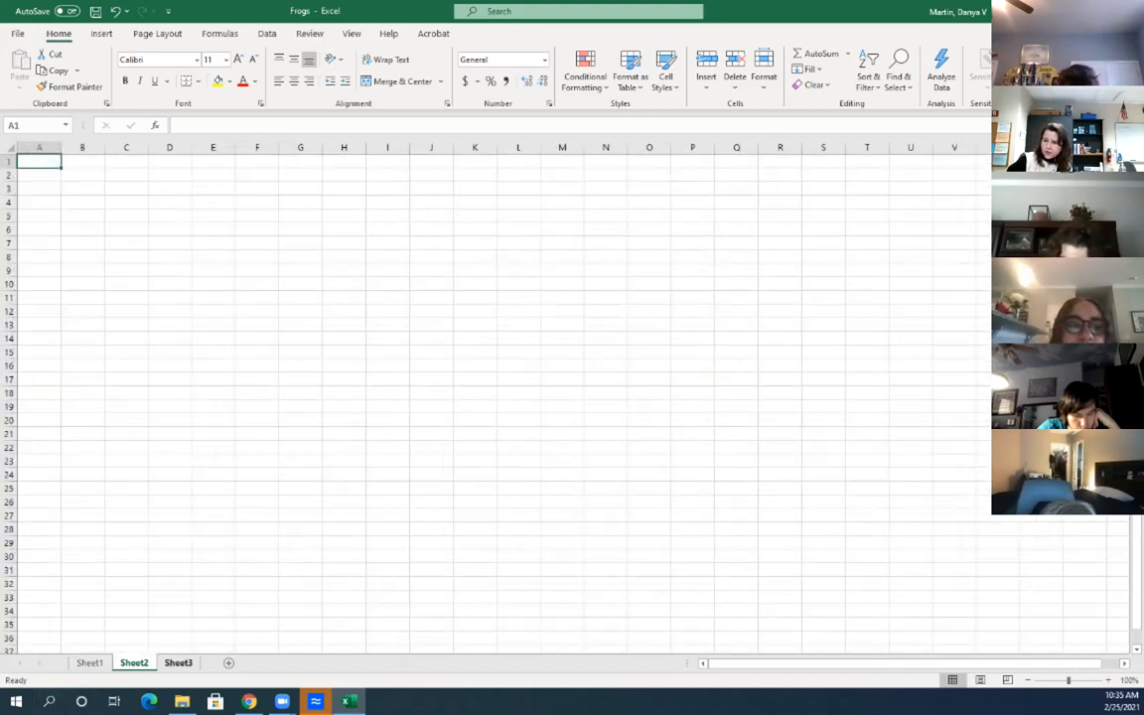
{"action": "left_click", "coordinate": [179, 663]}
{"action": "key", "text": "ctrl+Page_Up"}
{"action": "key", "text": "ctrl+Page_Up"}
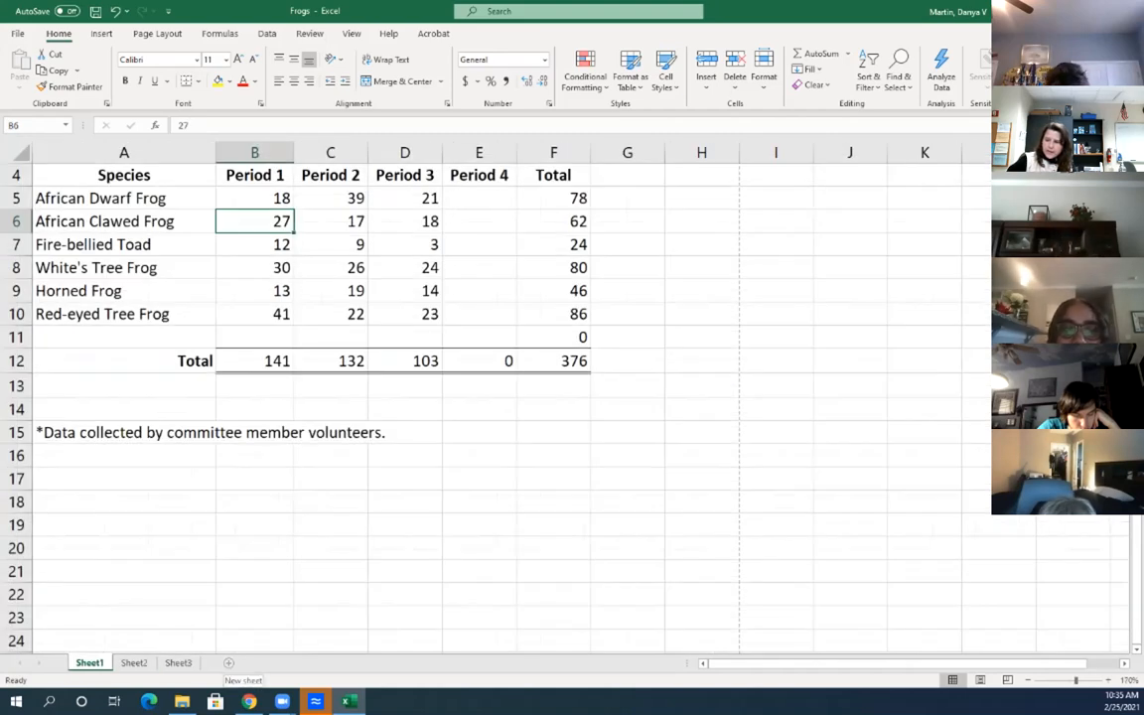
Add a new Sheet4 positioned after Sheet3, then go back to Sheet1
{"action": "left_click", "coordinate": [228, 663]}
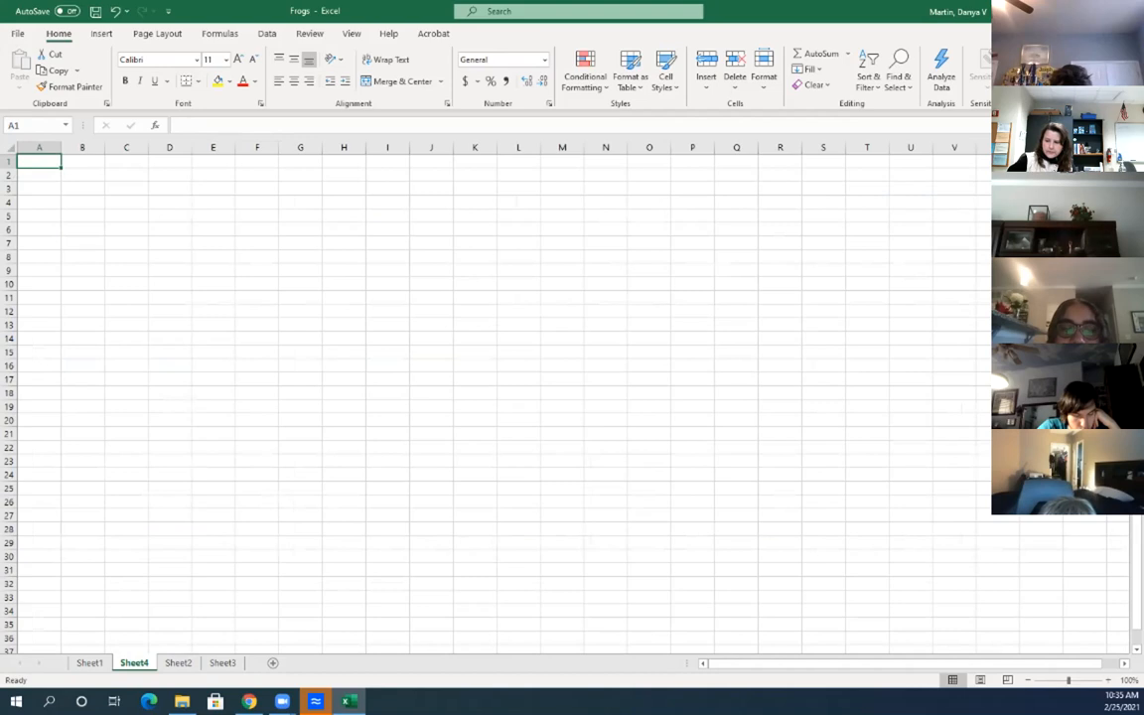
{"action": "left_click_drag", "start_coordinate": [239, 662], "coordinate": [241, 663]}
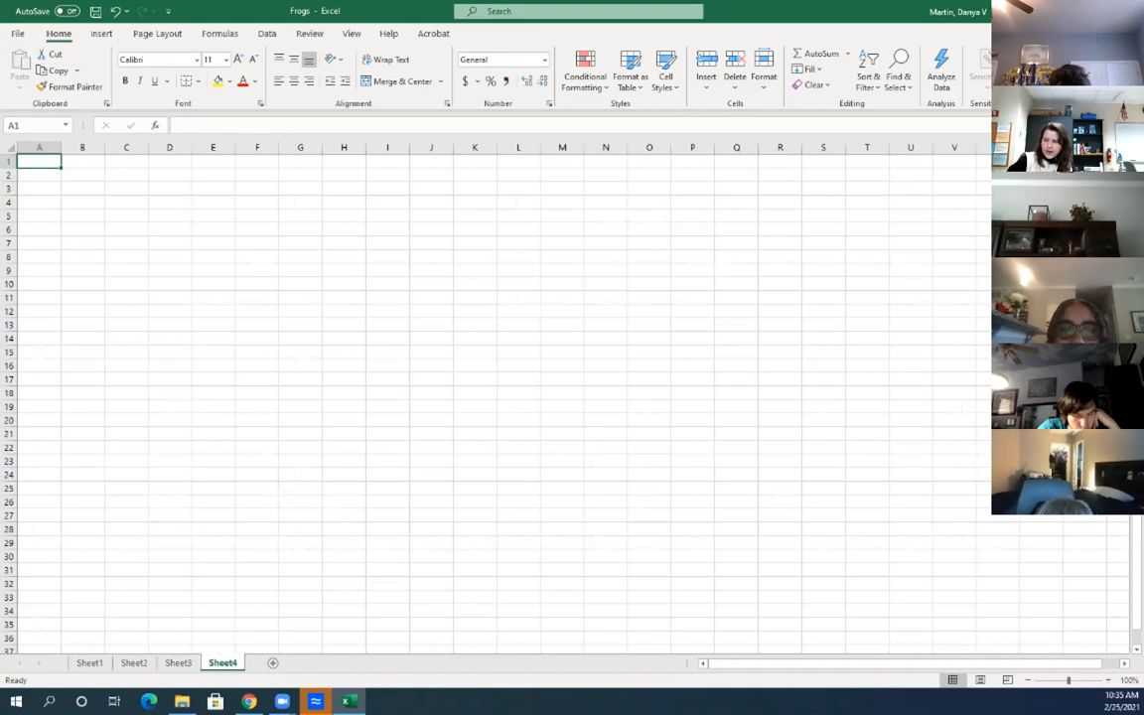
{"action": "key", "text": "ctrl+Page_Up"}
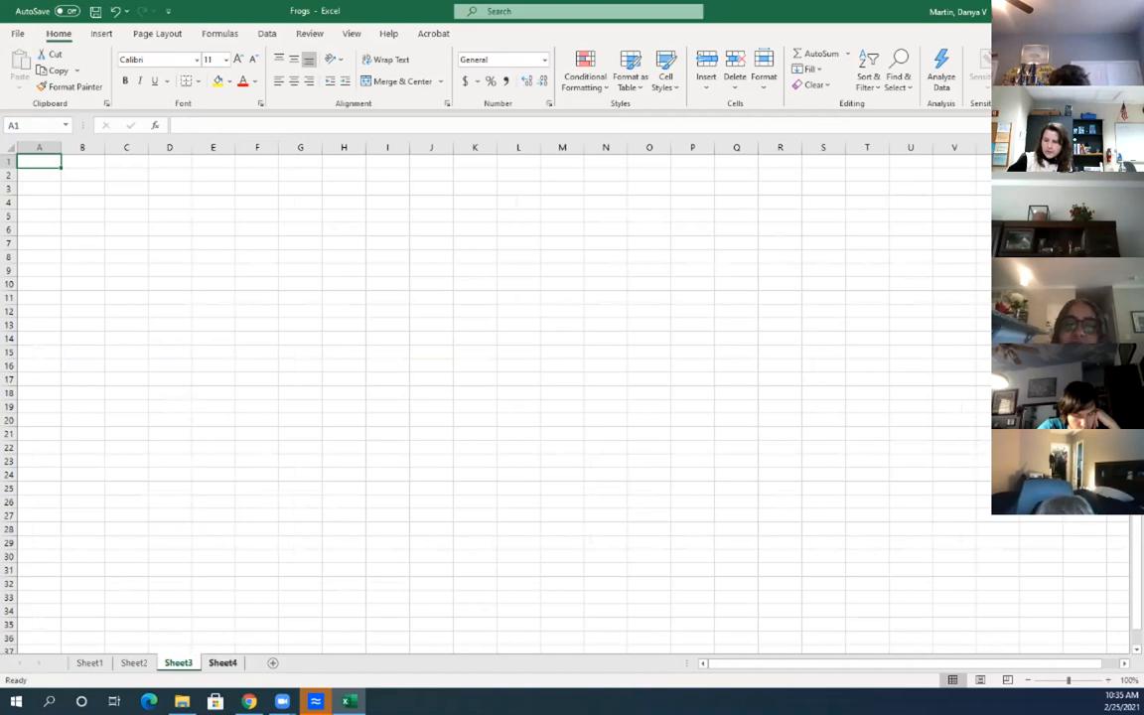
{"action": "key", "text": "ctrl+Page_Up"}
{"action": "key", "text": "ctrl+Page_Up"}
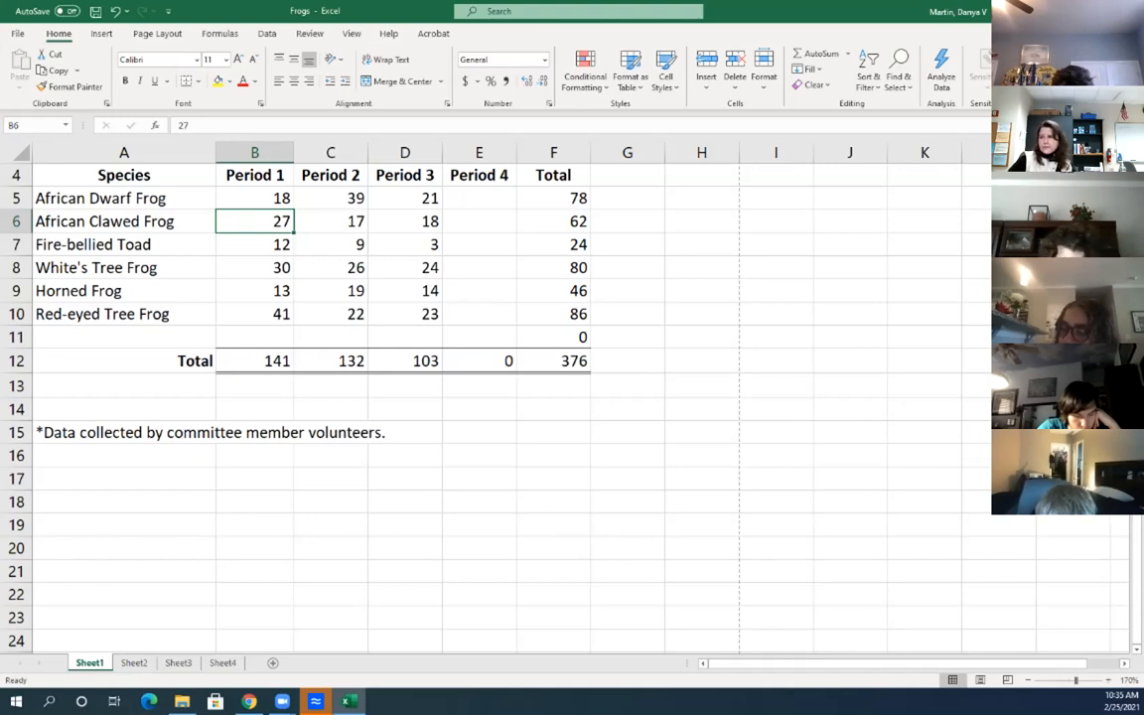
Navigate along row 4 to the right of the table using the arrow keys
{"action": "left_click", "coordinate": [628, 174]}
{"action": "key", "text": "Right"}
{"action": "key", "text": "Right"}
{"action": "key", "text": "Right"}
{"action": "key", "text": "Right"}
{"action": "key", "text": "Right"}
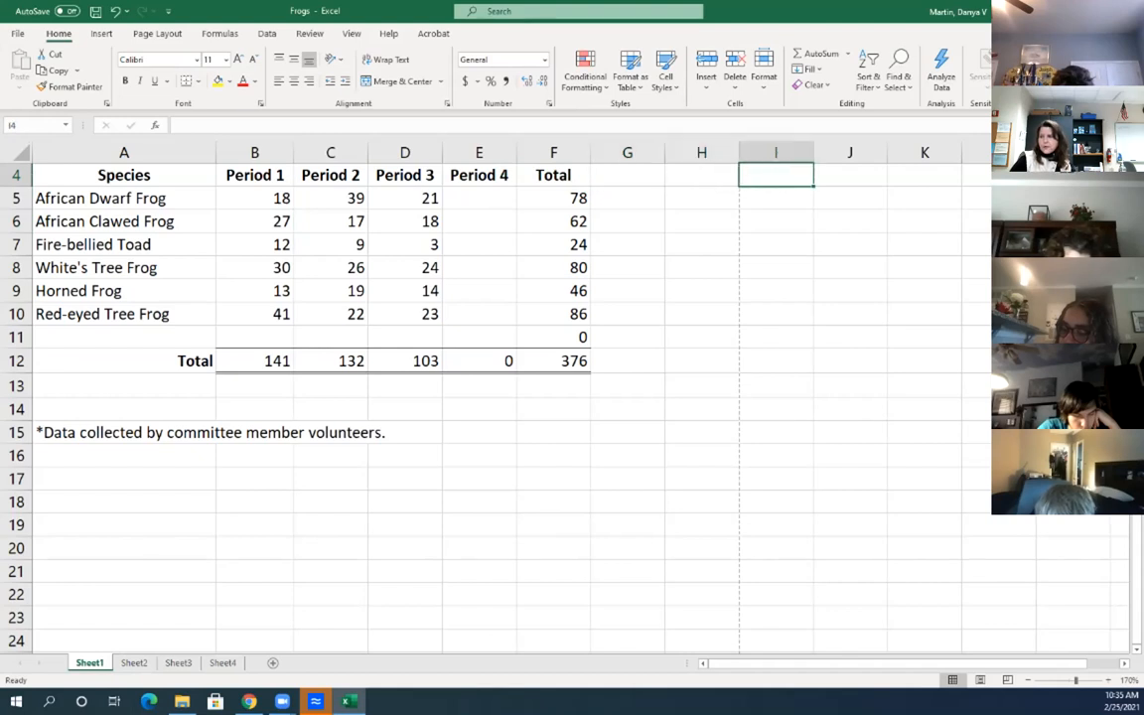
{"action": "key", "text": "Right"}
{"action": "key", "text": "Right"}
{"action": "key", "text": "Right"}
{"action": "key", "text": "Right"}
{"action": "key", "text": "Right"}
{"action": "key", "text": "Right"}
{"action": "key", "text": "Right"}
{"action": "key", "text": "Right"}
{"action": "key", "text": "Right"}
{"action": "key", "text": "Right"}
{"action": "key", "text": "Right"}
{"action": "key", "text": "Right"}
{"action": "key", "text": "Right"}
{"action": "key", "text": "Right"}
{"action": "key", "text": "Right"}
{"action": "key", "text": "Right"}
{"action": "key", "text": "Right"}
{"action": "key", "text": "Right"}
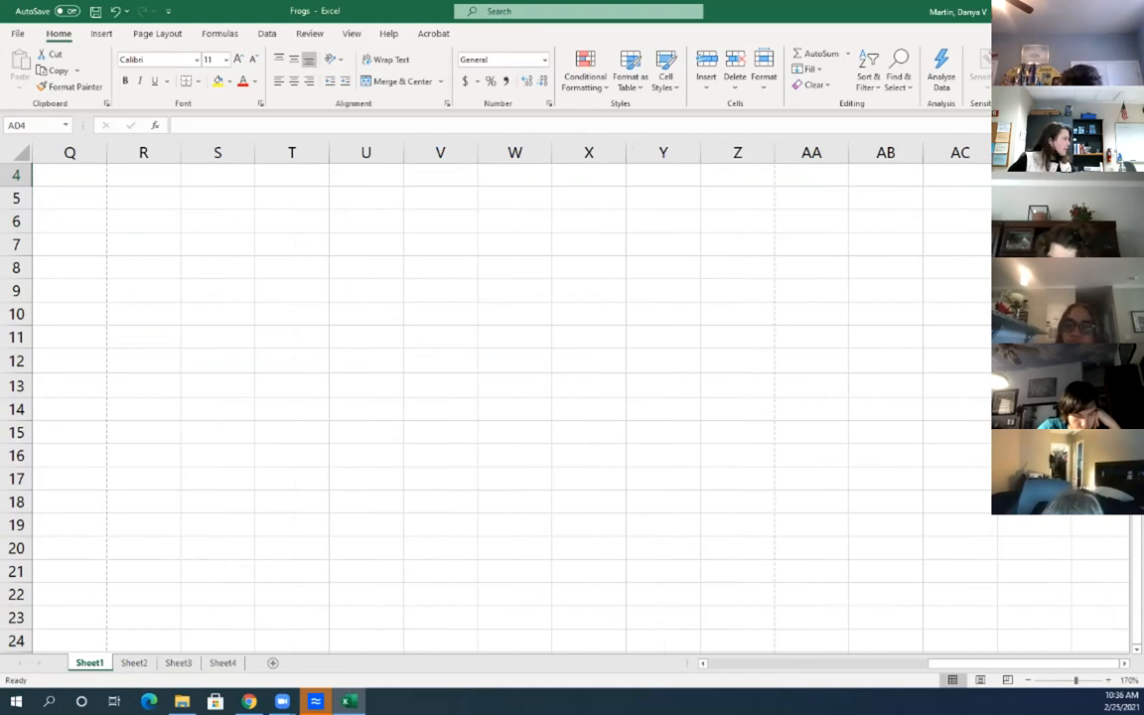
{"action": "key", "text": "Right"}
{"action": "key", "text": "Right"}
{"action": "key", "text": "Right"}
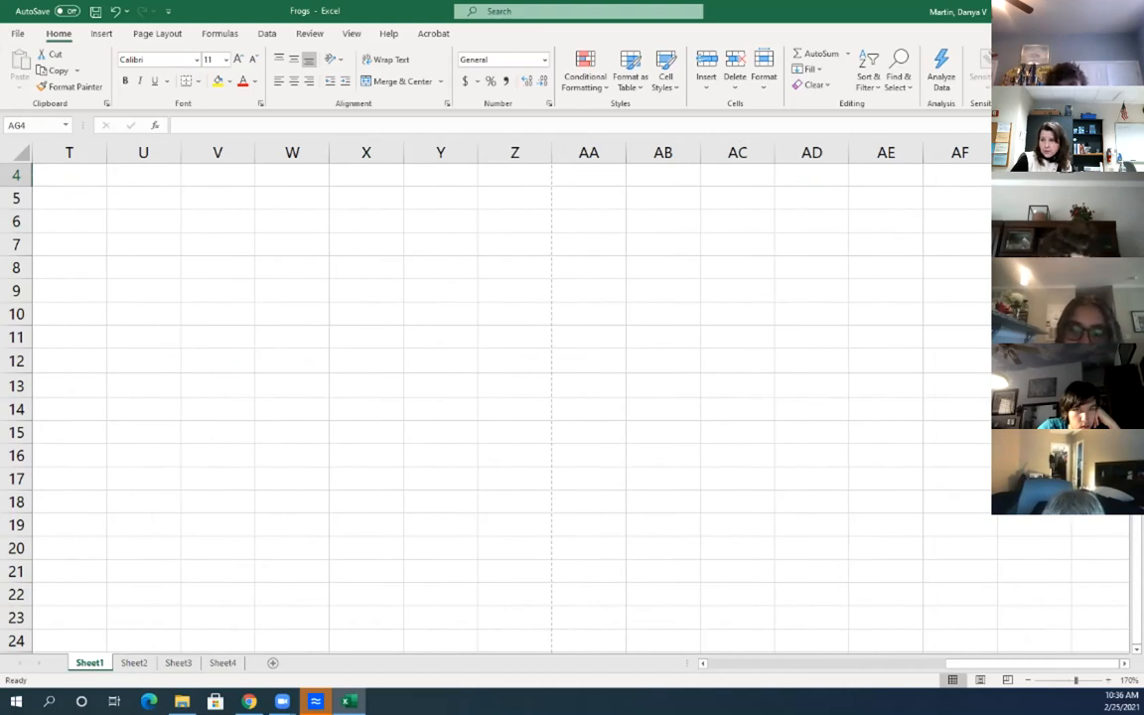
{"action": "key", "text": "Left"}
{"action": "key", "text": "Left"}
{"action": "key", "text": "Left"}
{"action": "key", "text": "Left"}
{"action": "key", "text": "Left"}
{"action": "key", "text": "Left"}
{"action": "key", "text": "Left"}
{"action": "key", "text": "Left"}
{"action": "key", "text": "Left"}
{"action": "key", "text": "Left"}
{"action": "key", "text": "Left"}
{"action": "key", "text": "Left"}
{"action": "key", "text": "Left"}
{"action": "key", "text": "Left"}
{"action": "key", "text": "Left"}
{"action": "key", "text": "Left"}
{"action": "key", "text": "Left"}
{"action": "key", "text": "Left"}
{"action": "key", "text": "Left"}
{"action": "key", "text": "Left"}
{"action": "key", "text": "Left"}
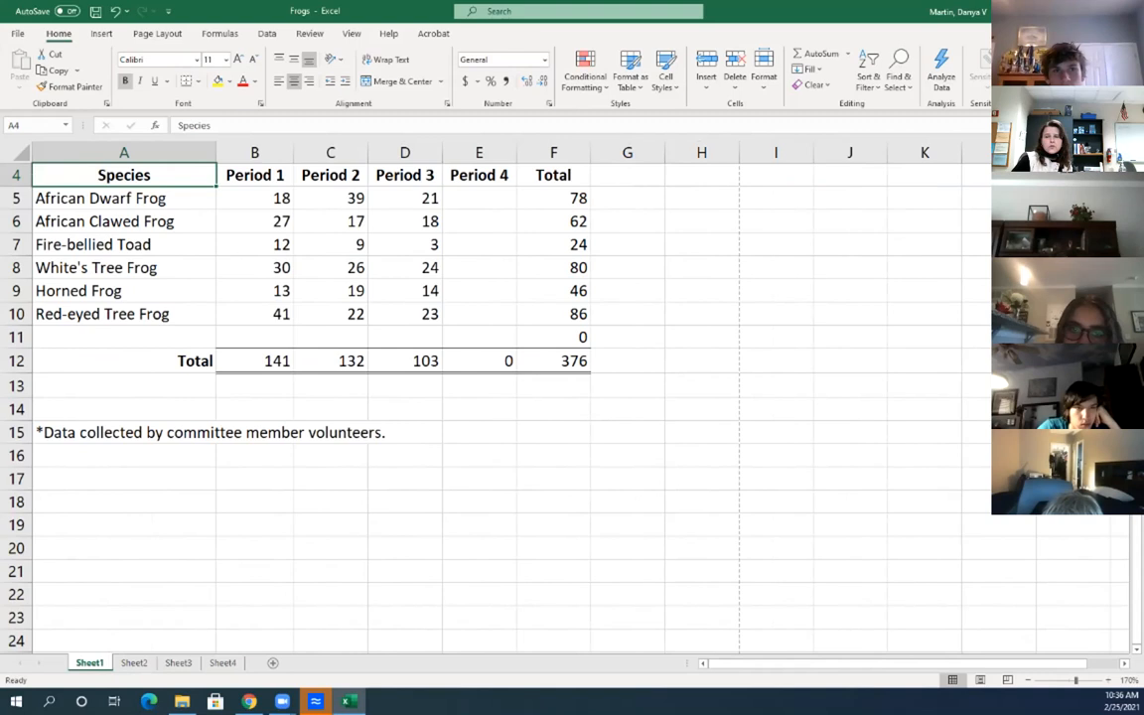
Move up to the title and down column A, then jump to A1 and select all
{"action": "key", "text": "Up"}
{"action": "key", "text": "Up"}
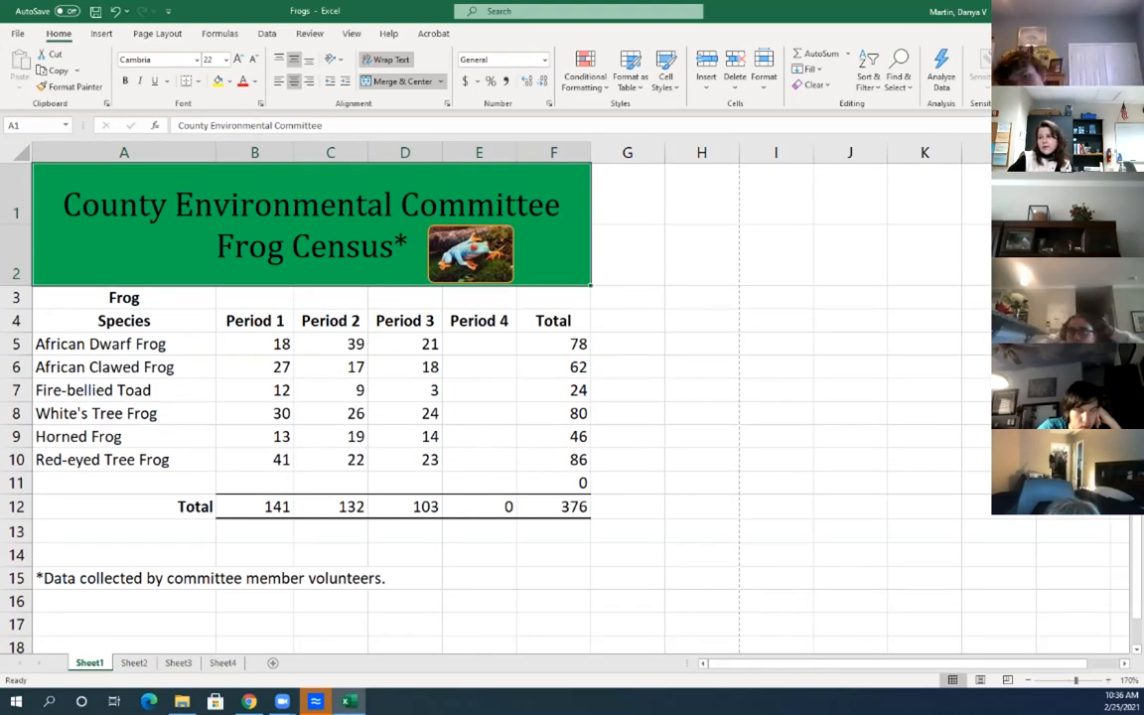
{"action": "key", "text": "Down"}
{"action": "key", "text": "Down"}
{"action": "key", "text": "Down"}
{"action": "key", "text": "Down"}
{"action": "key", "text": "Down"}
{"action": "key", "text": "Down"}
{"action": "key", "text": "Down"}
{"action": "key", "text": "Down"}
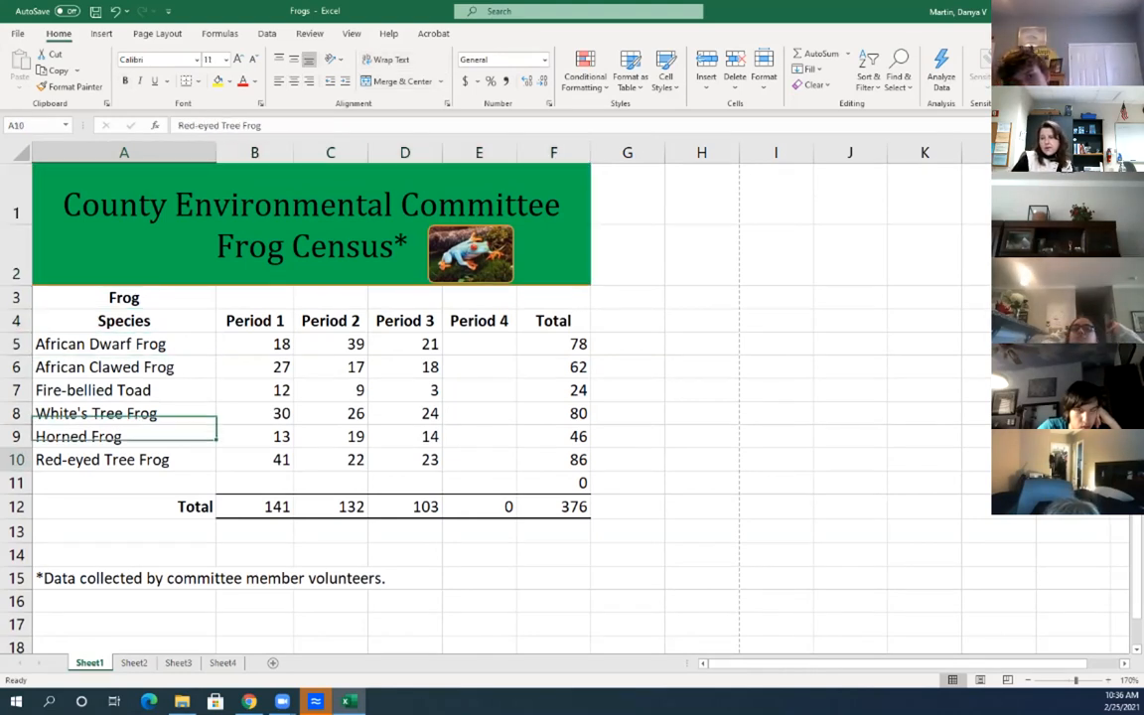
{"action": "key", "text": "Down"}
{"action": "key", "text": "Down"}
{"action": "key", "text": "Down"}
{"action": "key", "text": "Down"}
{"action": "key", "text": "Down"}
{"action": "key", "text": "Down"}
{"action": "key", "text": "Down"}
{"action": "key", "text": "Down"}
{"action": "key", "text": "Down"}
{"action": "key", "text": "Down"}
{"action": "key", "text": "Down"}
{"action": "key", "text": "Down"}
{"action": "key", "text": "Down"}
{"action": "key", "text": "Down"}
{"action": "key", "text": "Down"}
{"action": "key", "text": "Down"}
{"action": "key", "text": "Down"}
{"action": "key", "text": "Down"}
{"action": "key", "text": "Down"}
{"action": "key", "text": "Down"}
{"action": "key", "text": "Down"}
{"action": "key", "text": "Down"}
{"action": "key", "text": "Down"}
{"action": "key", "text": "Down"}
{"action": "key", "text": "Down"}
{"action": "key", "text": "Down"}
{"action": "key", "text": "Down"}
{"action": "key", "text": "Down"}
{"action": "key", "text": "Down"}
{"action": "key", "text": "Down"}
{"action": "key", "text": "Down"}
{"action": "key", "text": "Down"}
{"action": "key", "text": "Down"}
{"action": "key", "text": "Down"}
{"action": "key", "text": "Down"}
{"action": "key", "text": "Down"}
{"action": "key", "text": "Down"}
{"action": "key", "text": "Down"}
{"action": "key", "text": "Down"}
{"action": "key", "text": "Down"}
{"action": "key", "text": "Down"}
{"action": "key", "text": "Down"}
{"action": "key", "text": "Down"}
{"action": "key", "text": "Down"}
{"action": "key", "text": "Down"}
{"action": "key", "text": "Down"}
{"action": "key", "text": "Down"}
{"action": "key", "text": "Down"}
{"action": "key", "text": "Down"}
{"action": "key", "text": "Down"}
{"action": "key", "text": "Down"}
{"action": "key", "text": "Down"}
{"action": "key", "text": "Down"}
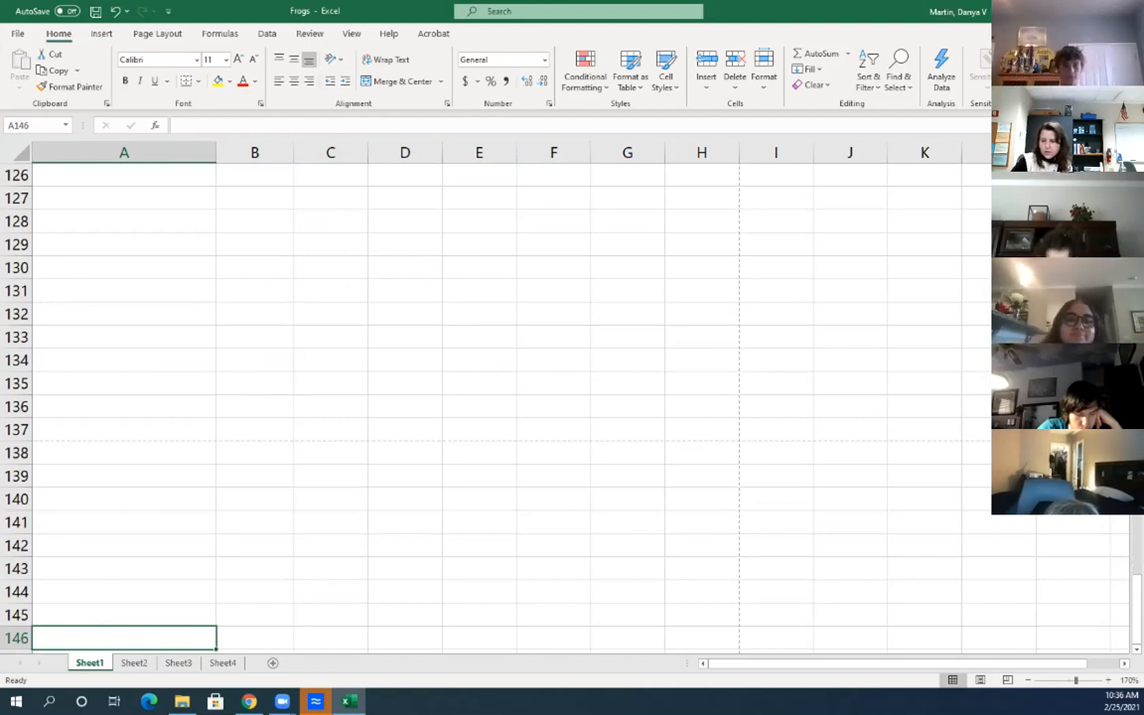
{"action": "key", "text": "ctrl+Home"}
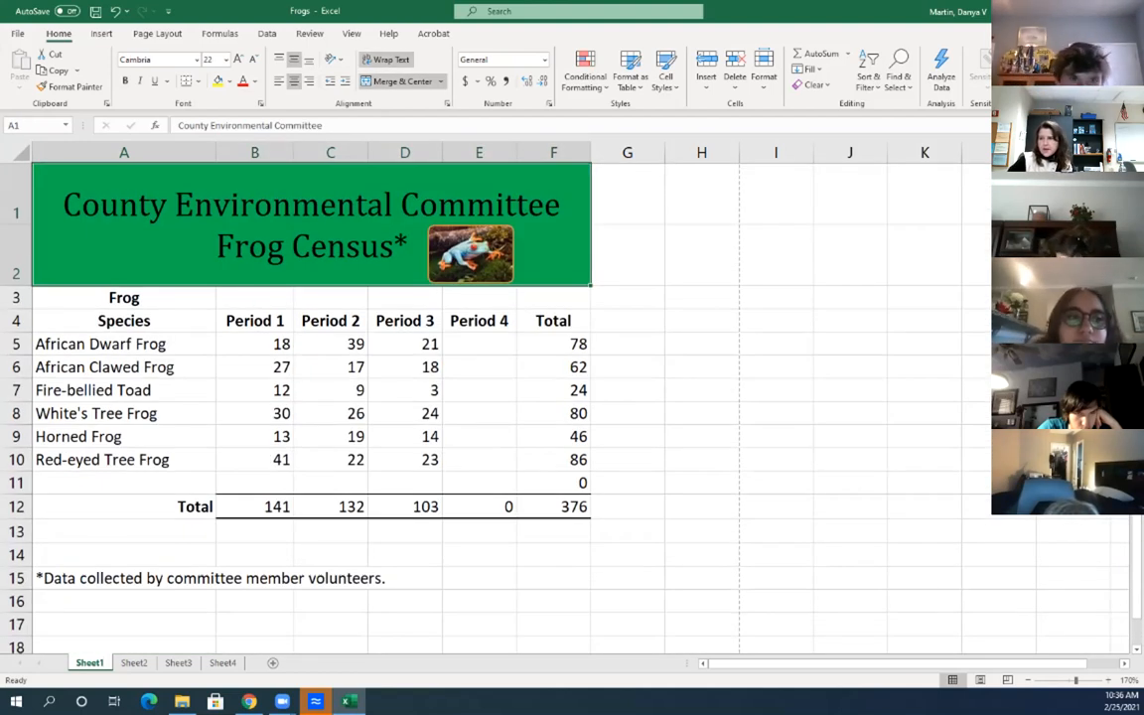
{"action": "key", "text": "ctrl+a"}
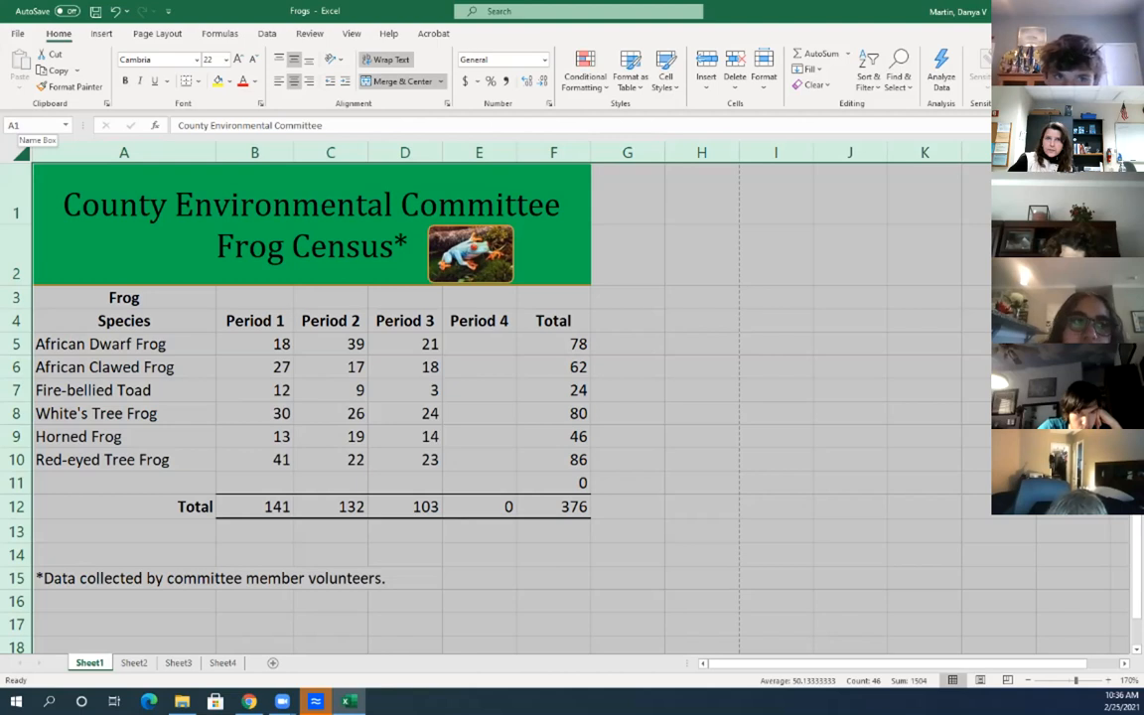
Widen the Name Box, select the whole sheet, then clear it by selecting A3, A5 and A6
{"action": "left_click_drag", "start_coordinate": [84, 125], "coordinate": [168, 125]}
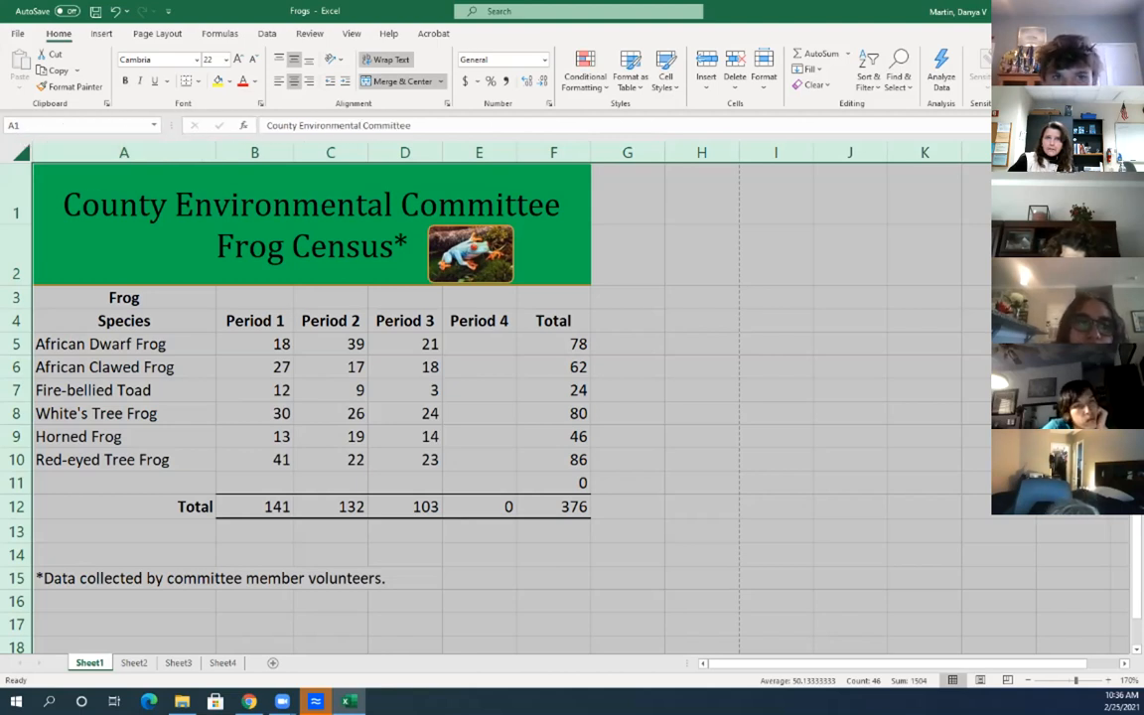
{"action": "left_click", "coordinate": [21, 153]}
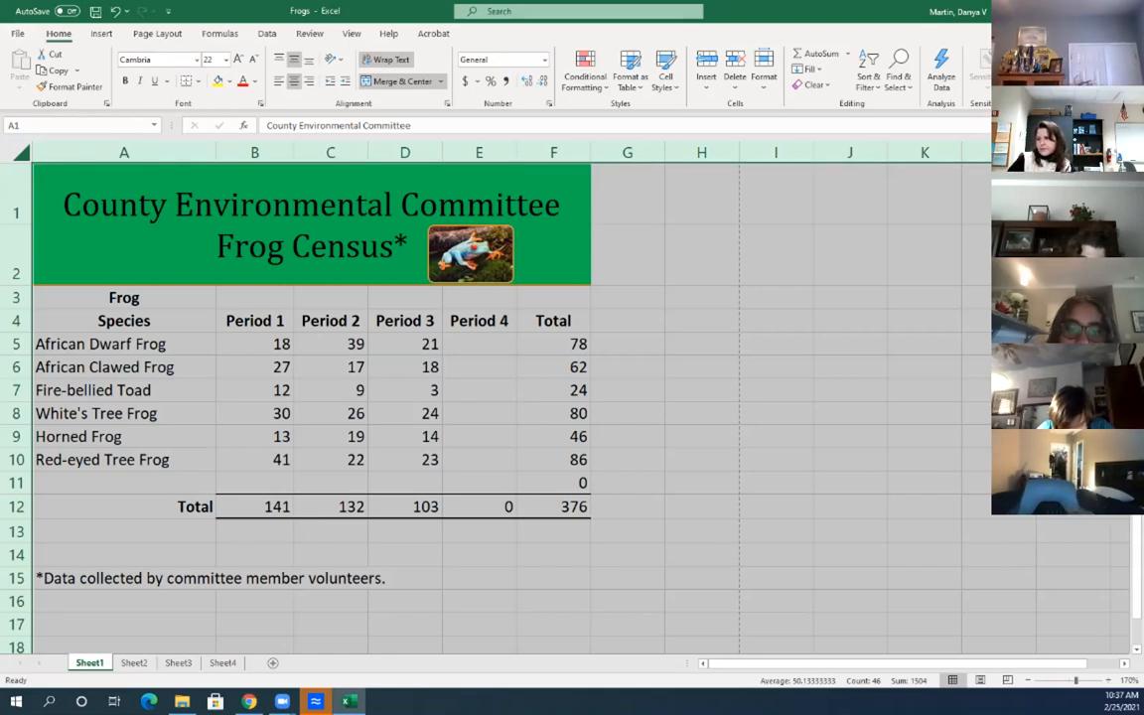
{"action": "left_click", "coordinate": [125, 298]}
{"action": "left_click", "coordinate": [124, 345]}
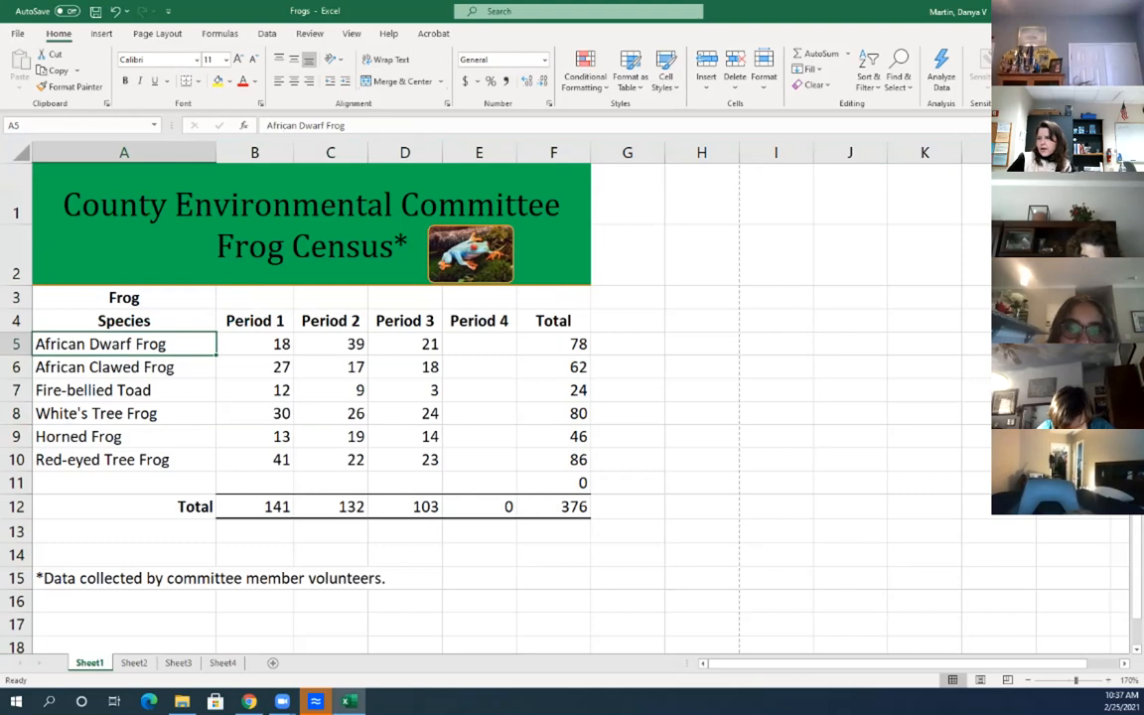
{"action": "left_click", "coordinate": [21, 153]}
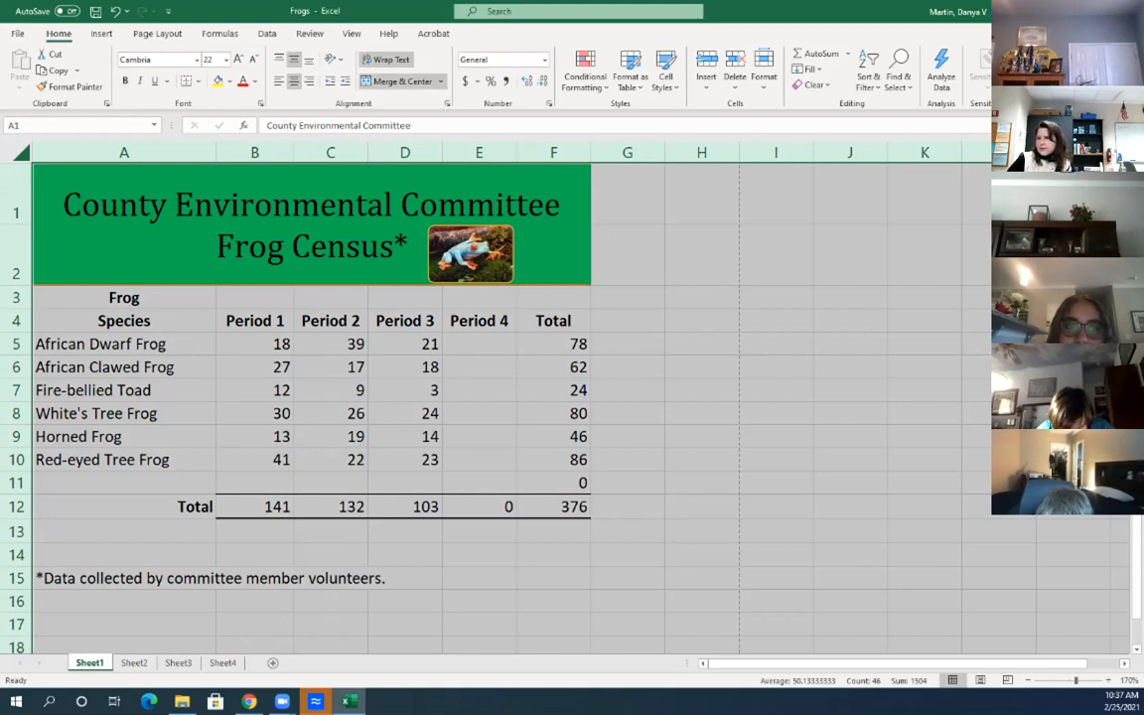
{"action": "left_click", "coordinate": [124, 367]}
{"action": "scroll", "coordinate": [124, 368], "scroll_direction": "down", "scroll_amount": 3}
{"action": "scroll", "coordinate": [124, 367], "scroll_direction": "up", "scroll_amount": 3}
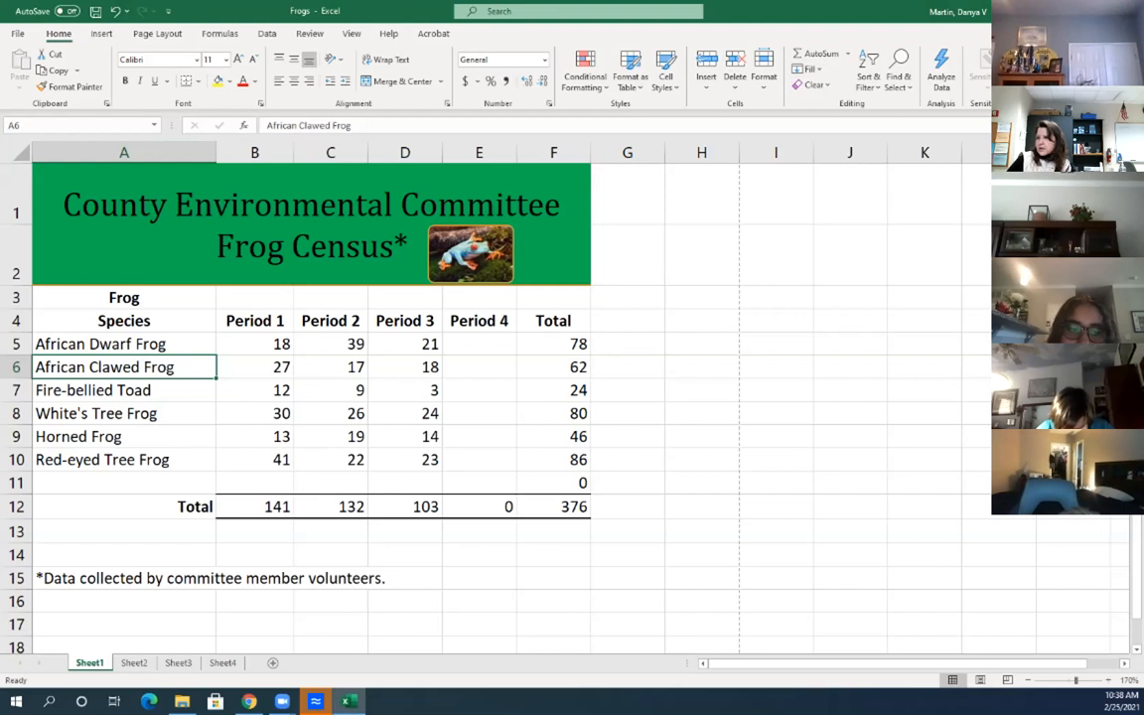
{"action": "left_click", "coordinate": [479, 344]}
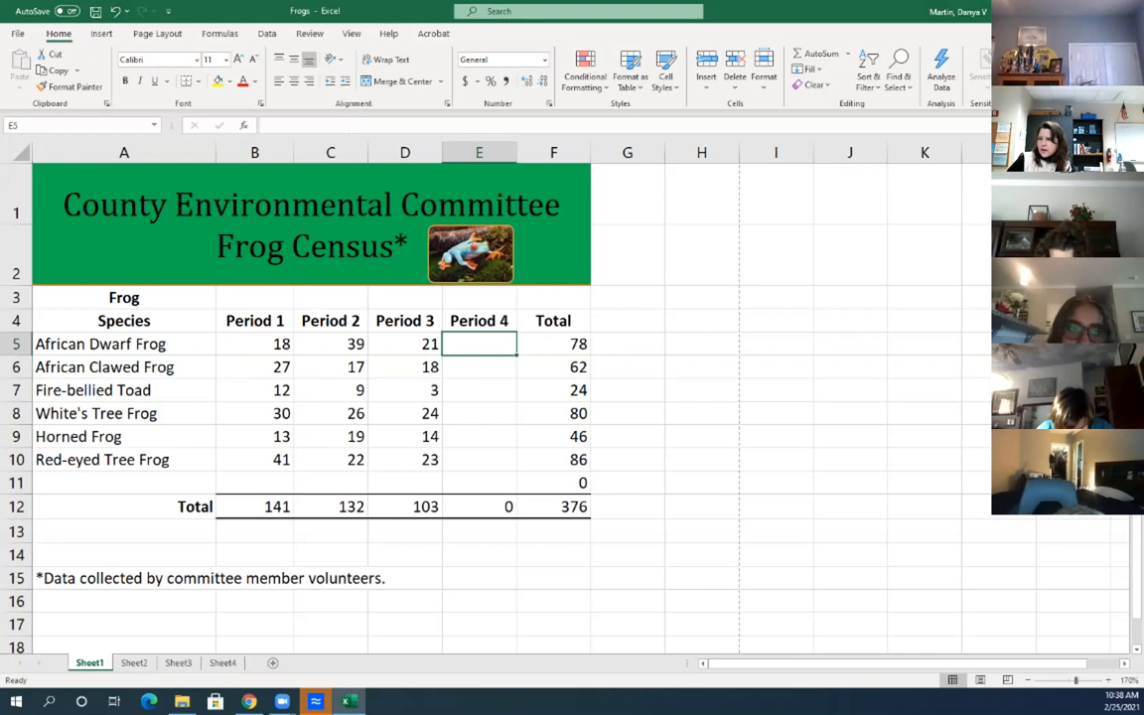
{"action": "left_click", "coordinate": [478, 391]}
{"action": "left_click", "coordinate": [479, 413]}
{"action": "left_click", "coordinate": [479, 344]}
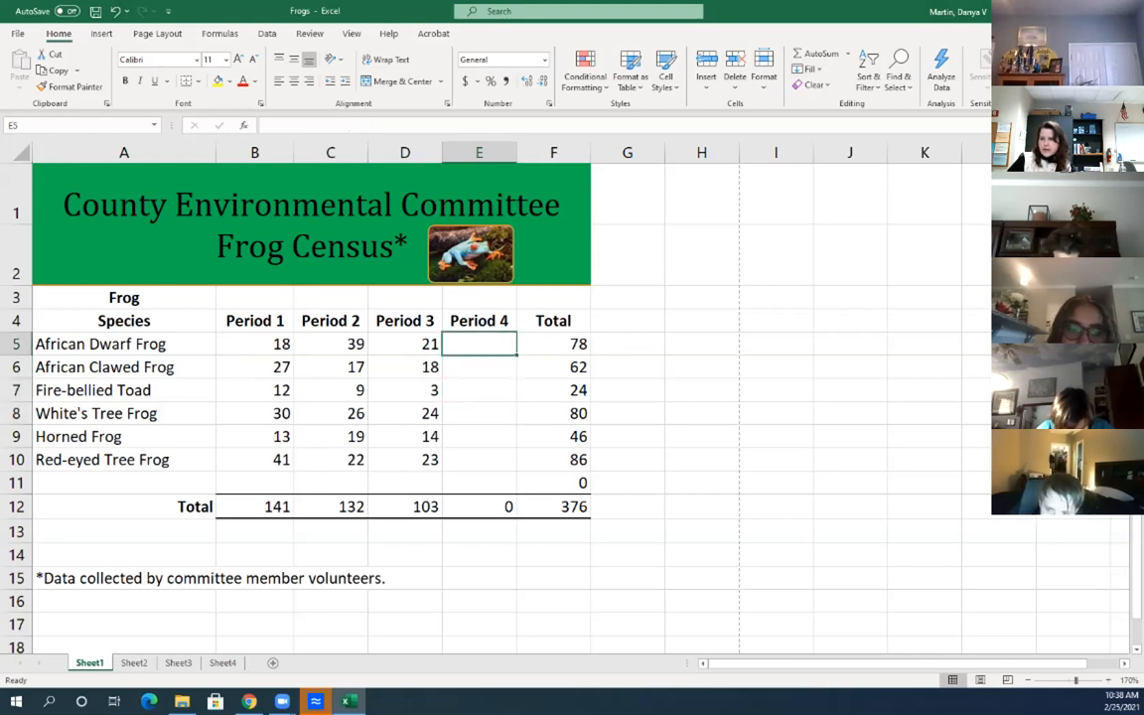
{"action": "left_click", "coordinate": [479, 368]}
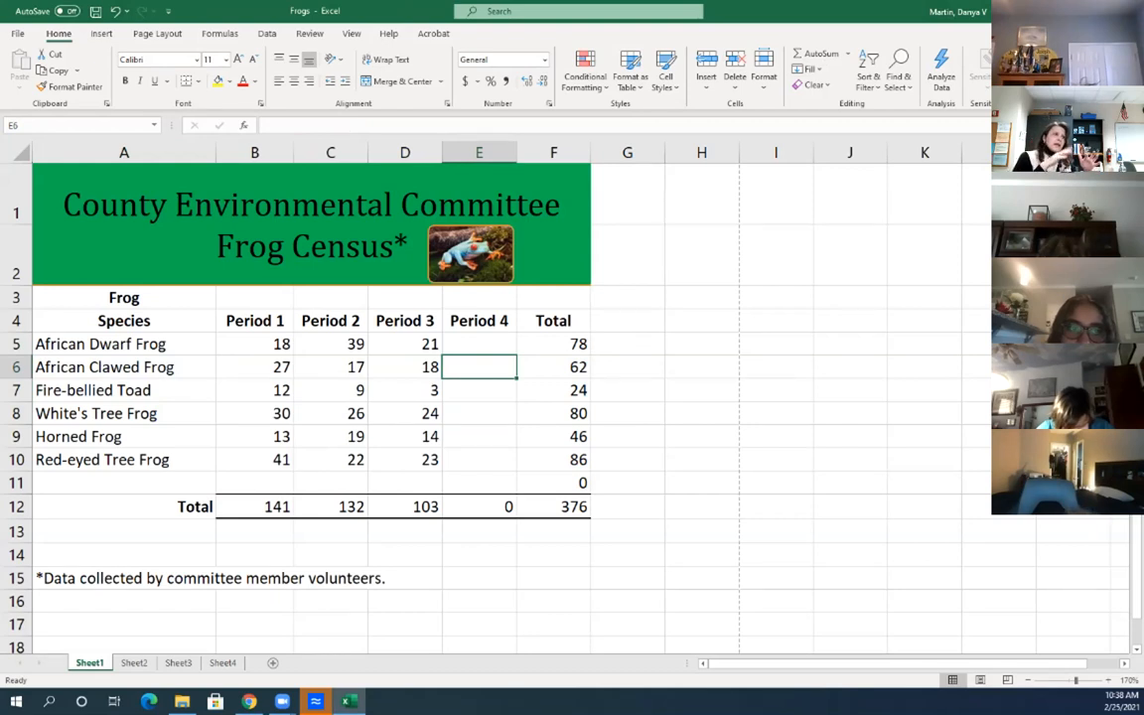
{"action": "left_click", "coordinate": [479, 344]}
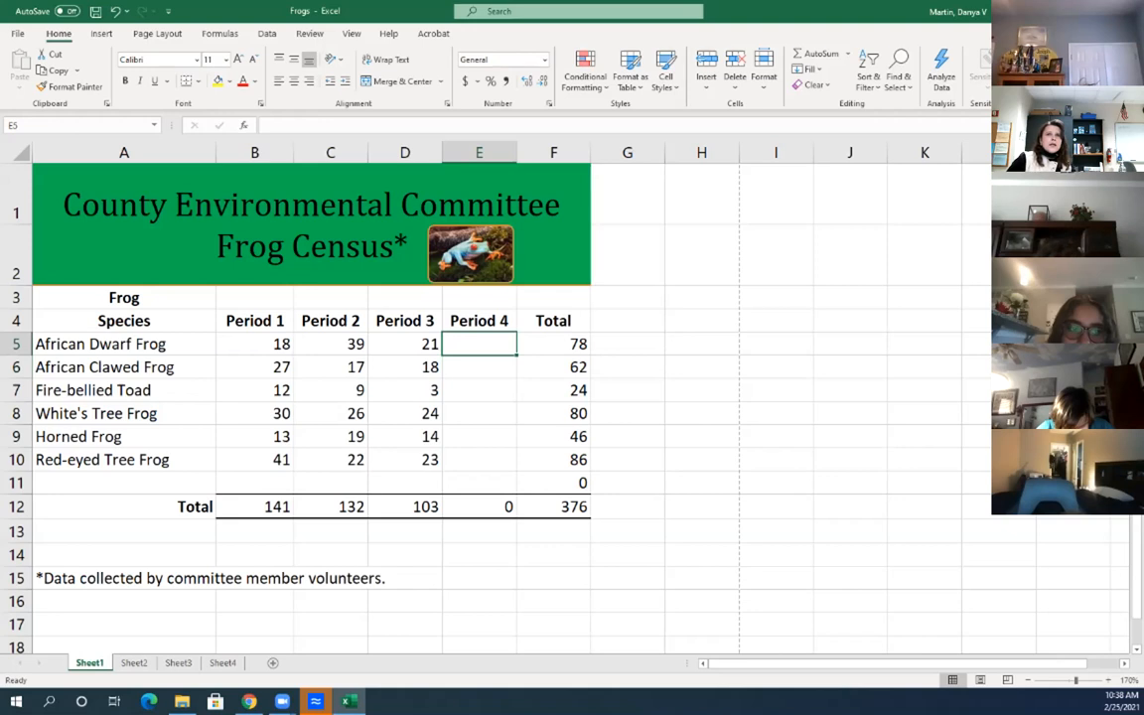
{"action": "left_click", "coordinate": [575, 344]}
{"action": "double_click", "coordinate": [576, 344]}
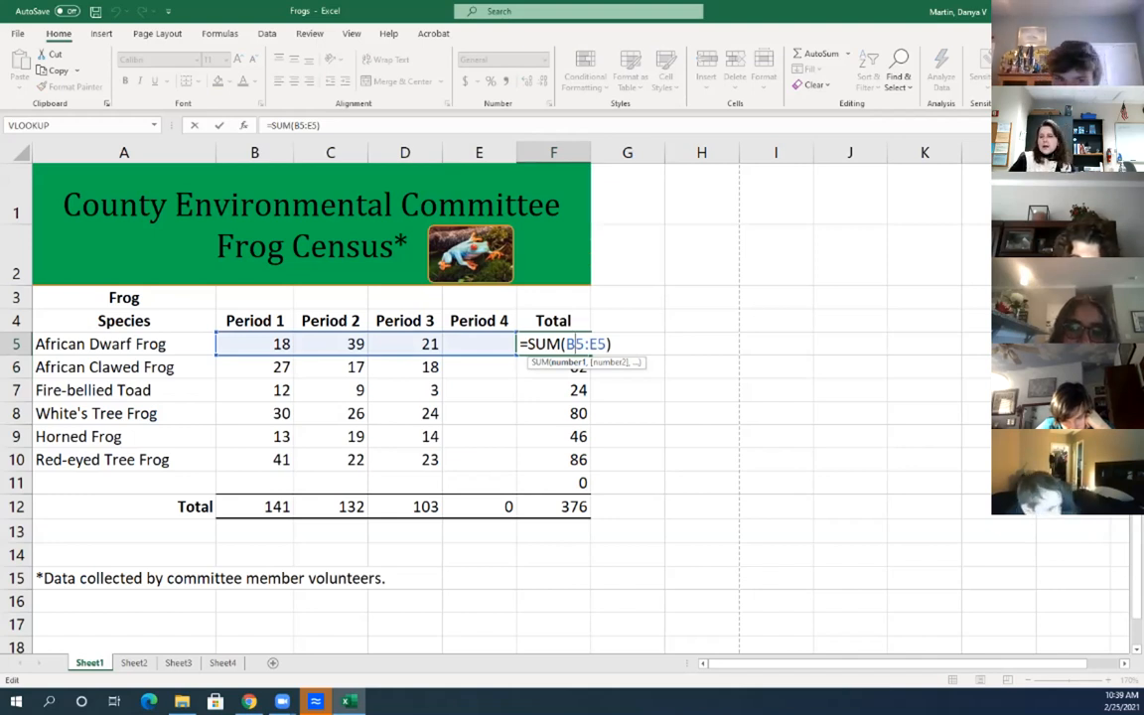
{"action": "key", "text": "Return"}
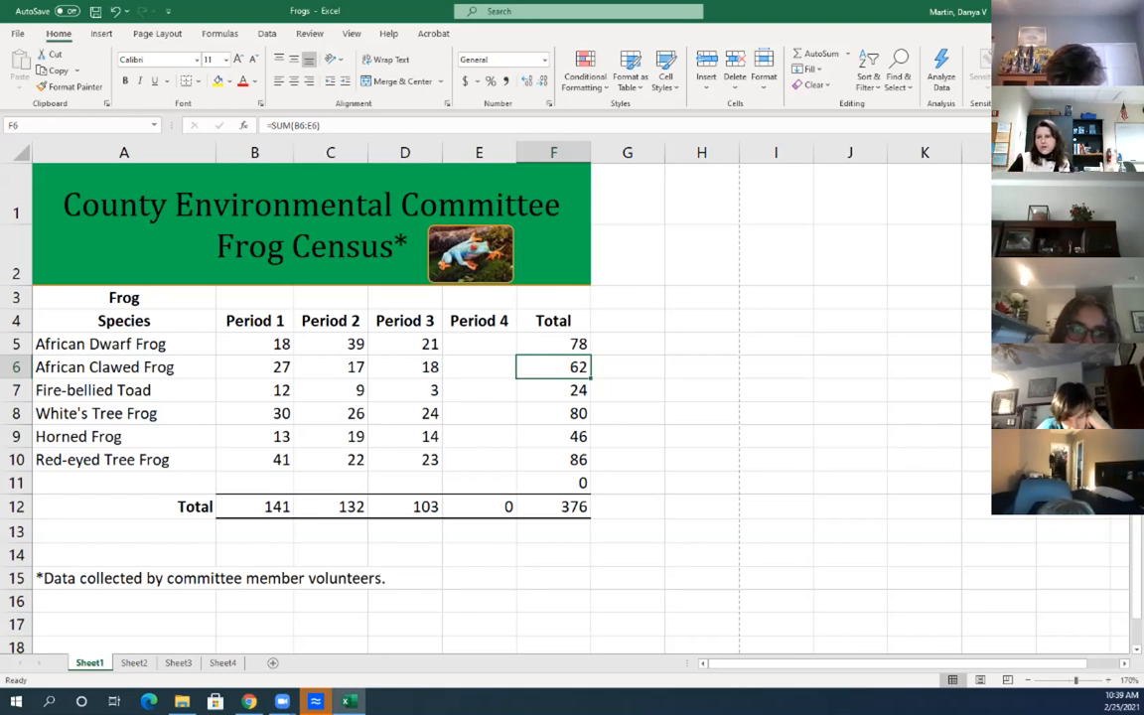
{"action": "left_click", "coordinate": [478, 344]}
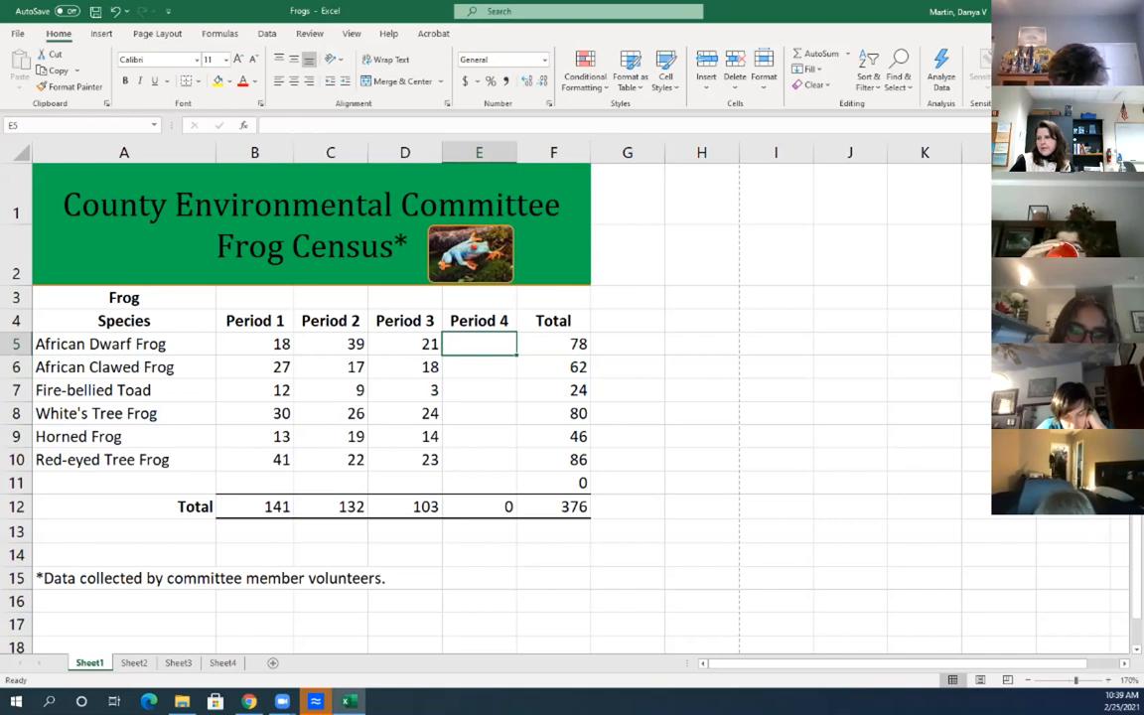
Enter 50 as African Dwarf Frog's Period 4 count and check the F5, F12 and E12 totals
{"action": "type", "text": "50"}
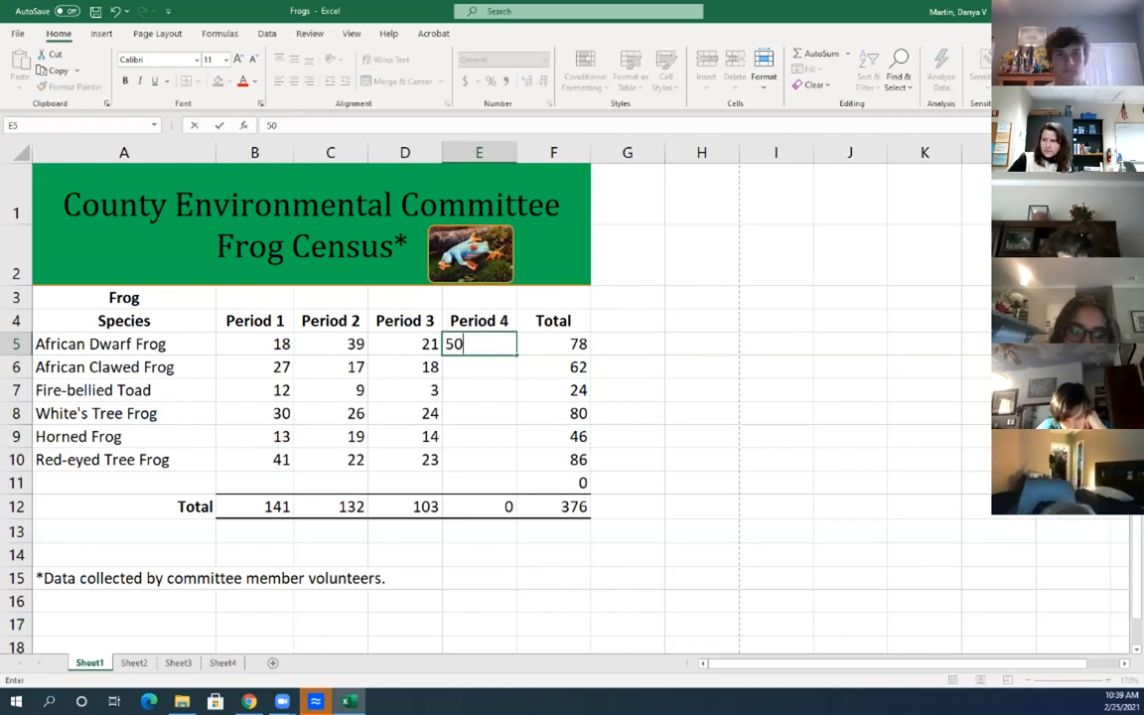
{"action": "key", "text": "Return"}
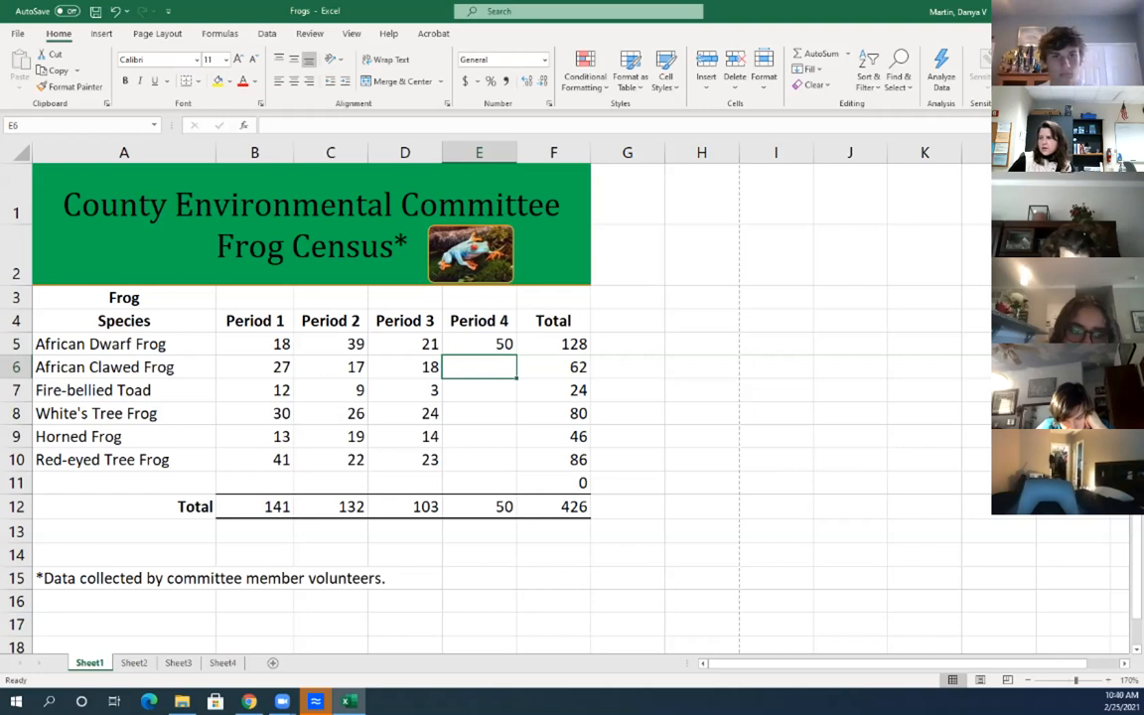
{"action": "left_click", "coordinate": [553, 344]}
{"action": "left_click", "coordinate": [554, 506]}
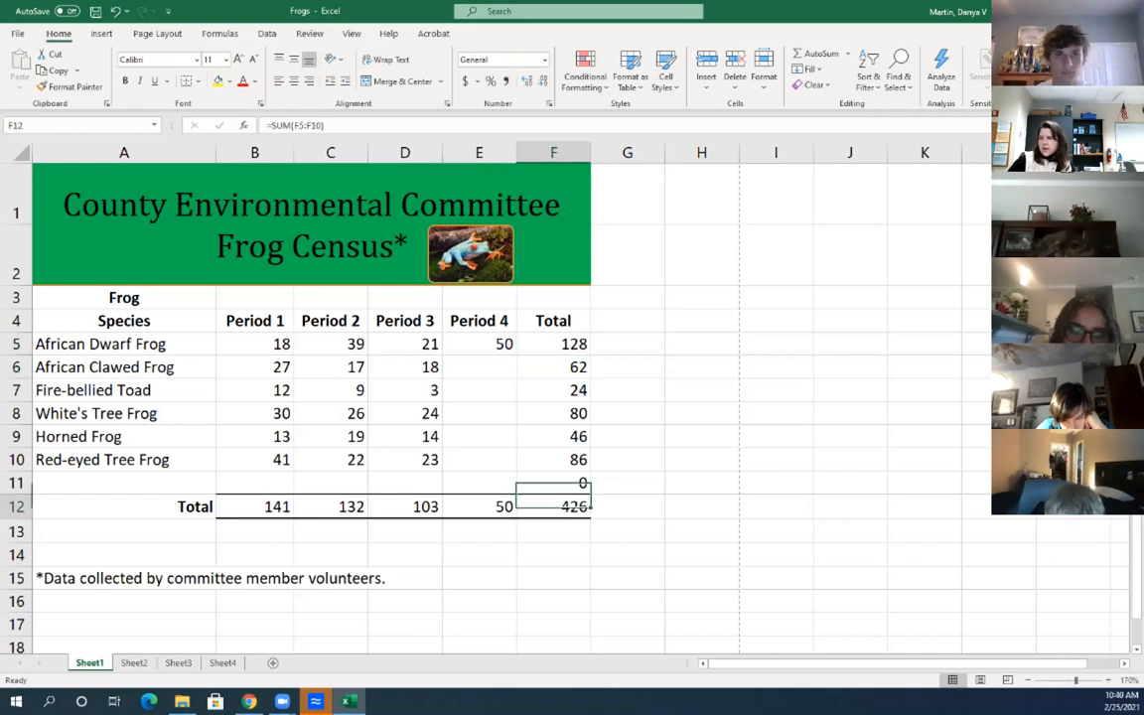
{"action": "left_click", "coordinate": [479, 507]}
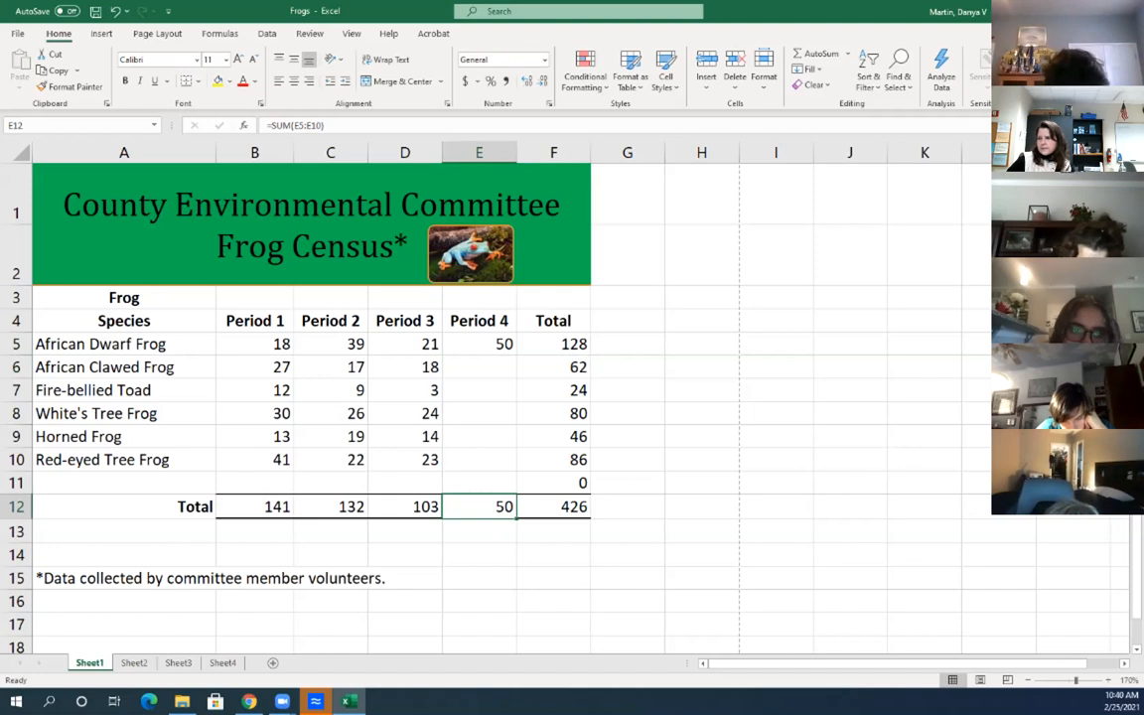
Enter Period 4 counts 75, 15, 30, 15 and 20 in E6:E10
{"action": "left_click", "coordinate": [478, 367]}
{"action": "type", "text": "75"}
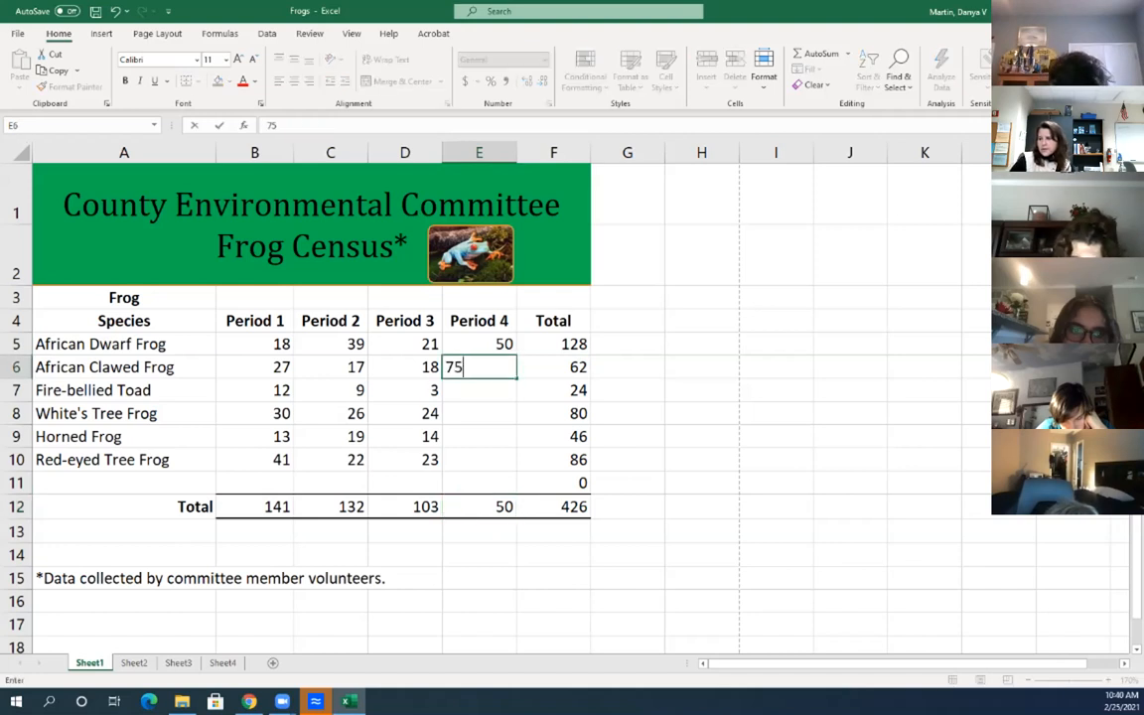
{"action": "key", "text": "Return"}
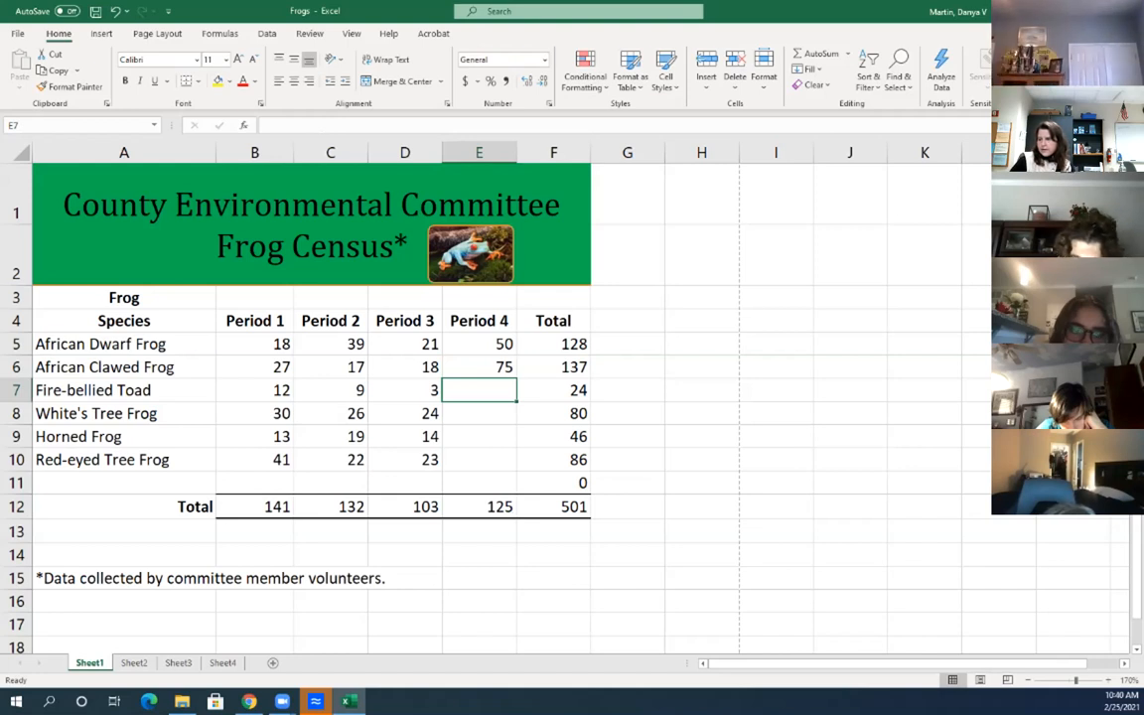
{"action": "type", "text": "15"}
{"action": "key", "text": "Return"}
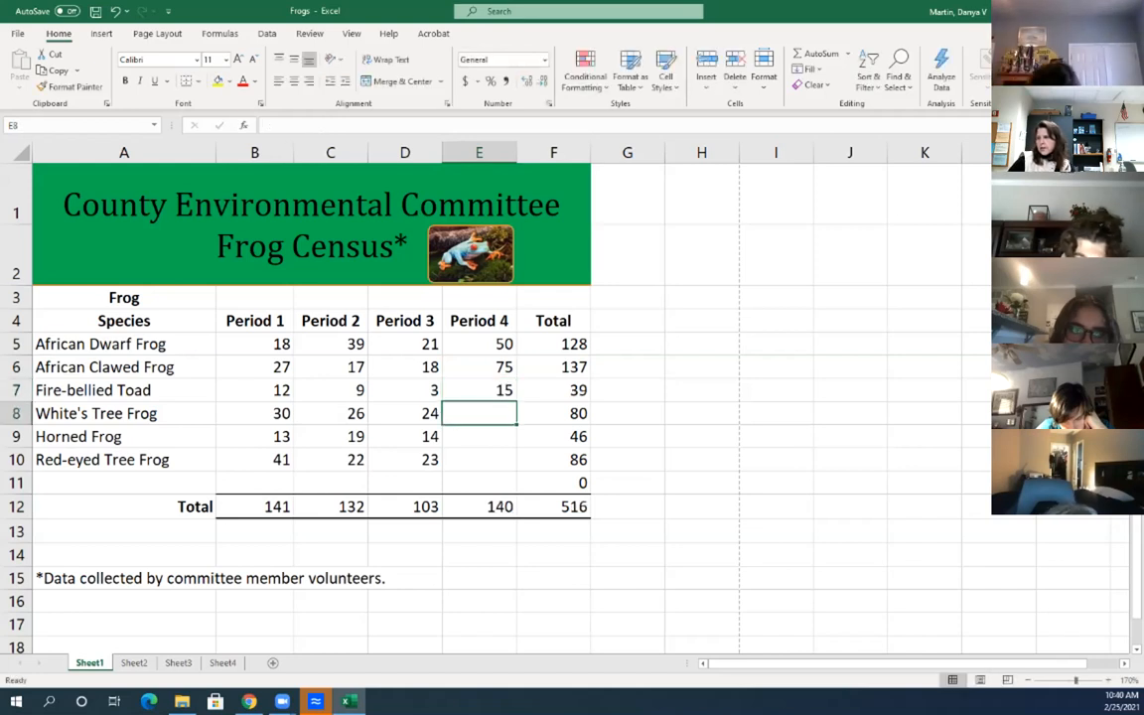
{"action": "left_click", "coordinate": [479, 437]}
{"action": "left_click", "coordinate": [479, 413]}
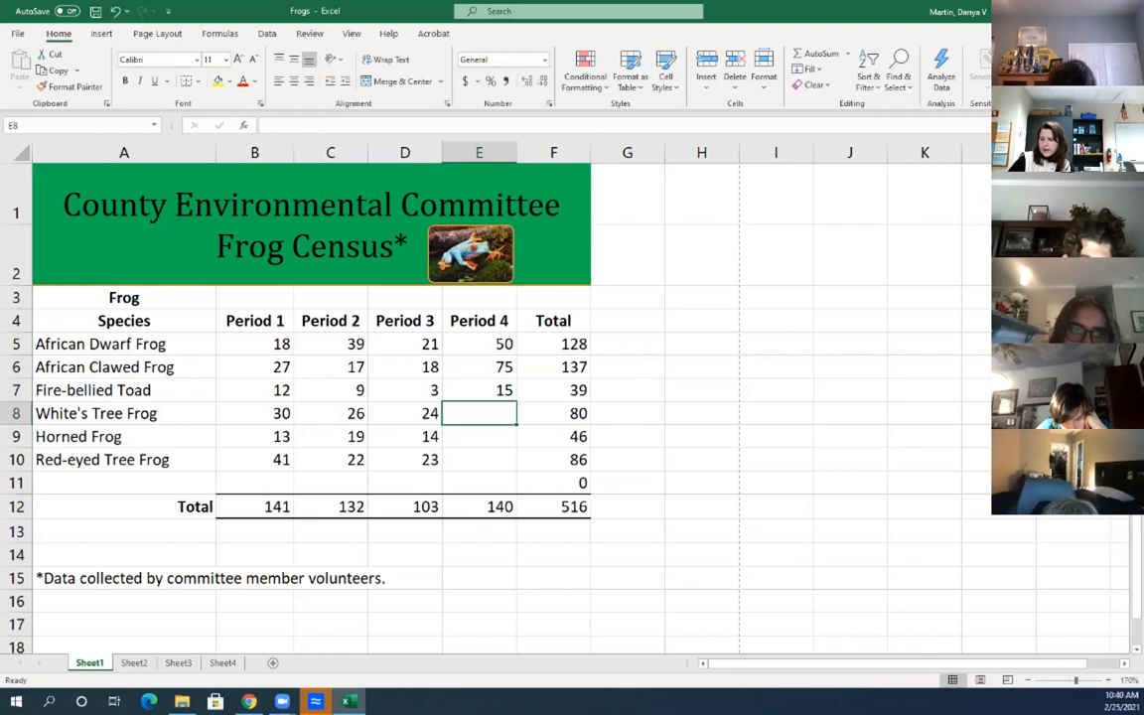
{"action": "type", "text": "30"}
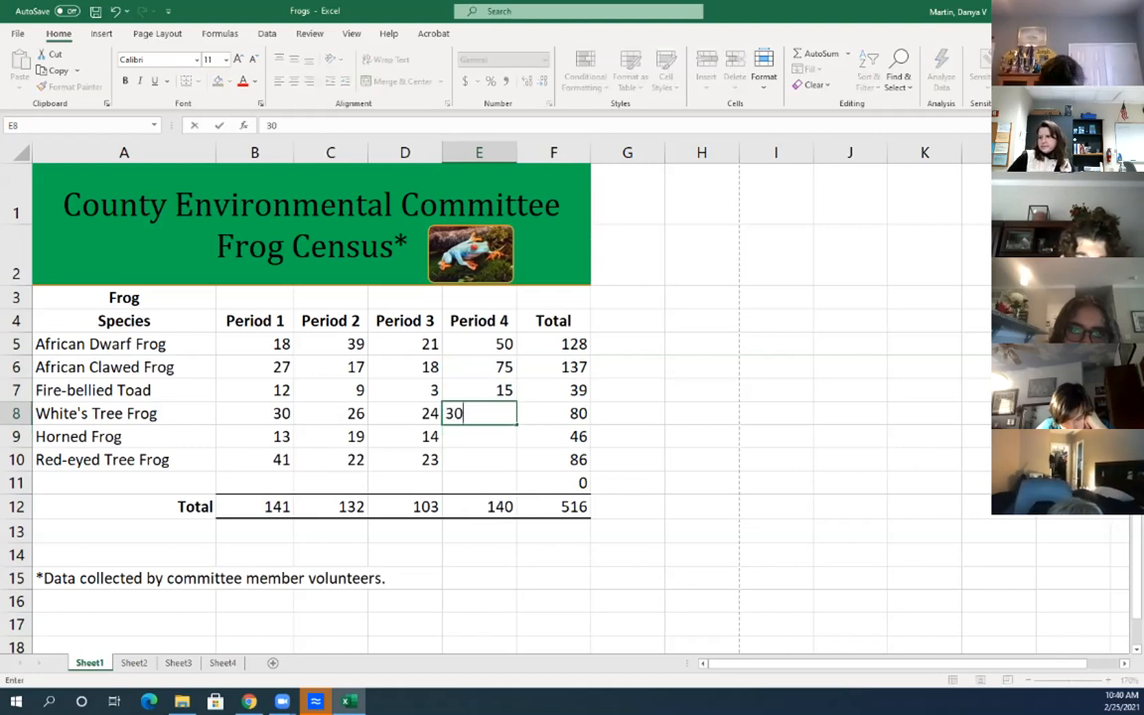
{"action": "key", "text": "Return"}
{"action": "type", "text": "15"}
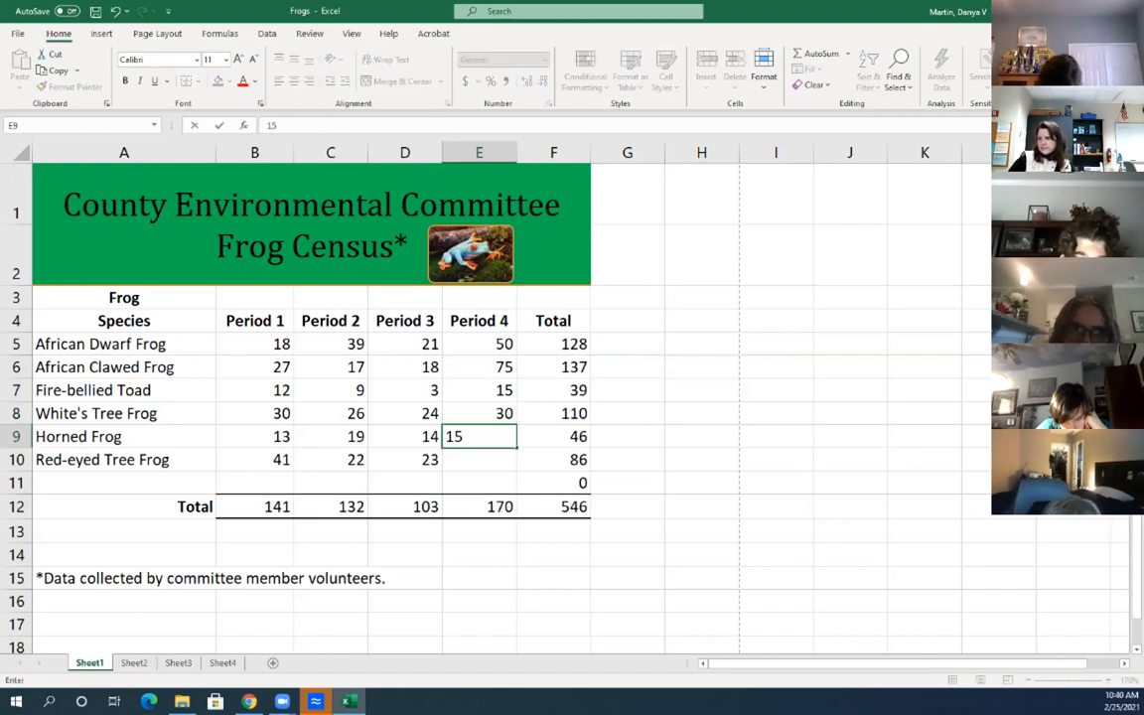
{"action": "key", "text": "Return"}
{"action": "type", "text": "20"}
{"action": "key", "text": "Return"}
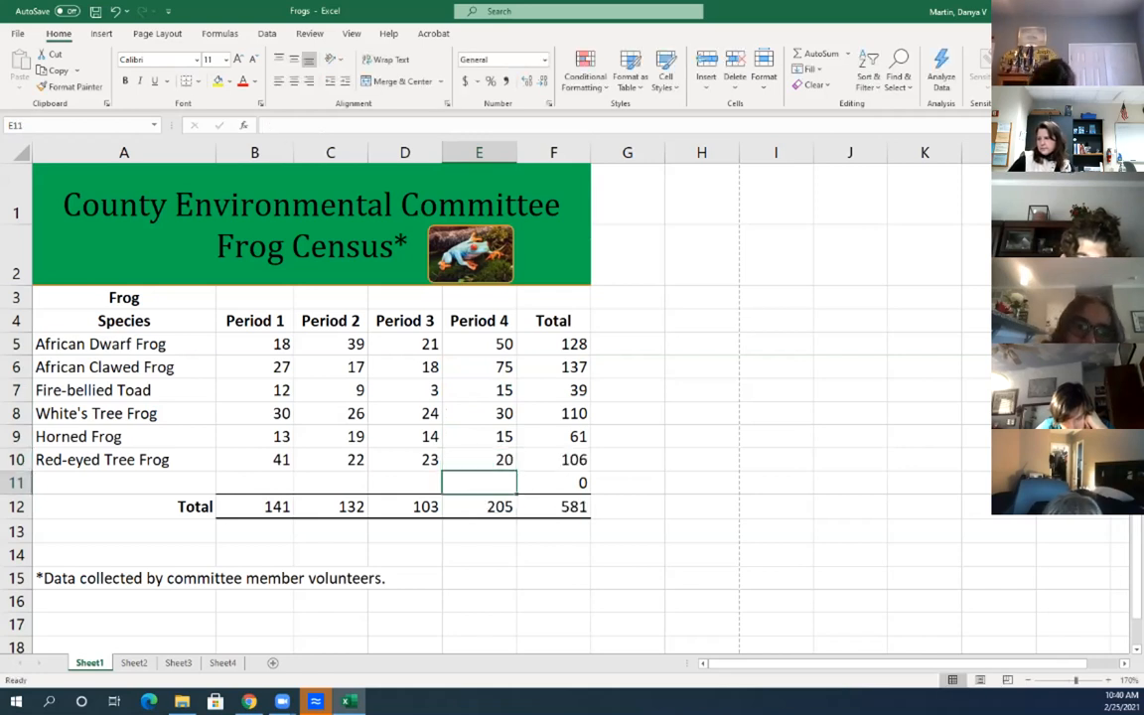
{"action": "key", "text": "Up"}
{"action": "key", "text": "Up"}
{"action": "key", "text": "Up"}
{"action": "key", "text": "Up"}
{"action": "key", "text": "Up"}
{"action": "key", "text": "Up"}
{"action": "key", "text": "Down"}
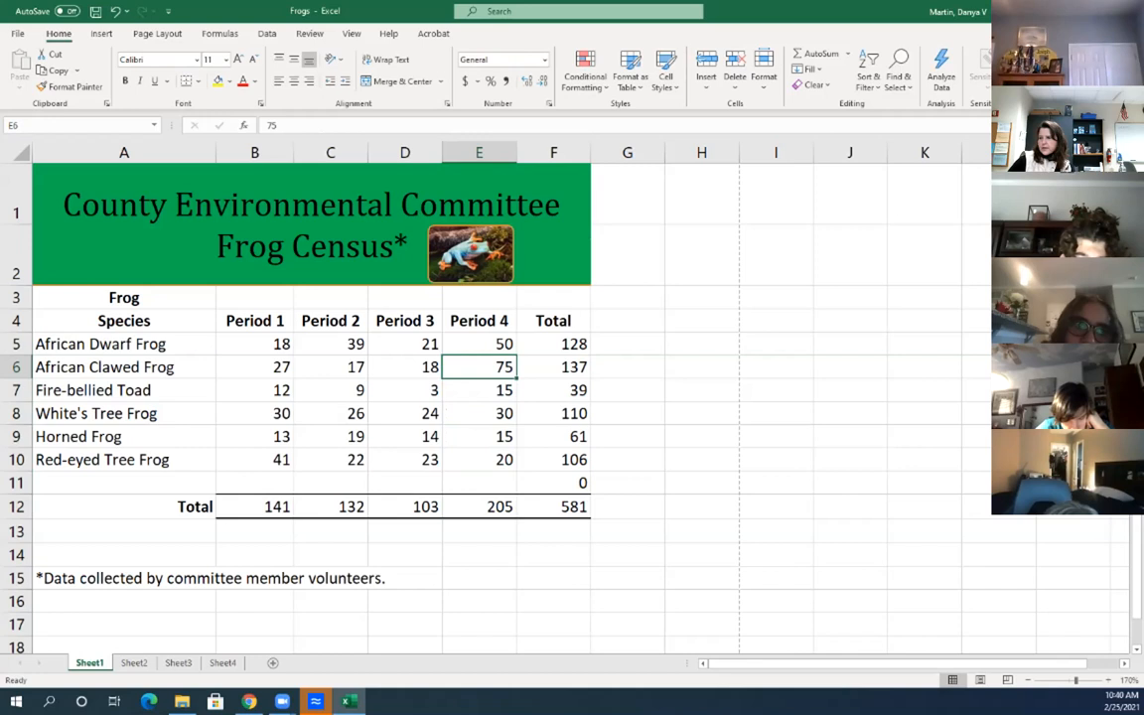
{"action": "key", "text": "Down"}
{"action": "key", "text": "Down"}
{"action": "key", "text": "Up"}
{"action": "key", "text": "Up"}
{"action": "key", "text": "Right"}
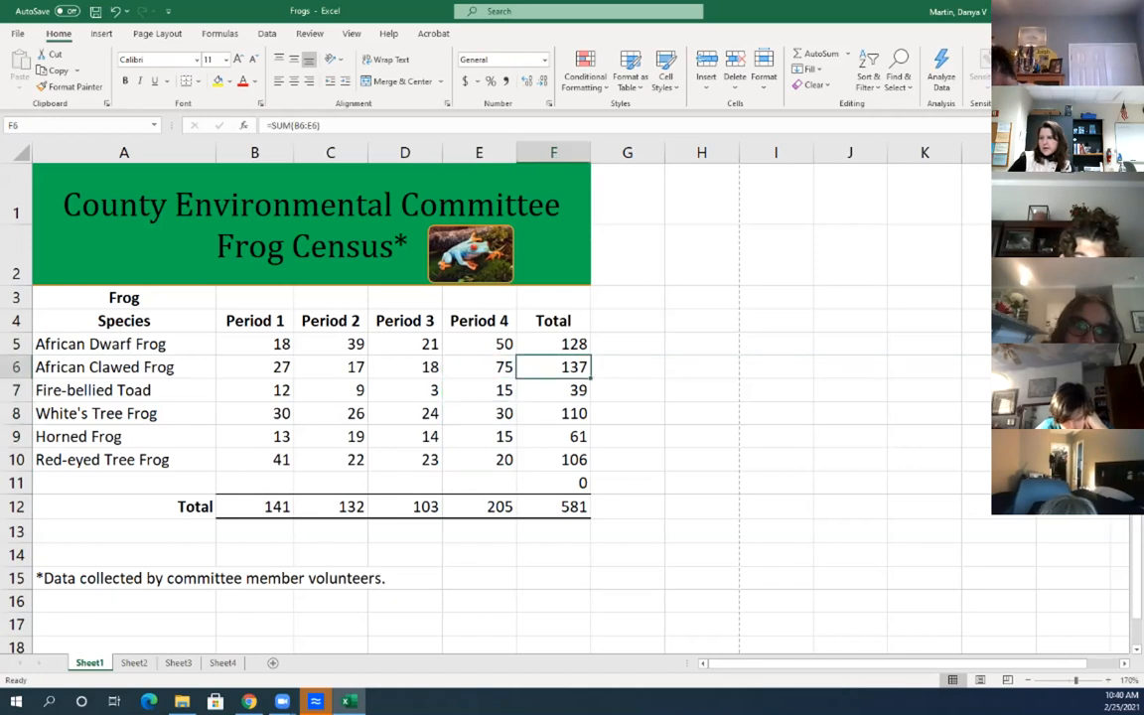
{"action": "key", "text": "Down"}
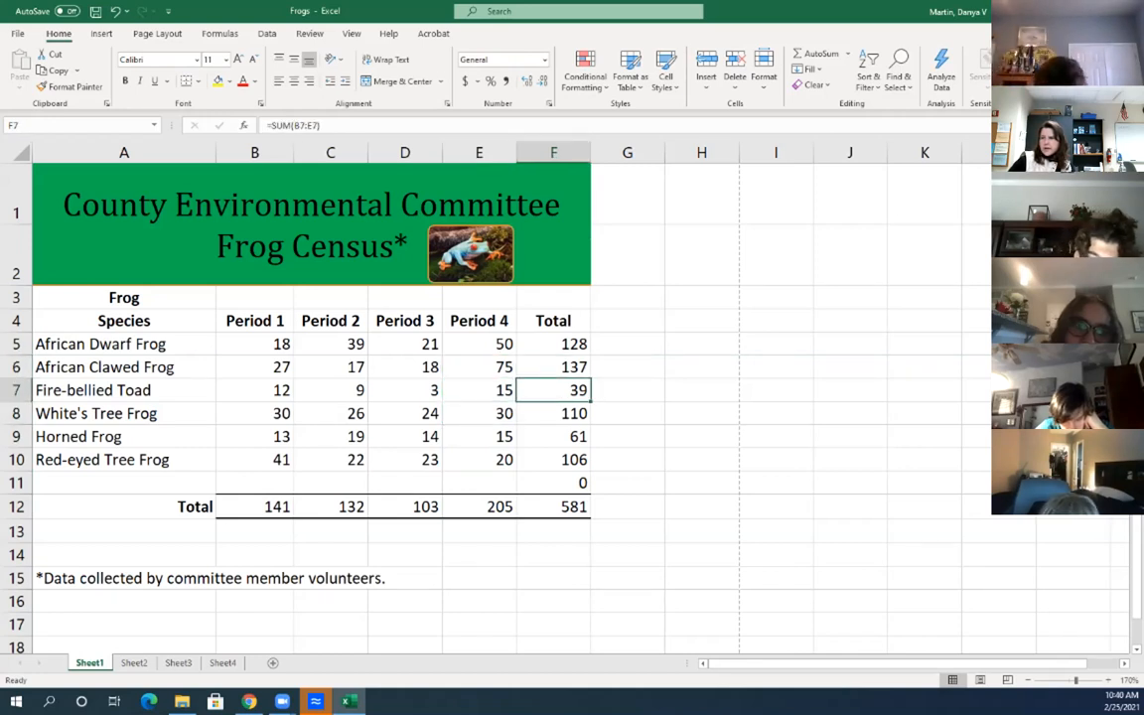
{"action": "key", "text": "F2"}
{"action": "key", "text": "Return"}
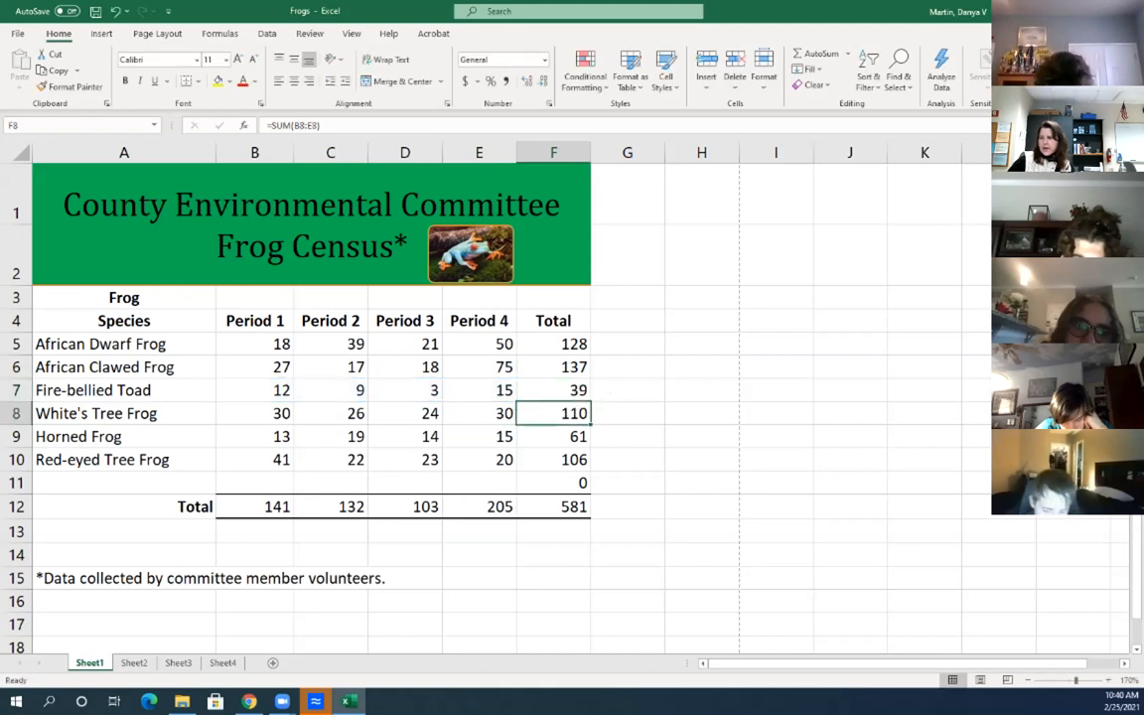
{"action": "double_click", "coordinate": [546, 507]}
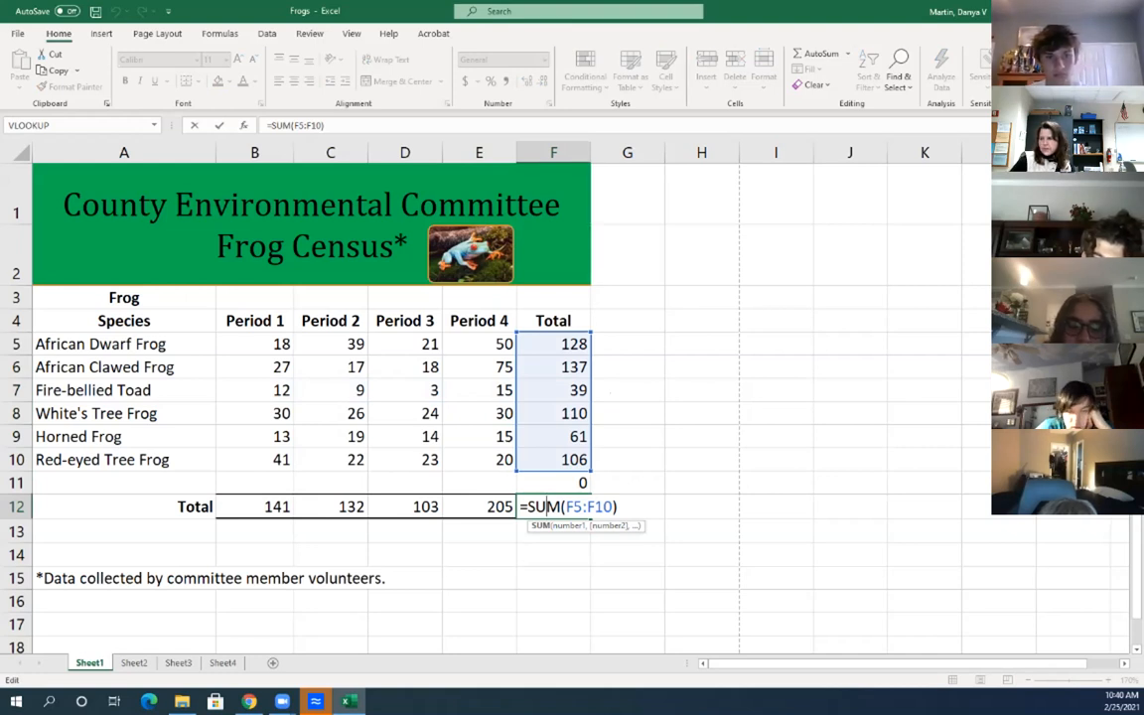
{"action": "key", "text": "Return"}
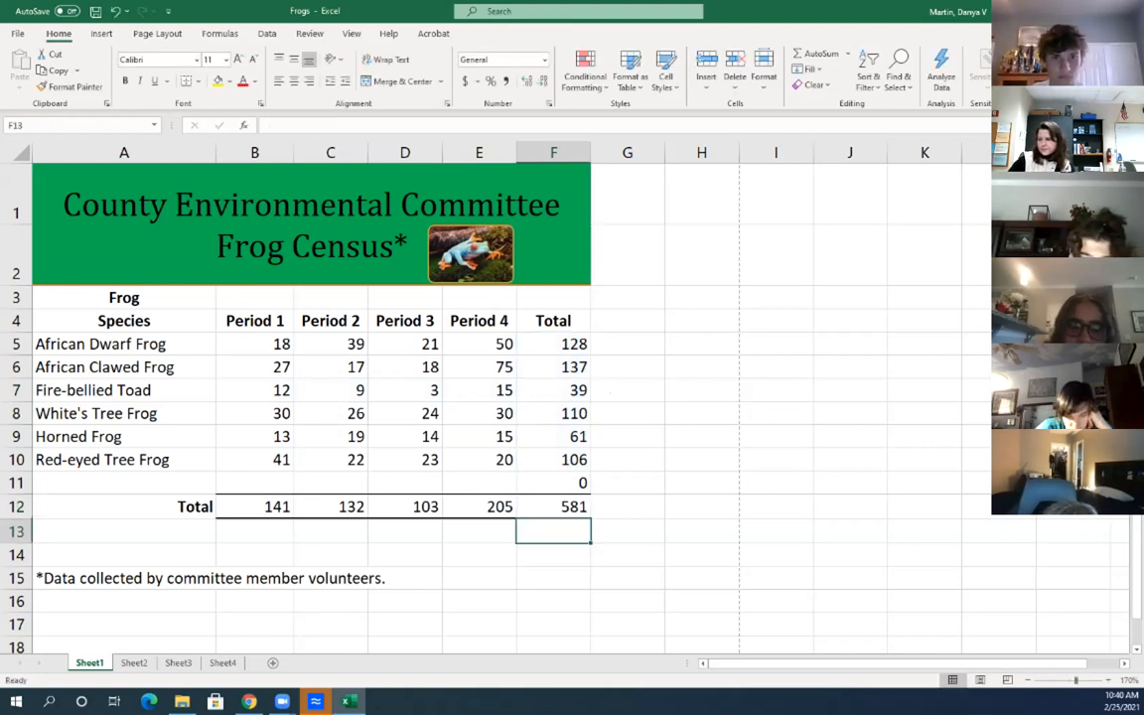
{"action": "left_click", "coordinate": [480, 391]}
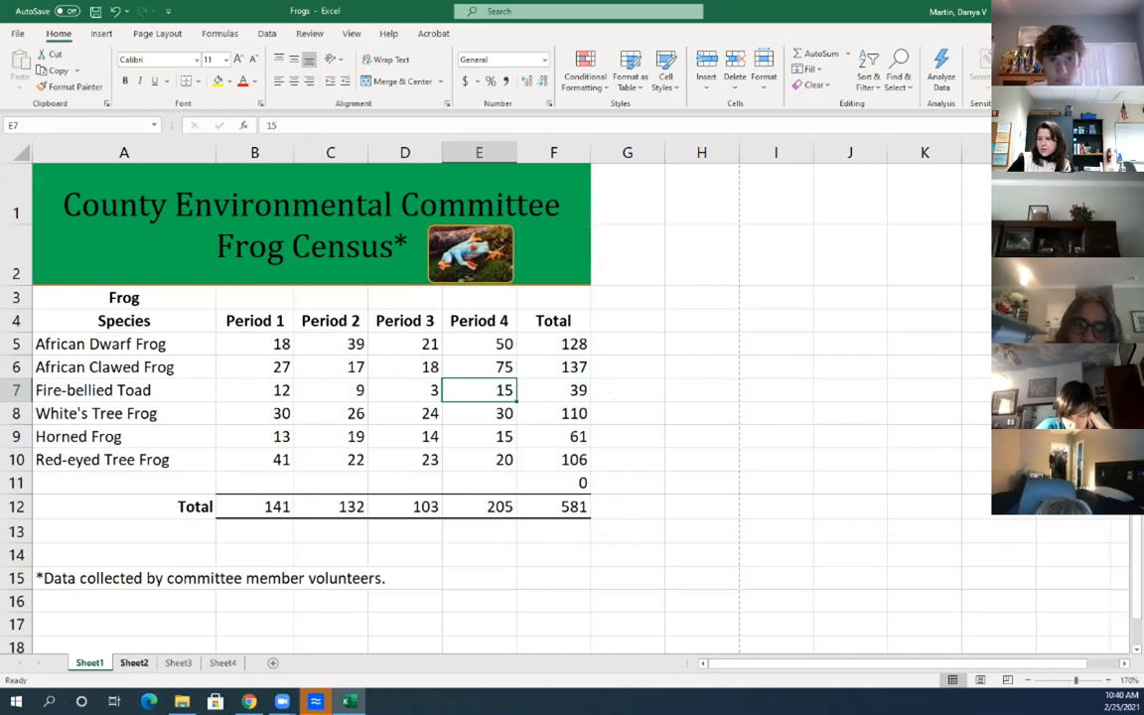
On Sheet2, zoom in and enter the text 2+2 in cell A1
{"action": "left_click", "coordinate": [134, 662]}
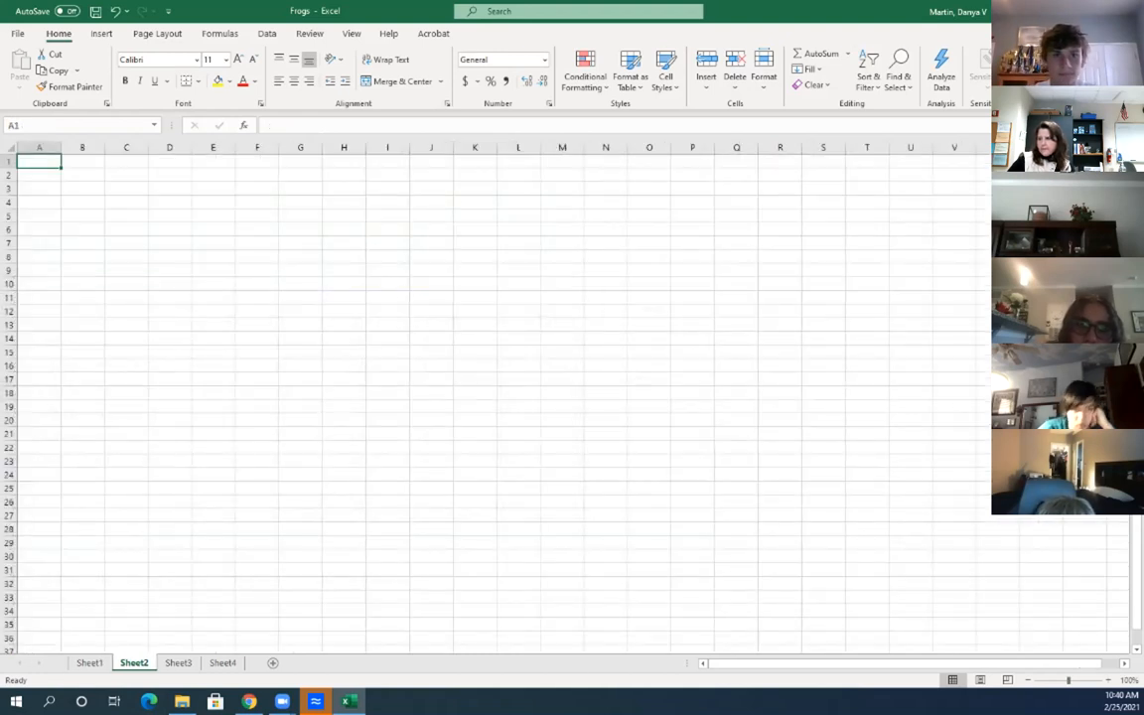
{"action": "left_click", "coordinate": [1108, 681]}
{"action": "left_click", "coordinate": [1109, 680]}
{"action": "left_click", "coordinate": [1109, 680]}
{"action": "left_click", "coordinate": [1108, 680]}
{"action": "left_click", "coordinate": [1109, 681]}
{"action": "left_click", "coordinate": [1109, 681]}
{"action": "left_click", "coordinate": [1109, 680]}
{"action": "left_click", "coordinate": [1108, 680]}
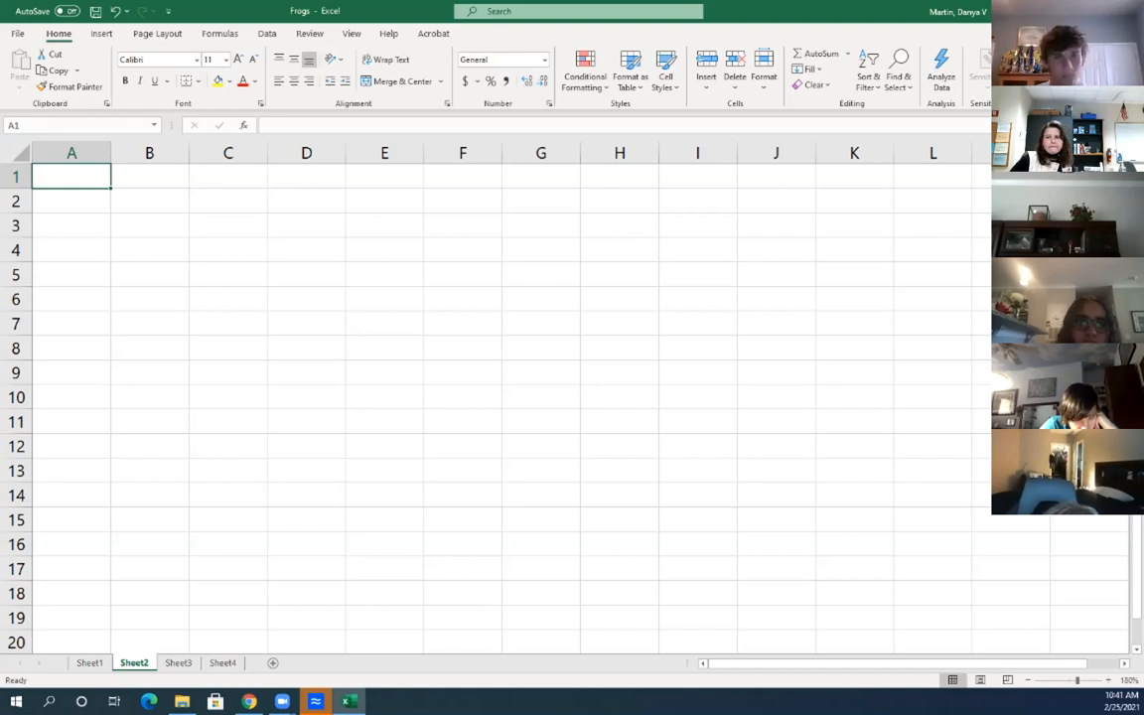
{"action": "key", "text": "Down"}
{"action": "key", "text": "Down"}
{"action": "key", "text": "Up"}
{"action": "key", "text": "Up"}
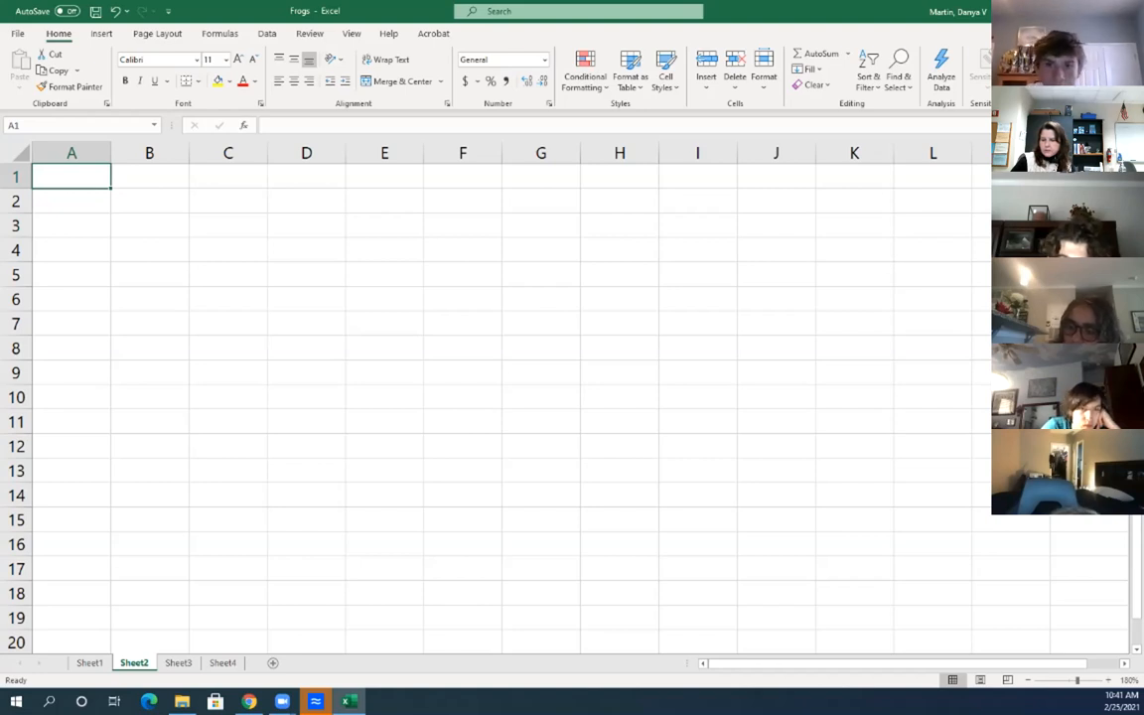
{"action": "type", "text": "2+"}
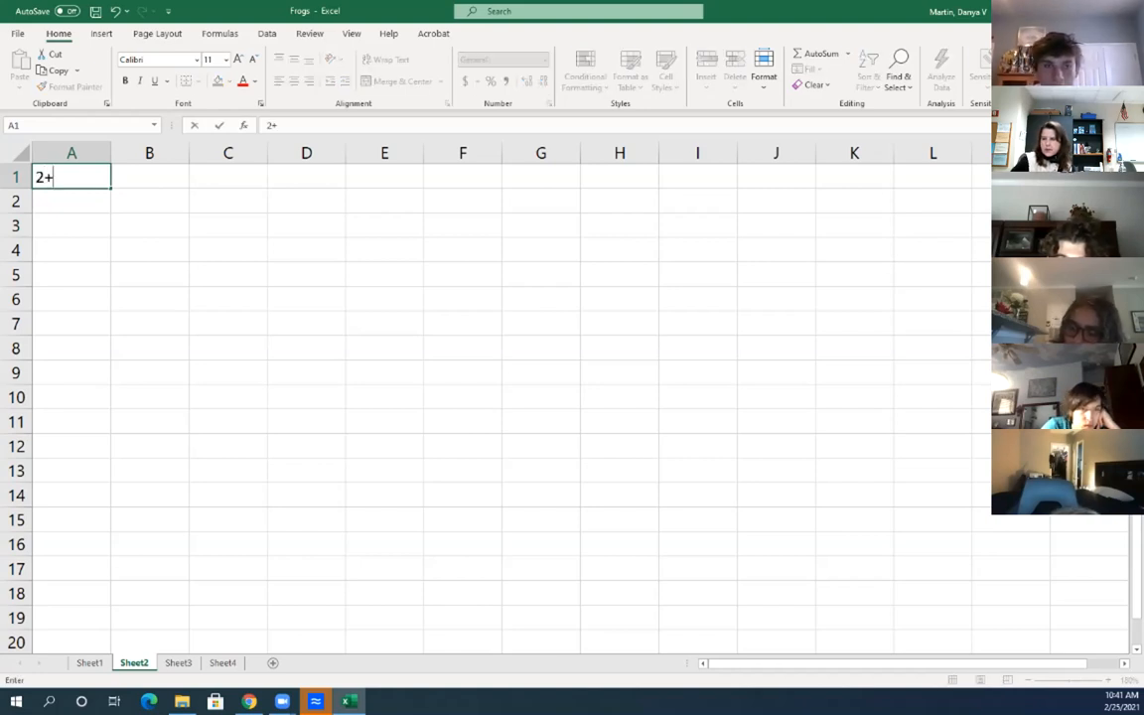
{"action": "type", "text": "2"}
{"action": "key", "text": "Return"}
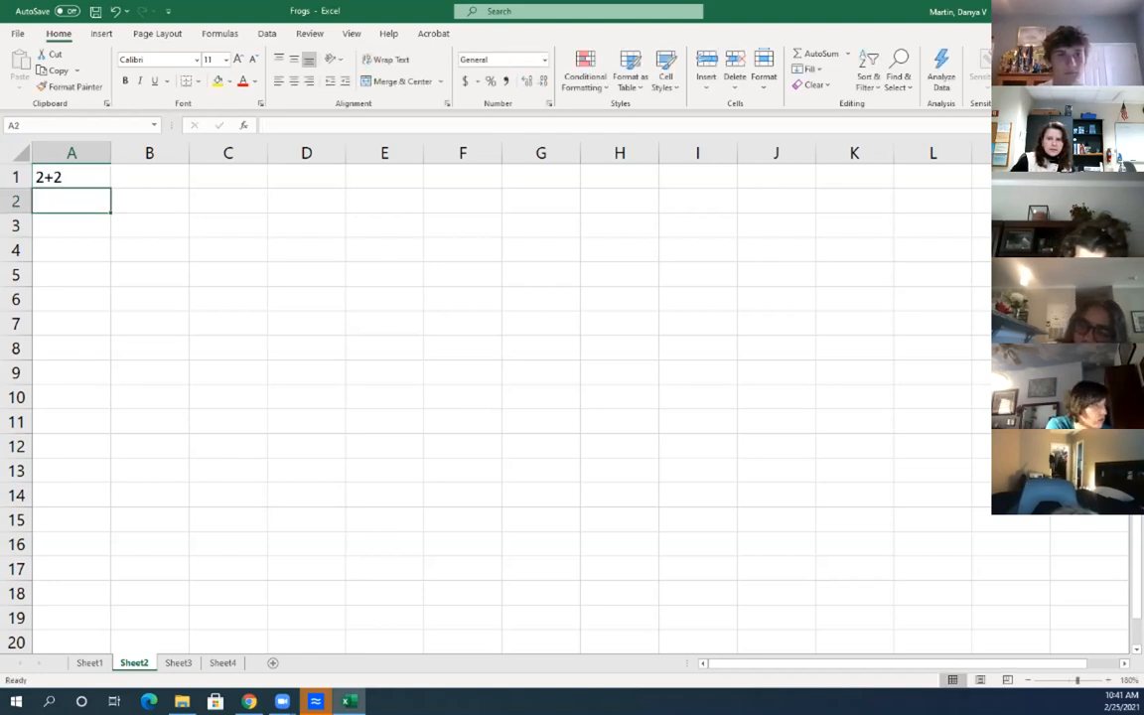
View F5's =SUM(B5:E5) formula on Sheet1 without changing it, then return to Sheet2
{"action": "left_click", "coordinate": [90, 662]}
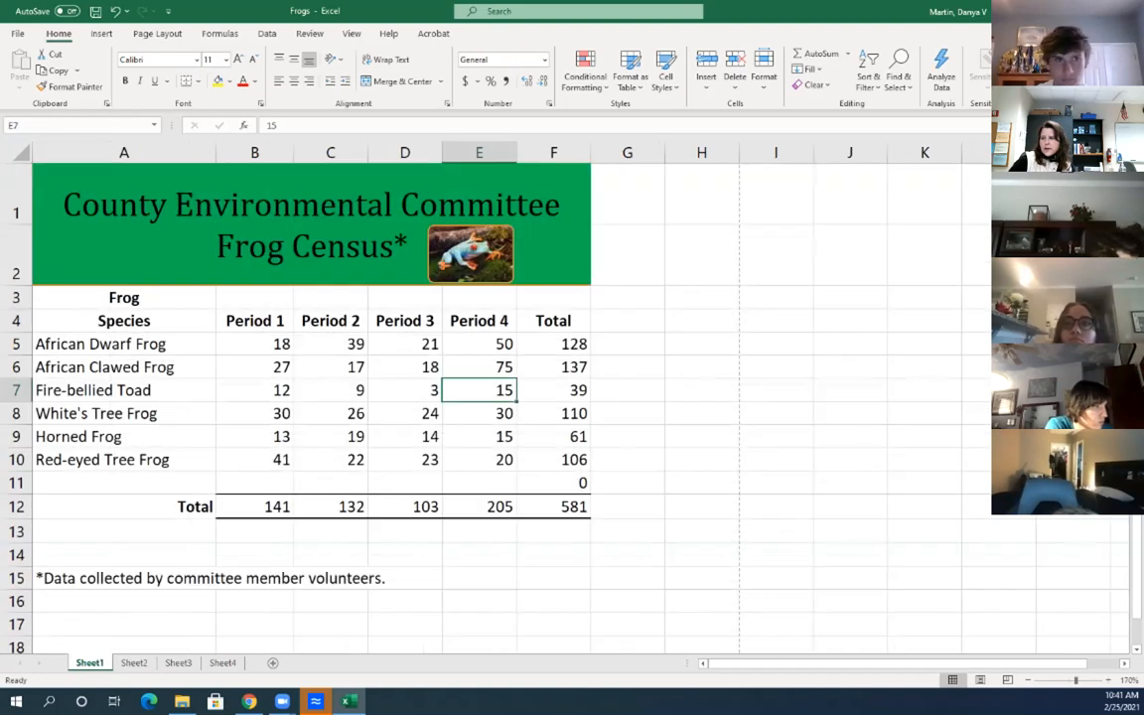
{"action": "double_click", "coordinate": [562, 344]}
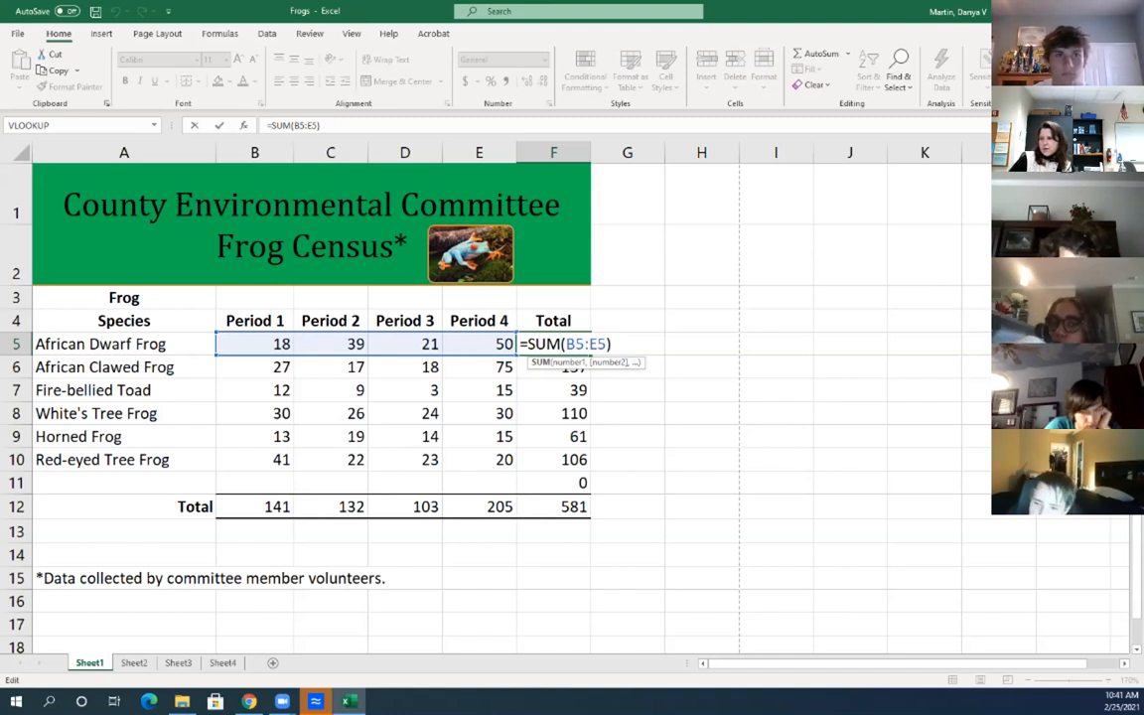
{"action": "key", "text": "Return"}
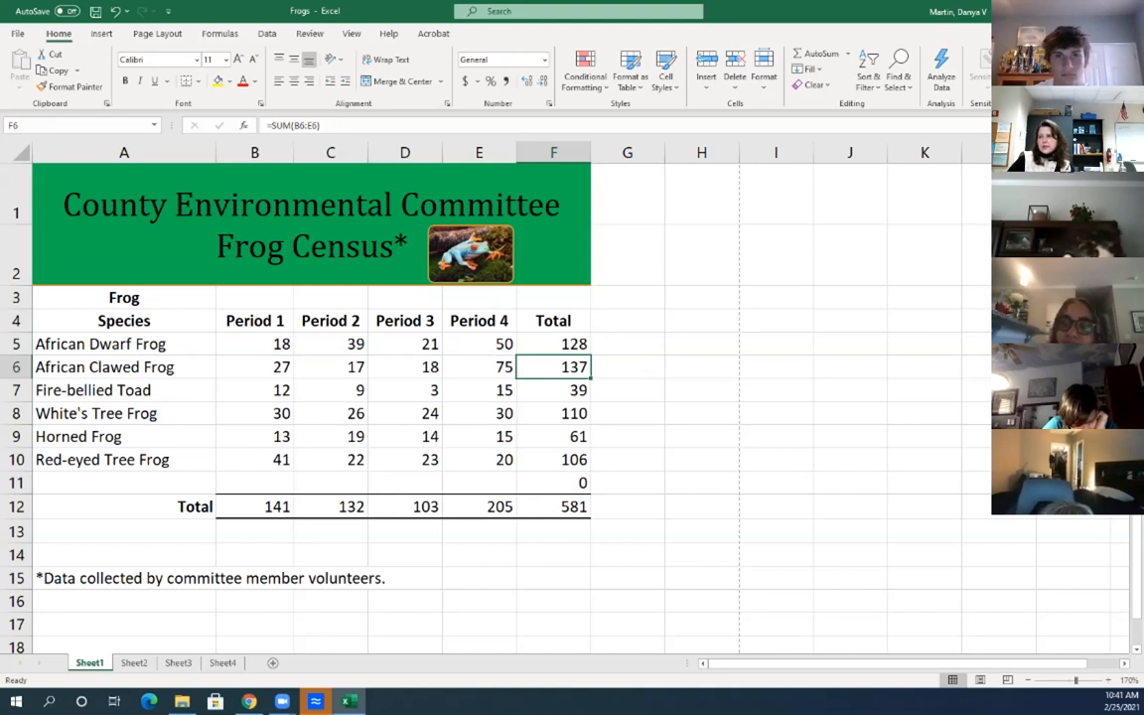
{"action": "left_click", "coordinate": [134, 662]}
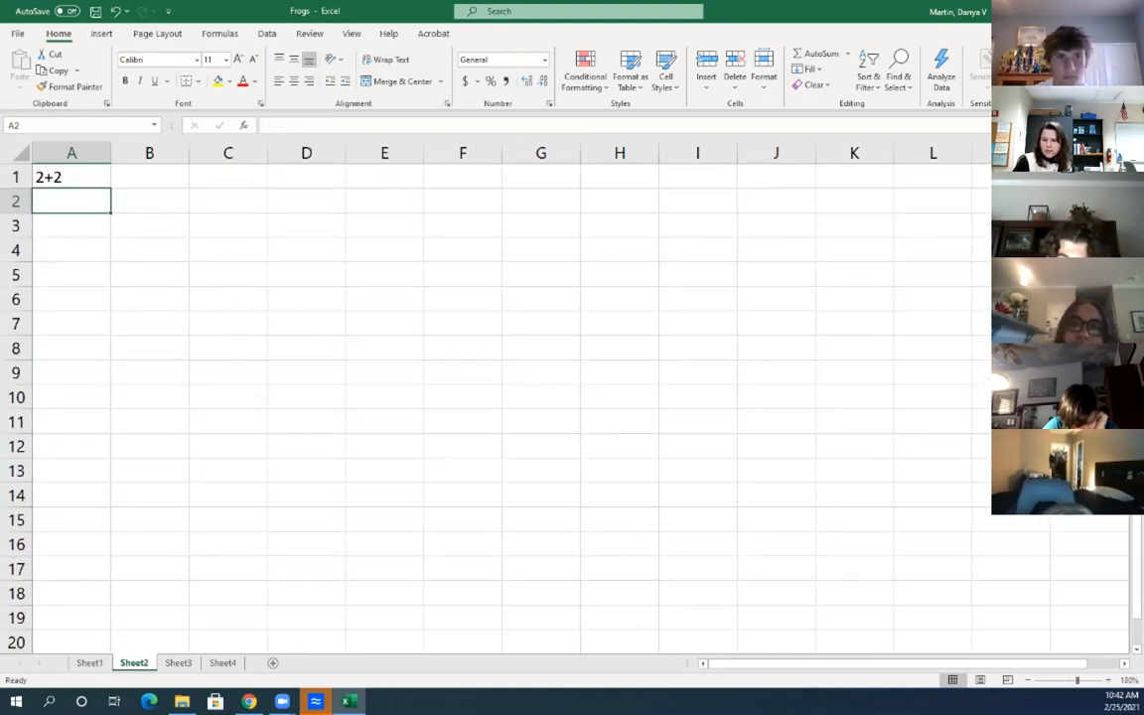
Enter =2+2 in A2 to show 4, then put 2 in C1 and 2 in C2
{"action": "type", "text": "=2"}
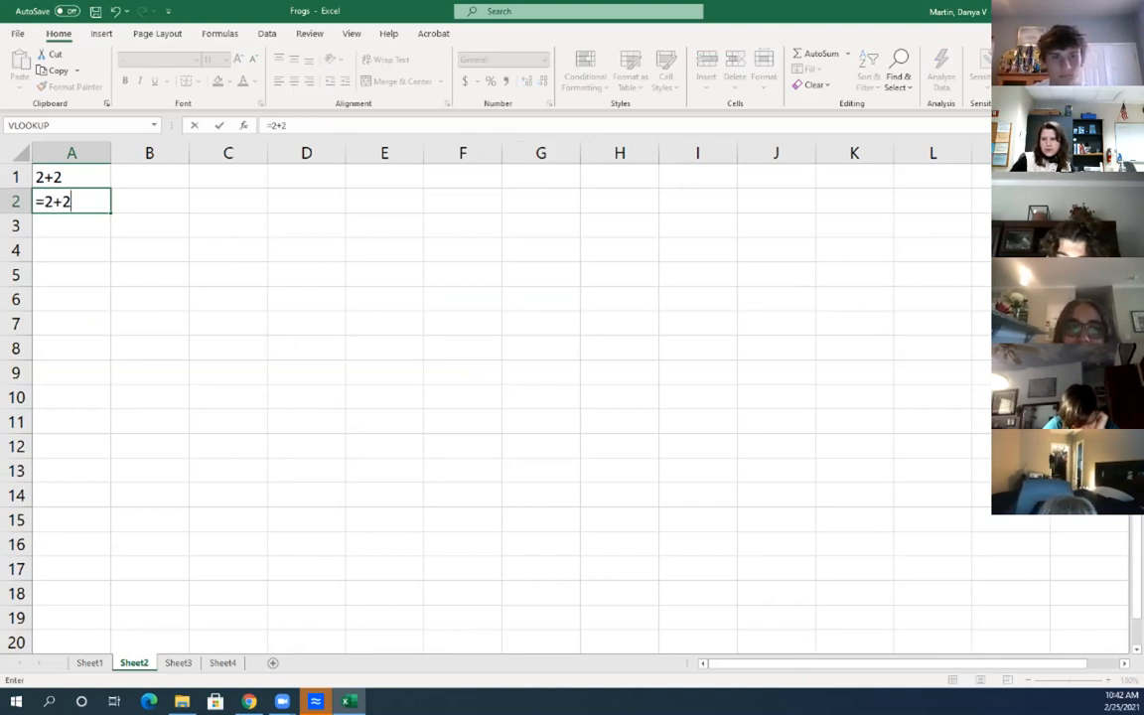
{"action": "type", "text": "+2"}
{"action": "key", "text": "Return"}
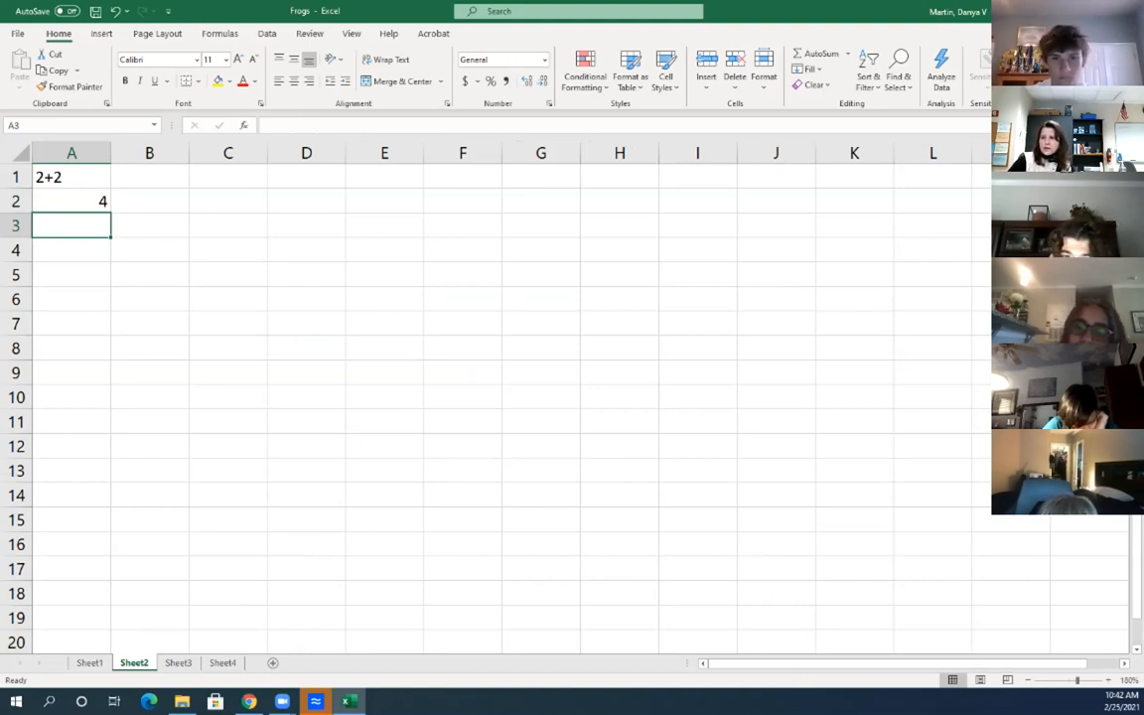
{"action": "left_click", "coordinate": [227, 177]}
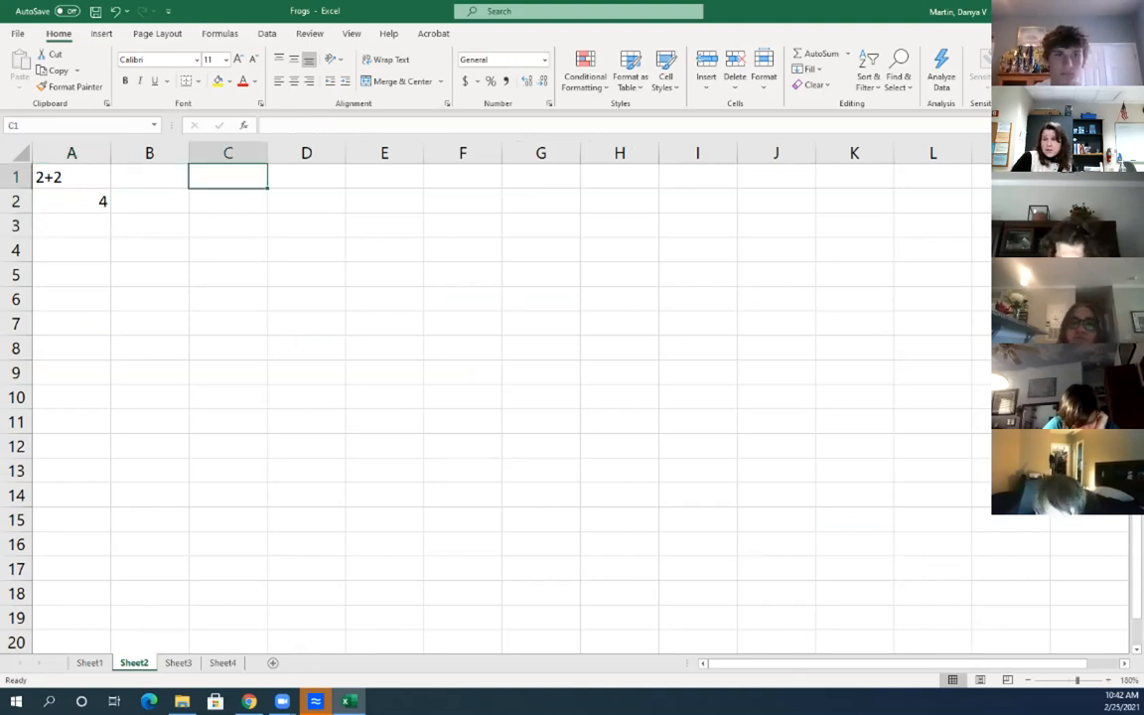
{"action": "type", "text": "2"}
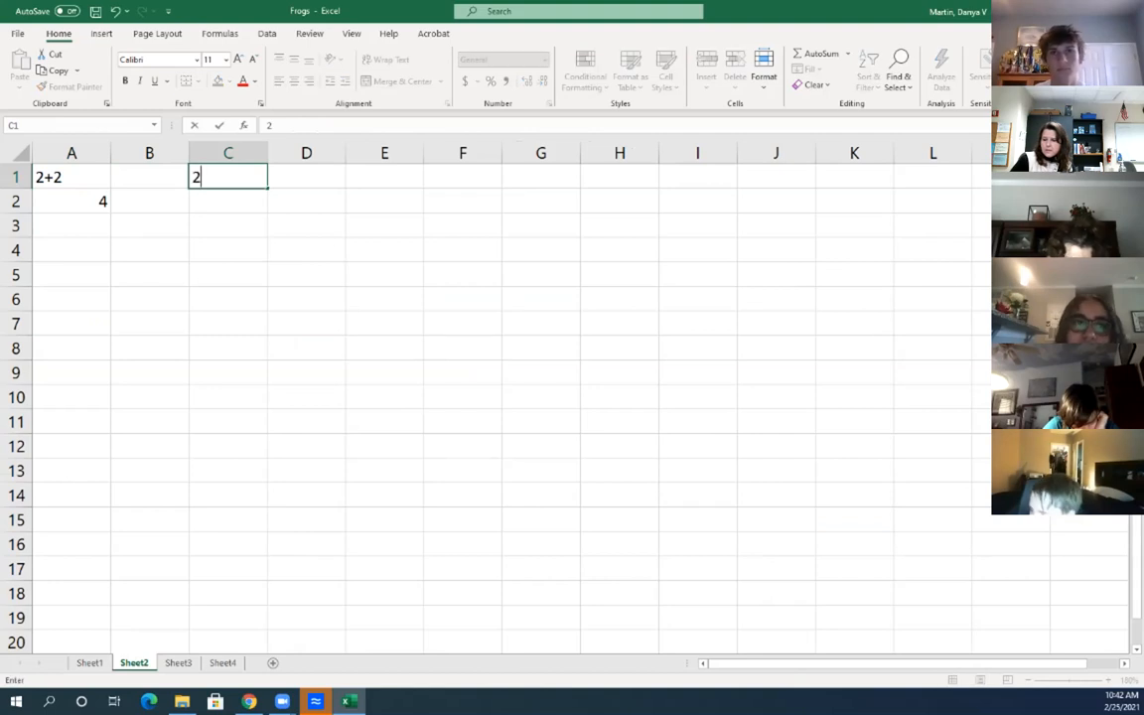
{"action": "key", "text": "Return"}
{"action": "type", "text": "2"}
{"action": "key", "text": "Return"}
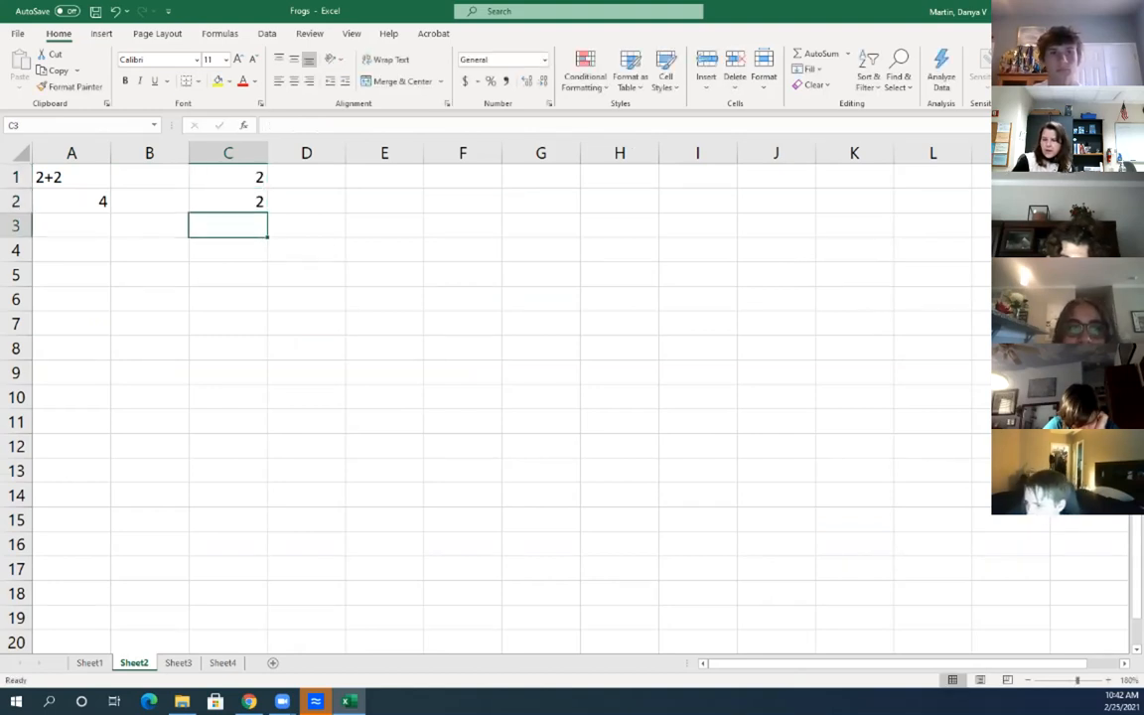
Build the formula =C1+C2 in C3, giving 4, and check its result
{"action": "type", "text": "="}
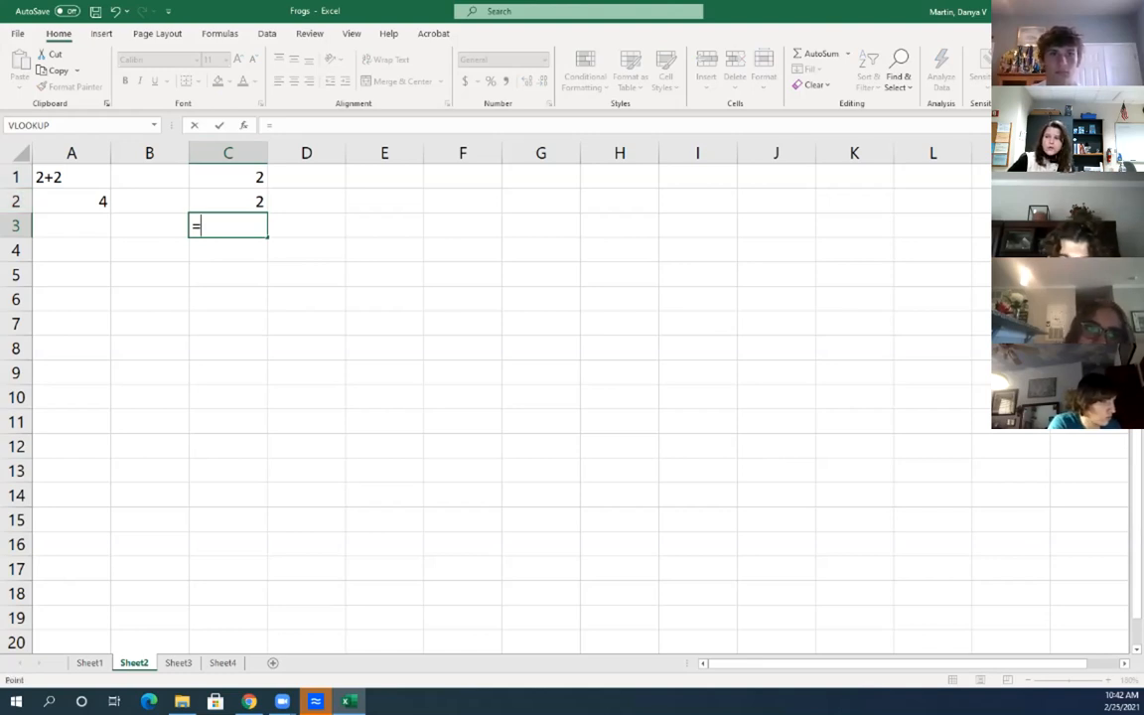
{"action": "left_click", "coordinate": [228, 176]}
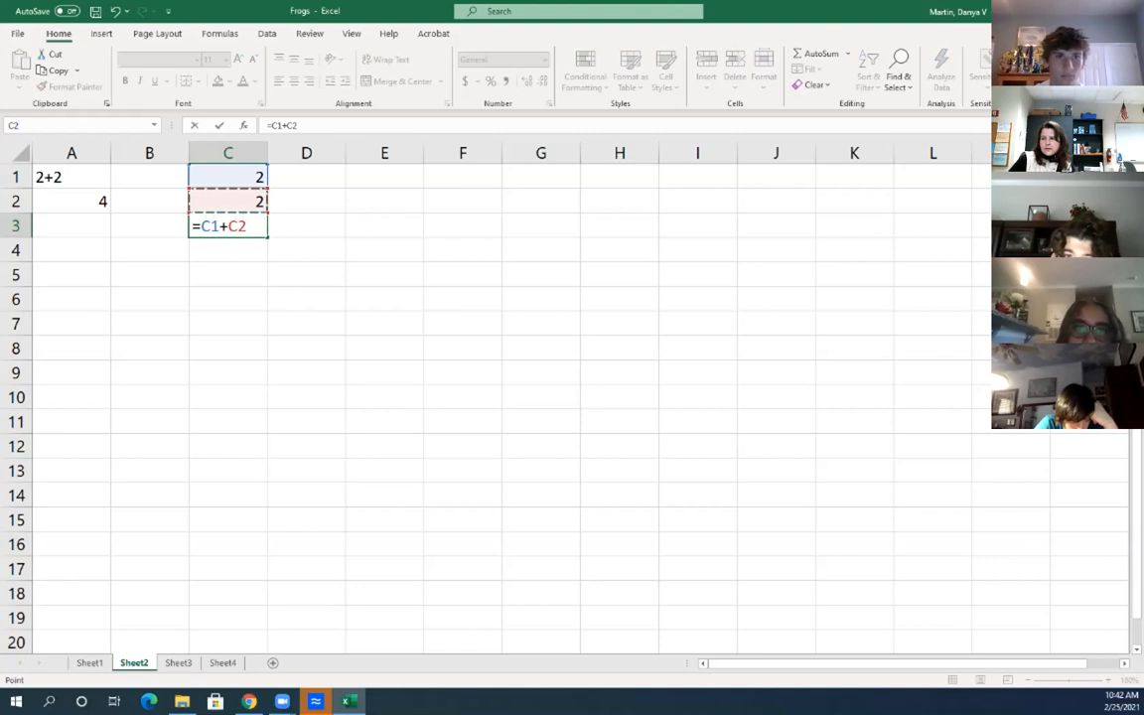
{"action": "key", "text": "Return"}
{"action": "left_click", "coordinate": [228, 177]}
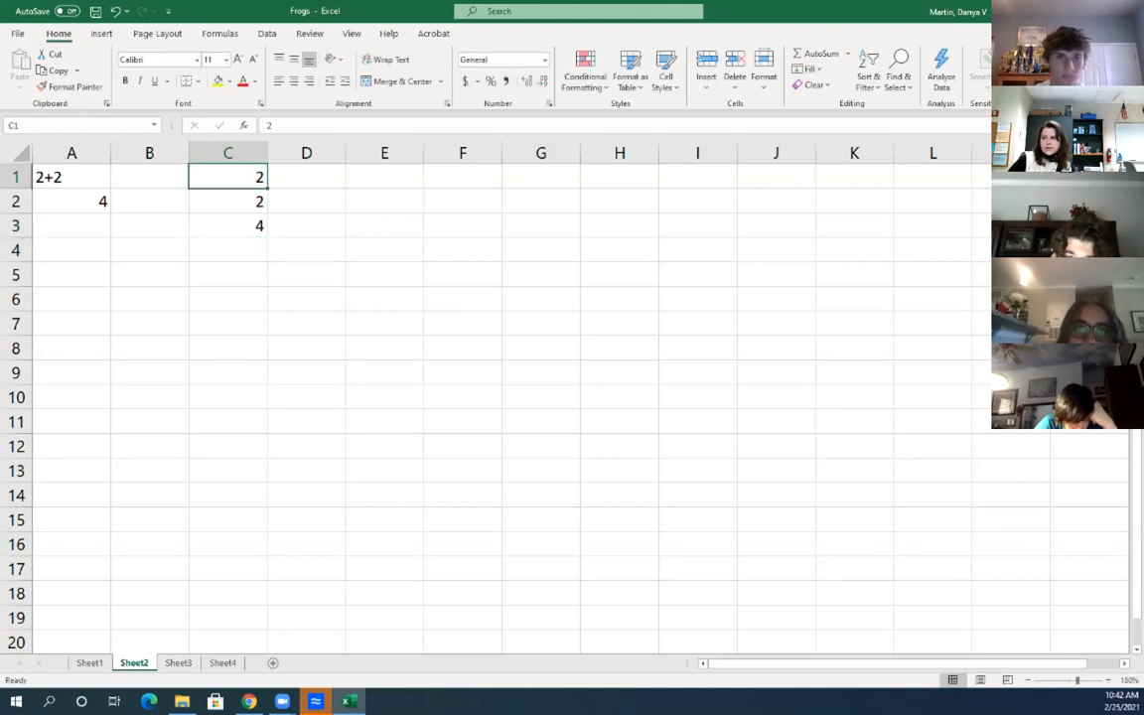
{"action": "left_click", "coordinate": [229, 201]}
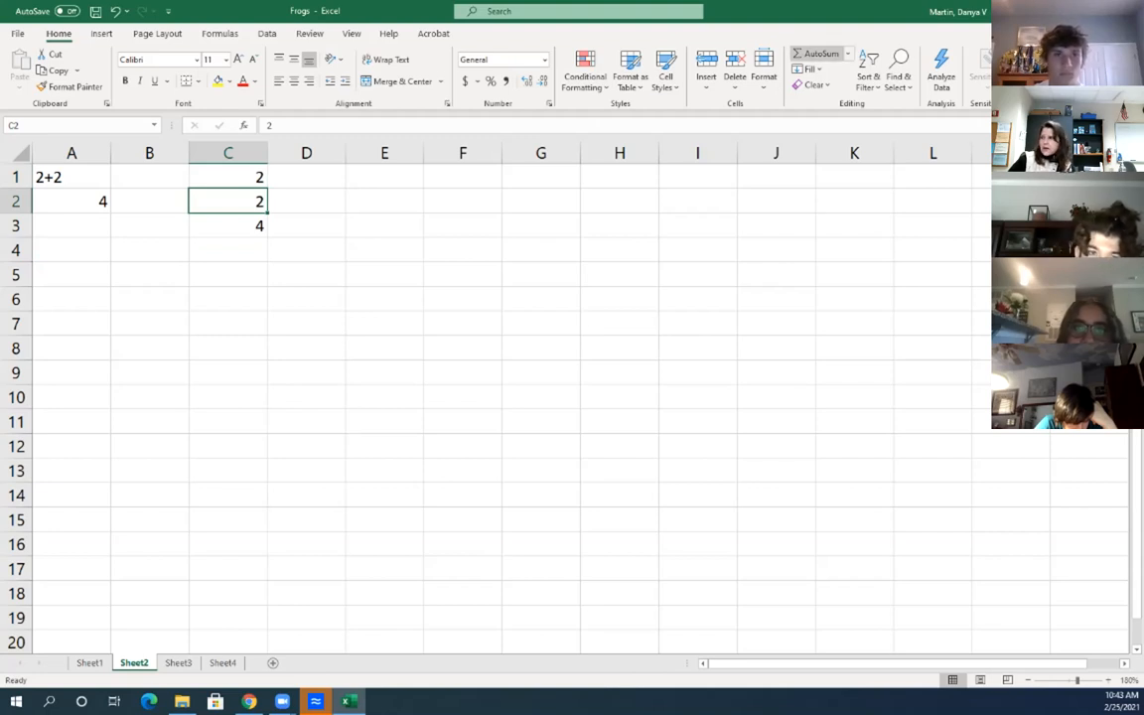
{"action": "left_click", "coordinate": [228, 226]}
{"action": "left_click", "coordinate": [306, 226]}
{"action": "left_click", "coordinate": [229, 226]}
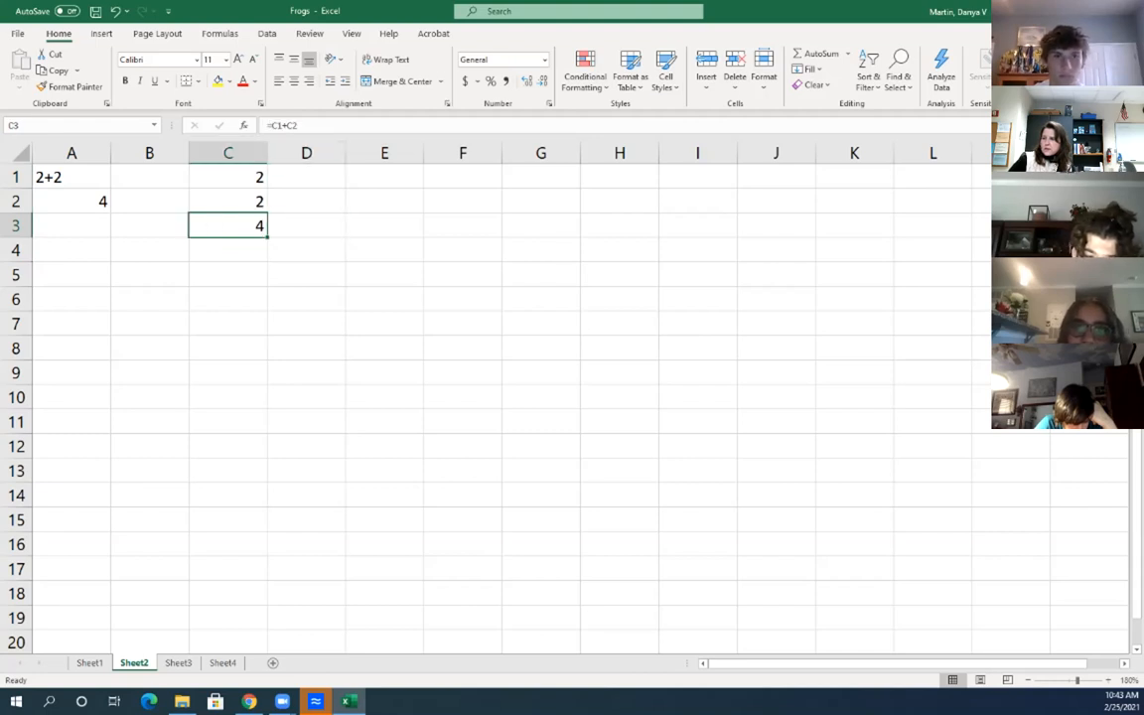
{"action": "left_click", "coordinate": [306, 176]}
Enter 2 in D1 and AutoSum =SUM(C1:D1) into E1, totalling 4
{"action": "type", "text": "2"}
{"action": "key", "text": "Return"}
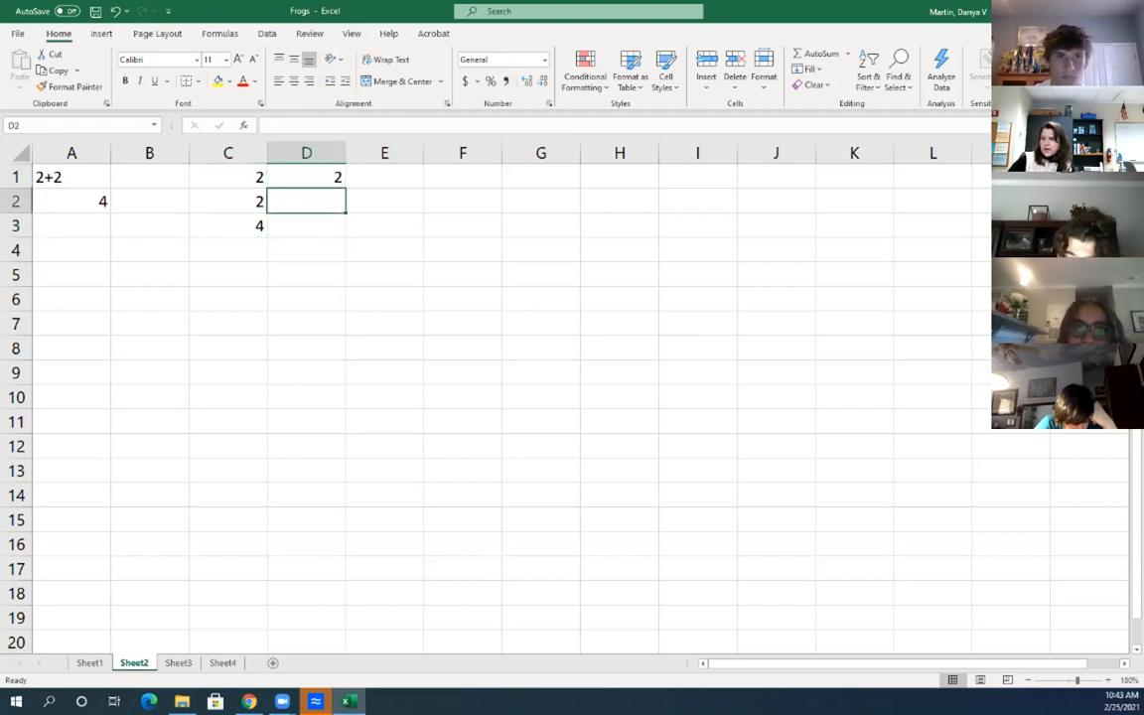
{"action": "left_click", "coordinate": [229, 177]}
{"action": "left_click", "coordinate": [306, 177]}
{"action": "left_click", "coordinate": [385, 177]}
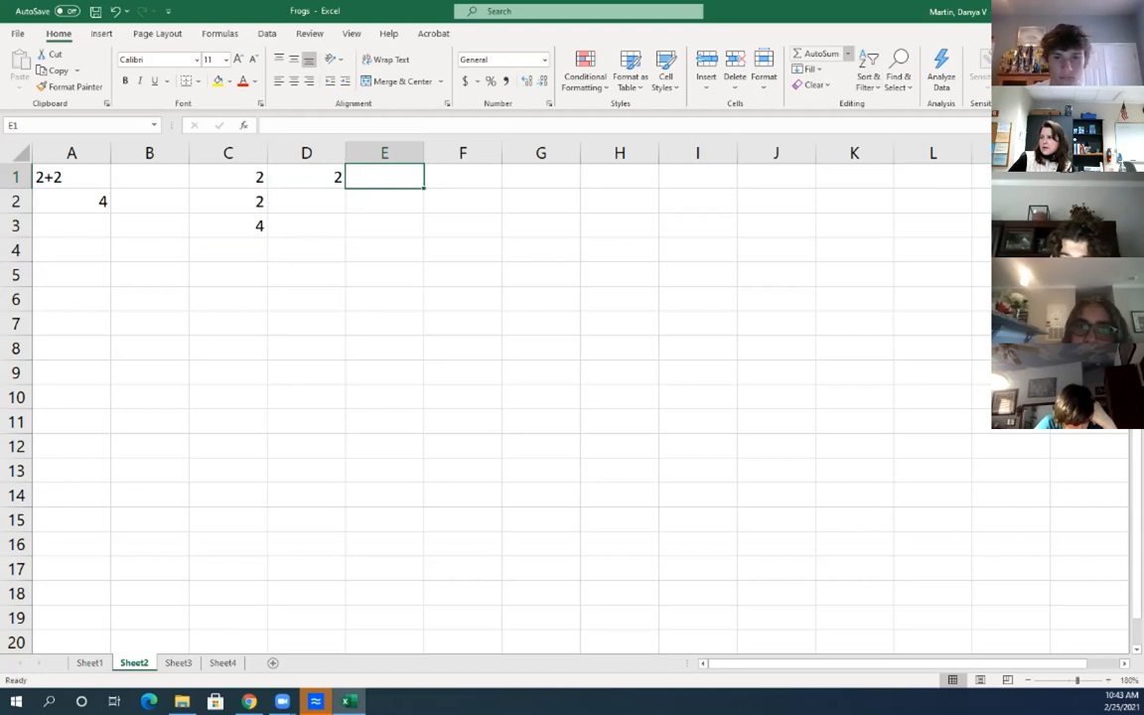
{"action": "left_click", "coordinate": [848, 53]}
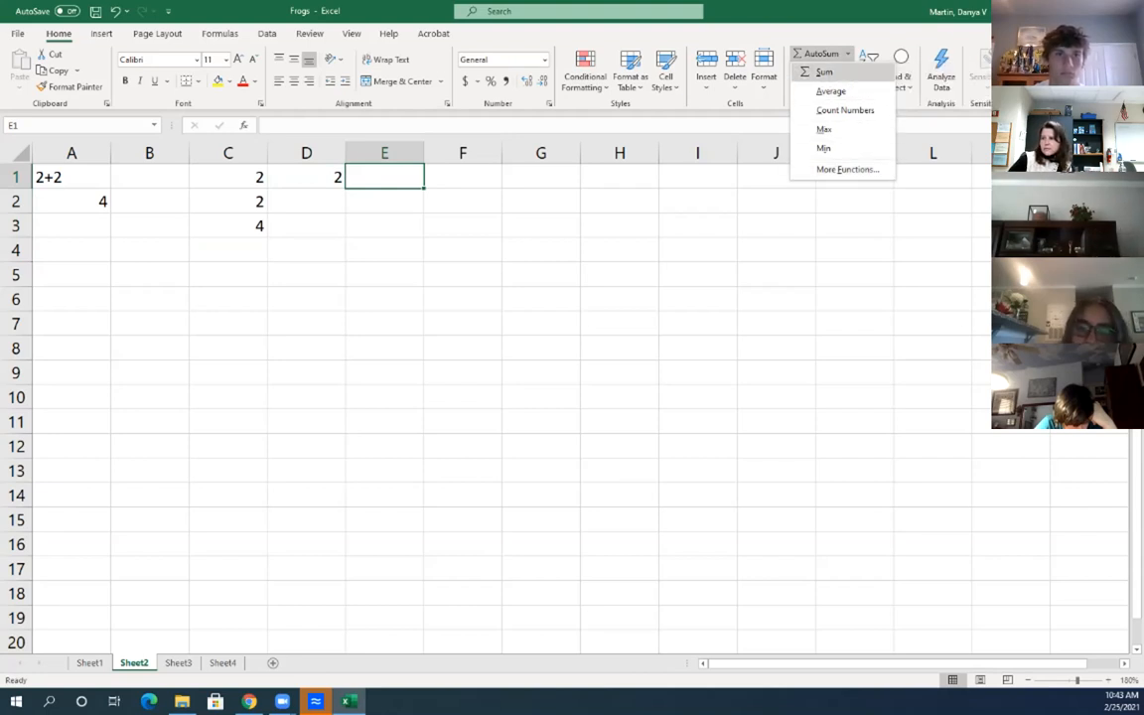
{"action": "left_click", "coordinate": [823, 71]}
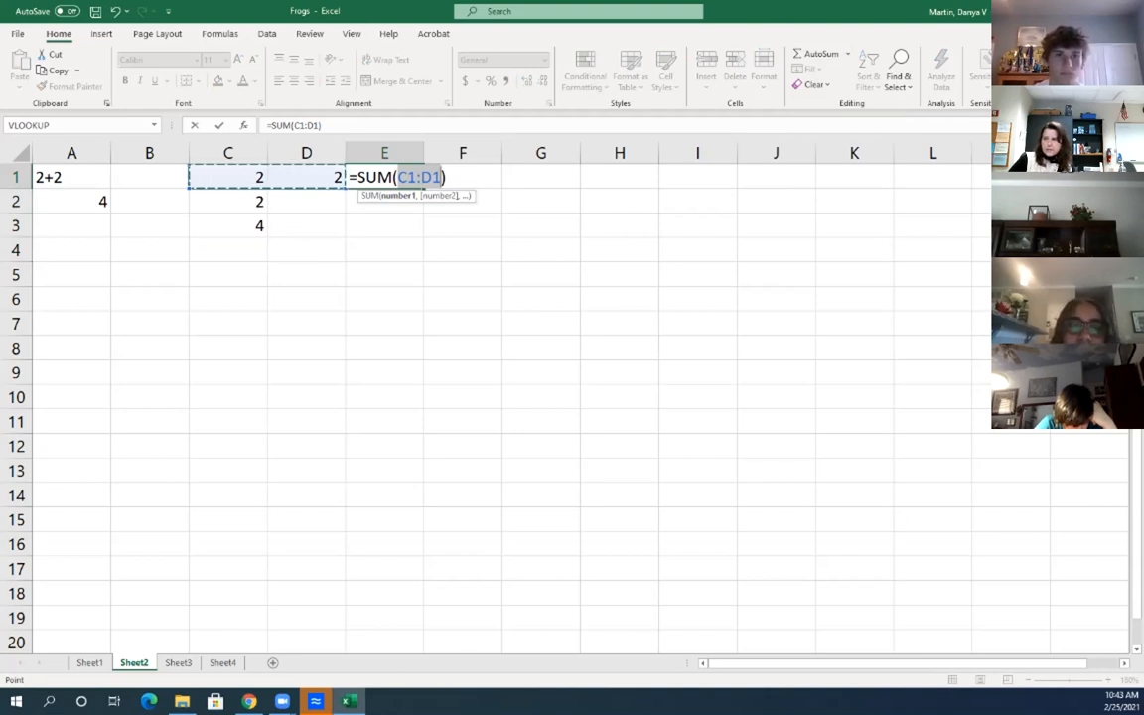
{"action": "left_click", "coordinate": [848, 54]}
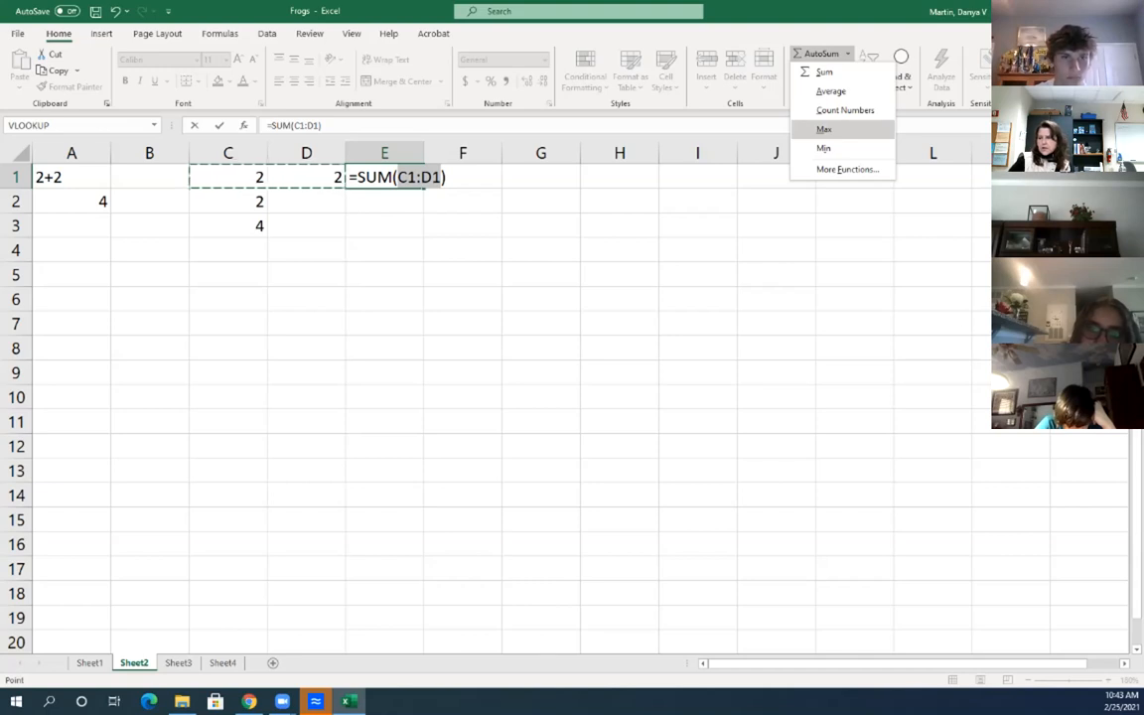
{"action": "left_click", "coordinate": [824, 129]}
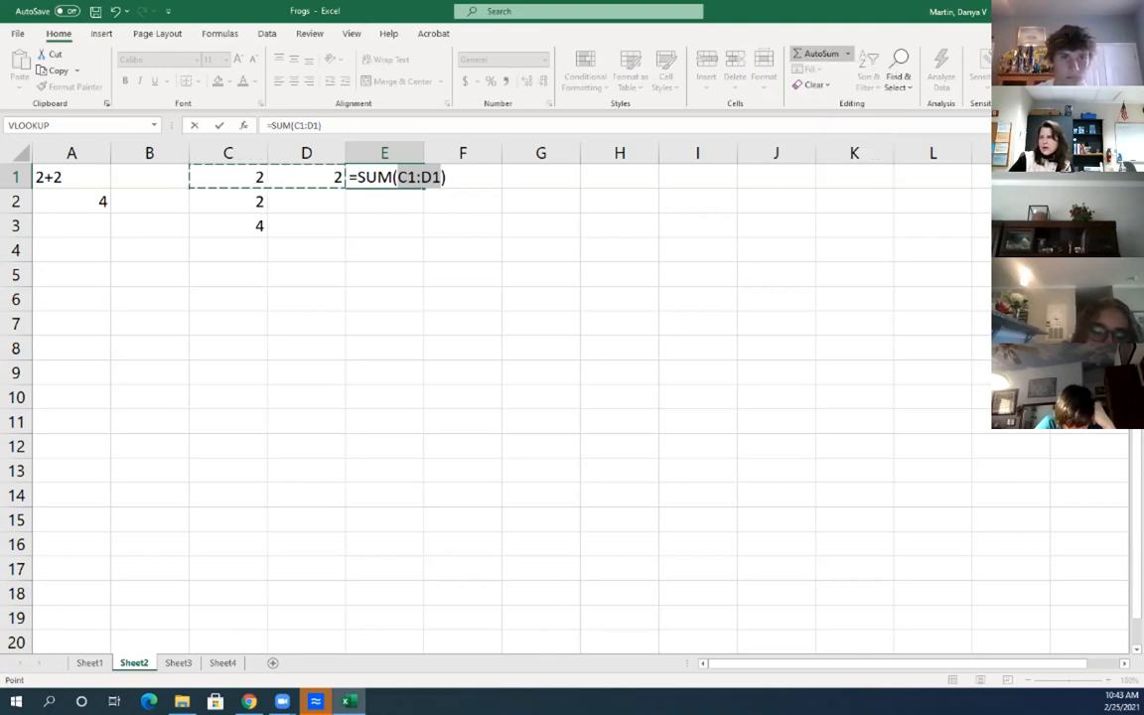
Switch to the Frog Census table on Sheet1
{"action": "left_click", "coordinate": [384, 250]}
{"action": "mouse_move", "coordinate": [377, 178]}
{"action": "left_mouse_down"}
{"action": "mouse_move", "coordinate": [333, 178]}
{"action": "mouse_move", "coordinate": [363, 177]}
{"action": "left_mouse_up"}
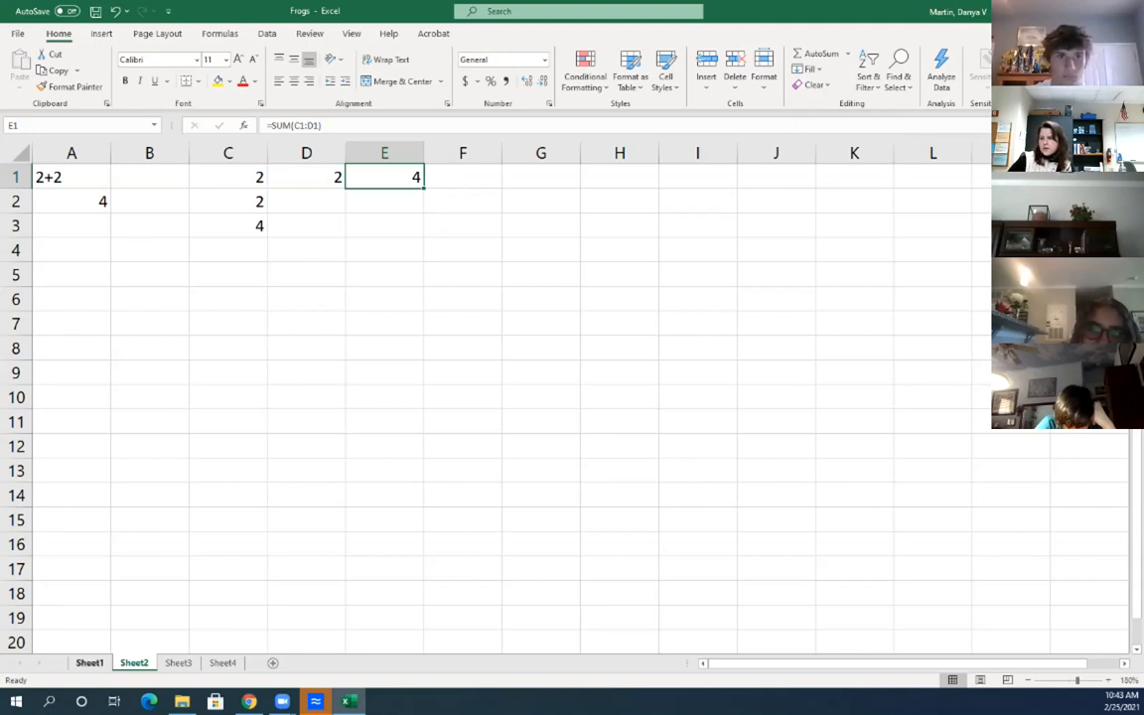
{"action": "left_click", "coordinate": [90, 663]}
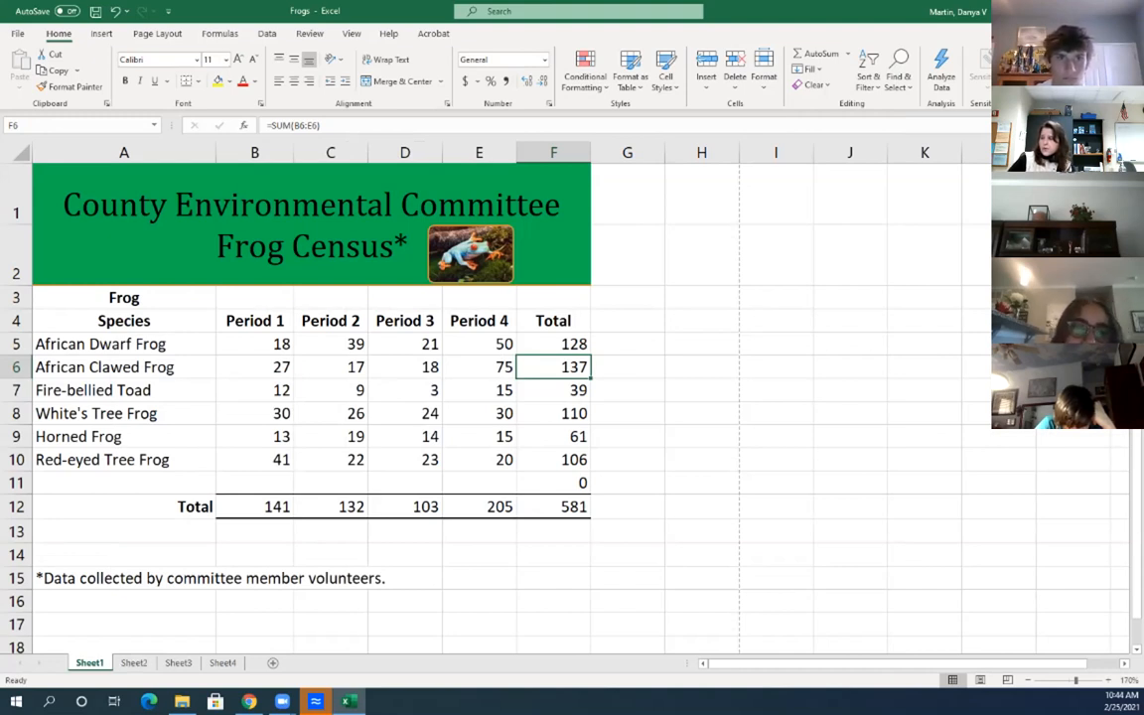
{"action": "left_click_drag", "start_coordinate": [554, 344], "coordinate": [554, 460]}
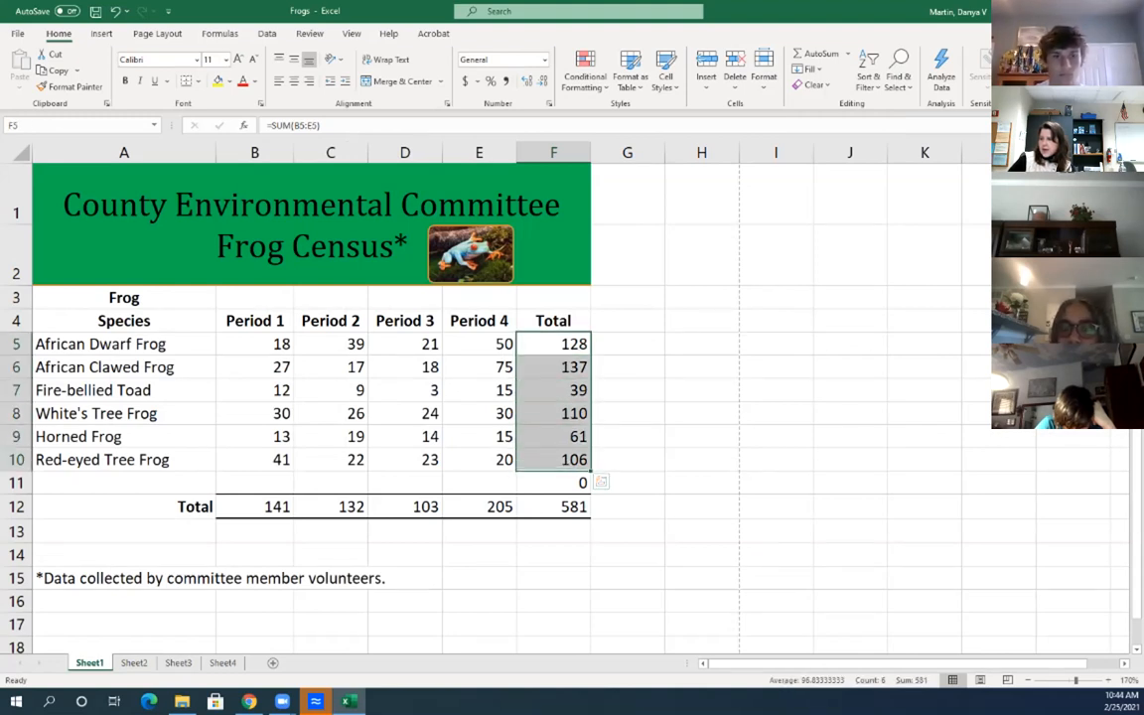
{"action": "left_click_drag", "start_coordinate": [518, 397], "coordinate": [592, 397]}
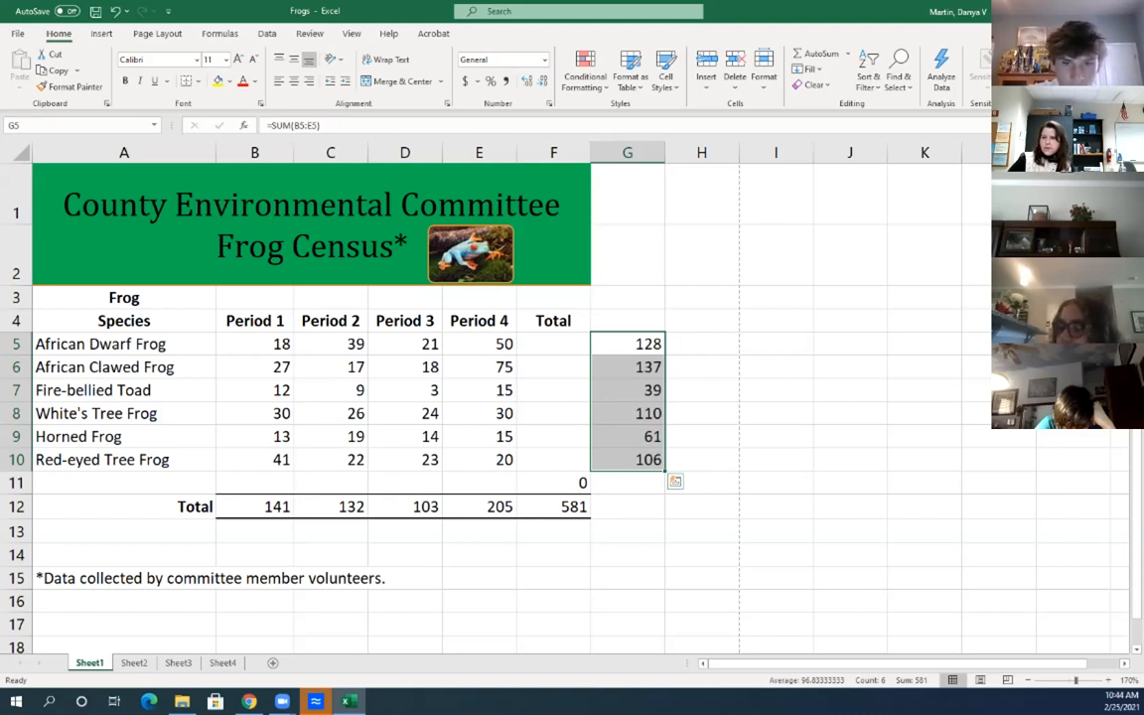
{"action": "double_click", "coordinate": [548, 506]}
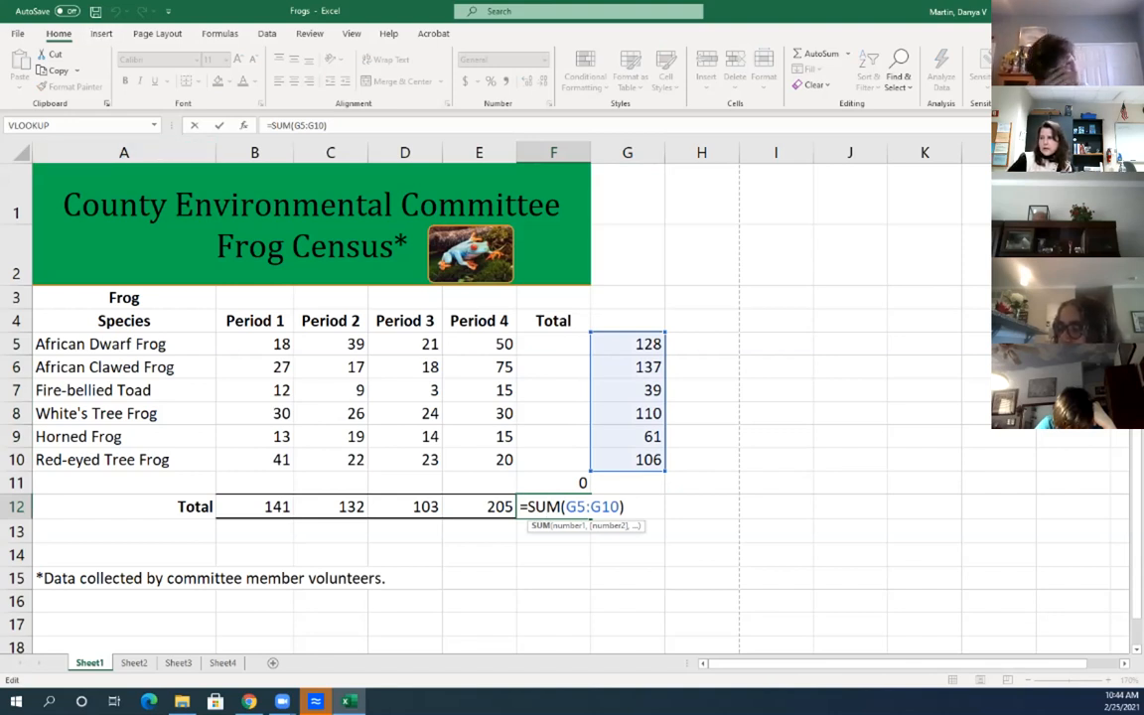
{"action": "left_click", "coordinate": [557, 393]}
{"action": "left_click", "coordinate": [116, 12]}
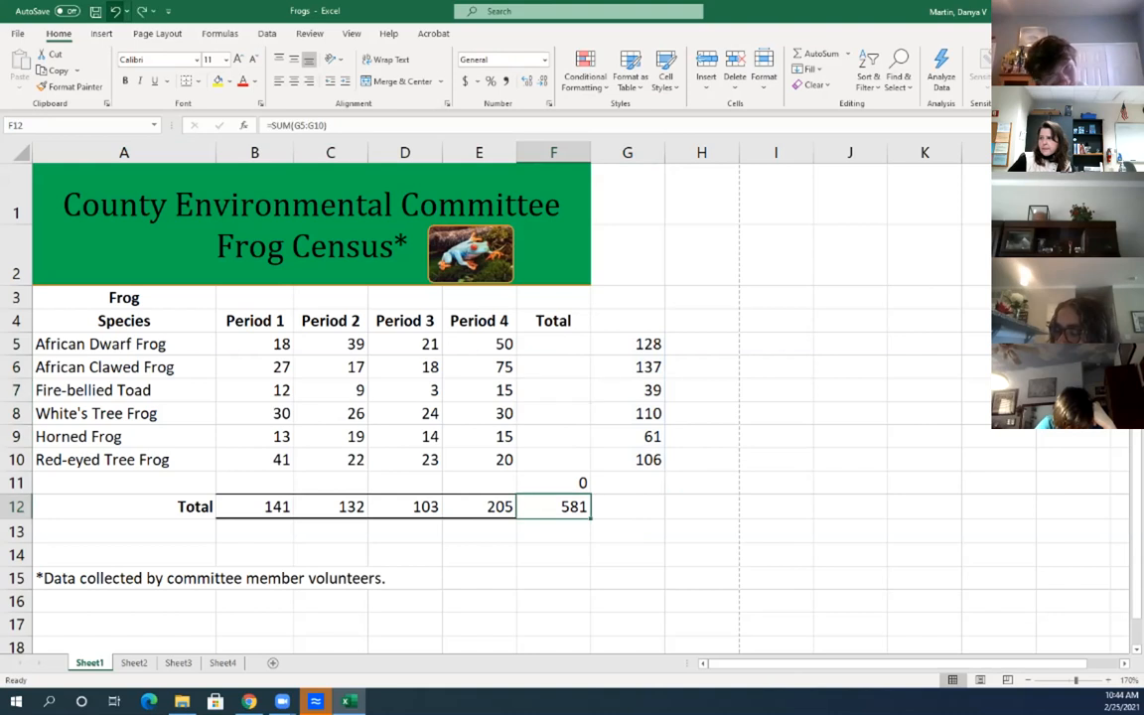
{"action": "left_click", "coordinate": [116, 12]}
{"action": "left_click", "coordinate": [15, 391]}
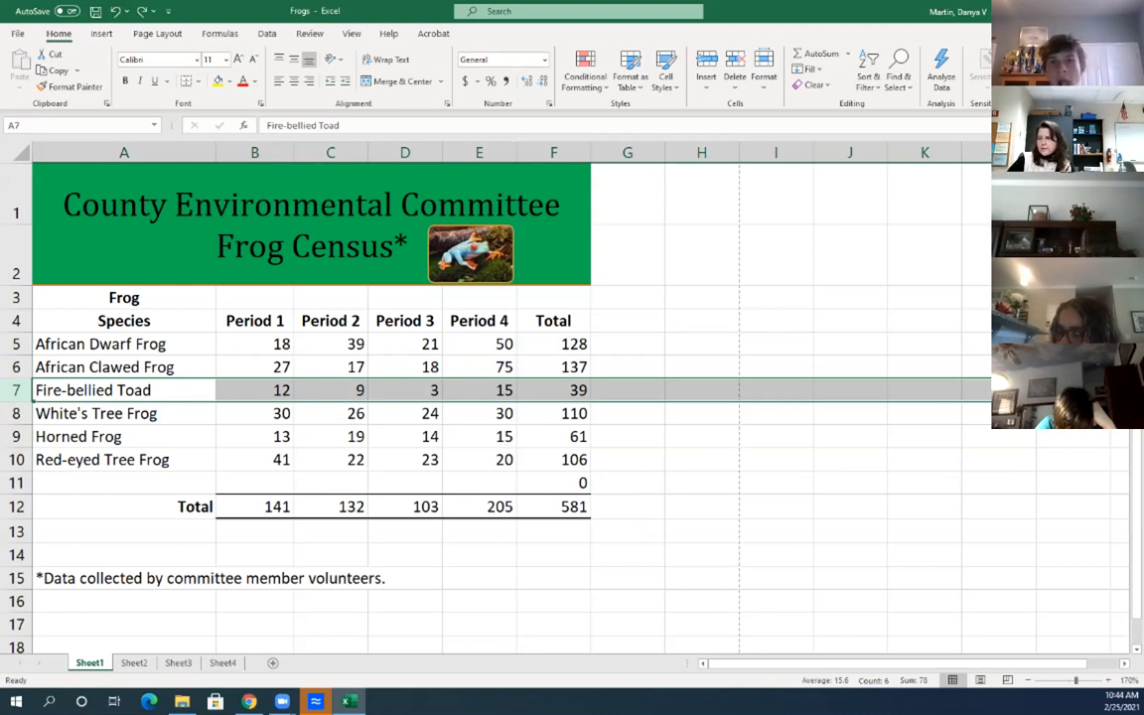
Insert a blank row above Fire-bellied Toad and confirm the total =SUM(F5:F11) still reads 581
{"action": "double_click", "coordinate": [561, 507]}
{"action": "key", "text": "Return"}
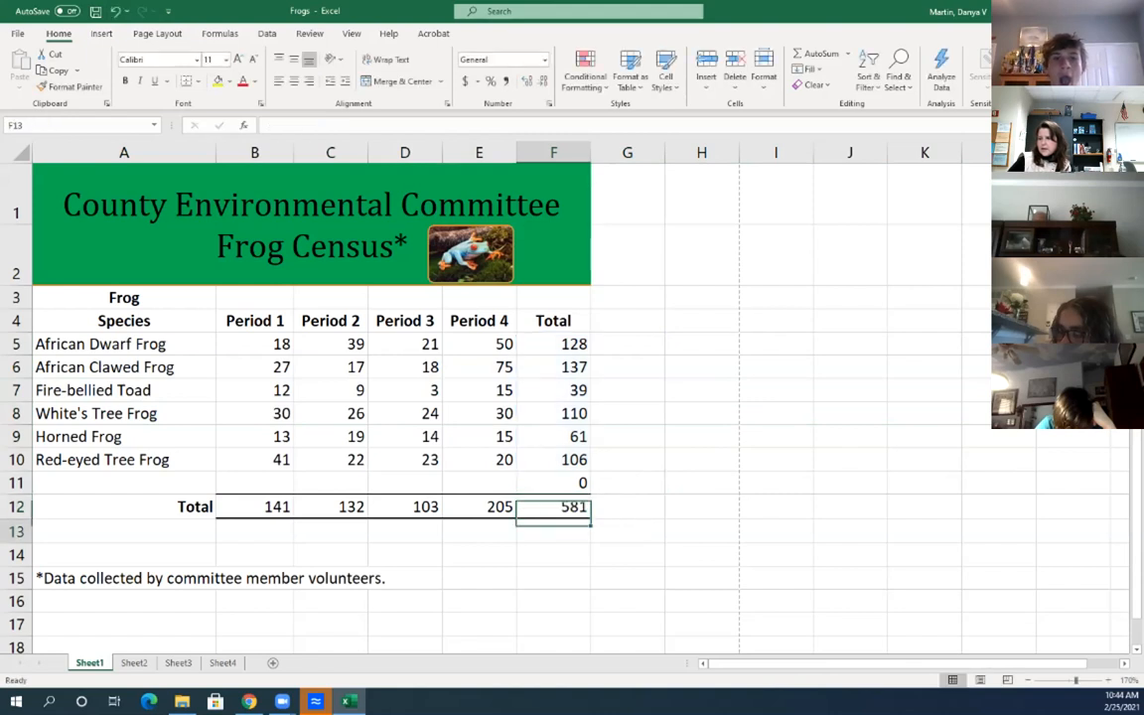
{"action": "left_click", "coordinate": [16, 390]}
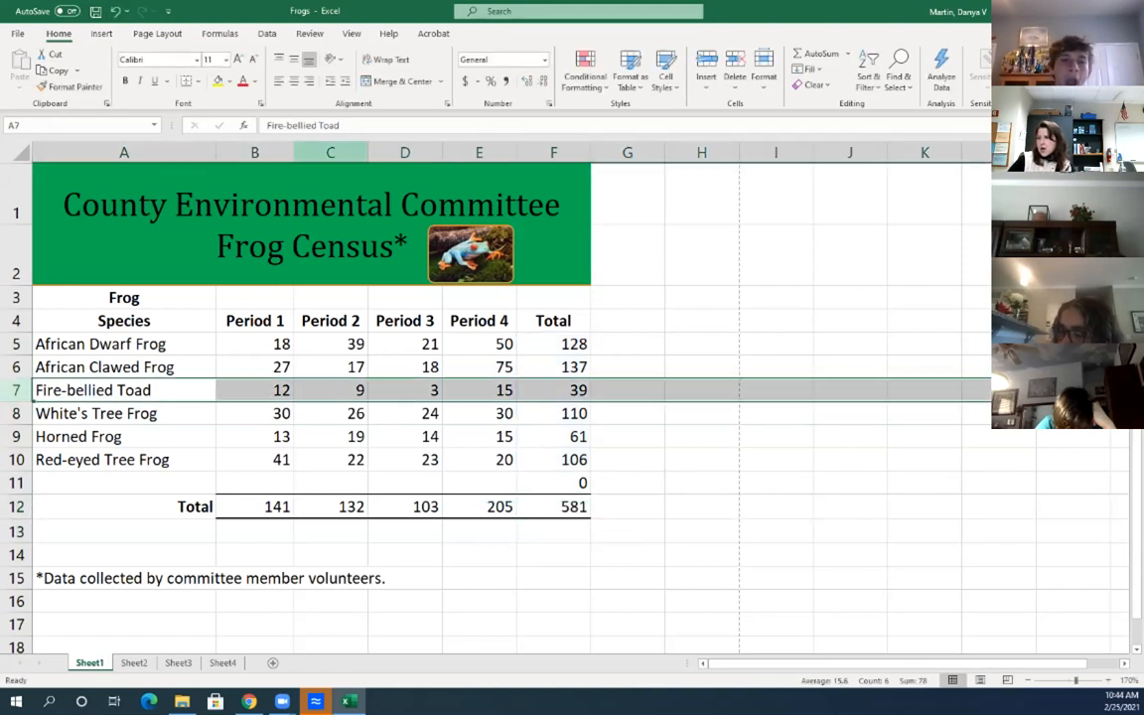
{"action": "left_click", "coordinate": [706, 70]}
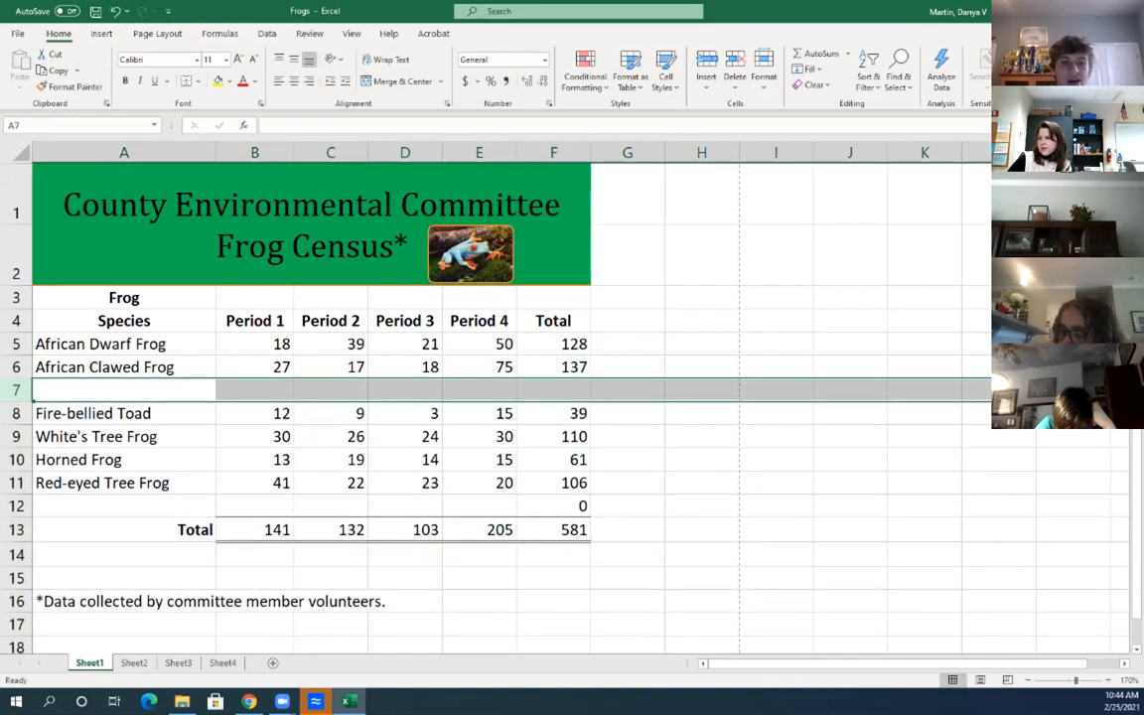
{"action": "double_click", "coordinate": [553, 530]}
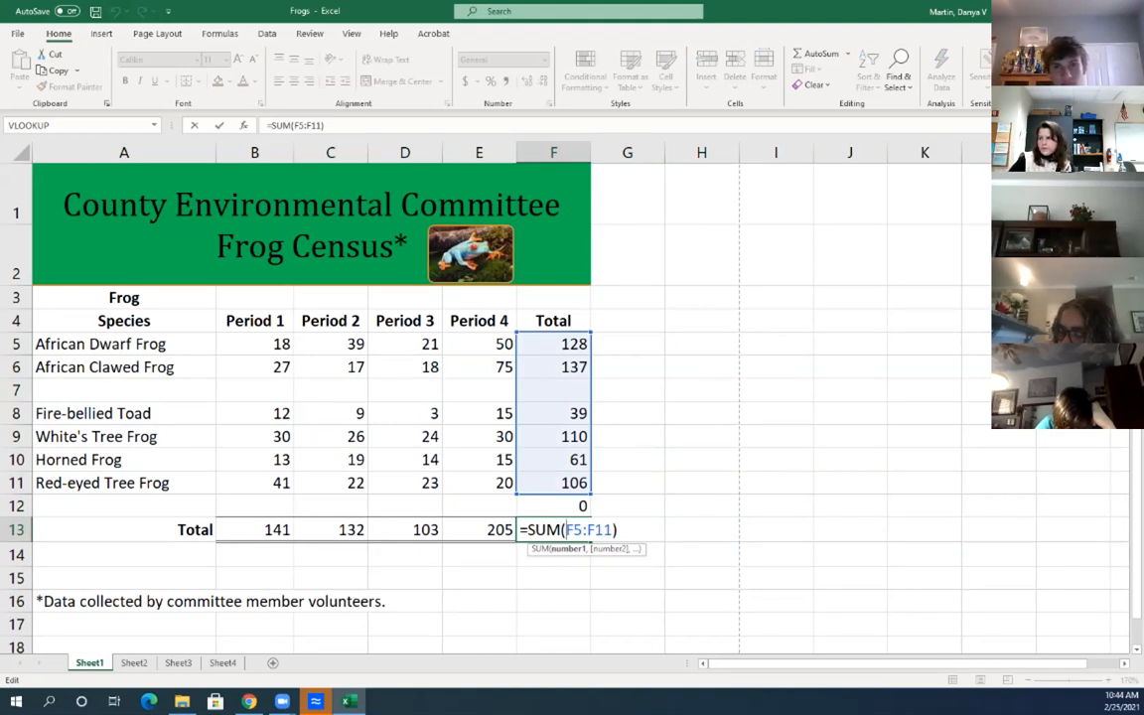
{"action": "key", "text": "Return"}
{"action": "left_click", "coordinate": [702, 391]}
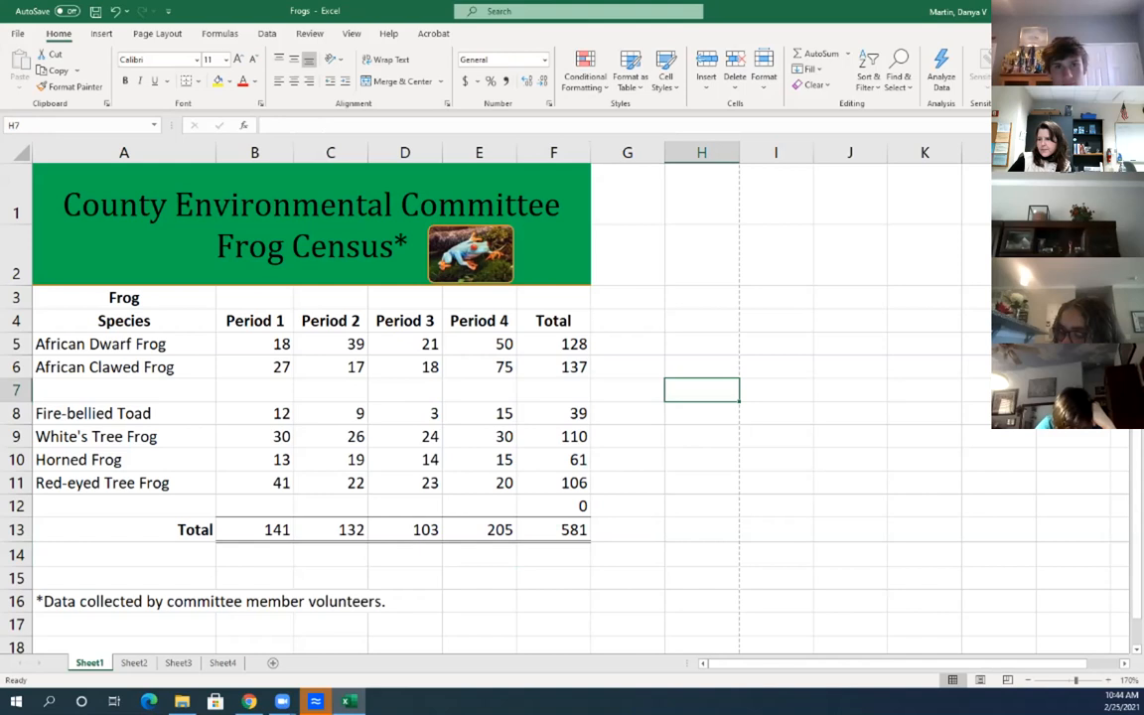
On Sheet2, enter 1 in A6 and 2 in A7
{"action": "left_click", "coordinate": [134, 664]}
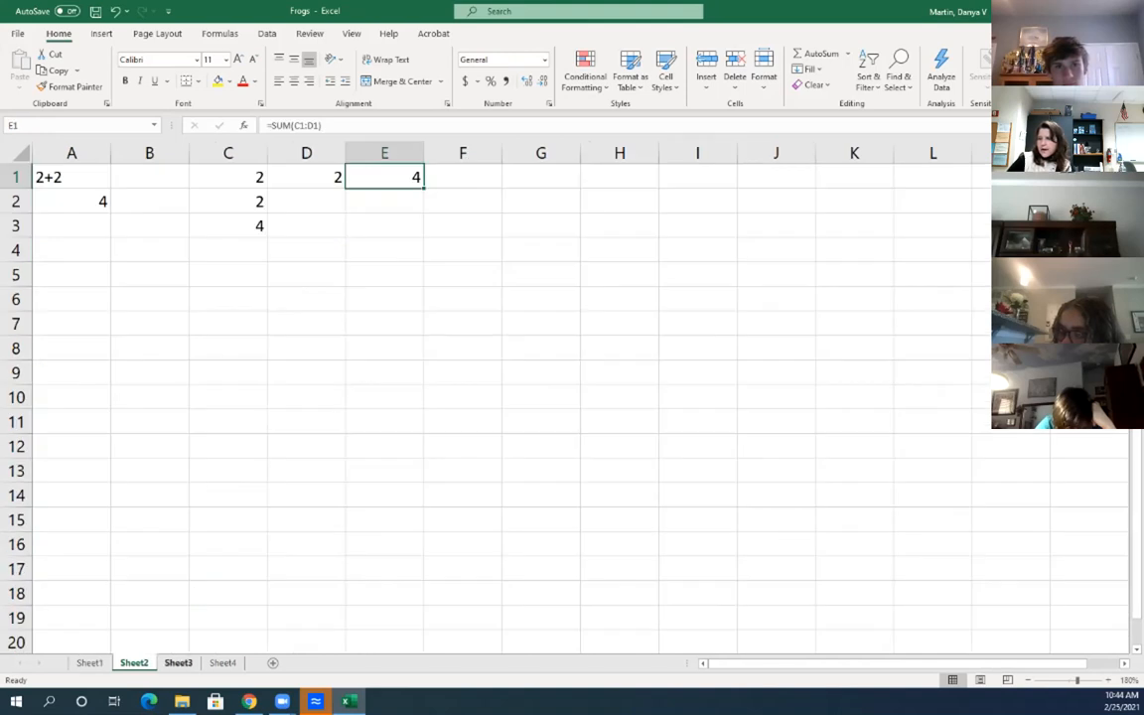
{"action": "left_click", "coordinate": [71, 299]}
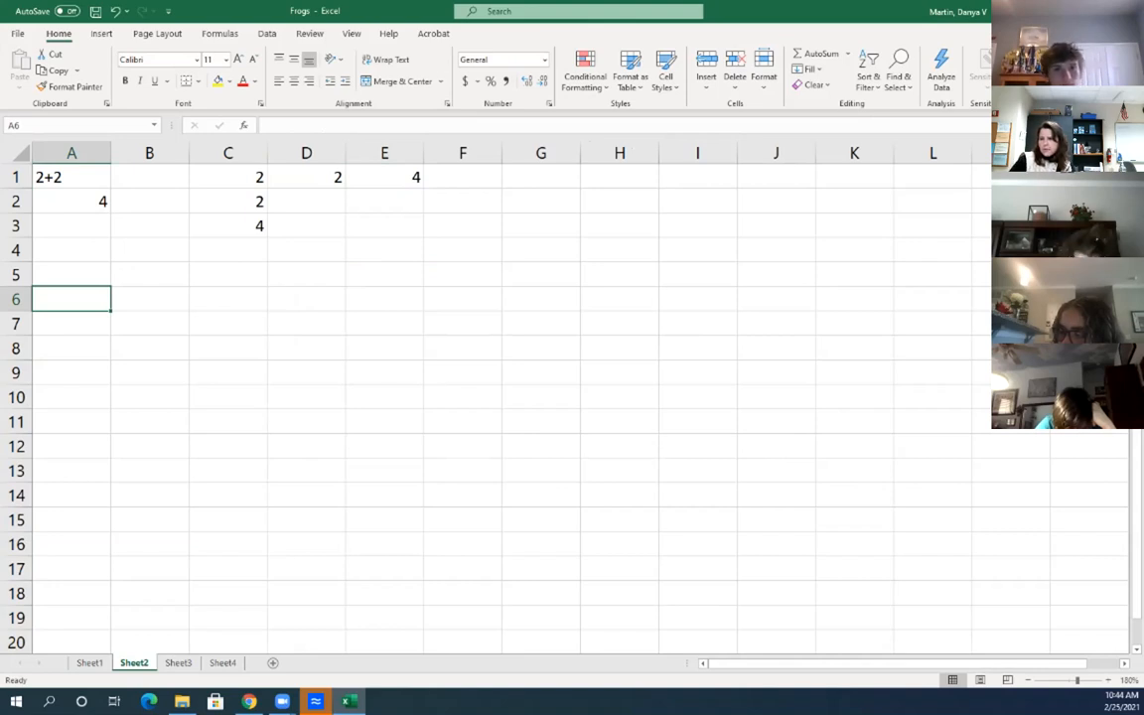
{"action": "type", "text": "1"}
{"action": "key", "text": "Return"}
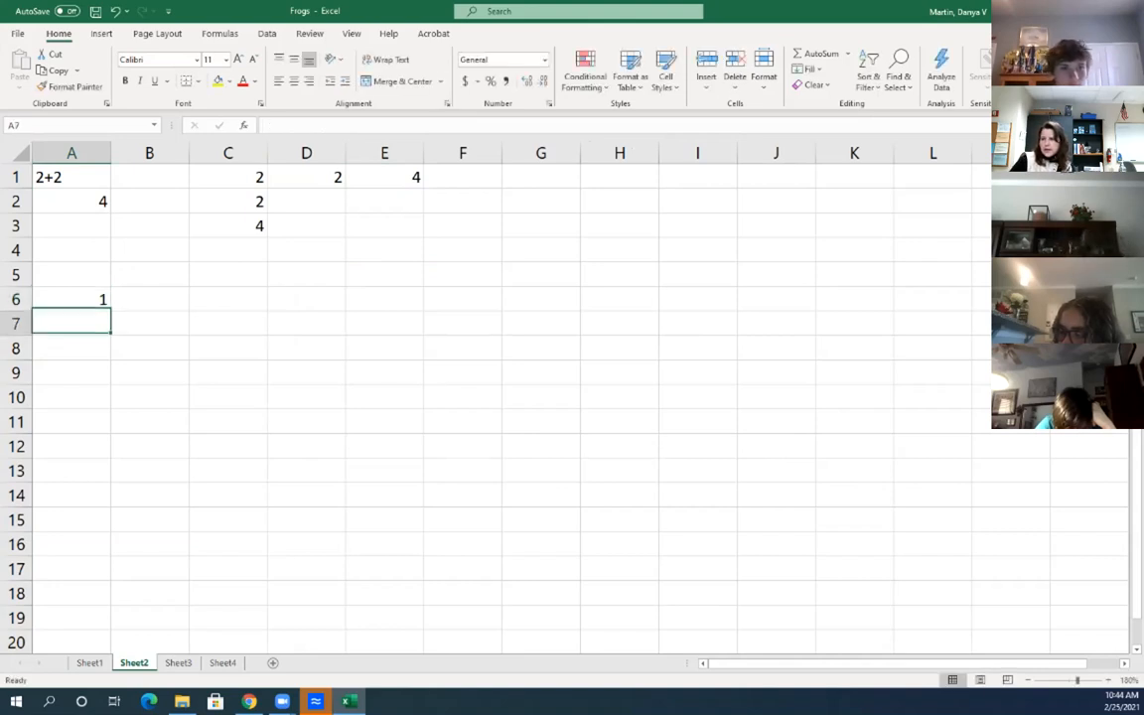
{"action": "type", "text": "2"}
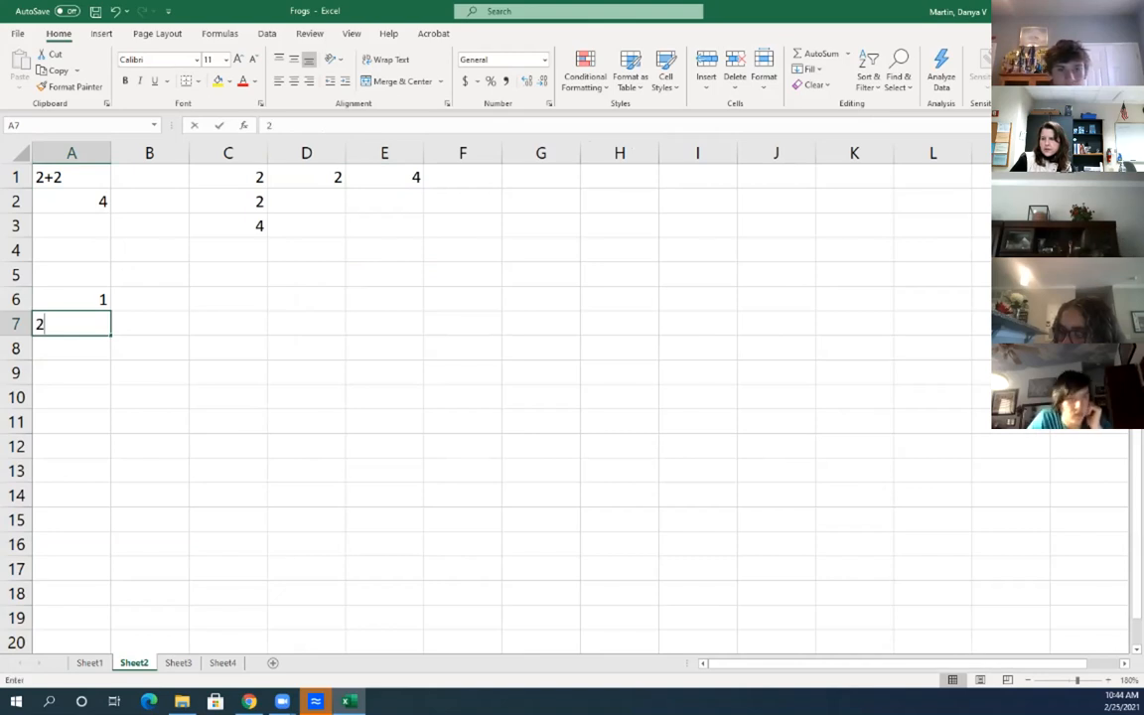
{"action": "key", "text": "Return"}
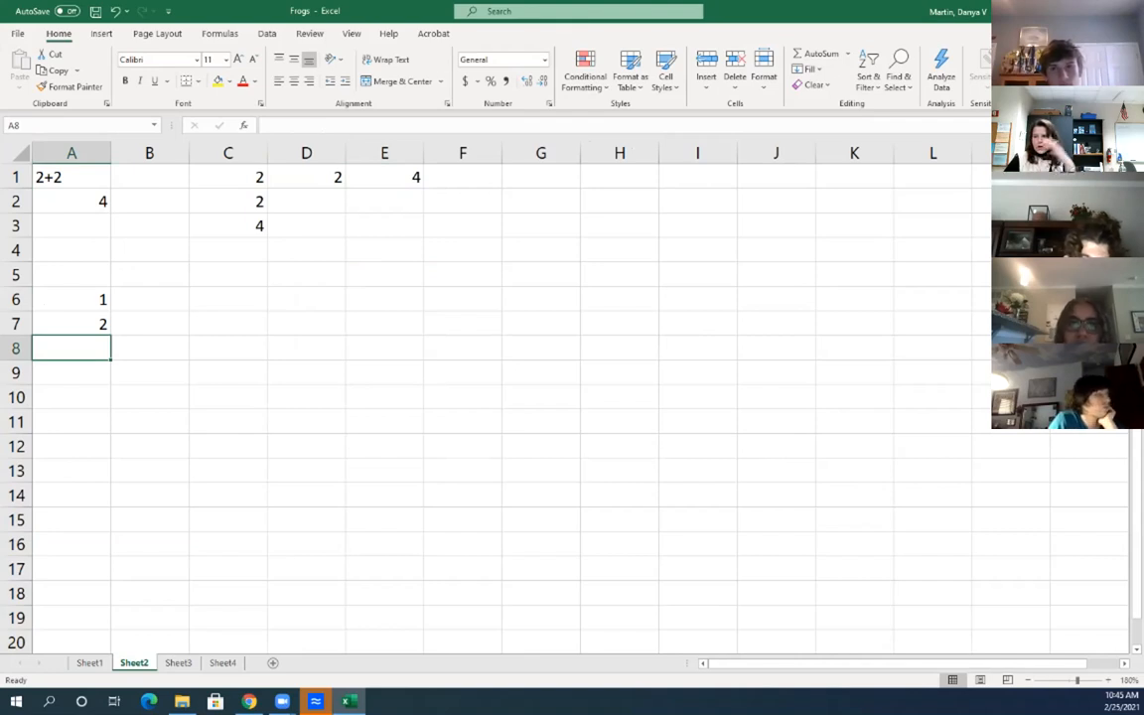
Select A6:A7 and fill the 1, 2 pattern down to A19, giving 1–14
{"action": "left_click", "coordinate": [149, 347]}
{"action": "key", "text": "Right"}
{"action": "key", "text": "Right"}
{"action": "key", "text": "Right"}
{"action": "key", "text": "Right"}
{"action": "key", "text": "Left"}
{"action": "key", "text": "Left"}
{"action": "key", "text": "Left"}
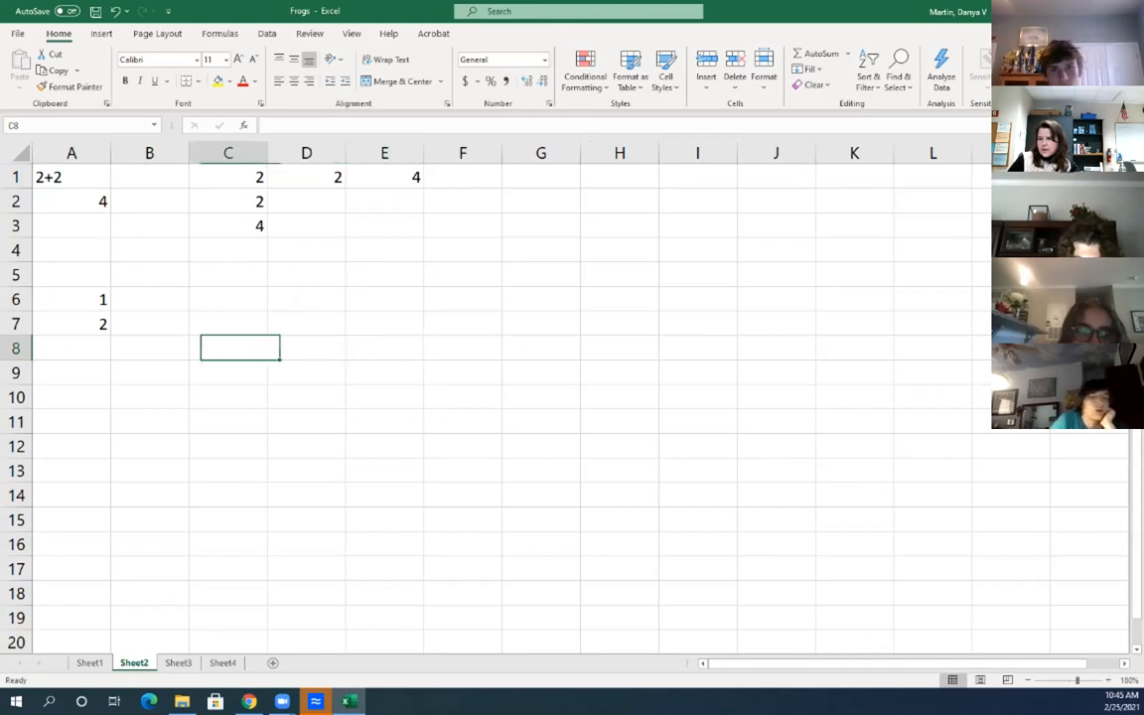
{"action": "key", "text": "Left"}
{"action": "key", "text": "Left"}
{"action": "key", "text": "Down"}
{"action": "key", "text": "Down"}
{"action": "key", "text": "Down"}
{"action": "key", "text": "Down"}
{"action": "key", "text": "Up"}
{"action": "key", "text": "Up"}
{"action": "key", "text": "Up"}
{"action": "key", "text": "Up"}
{"action": "key", "text": "Up"}
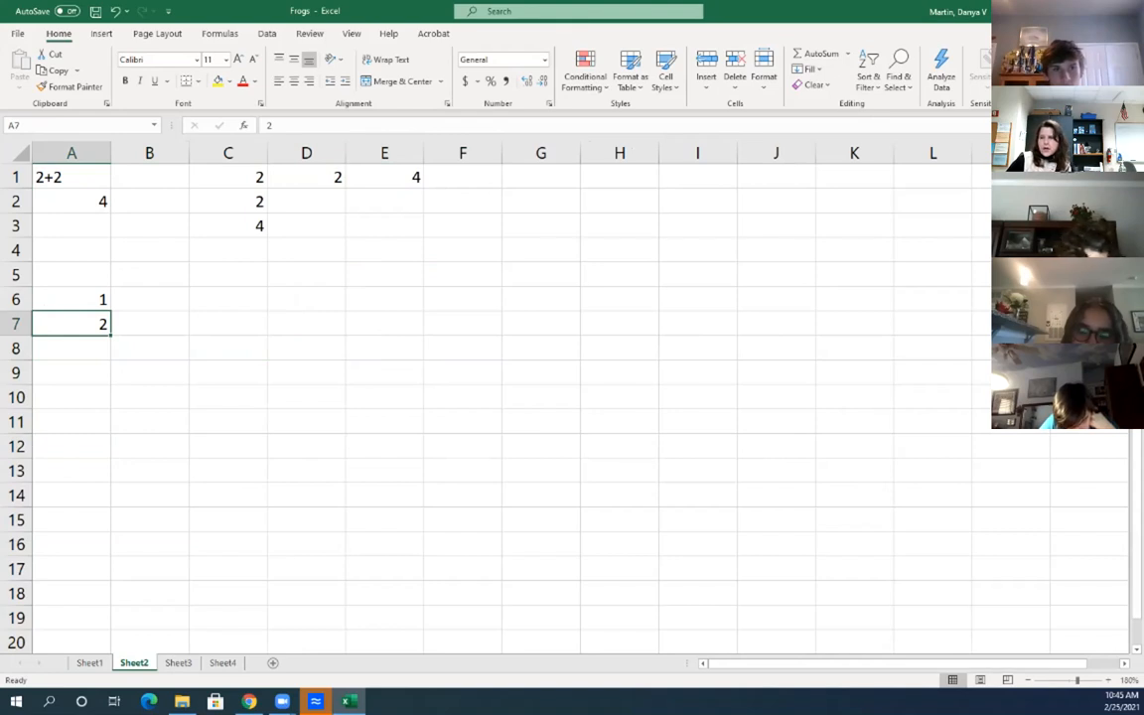
{"action": "key", "text": "Up"}
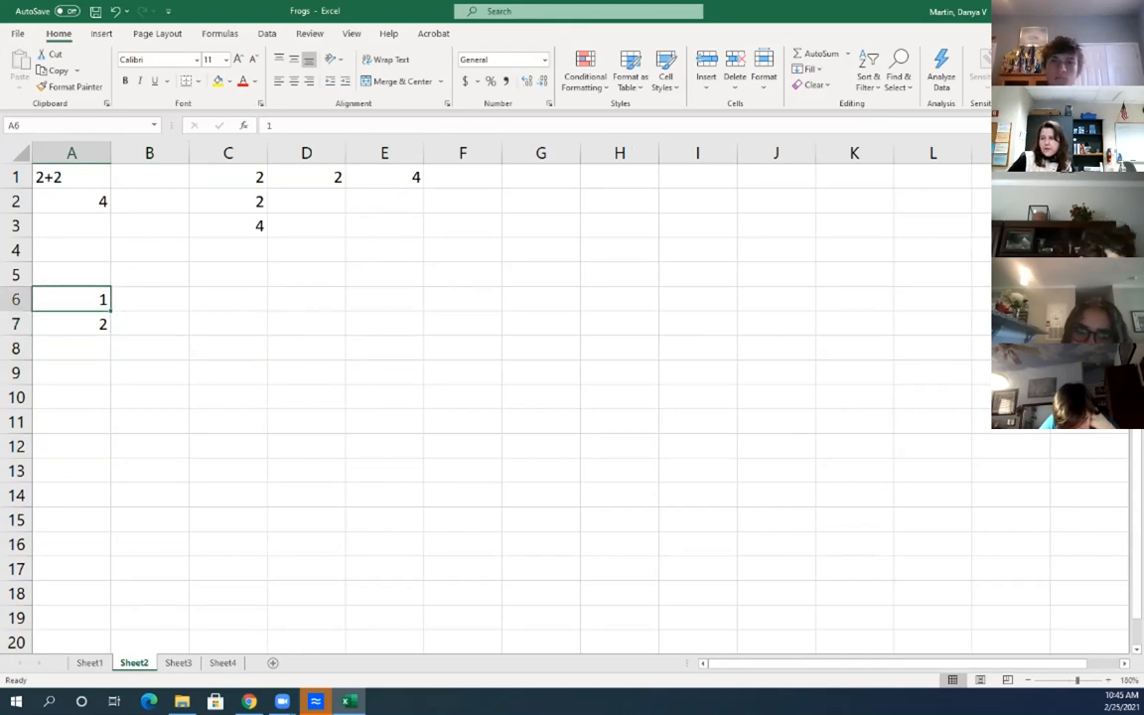
{"action": "key", "text": "shift+Down"}
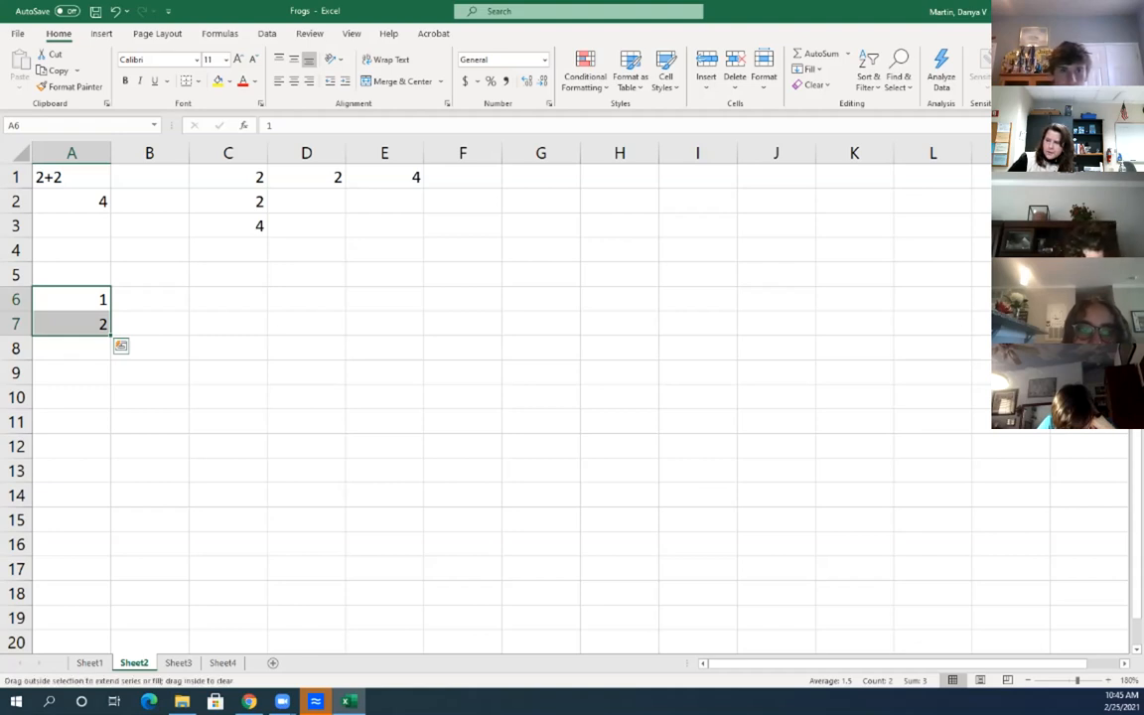
{"action": "left_click_drag", "start_coordinate": [110, 335], "coordinate": [111, 616]}
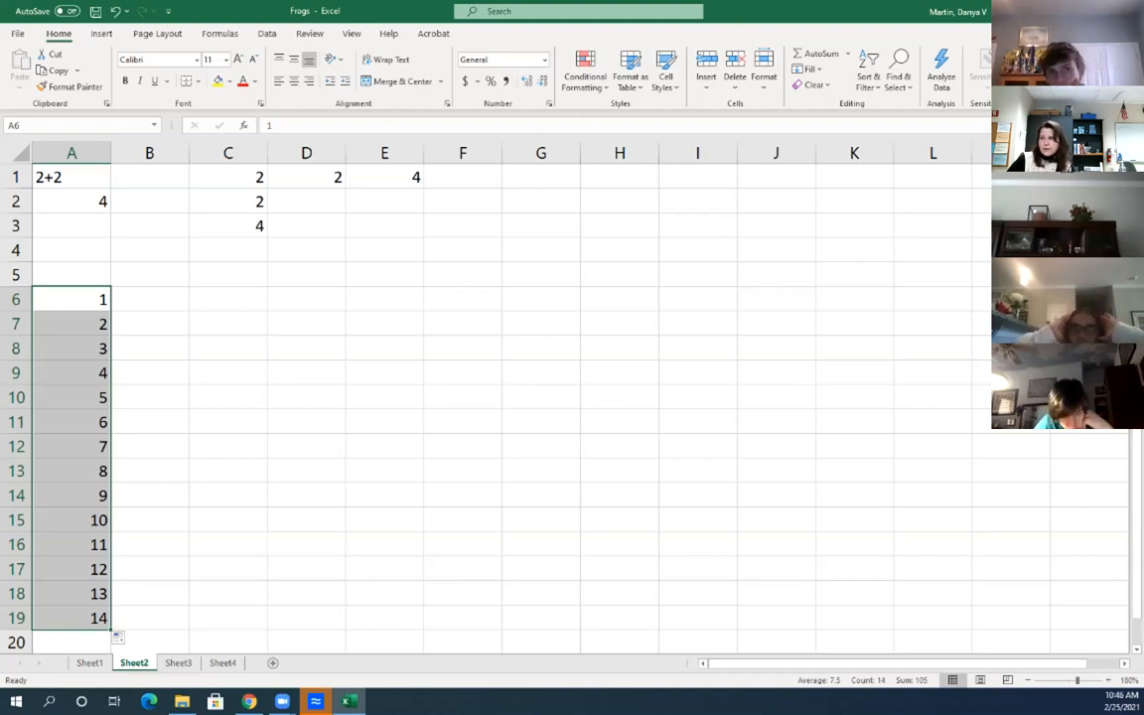
Enter 2 in C6 and 4 in C7, then fill the even series down to C19
{"action": "left_click", "coordinate": [229, 324]}
{"action": "left_click", "coordinate": [229, 299]}
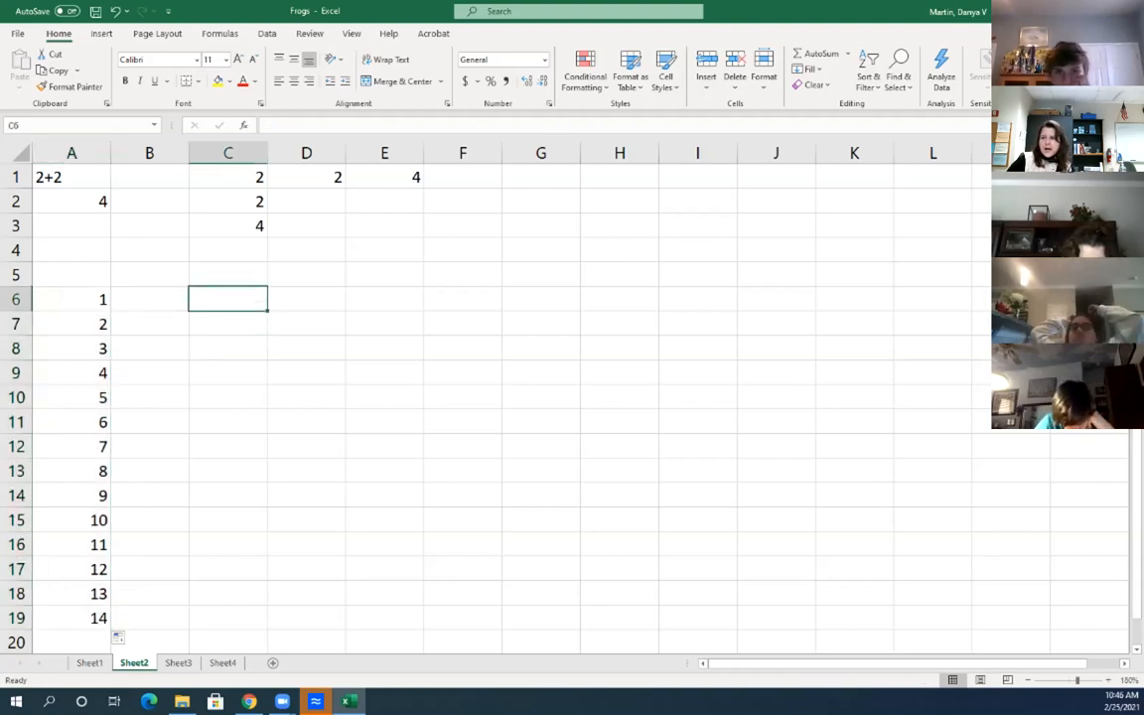
{"action": "type", "text": "2"}
{"action": "key", "text": "Return"}
{"action": "type", "text": "4"}
{"action": "key", "text": "Return"}
{"action": "left_click_drag", "start_coordinate": [228, 299], "coordinate": [269, 621]}
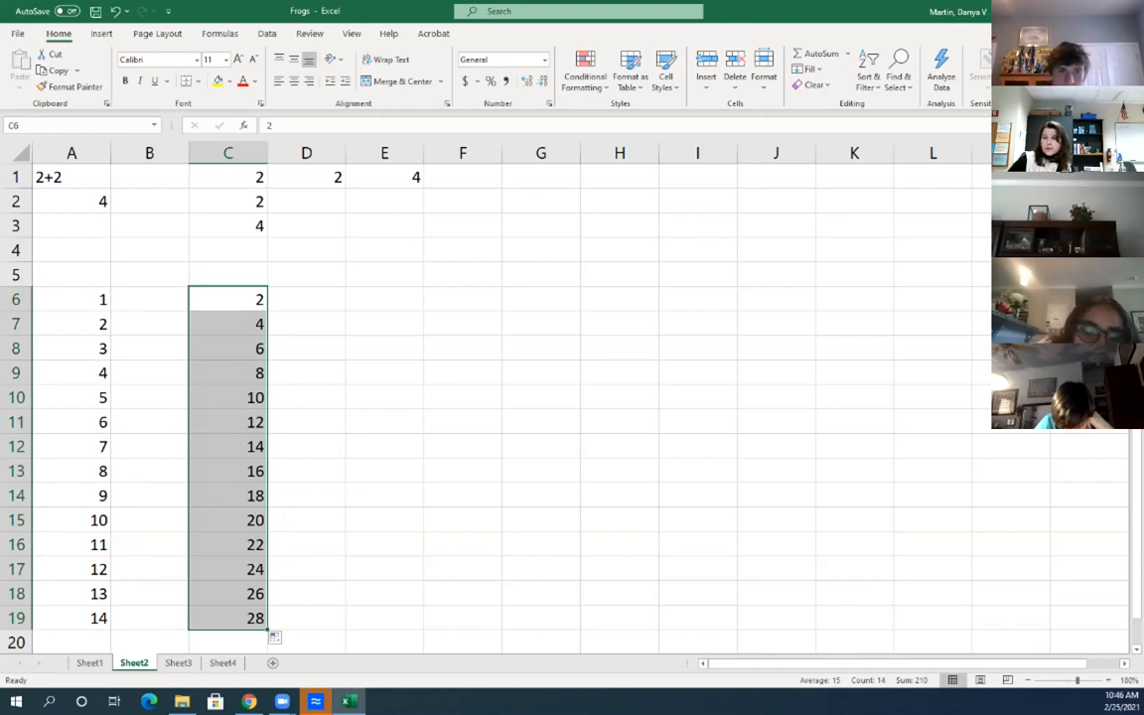
Enter Monday in E6 and fill day names down to E17
{"action": "left_click", "coordinate": [384, 299]}
{"action": "type", "text": "Monday"}
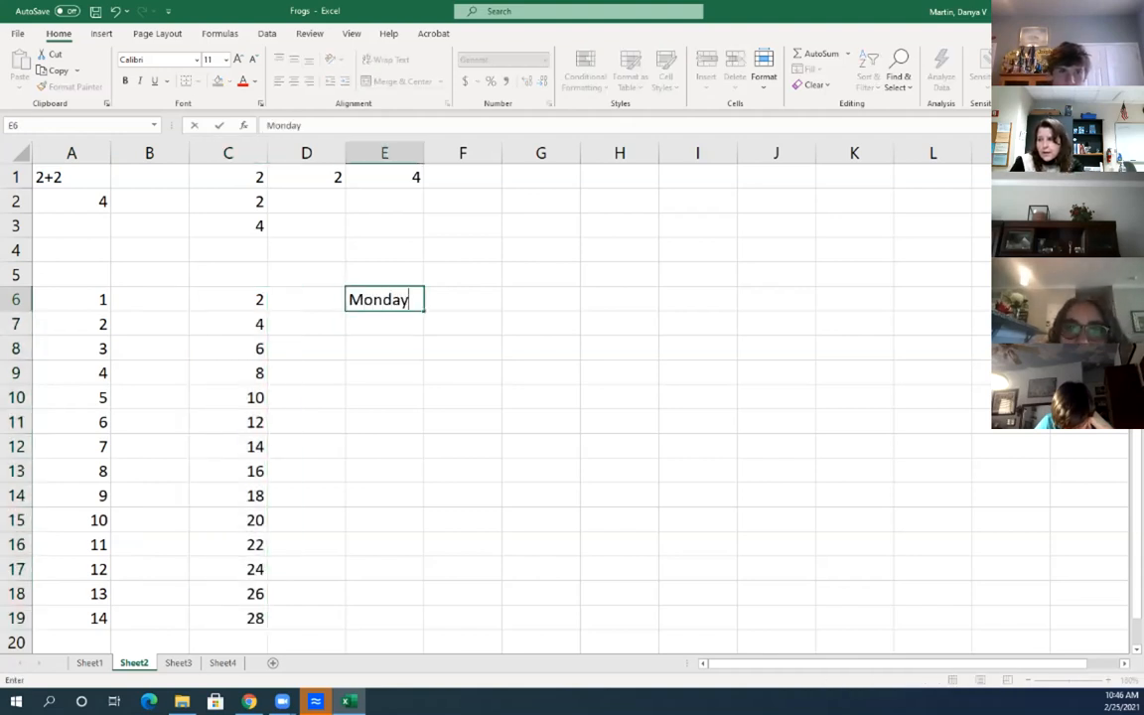
{"action": "key", "text": "Return"}
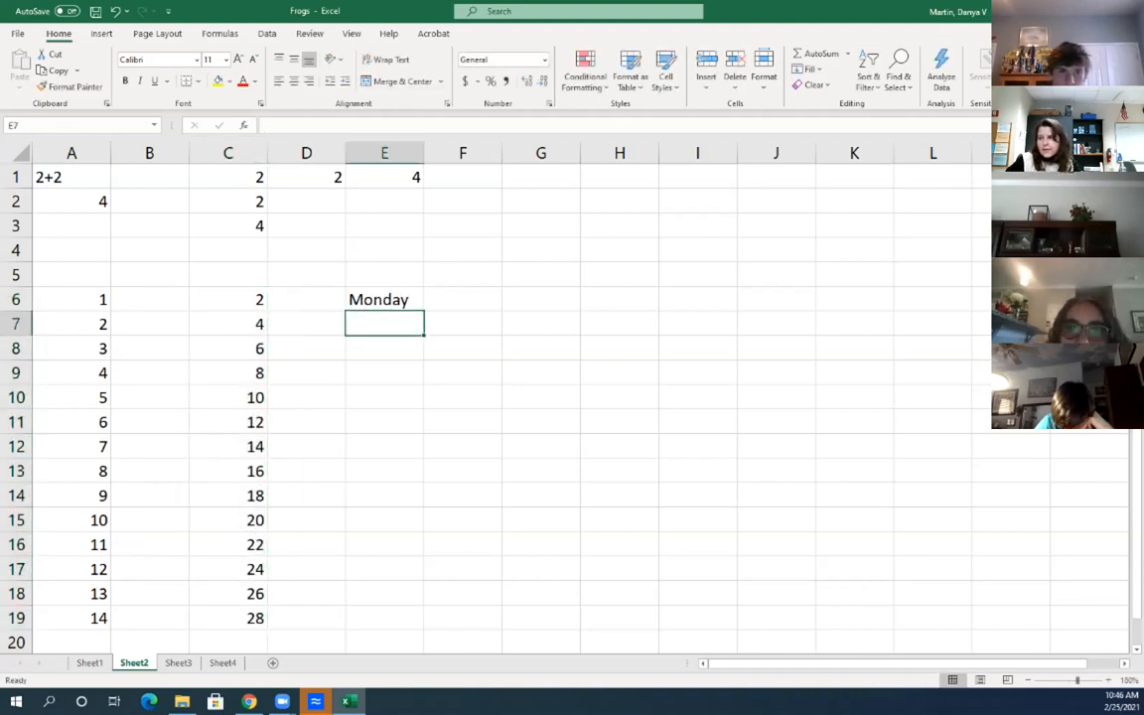
{"action": "left_click", "coordinate": [385, 299]}
{"action": "left_click_drag", "start_coordinate": [424, 310], "coordinate": [427, 578]}
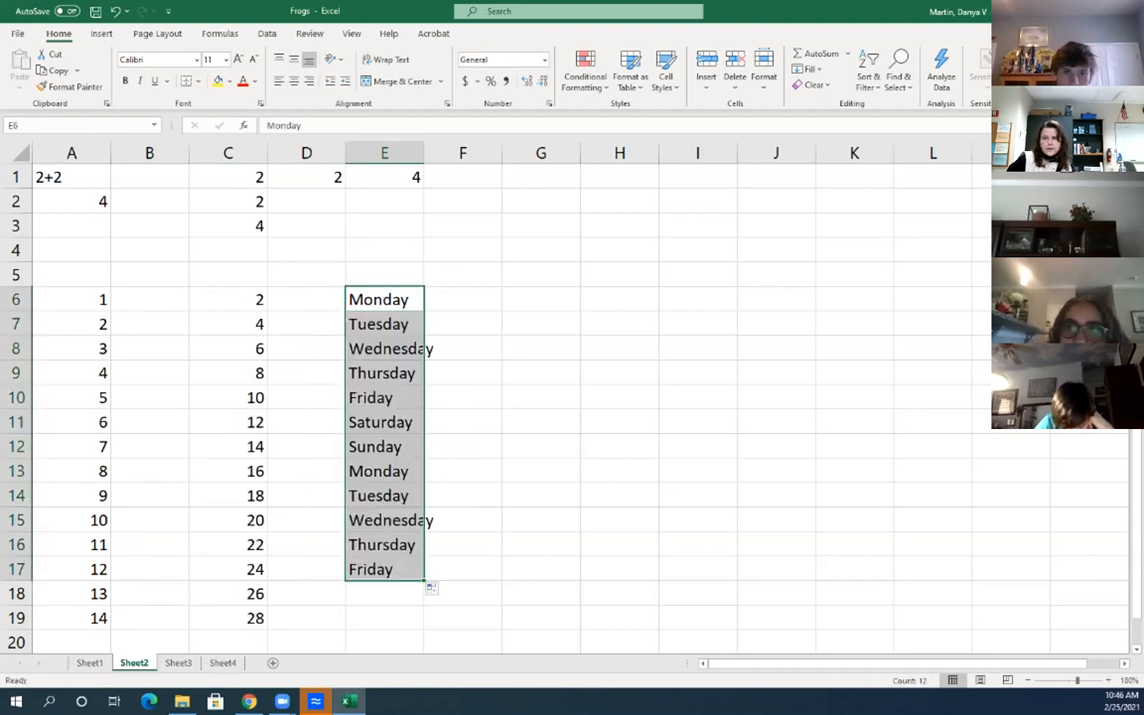
Enter January in G6 and fill the months through December down to G17
{"action": "left_click", "coordinate": [542, 299]}
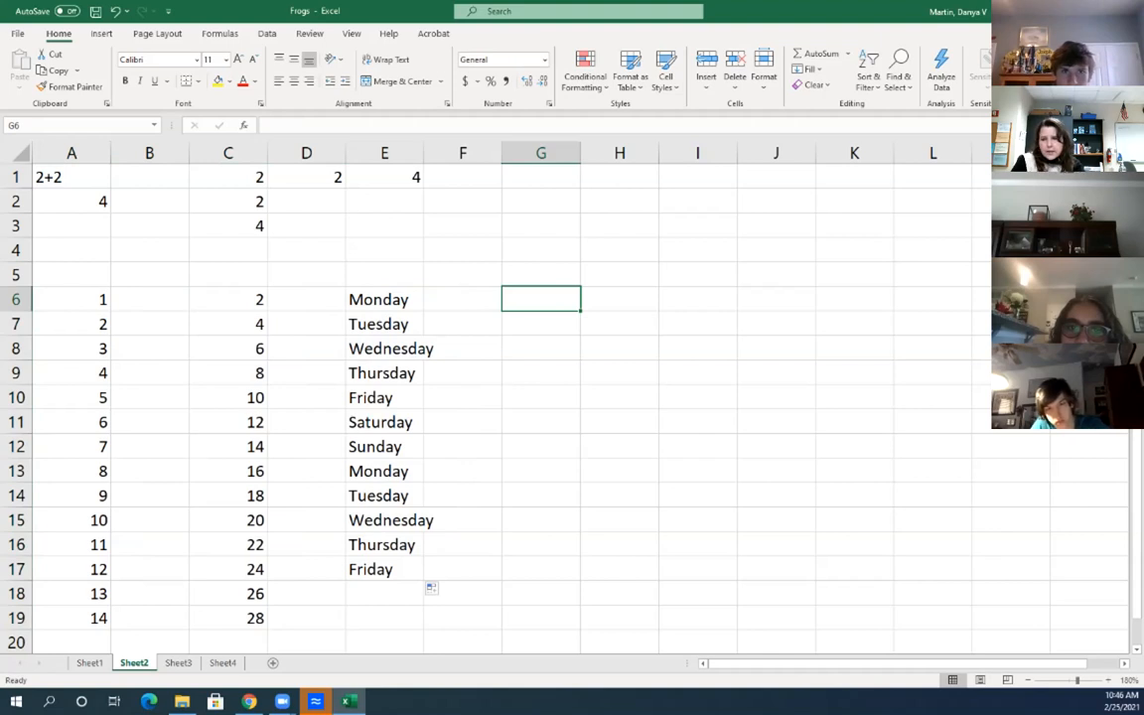
{"action": "type", "text": "January"}
{"action": "key", "text": "Return"}
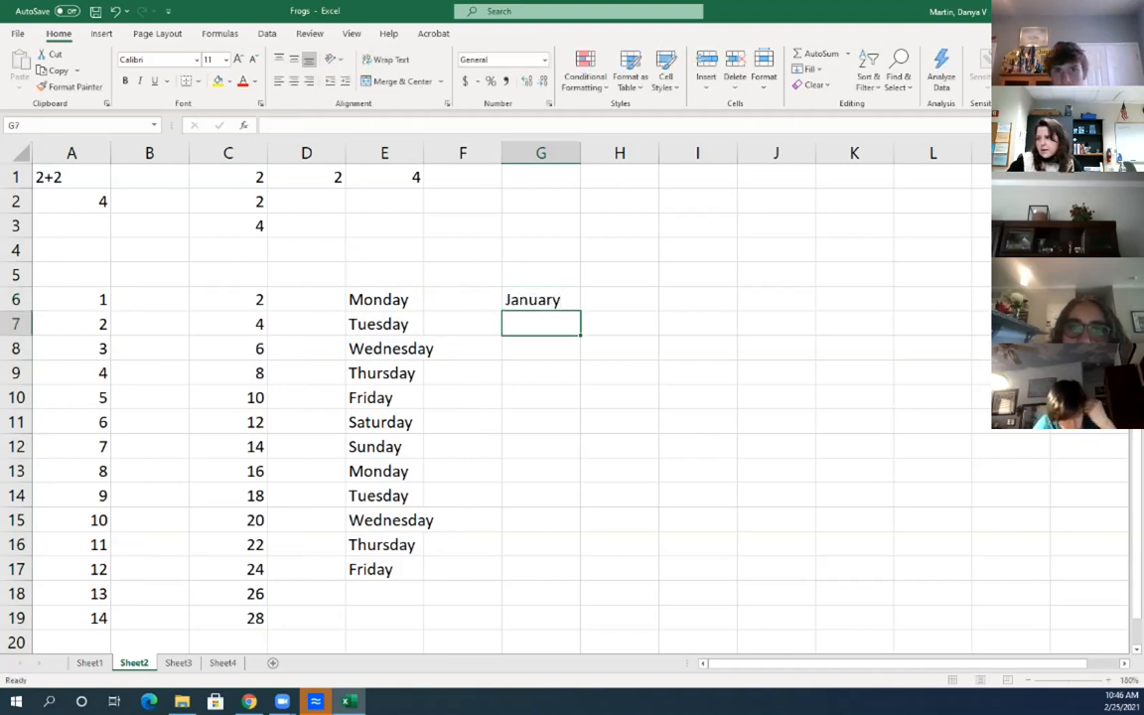
{"action": "left_click", "coordinate": [541, 299]}
{"action": "left_click_drag", "start_coordinate": [581, 311], "coordinate": [583, 576]}
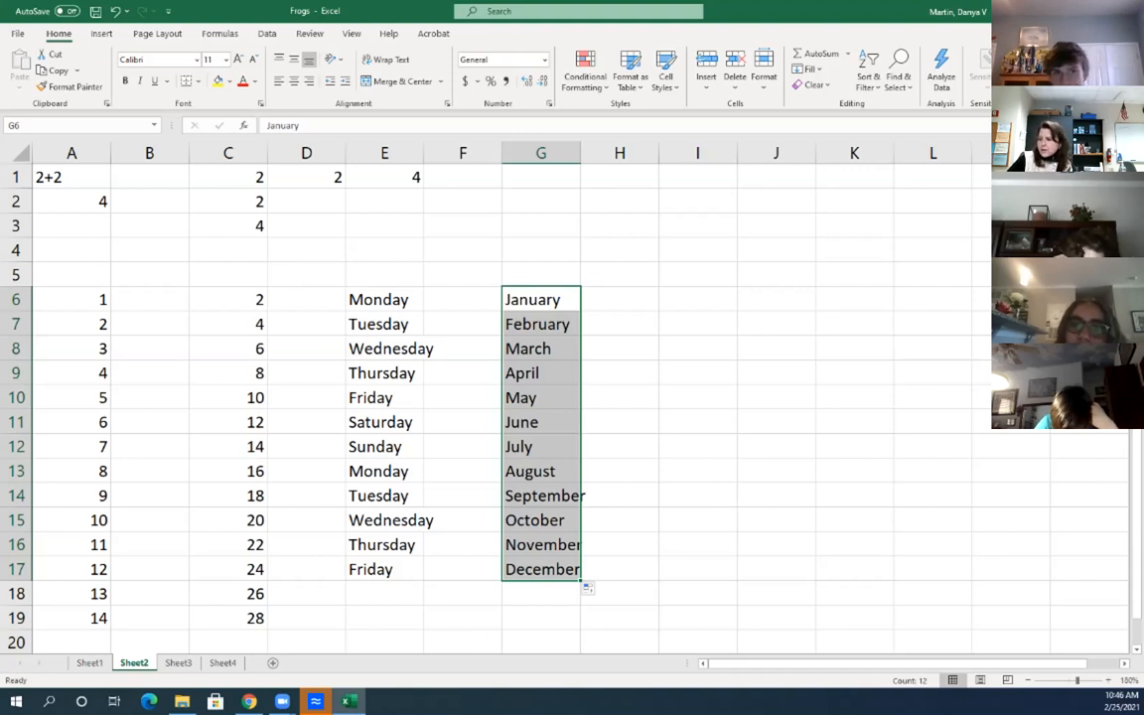
{"action": "left_click", "coordinate": [385, 570]}
Fill I6:I17 from Monday using Fill Weekdays, then return to Sheet1's Frog Census
{"action": "left_click", "coordinate": [698, 300]}
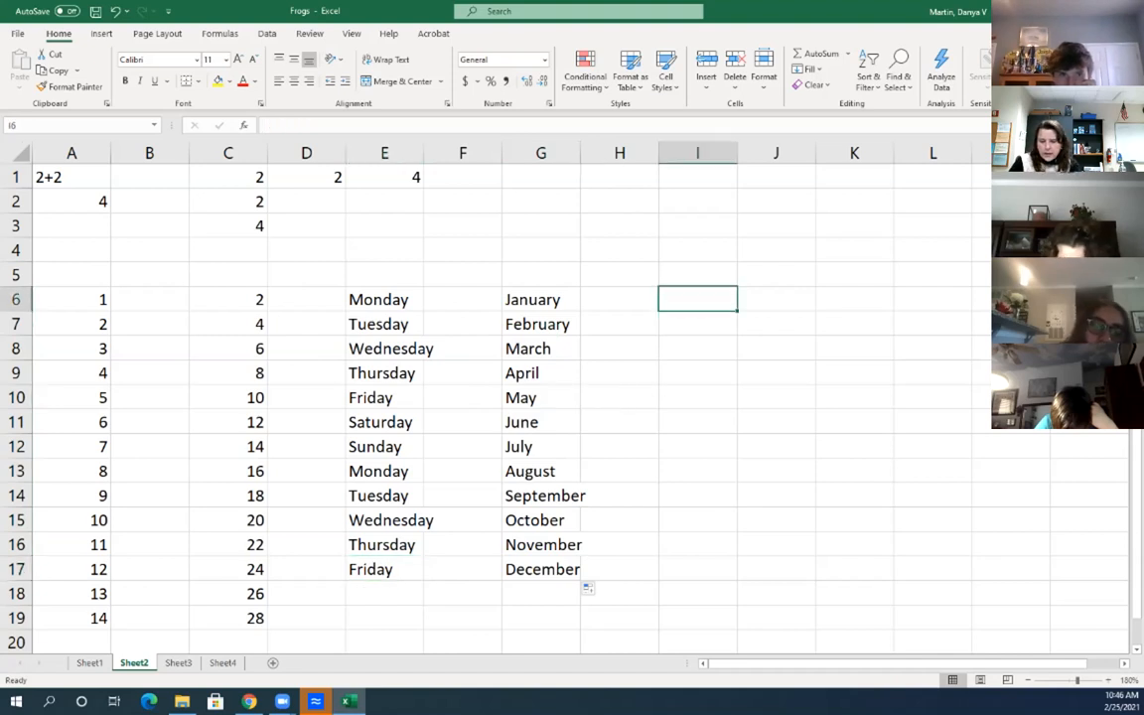
{"action": "type", "text": "Monday"}
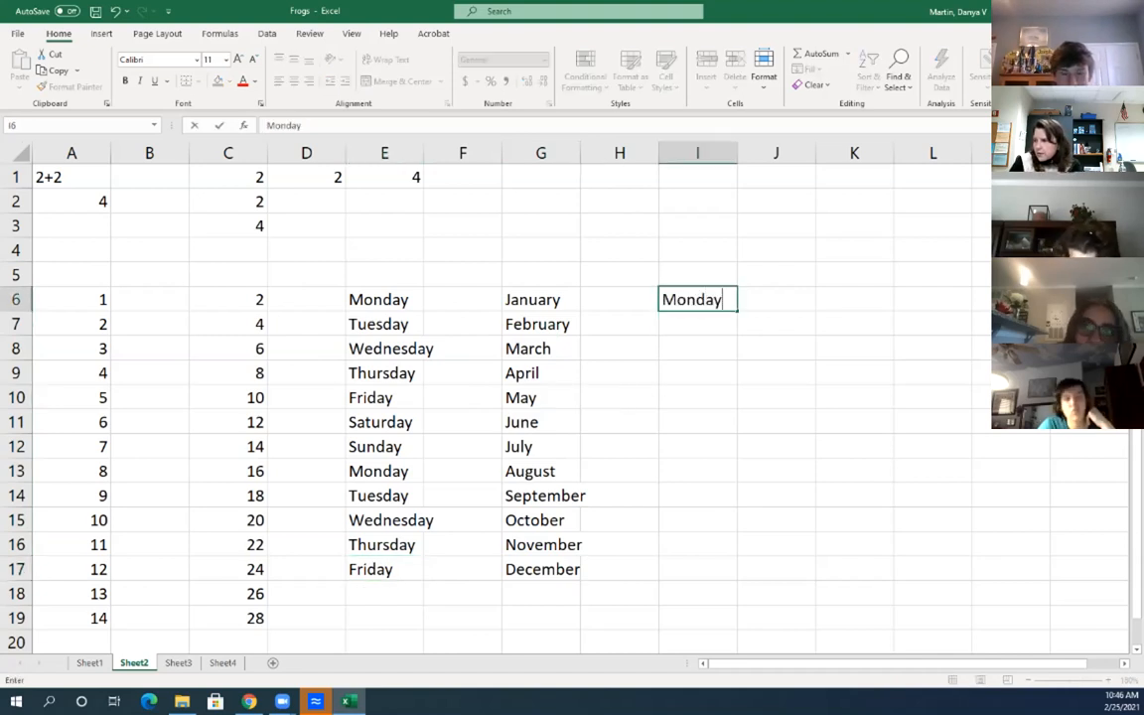
{"action": "key", "text": "Return"}
{"action": "left_click", "coordinate": [697, 300]}
{"action": "left_click_drag", "start_coordinate": [737, 312], "coordinate": [737, 579]}
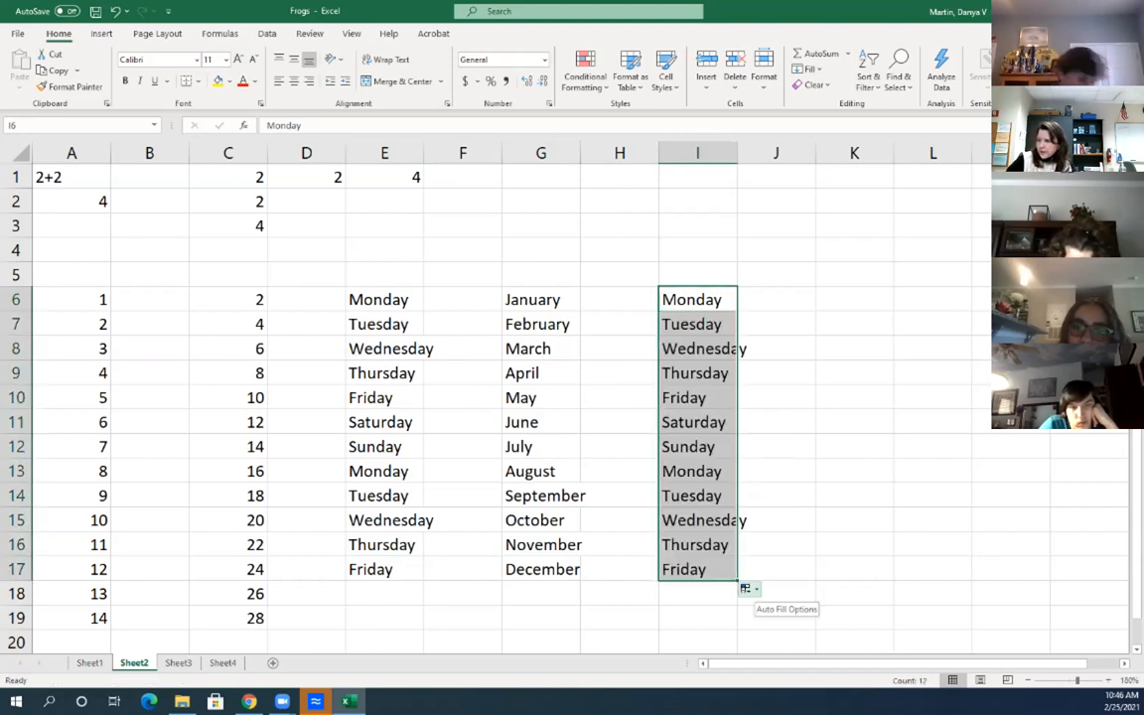
{"action": "left_click", "coordinate": [750, 589]}
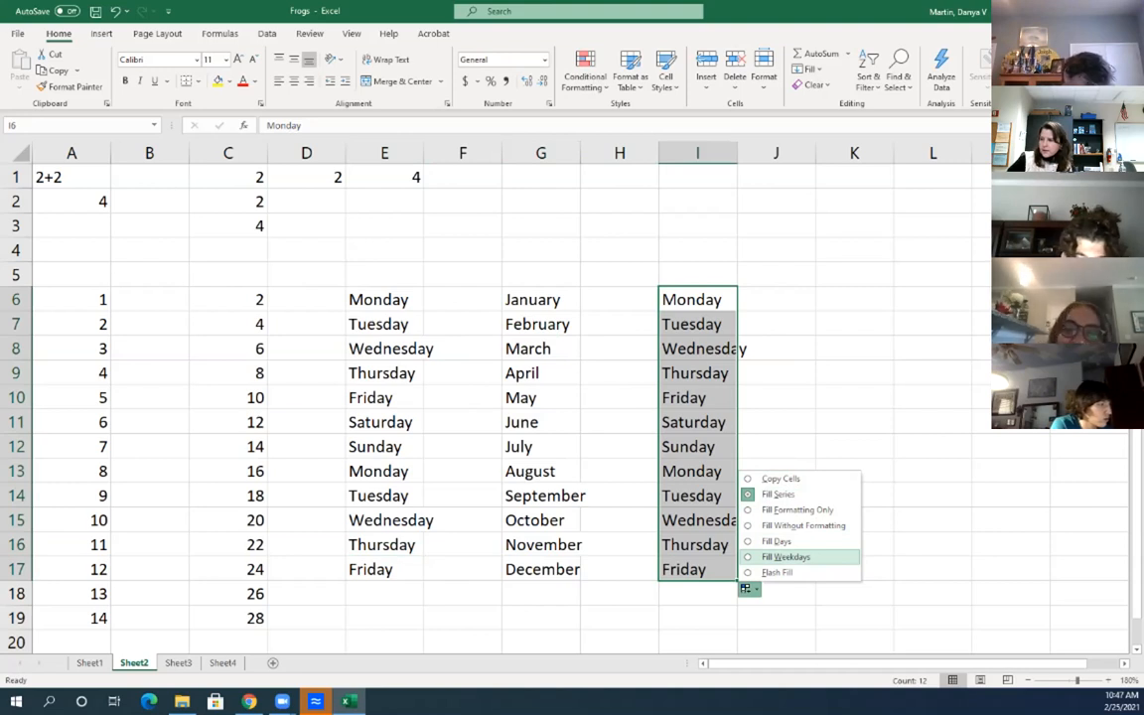
{"action": "left_click", "coordinate": [785, 557]}
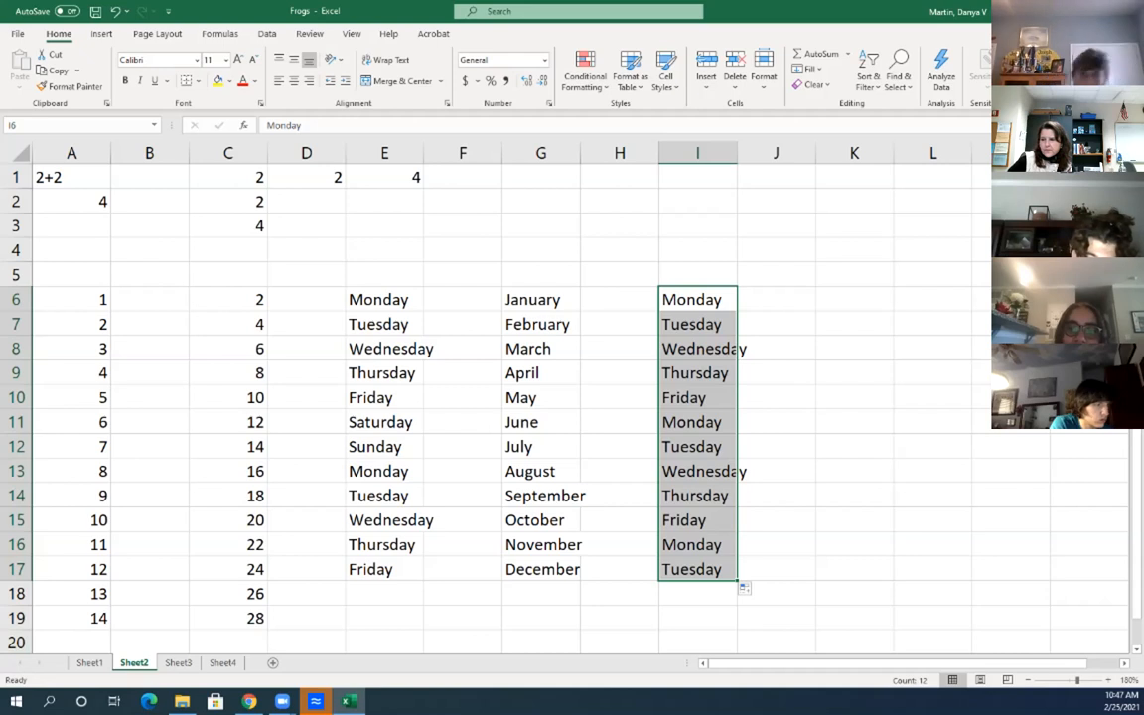
{"action": "left_click", "coordinate": [177, 663]}
{"action": "left_click", "coordinate": [89, 662]}
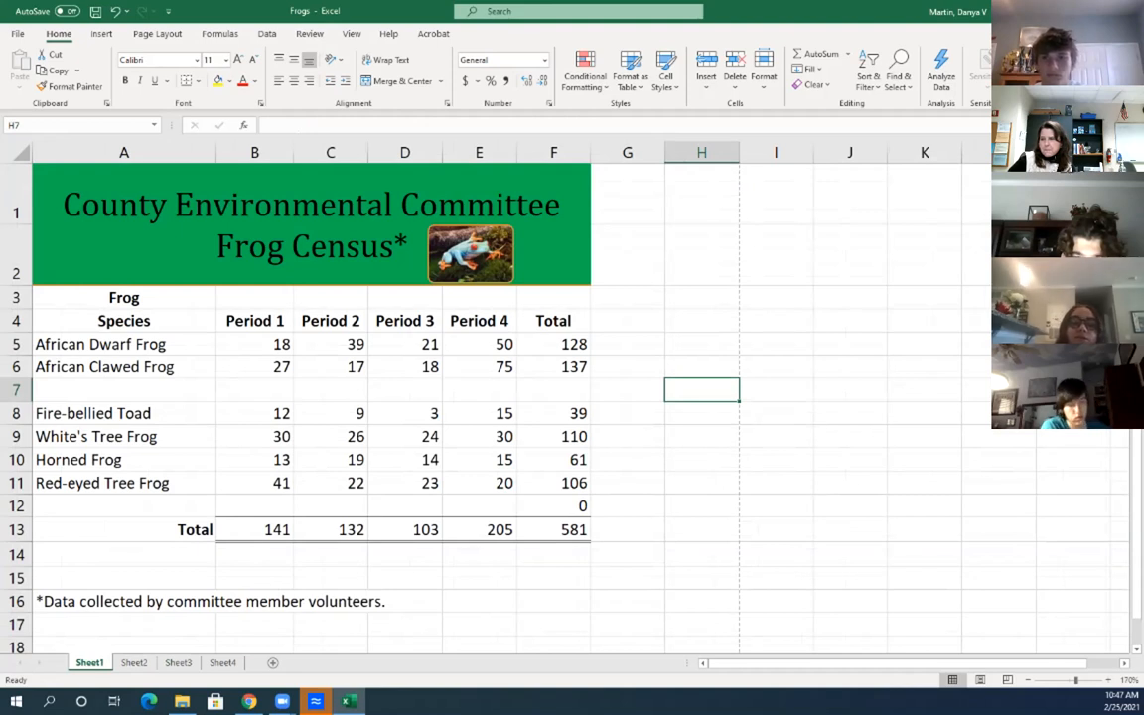
On Sheet2, enter Monday in K6 and fill K6:K17 with Copy Cells so all read Monday
{"action": "left_click", "coordinate": [134, 662]}
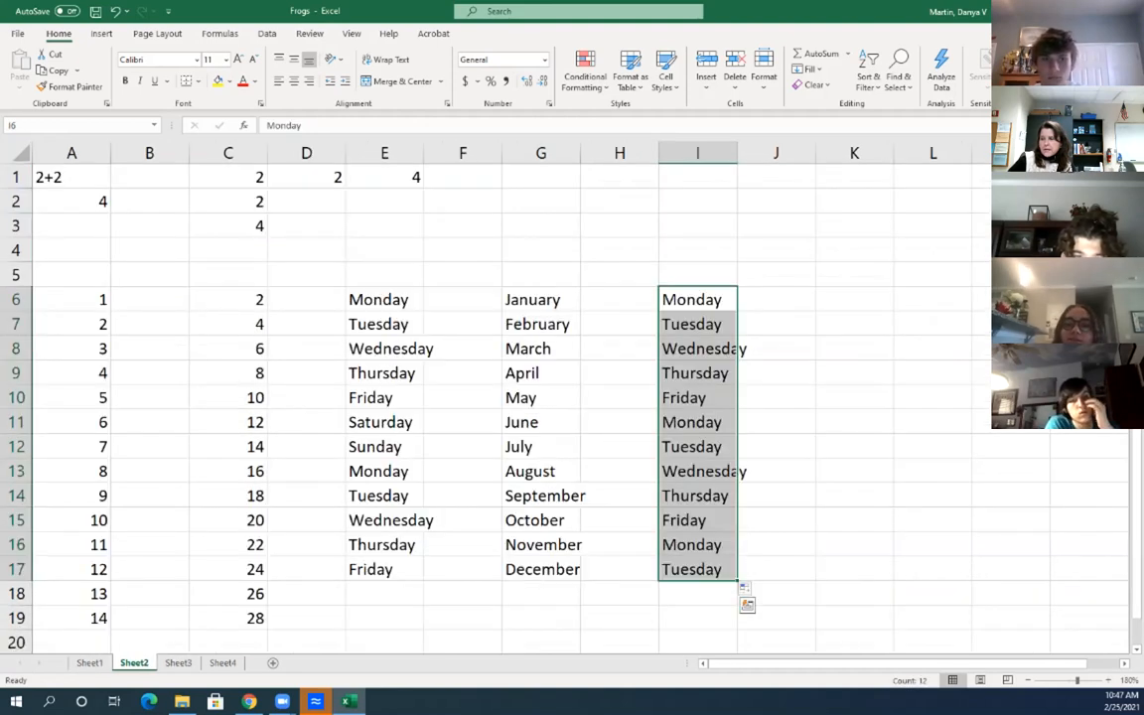
{"action": "left_click", "coordinate": [854, 299]}
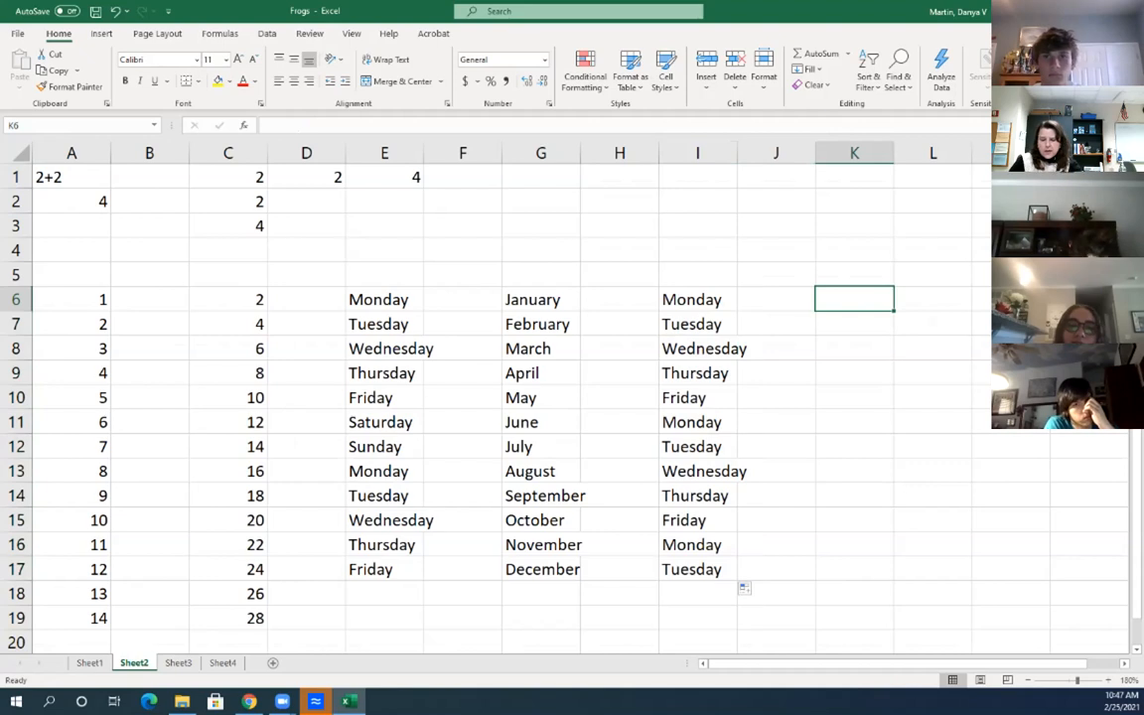
{"action": "type", "text": "Monday"}
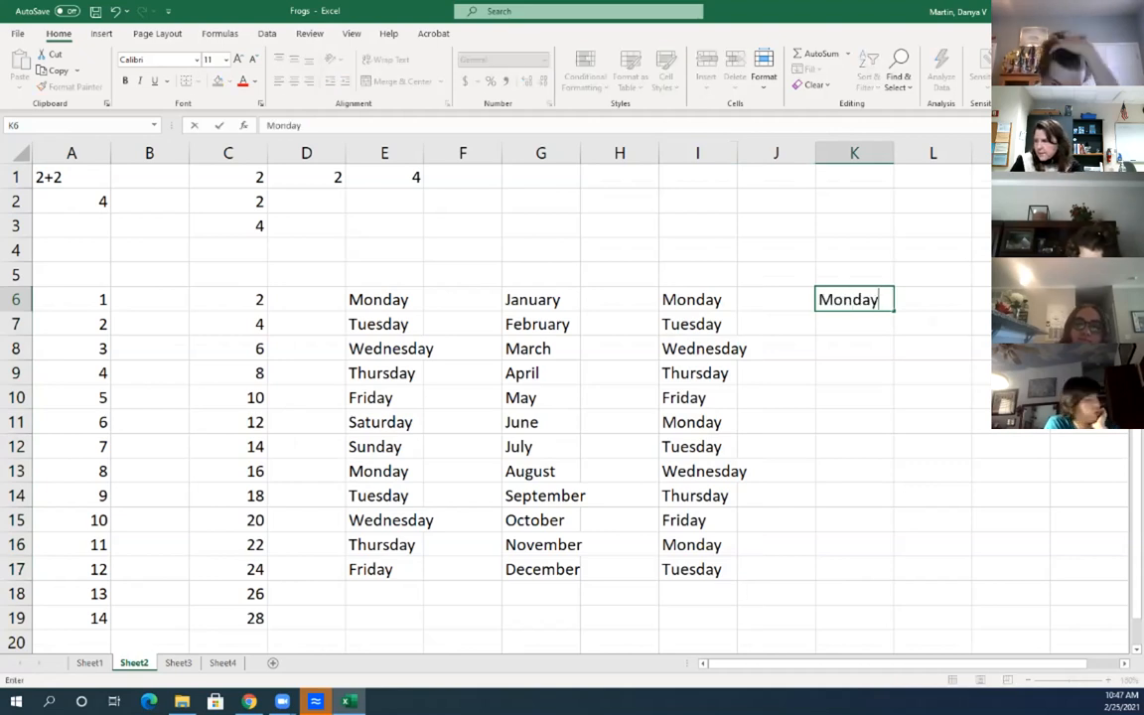
{"action": "key", "text": "Return"}
{"action": "left_click_drag", "start_coordinate": [854, 299], "coordinate": [855, 569]}
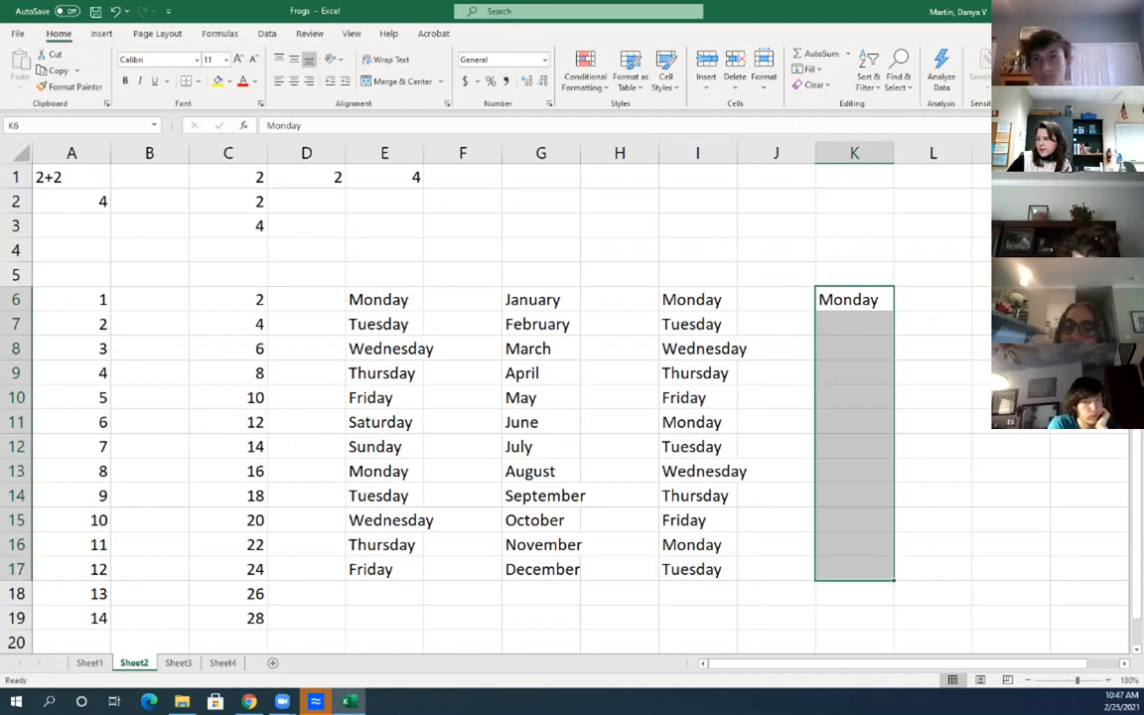
{"action": "left_click_drag", "start_coordinate": [893, 310], "coordinate": [894, 576]}
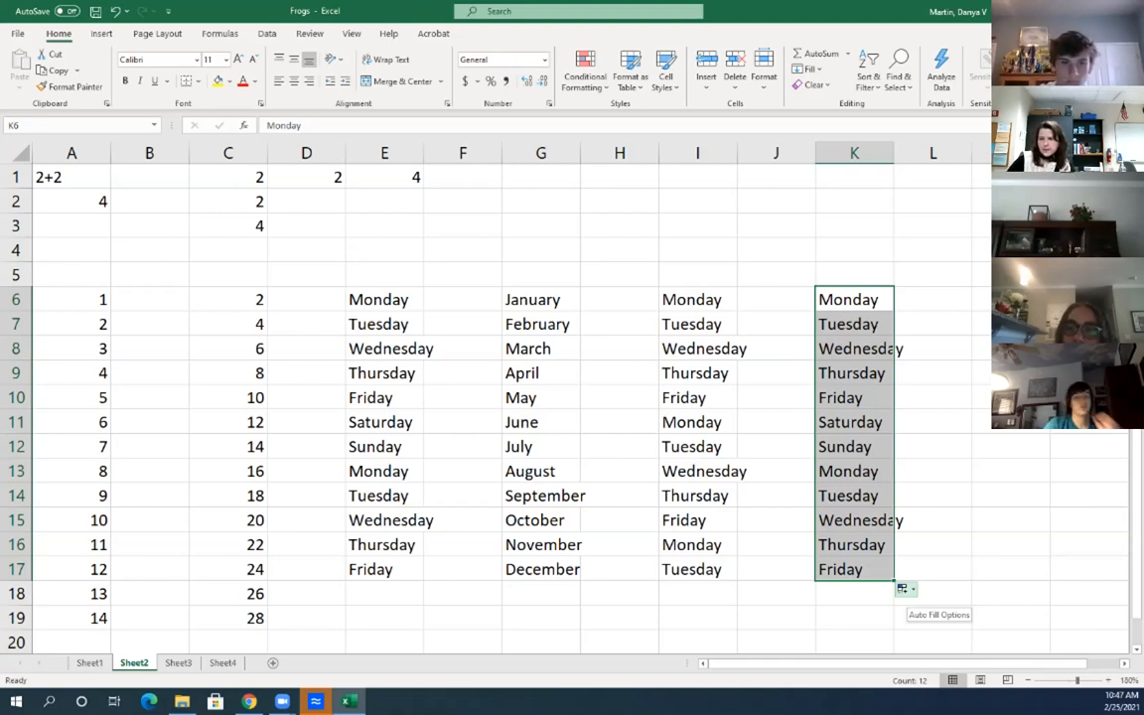
{"action": "left_click", "coordinate": [905, 589]}
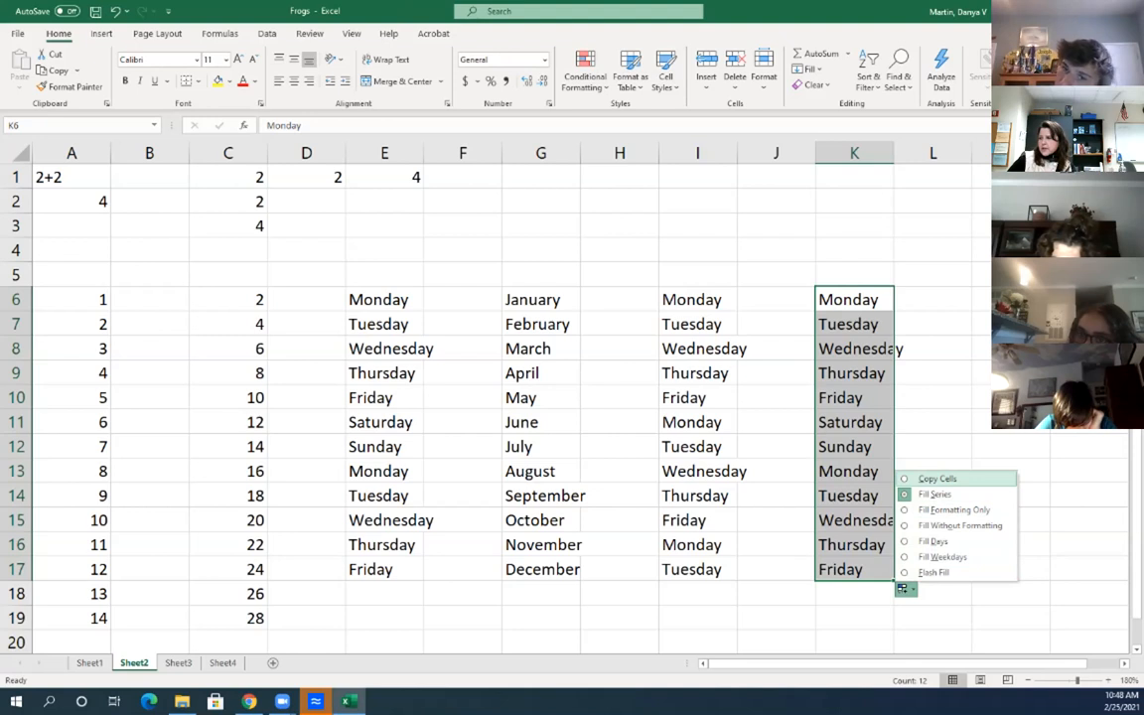
{"action": "left_click", "coordinate": [938, 478]}
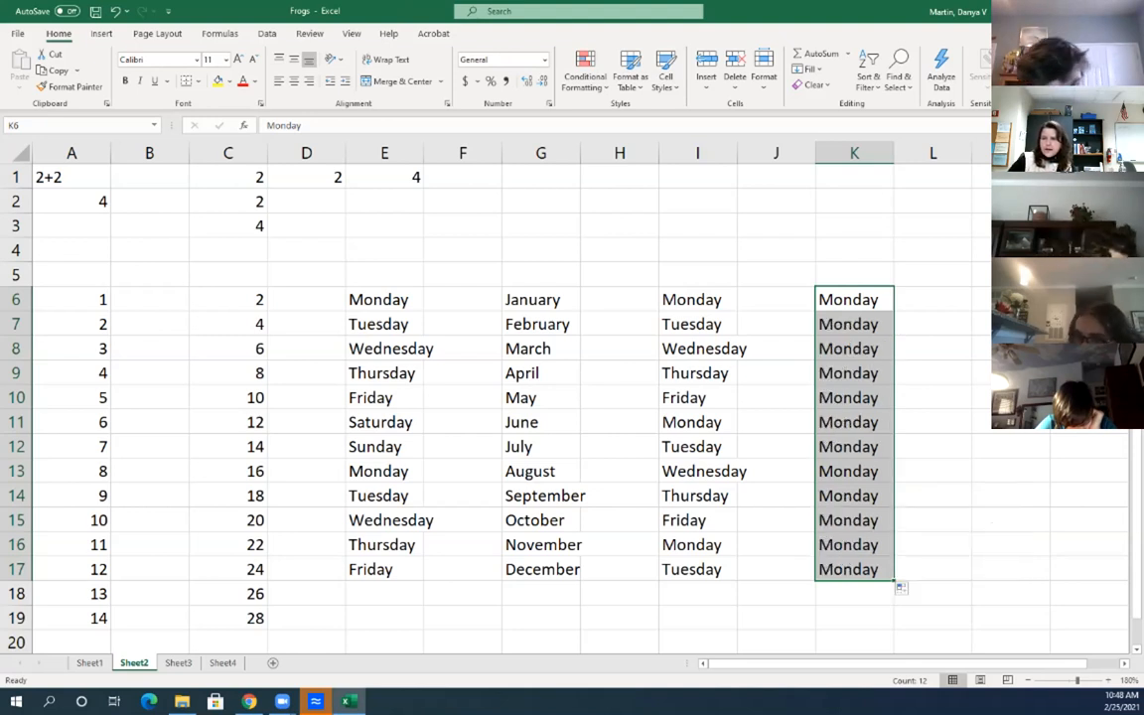
Switch to Sheet1's Frog Census table and select the African Dwarf Frog cell A5
{"action": "left_click", "coordinate": [697, 250]}
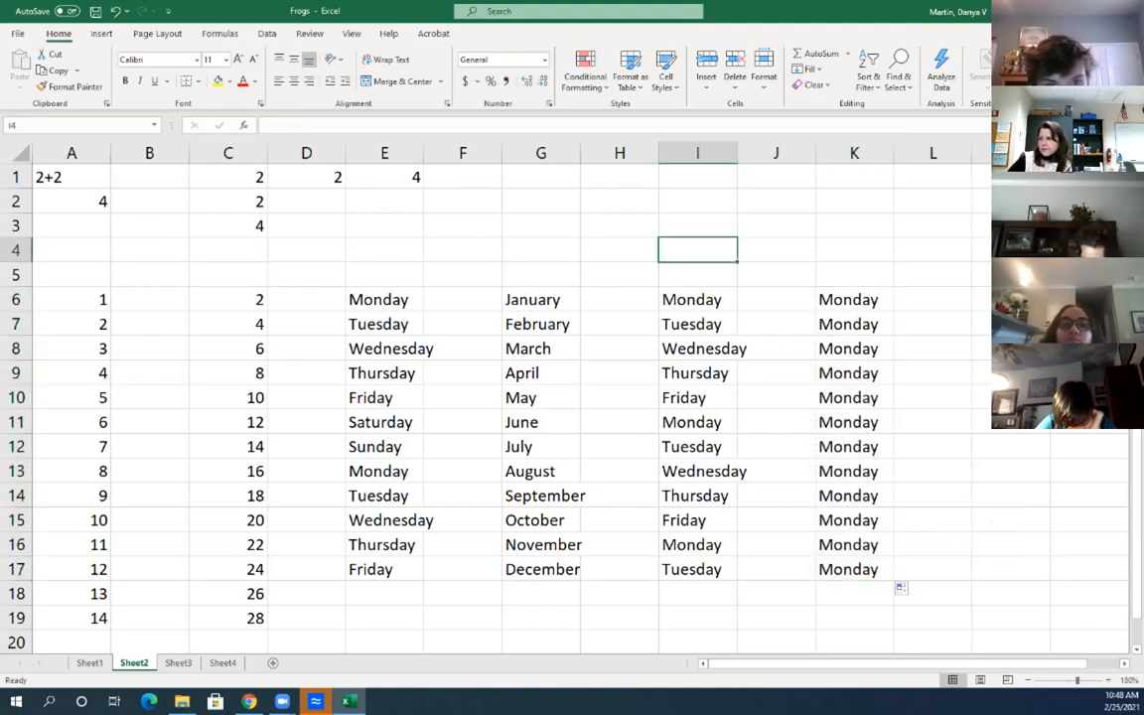
{"action": "left_click", "coordinate": [620, 275]}
{"action": "left_click", "coordinate": [463, 275]}
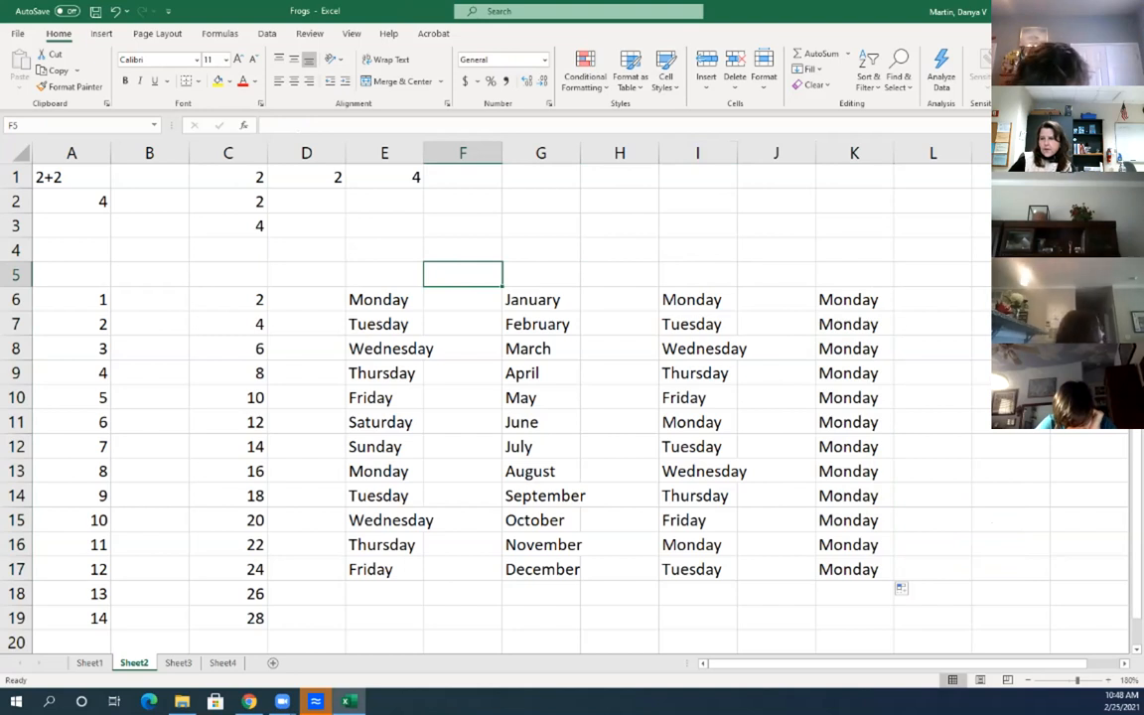
{"action": "key", "text": "ctrl+Page_Up"}
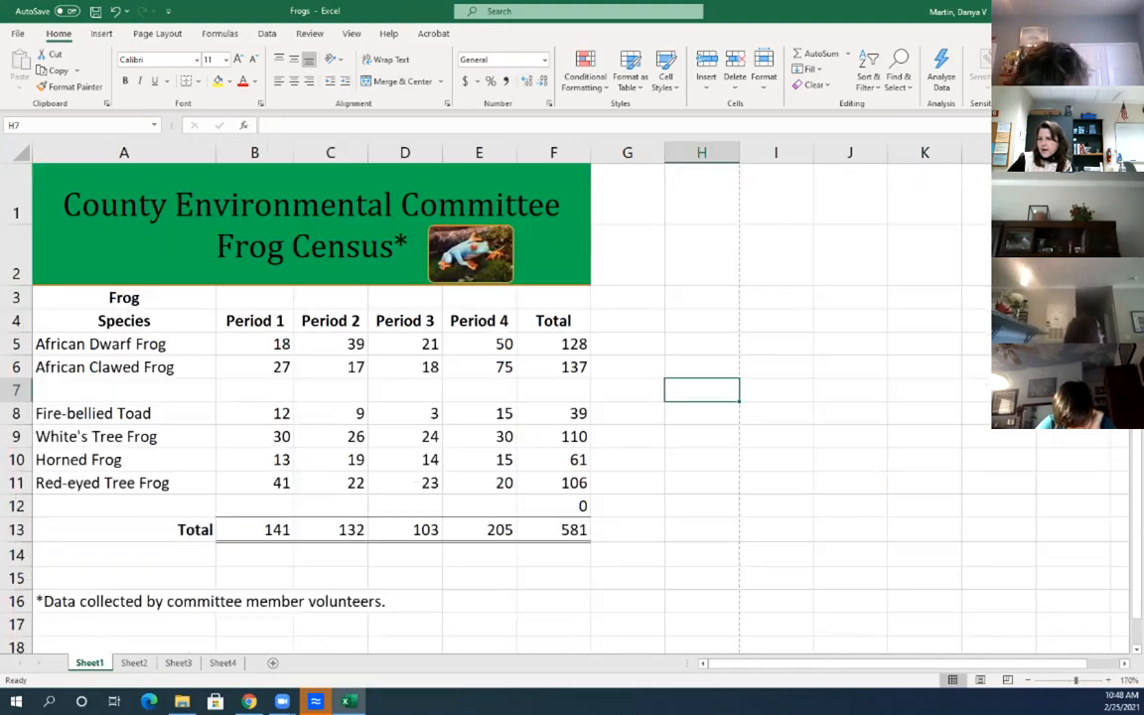
{"action": "left_click", "coordinate": [124, 344]}
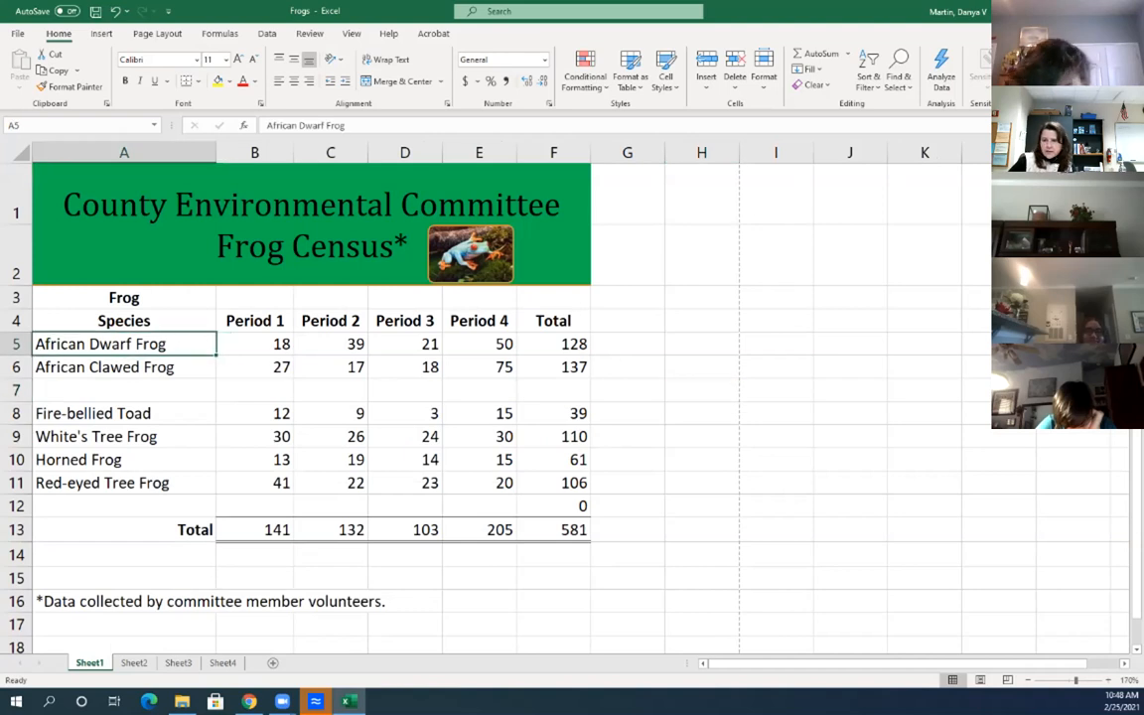
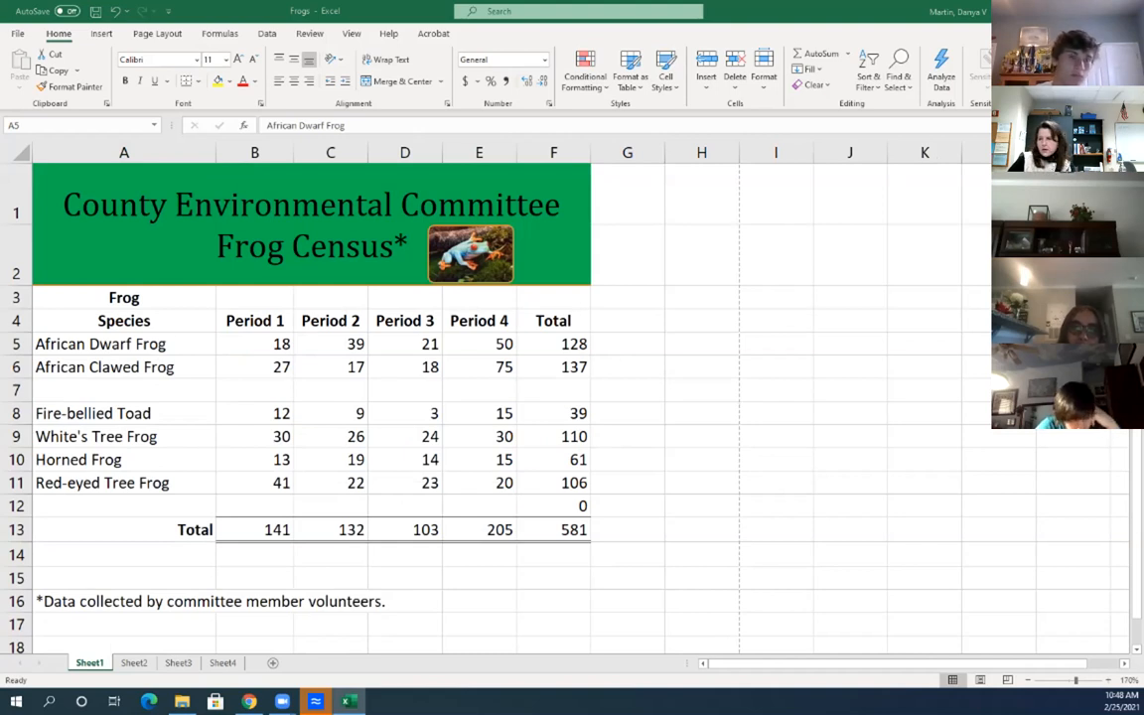
Try out selections of the species names, period counts and Total column on Frog Census
{"action": "left_click", "coordinate": [124, 344]}
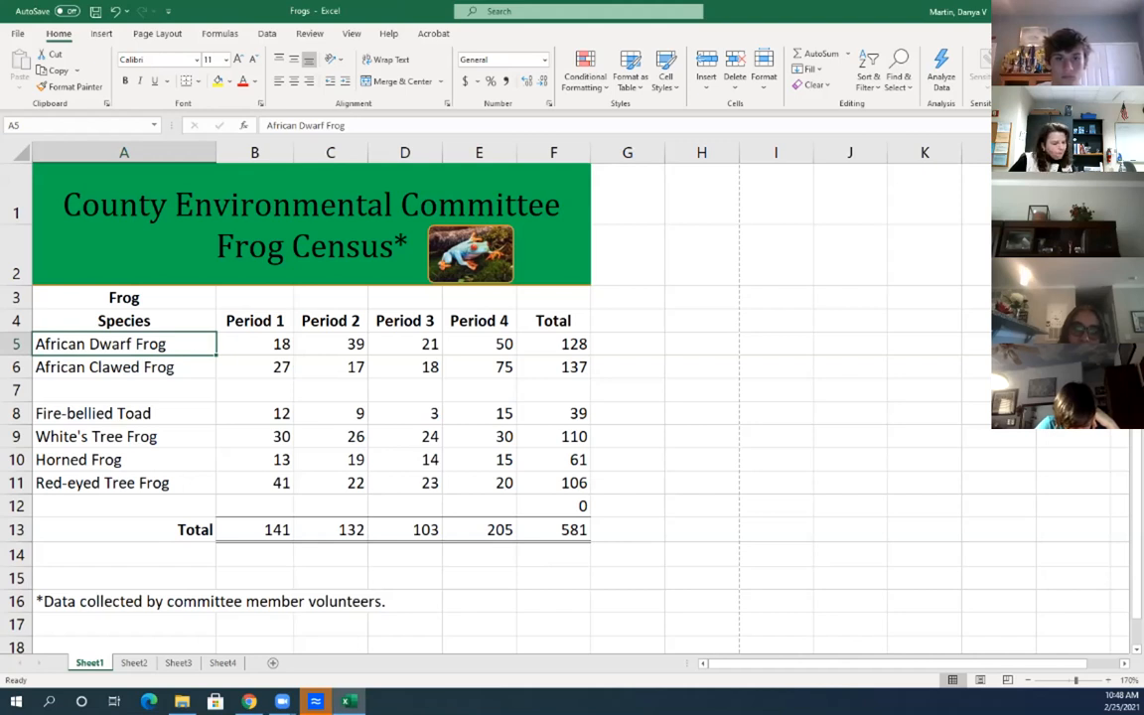
{"action": "left_click_drag", "start_coordinate": [124, 321], "coordinate": [124, 482]}
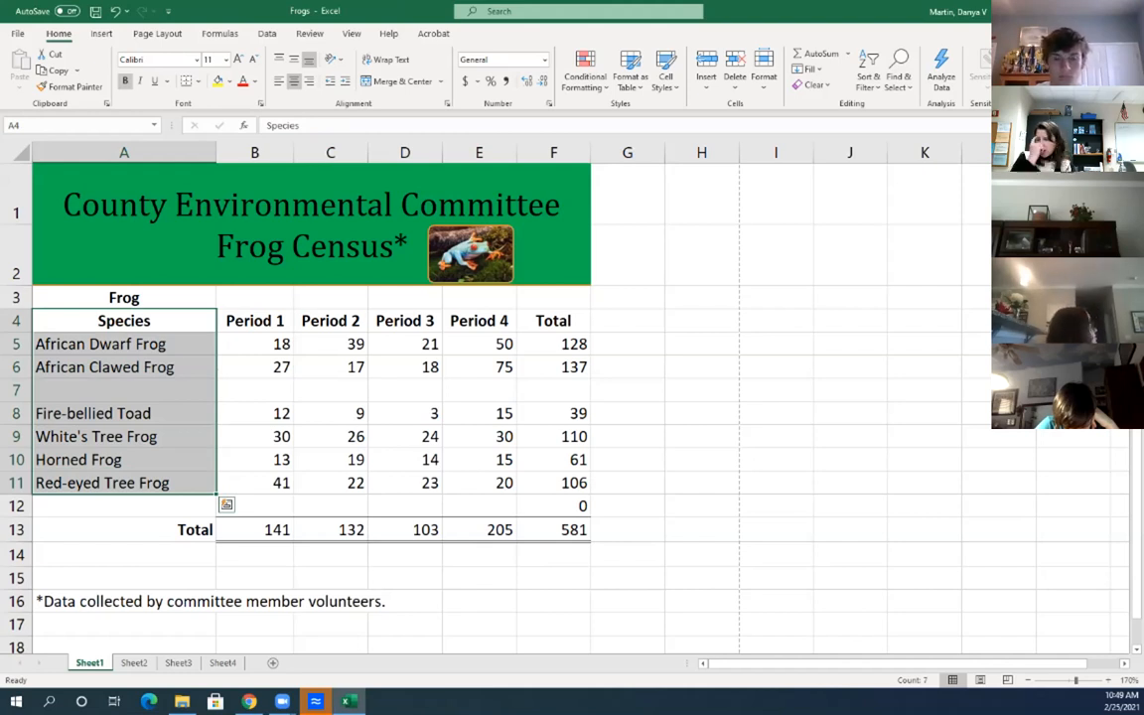
{"action": "left_click_drag", "start_coordinate": [554, 321], "coordinate": [553, 483]}
{"action": "left_click_drag", "start_coordinate": [255, 321], "coordinate": [478, 483]}
{"action": "left_click", "coordinate": [124, 320]}
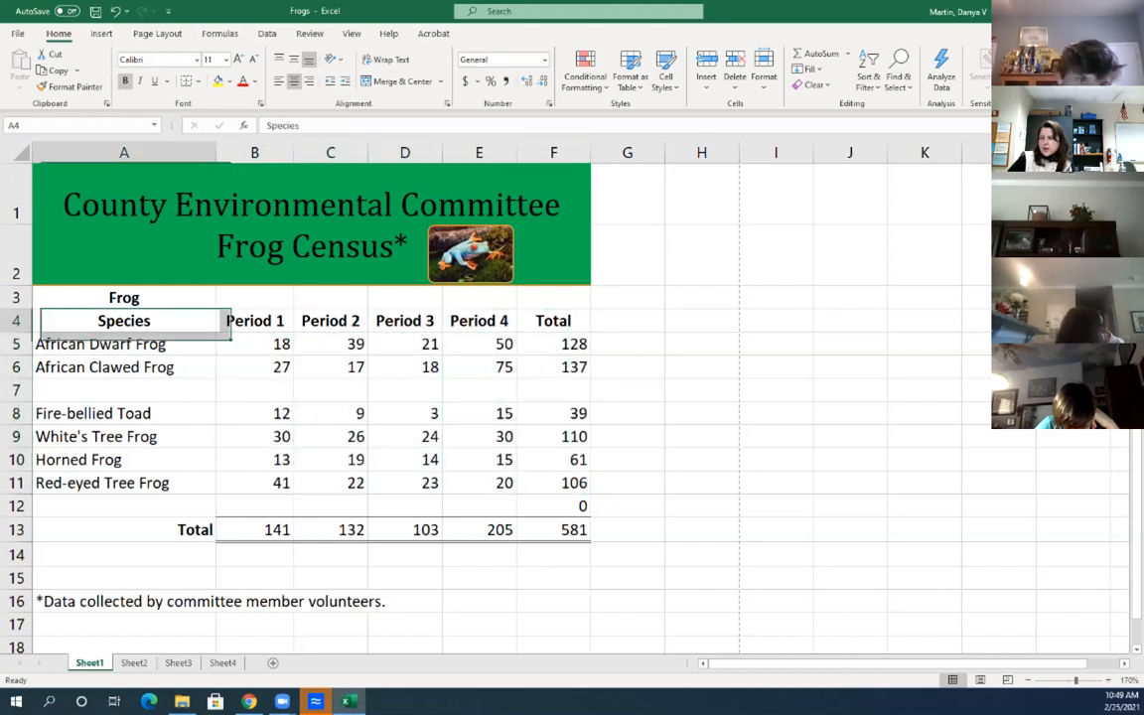
{"action": "left_click_drag", "start_coordinate": [125, 321], "coordinate": [124, 483]}
{"action": "left_click_drag", "start_coordinate": [553, 321], "coordinate": [553, 483]}
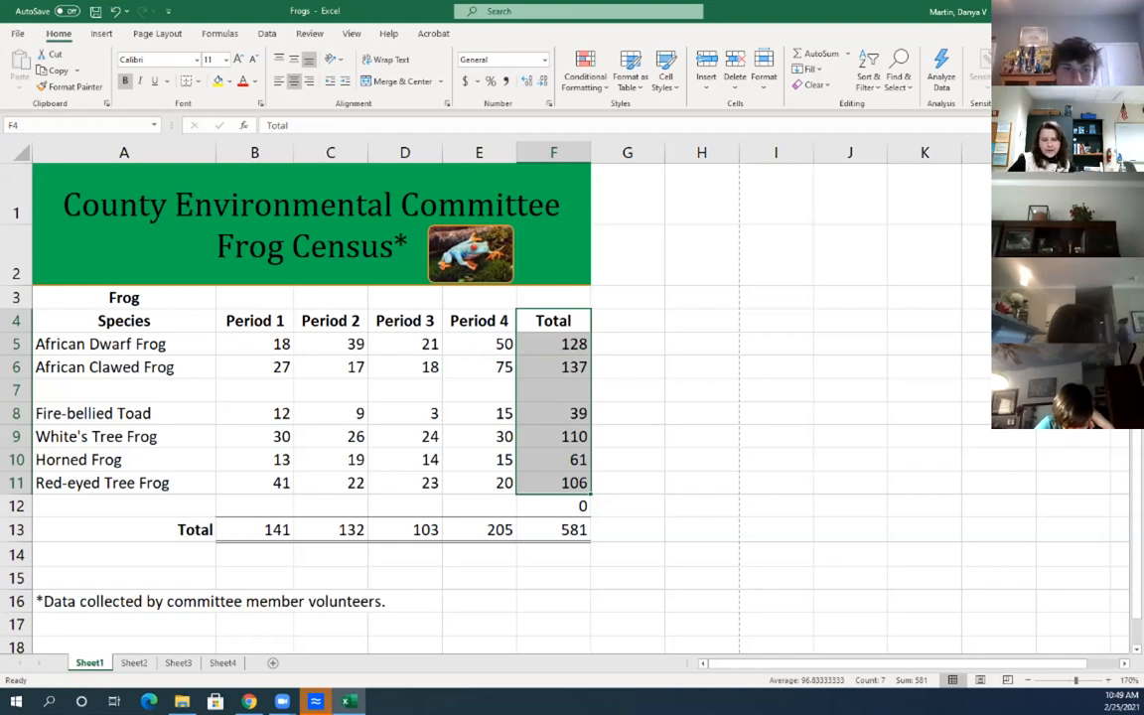
Bold the species names A5:A11 together with their totals F5:F11
{"action": "left_click", "coordinate": [124, 321]}
{"action": "left_click_drag", "start_coordinate": [124, 344], "coordinate": [124, 483]}
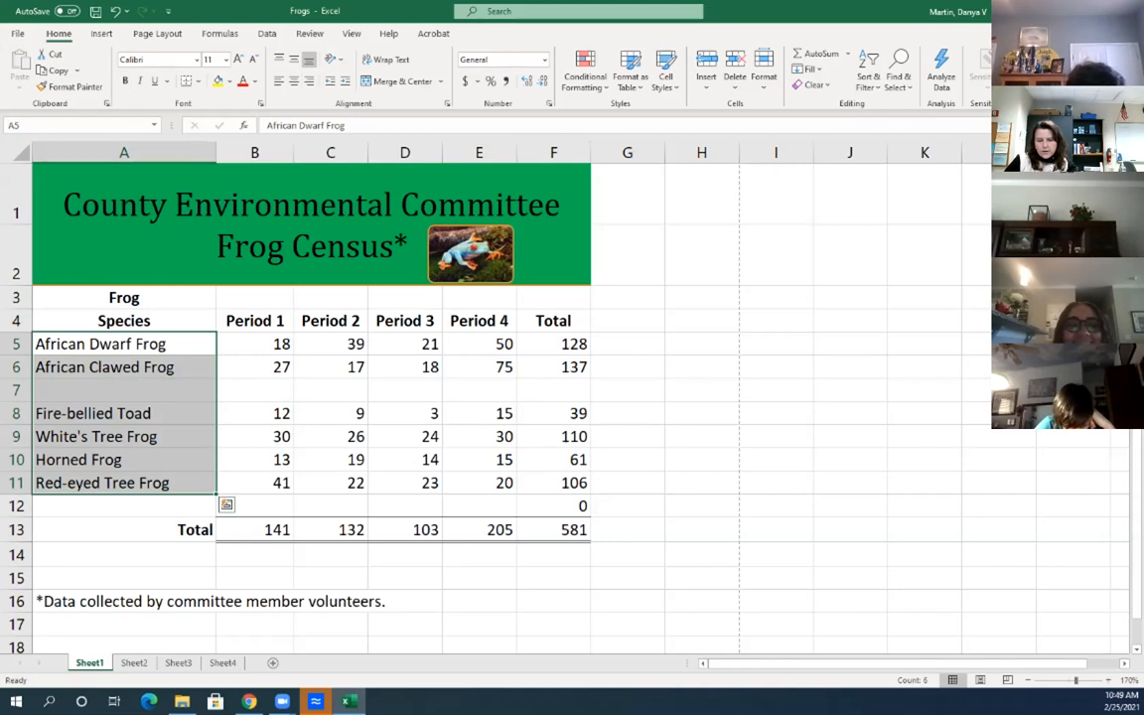
{"action": "left_click_drag", "start_coordinate": [553, 344], "coordinate": [553, 483]}
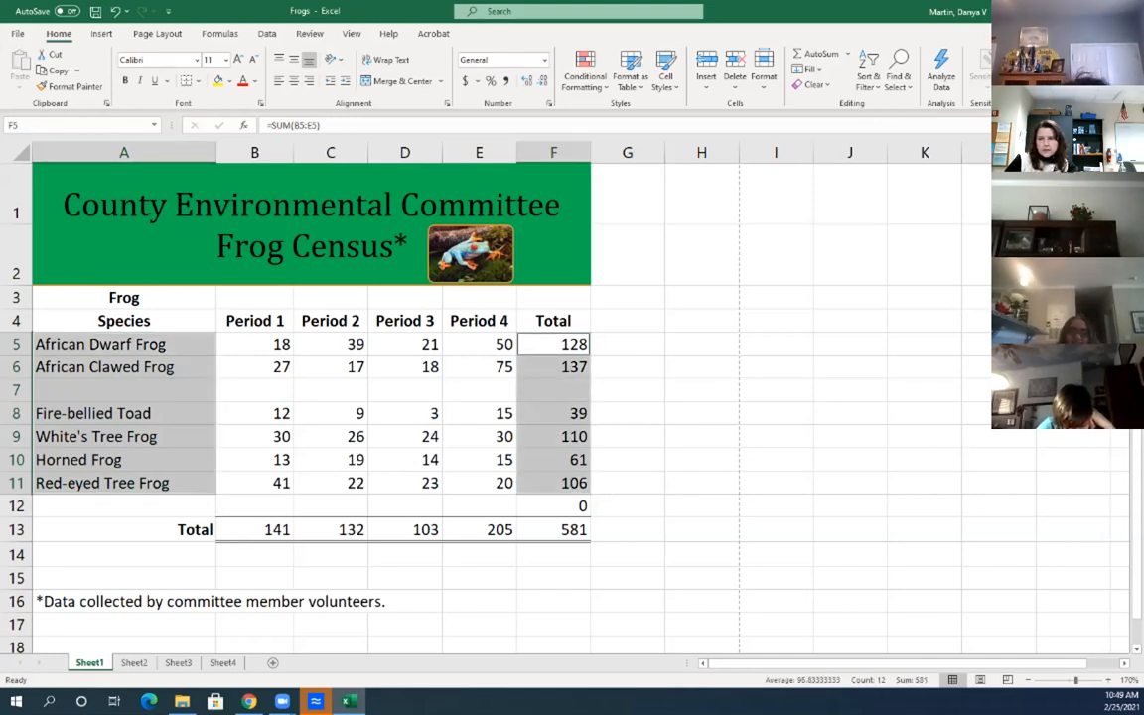
{"action": "key", "text": "ctrl+b"}
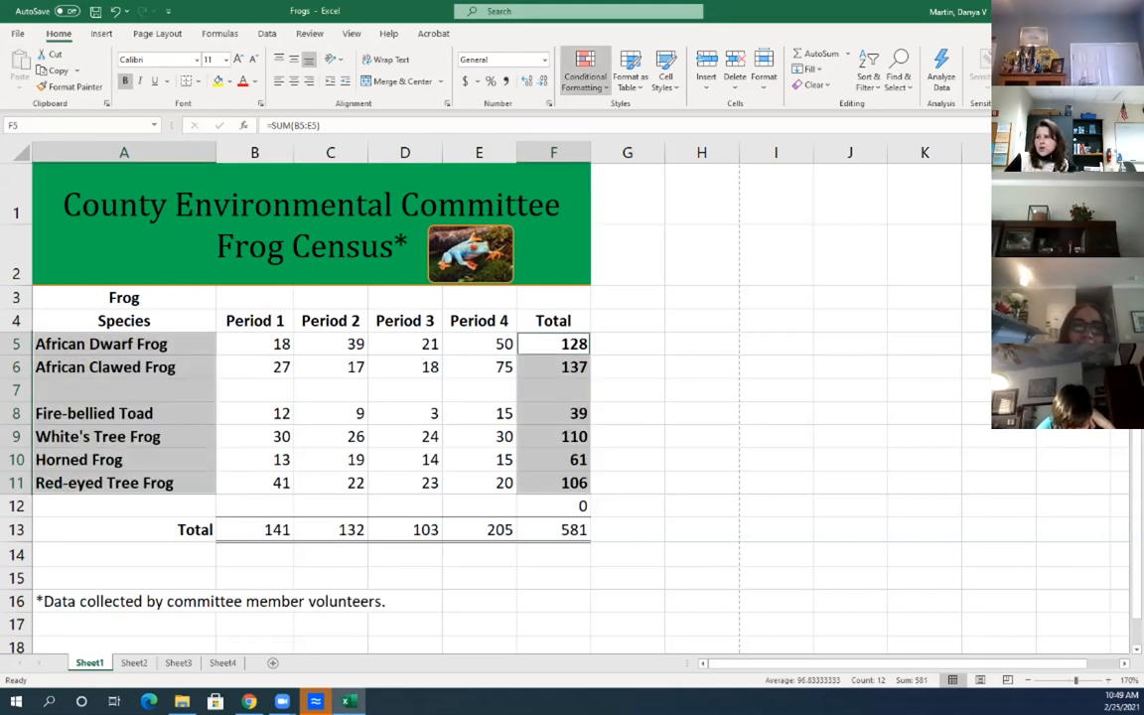
{"action": "left_click", "coordinate": [101, 33]}
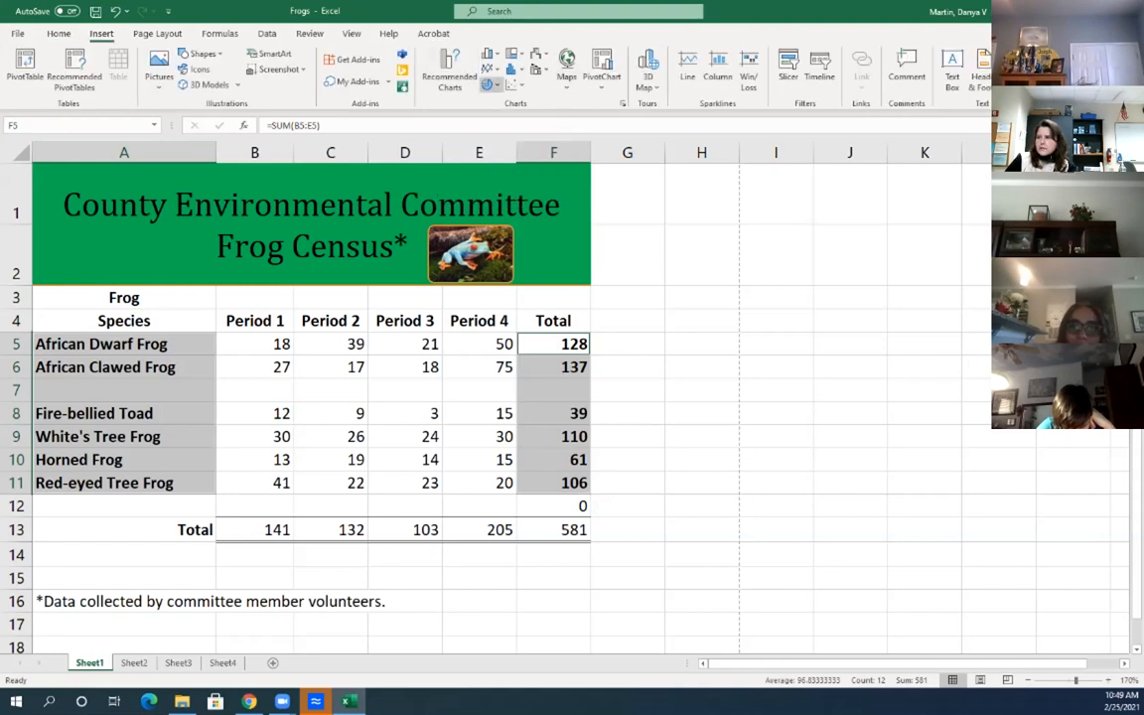
Dismiss the Pie chart list, deselect with I8, and open Budget.xlsx from File Explorer
{"action": "left_click", "coordinate": [494, 84]}
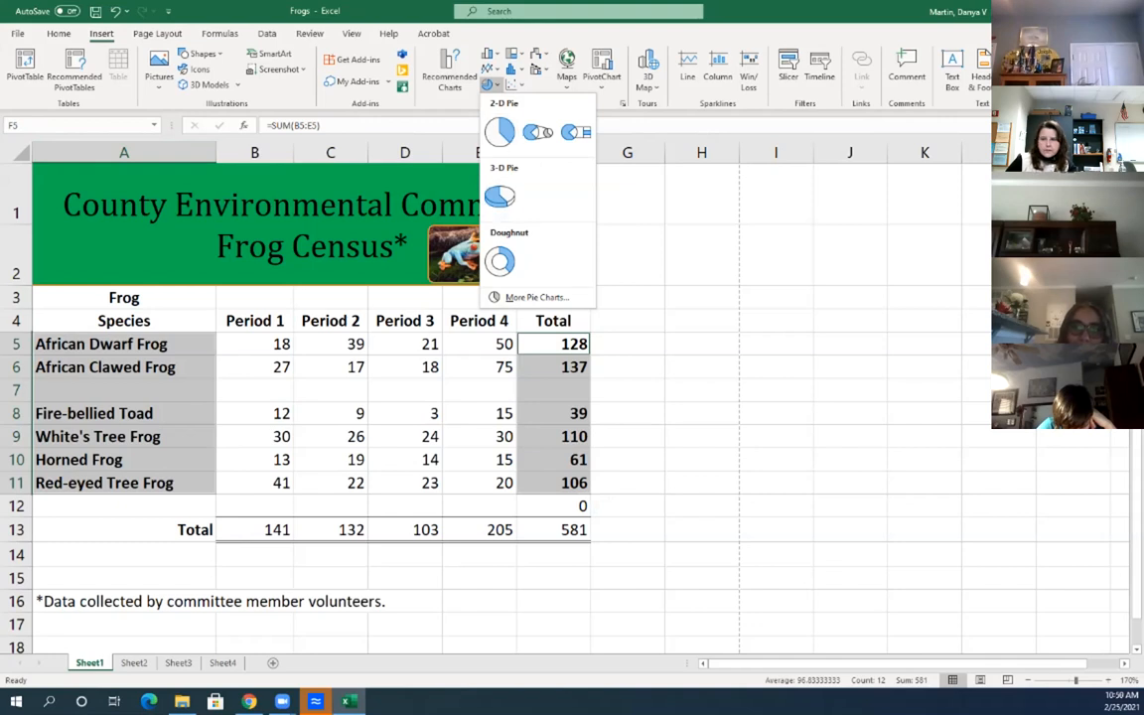
{"action": "left_click", "coordinate": [500, 132]}
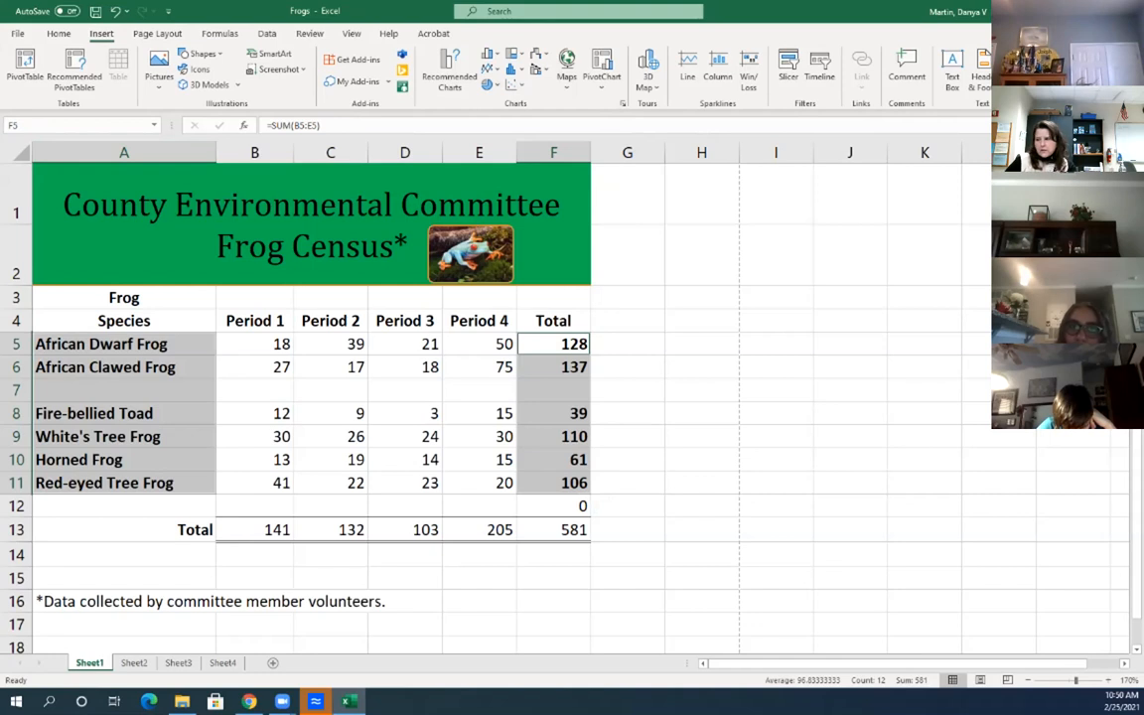
{"action": "left_click", "coordinate": [776, 413]}
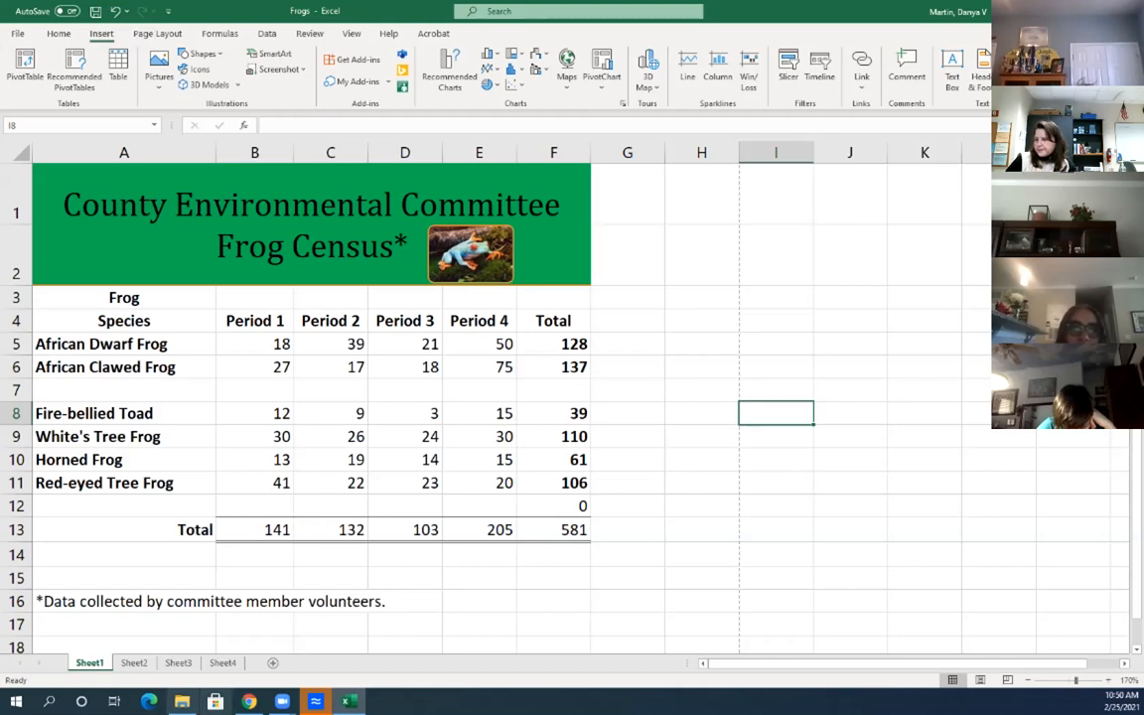
{"action": "left_click", "coordinate": [182, 702]}
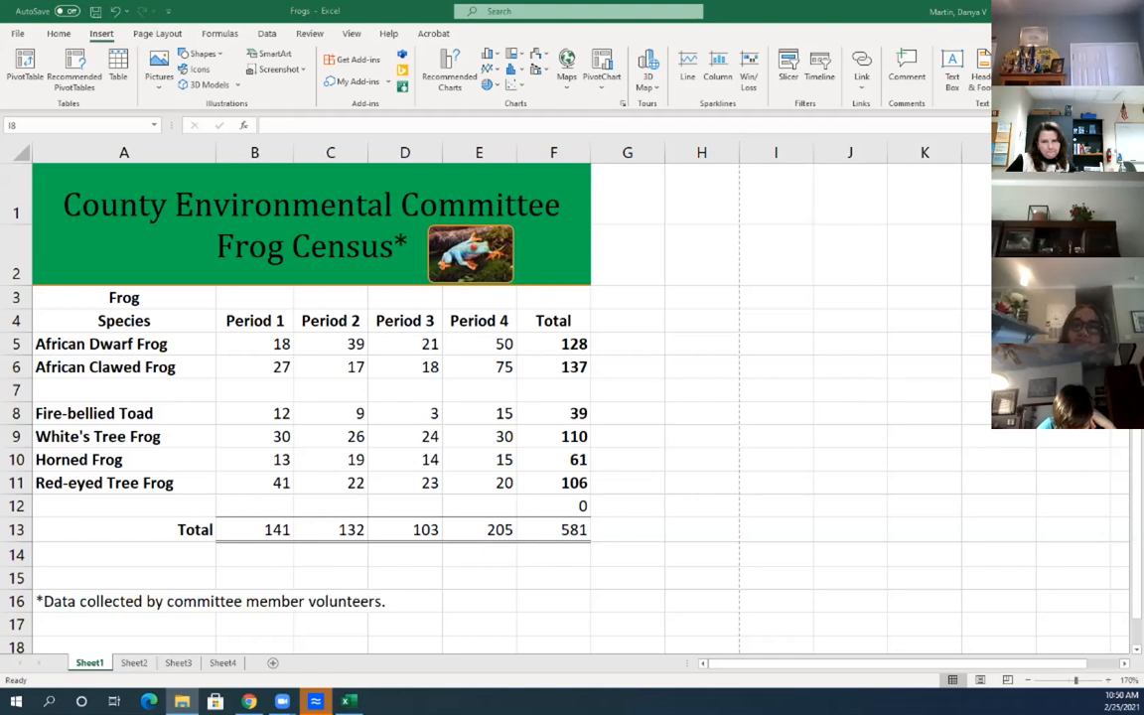
{"action": "left_click", "coordinate": [775, 414]}
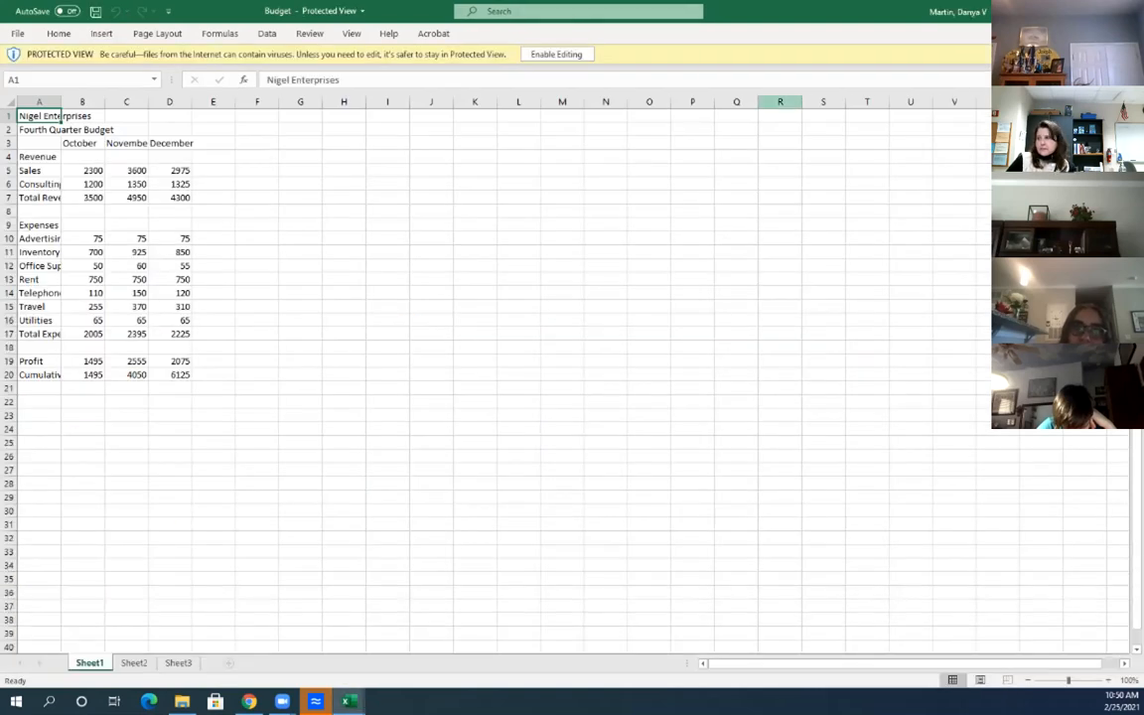
Enable editing on the Budget workbook, glance at the Frogs picture, then return to Budget
{"action": "left_click", "coordinate": [541, 54]}
{"action": "mouse_move", "coordinate": [348, 701]}
{"action": "left_click", "coordinate": [248, 586]}
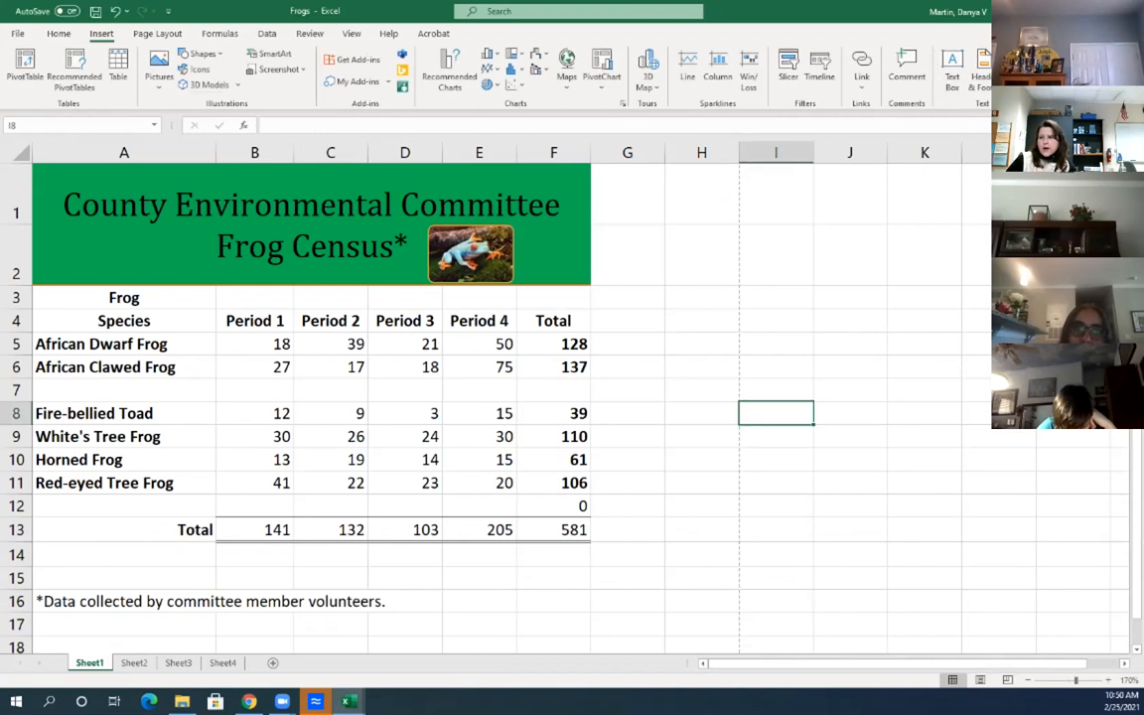
{"action": "left_click", "coordinate": [311, 224]}
{"action": "left_click", "coordinate": [471, 254]}
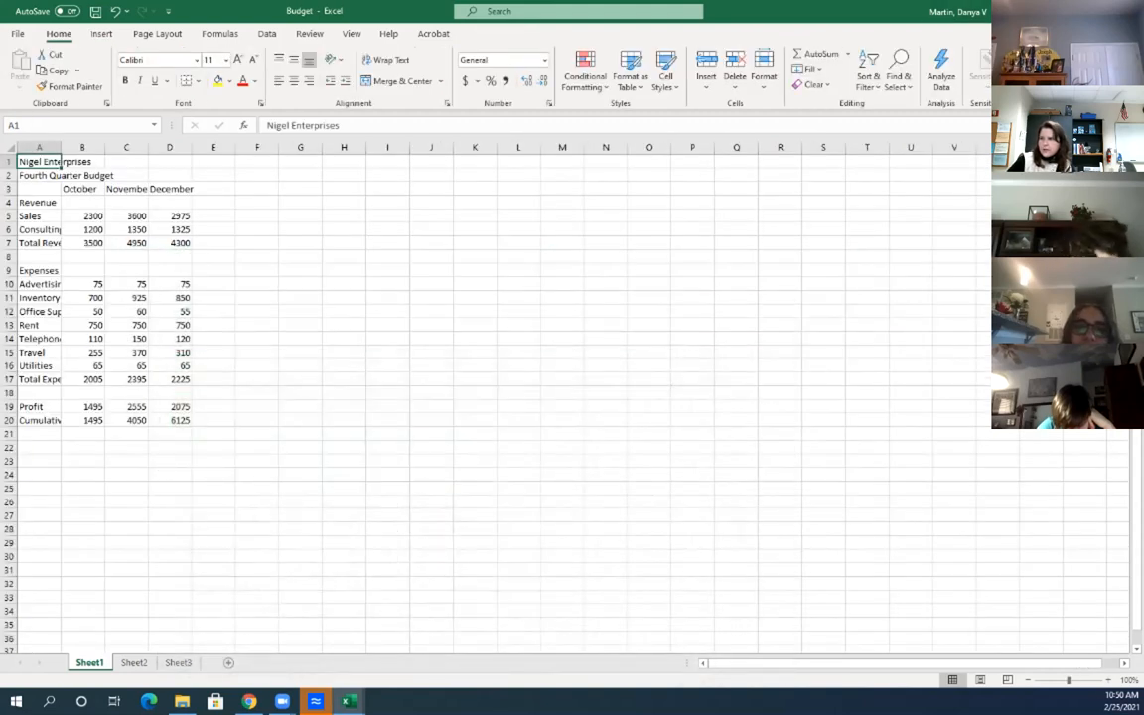
{"action": "left_click", "coordinate": [170, 229]}
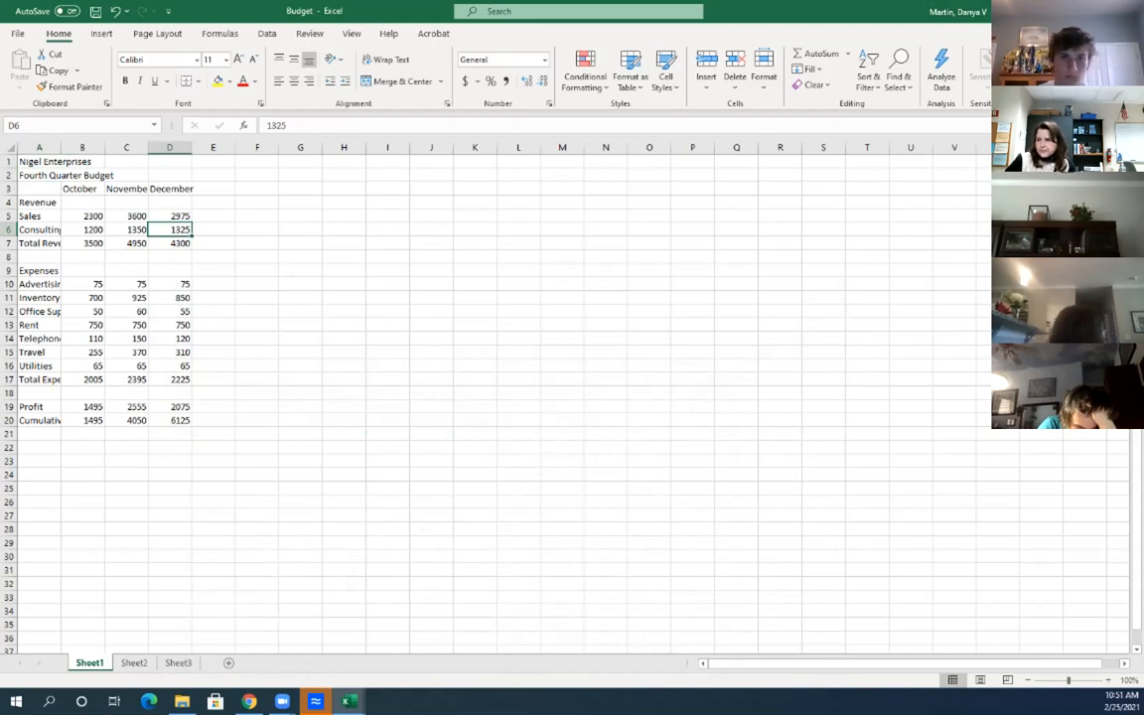
Zoom the Nigel Enterprises budget sheet in toward 150% with the status-bar zoom control
{"action": "left_click", "coordinate": [39, 203]}
{"action": "left_click", "coordinate": [38, 230]}
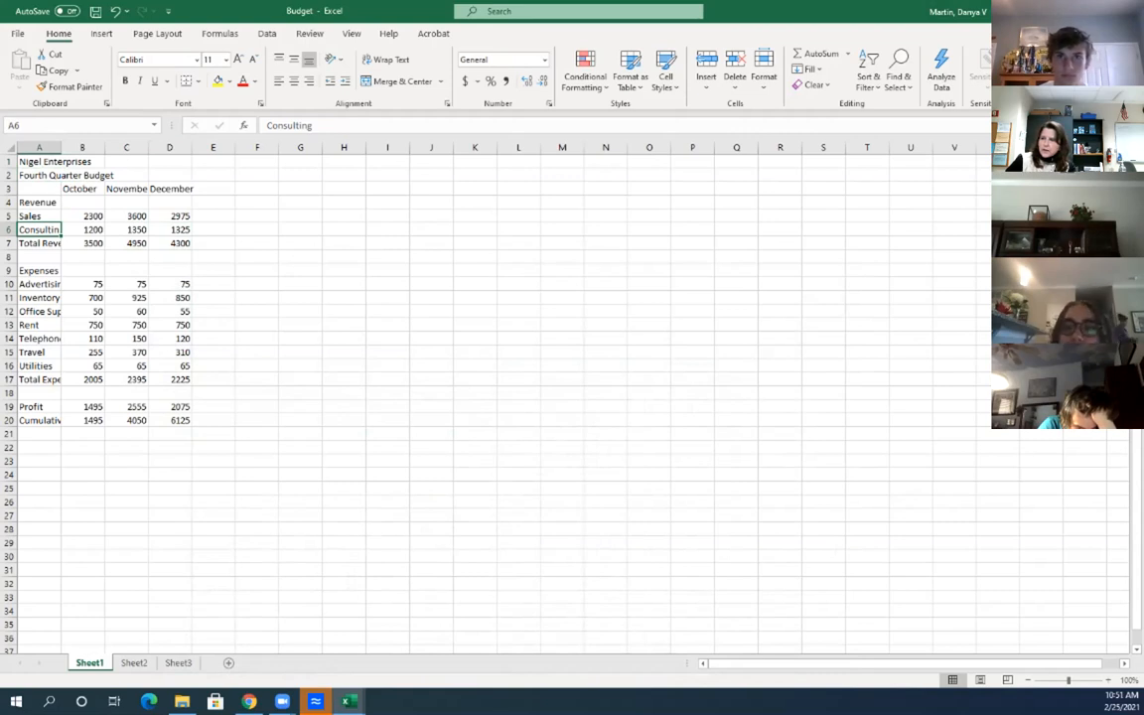
{"action": "left_click", "coordinate": [58, 161]}
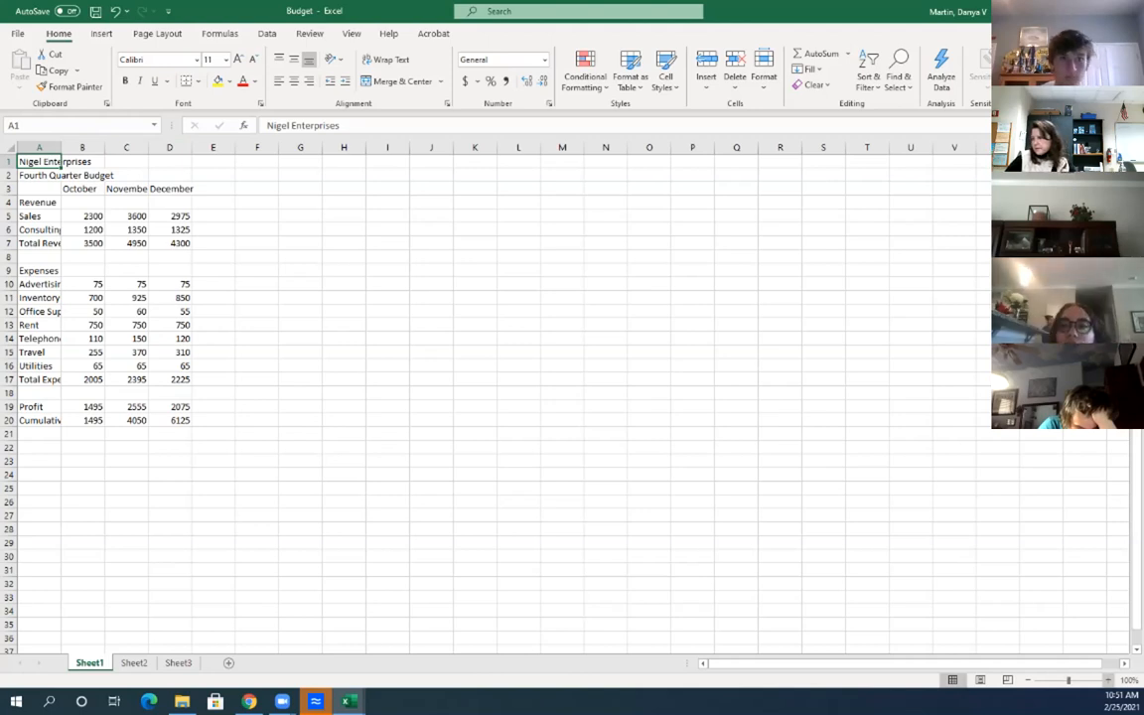
{"action": "left_click", "coordinate": [1108, 680]}
{"action": "left_click", "coordinate": [1109, 680]}
{"action": "left_click", "coordinate": [1109, 680]}
{"action": "left_click", "coordinate": [1108, 680]}
{"action": "left_click", "coordinate": [1109, 681]}
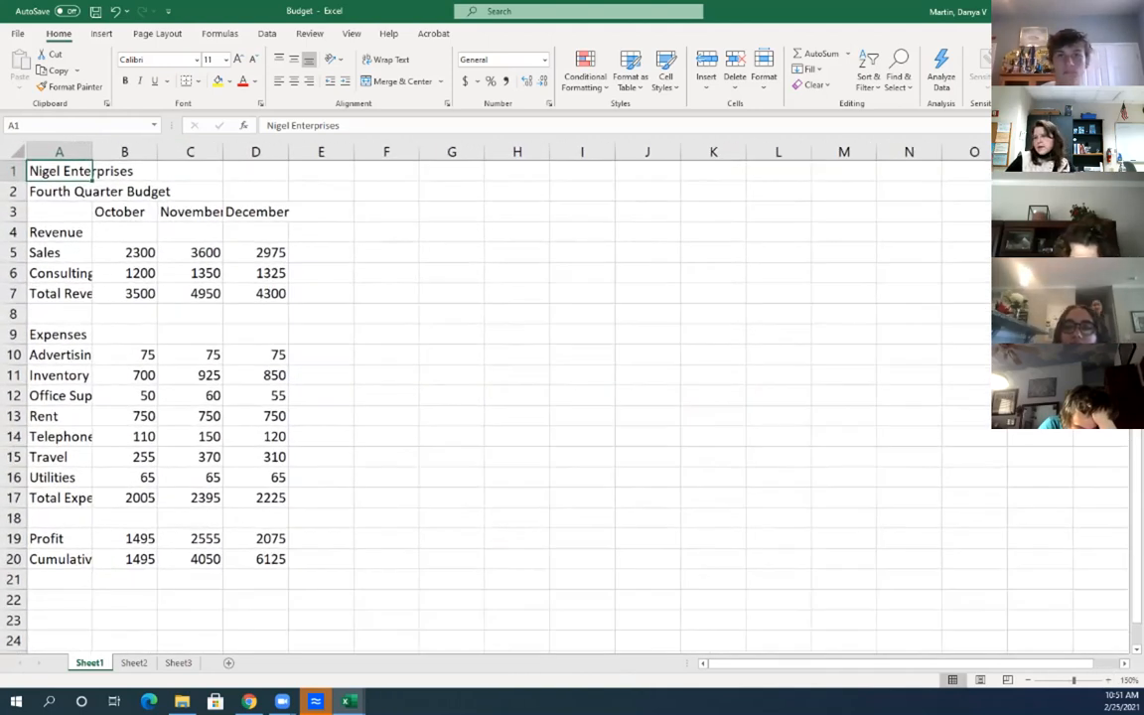
Inspect the title, Office Supplies, Telephone and subtitle cells at the larger zoom
{"action": "left_click", "coordinate": [124, 171]}
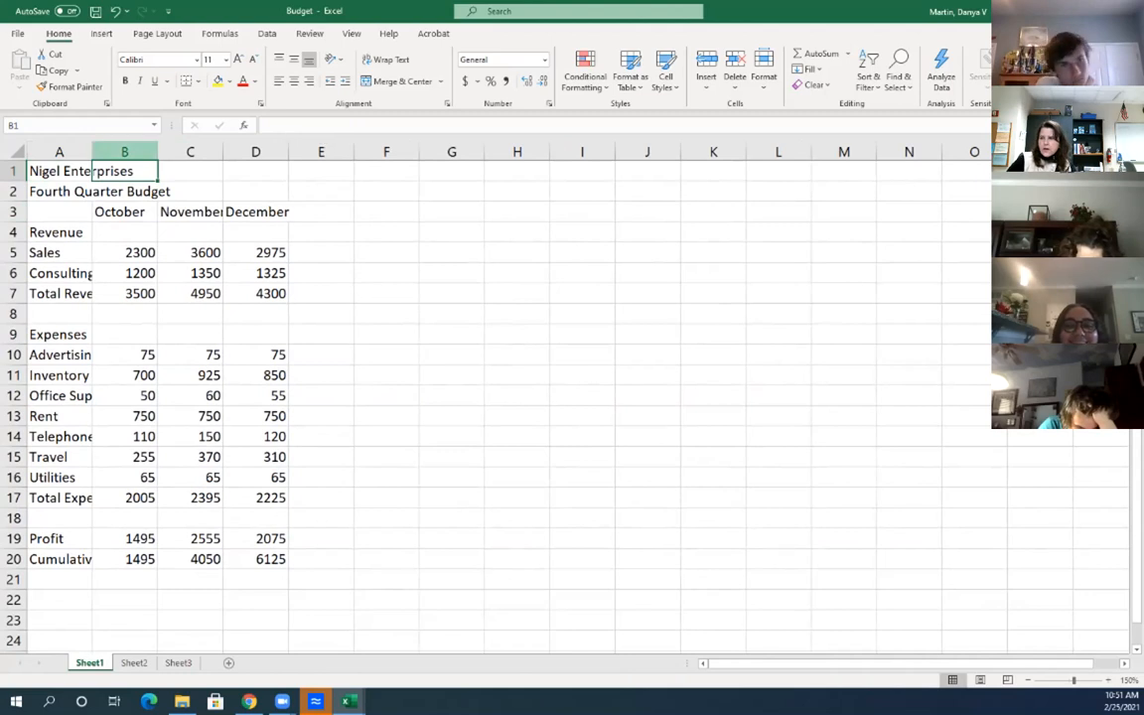
{"action": "left_click", "coordinate": [60, 171]}
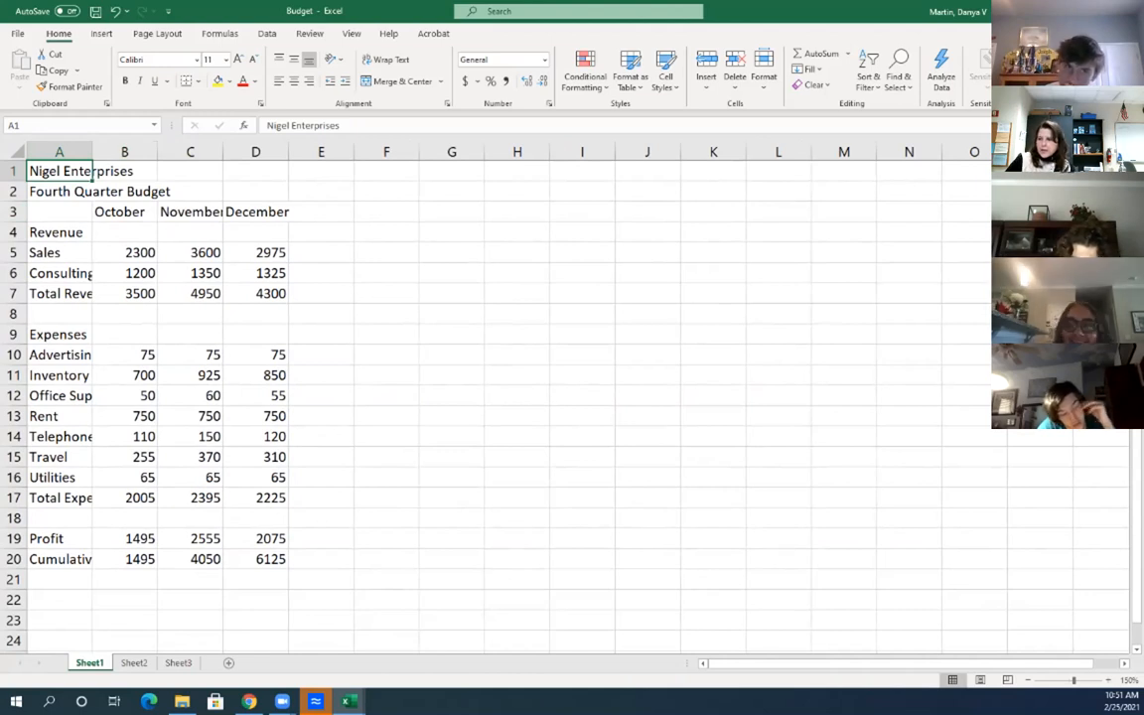
{"action": "left_click", "coordinate": [60, 437]}
{"action": "left_click", "coordinate": [60, 397]}
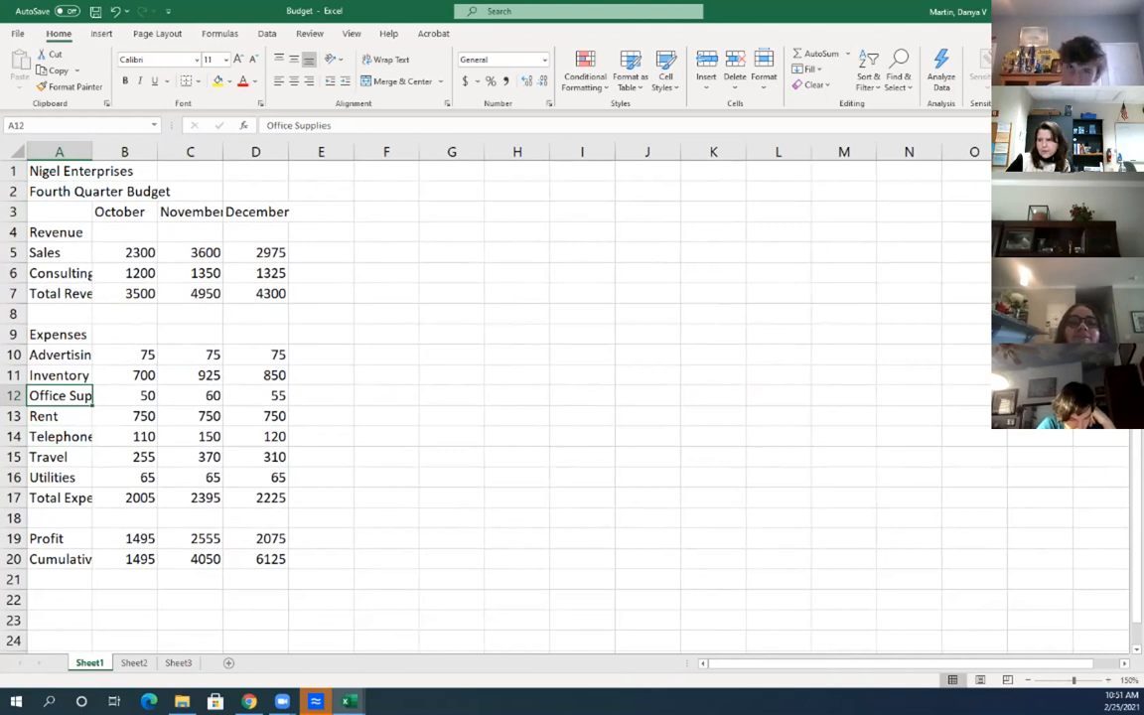
{"action": "left_click", "coordinate": [60, 172]}
{"action": "left_click", "coordinate": [60, 396]}
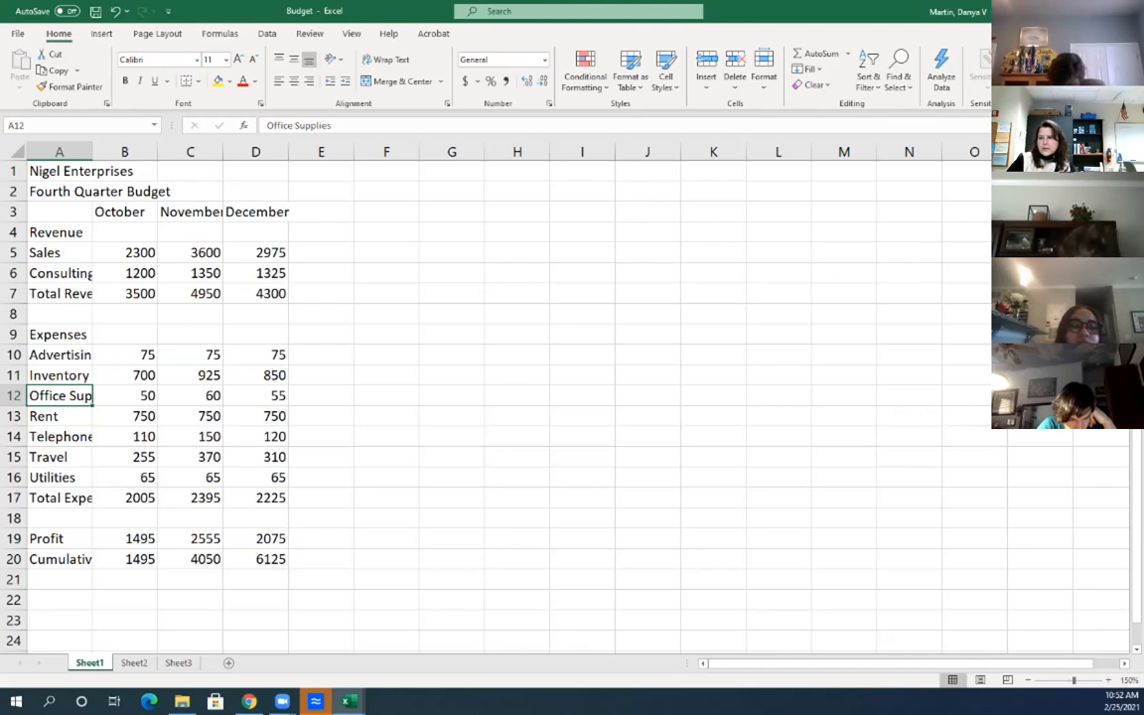
{"action": "left_click", "coordinate": [124, 172]}
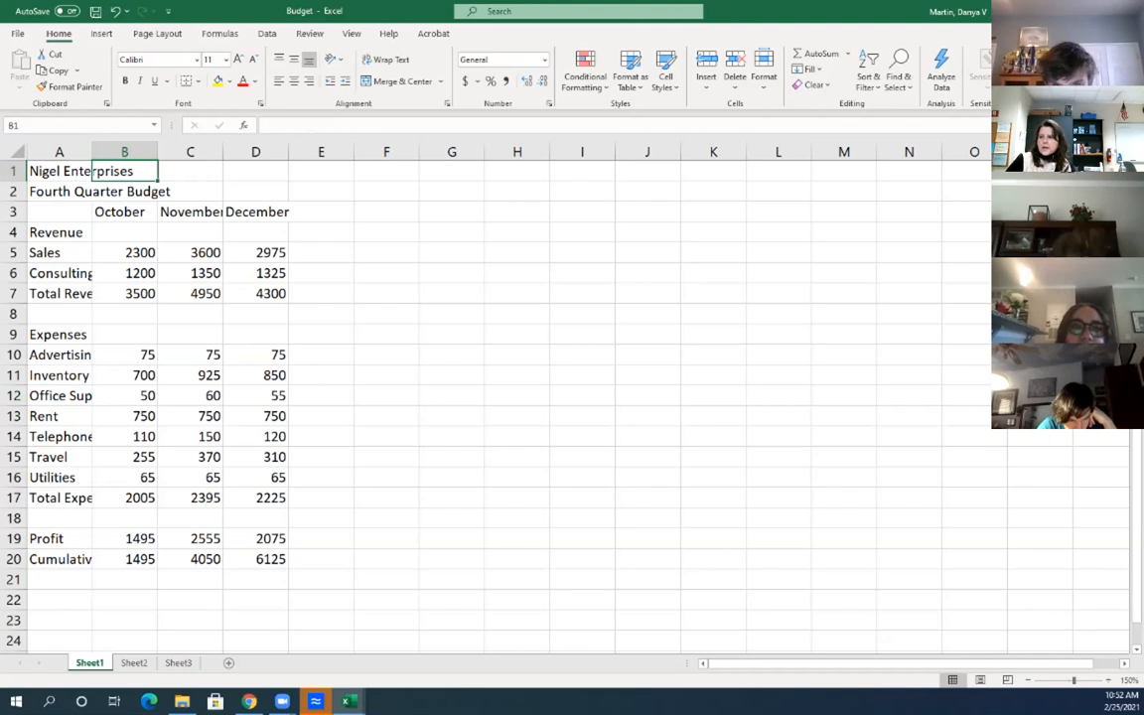
{"action": "left_click", "coordinate": [59, 191]}
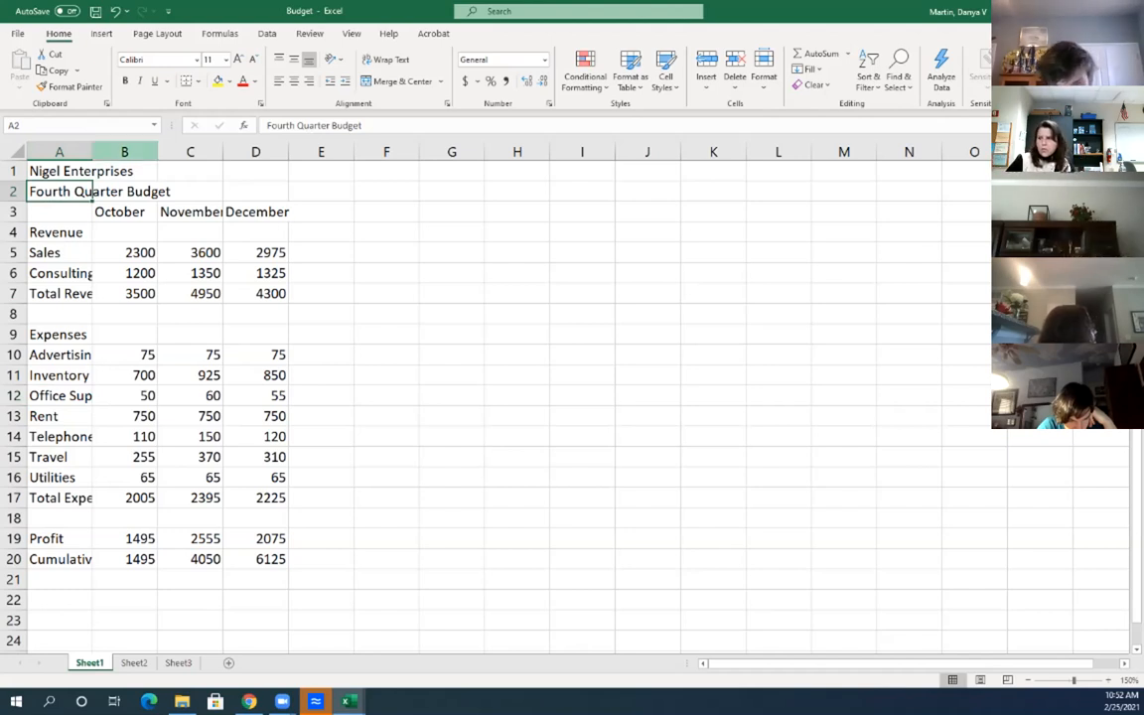
Fit column A to labels like Cumulative Profit and widen column C so November shows
{"action": "double_click", "coordinate": [93, 152]}
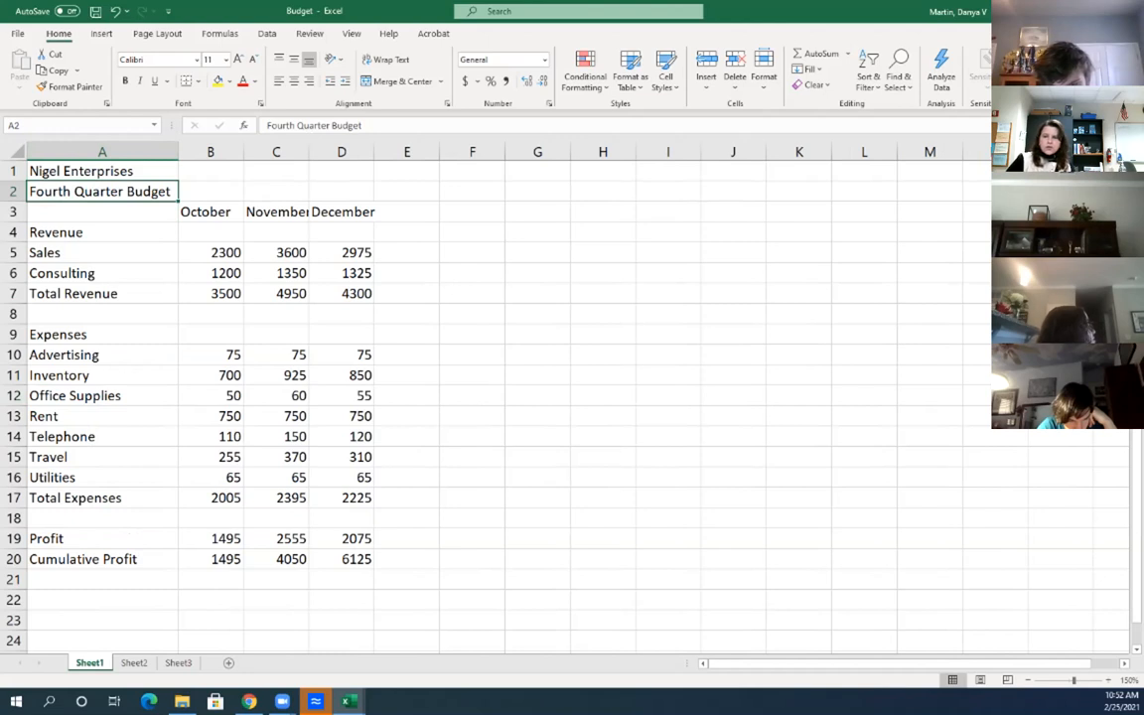
{"action": "left_click_drag", "start_coordinate": [179, 152], "coordinate": [151, 152]}
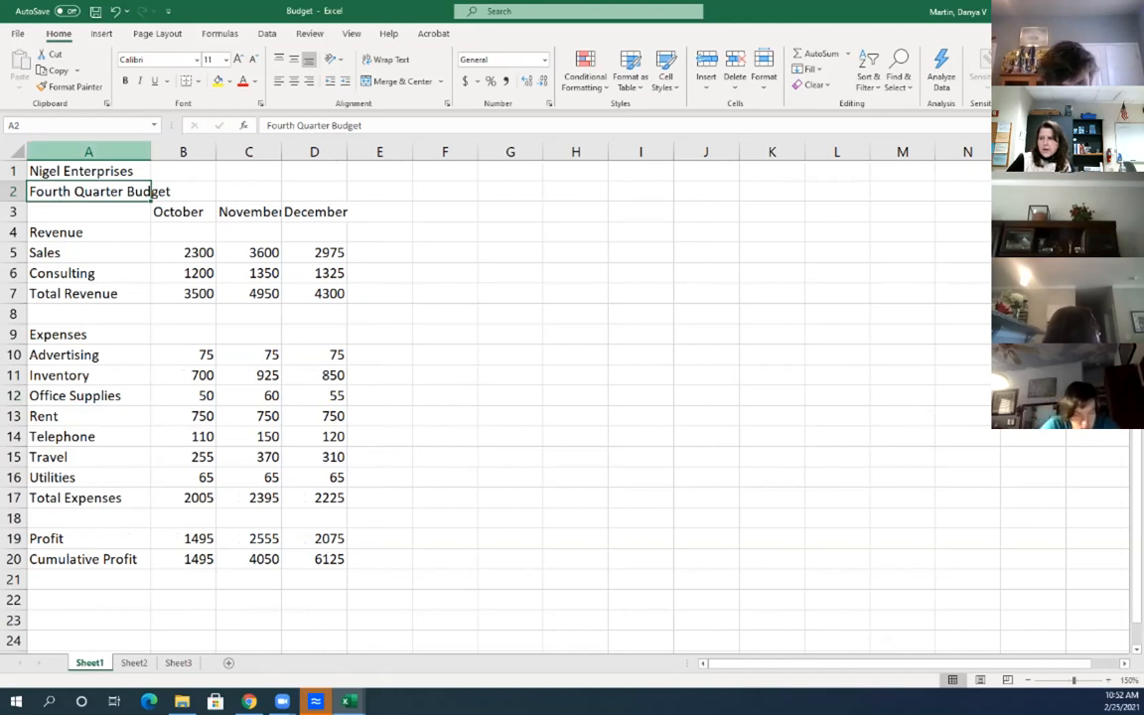
{"action": "left_click", "coordinate": [183, 192]}
{"action": "left_click_drag", "start_coordinate": [315, 192], "coordinate": [89, 191]}
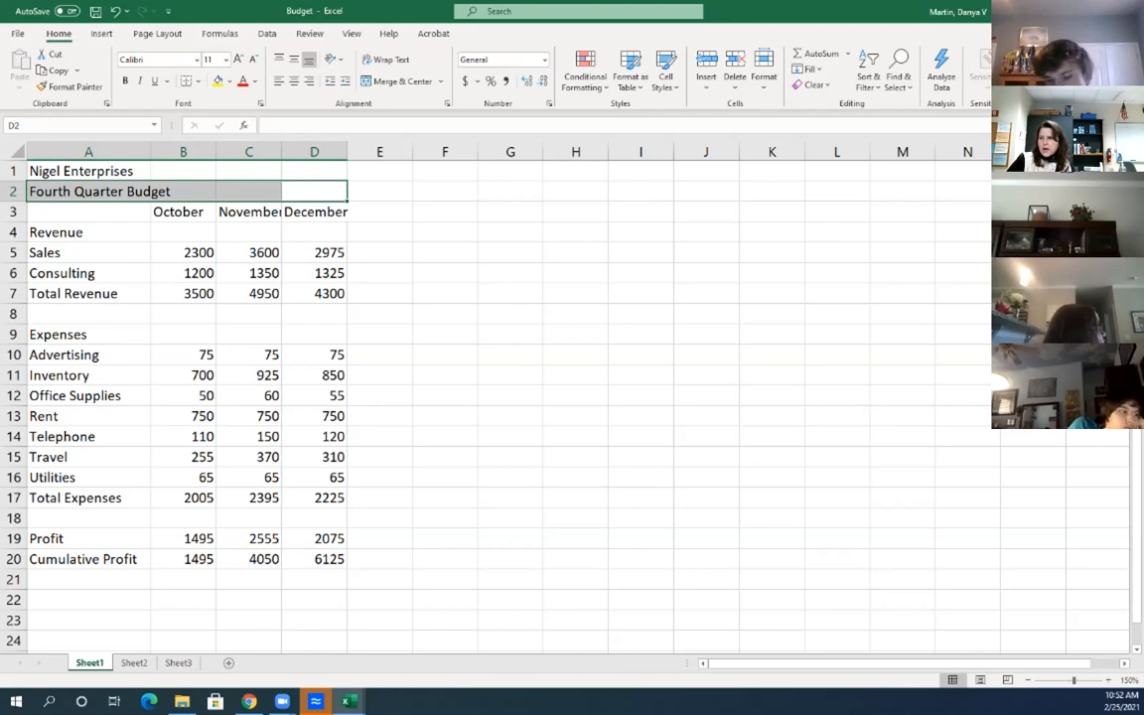
{"action": "left_click", "coordinate": [249, 211]}
{"action": "left_click", "coordinate": [315, 211]}
{"action": "left_click_drag", "start_coordinate": [281, 152], "coordinate": [361, 152]}
{"action": "left_click_drag", "start_coordinate": [182, 152], "coordinate": [328, 152]}
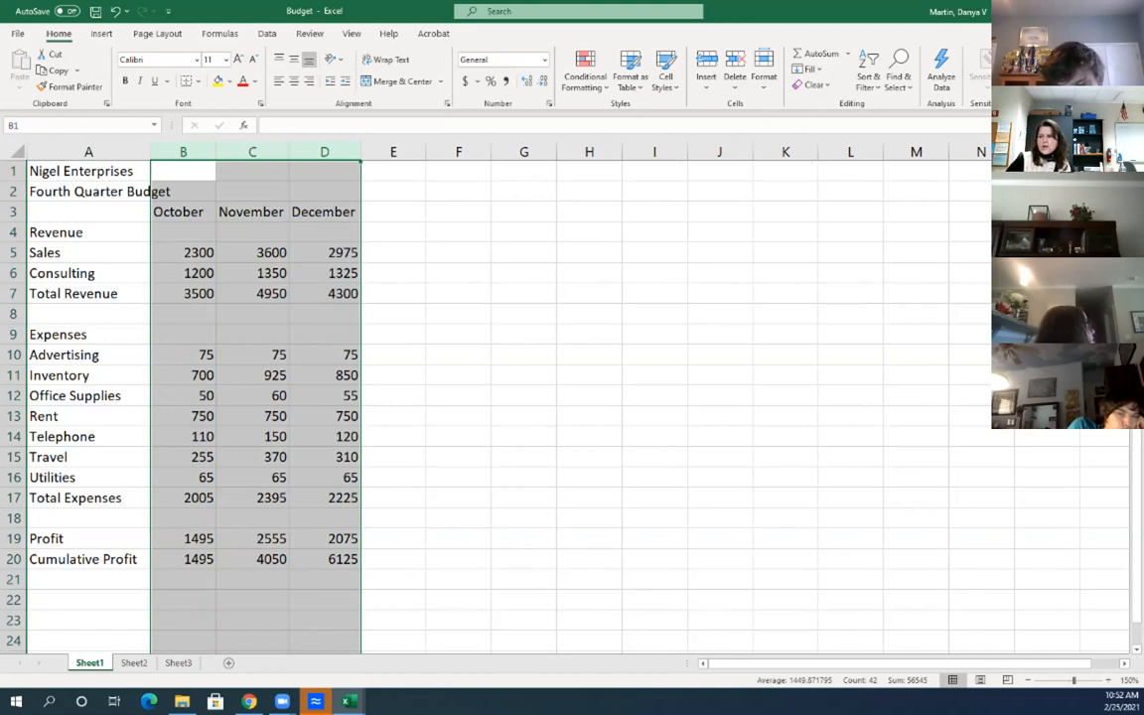
Set the October–December columns B:D to a width of 12 via Format > Column Width
{"action": "left_click", "coordinate": [182, 152]}
{"action": "left_click_drag", "start_coordinate": [183, 152], "coordinate": [328, 152]}
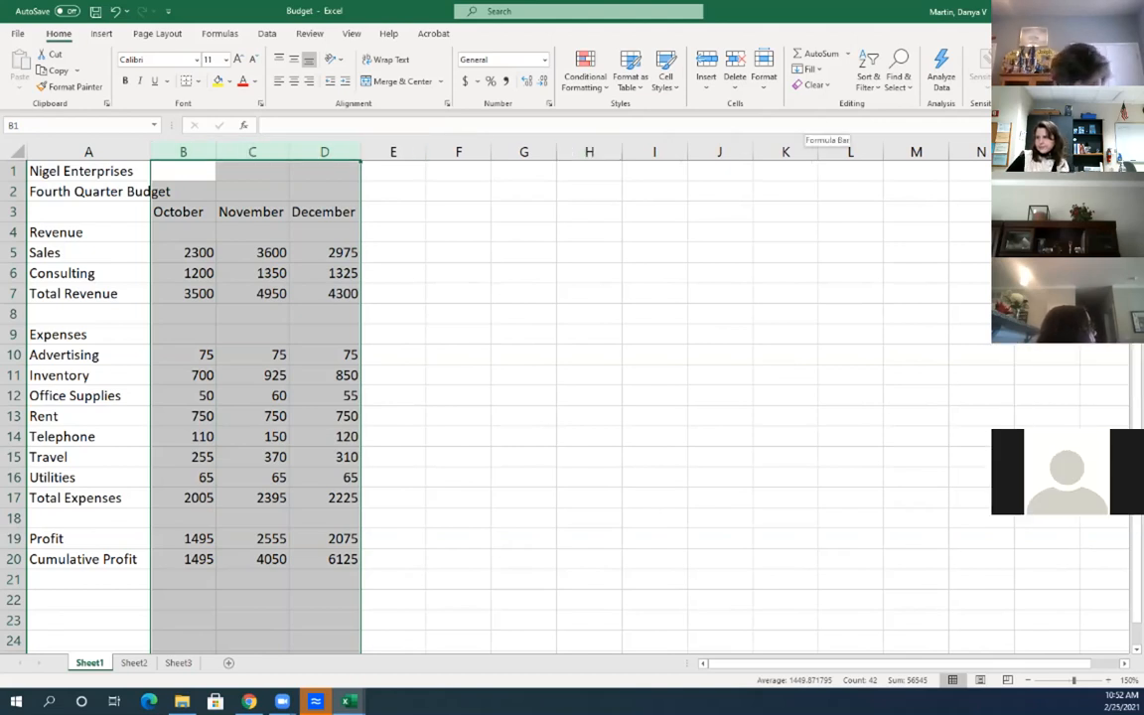
{"action": "left_click", "coordinate": [762, 75]}
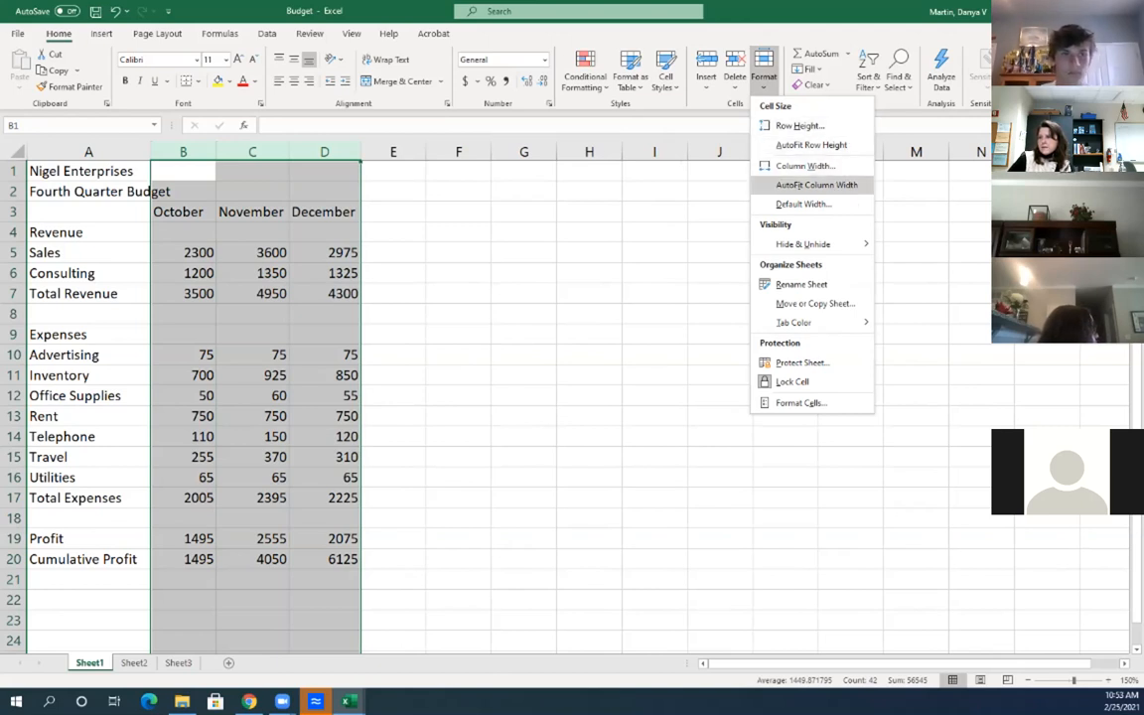
{"action": "left_click", "coordinate": [805, 166]}
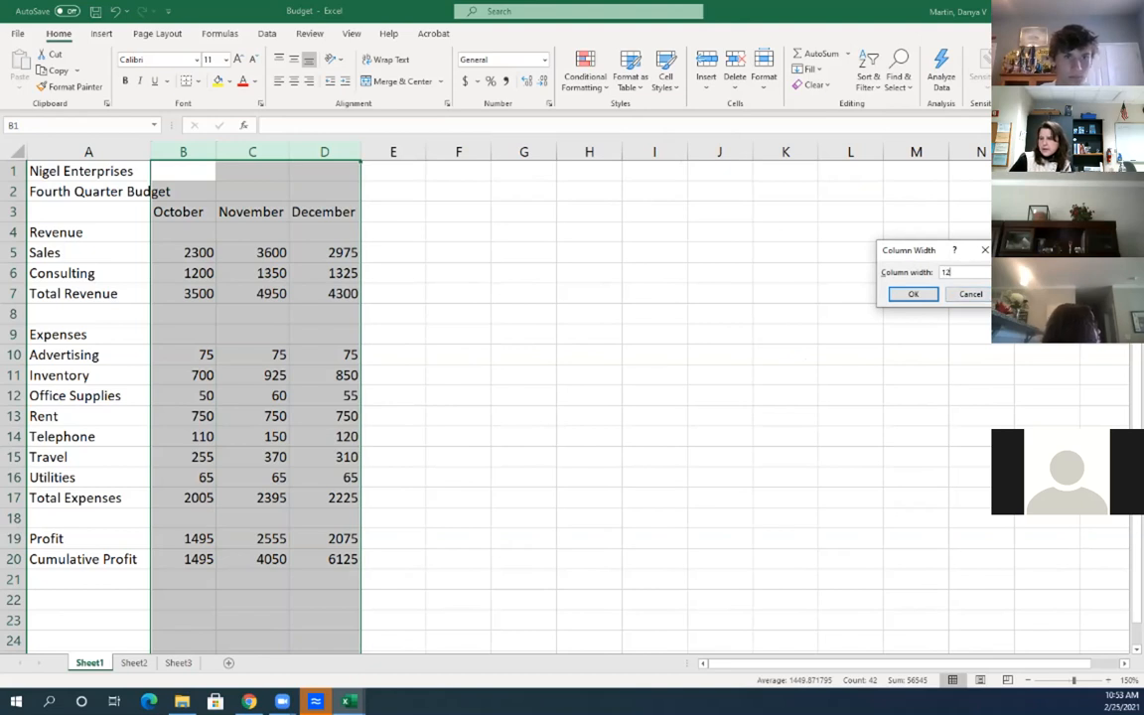
{"action": "key", "text": "Return"}
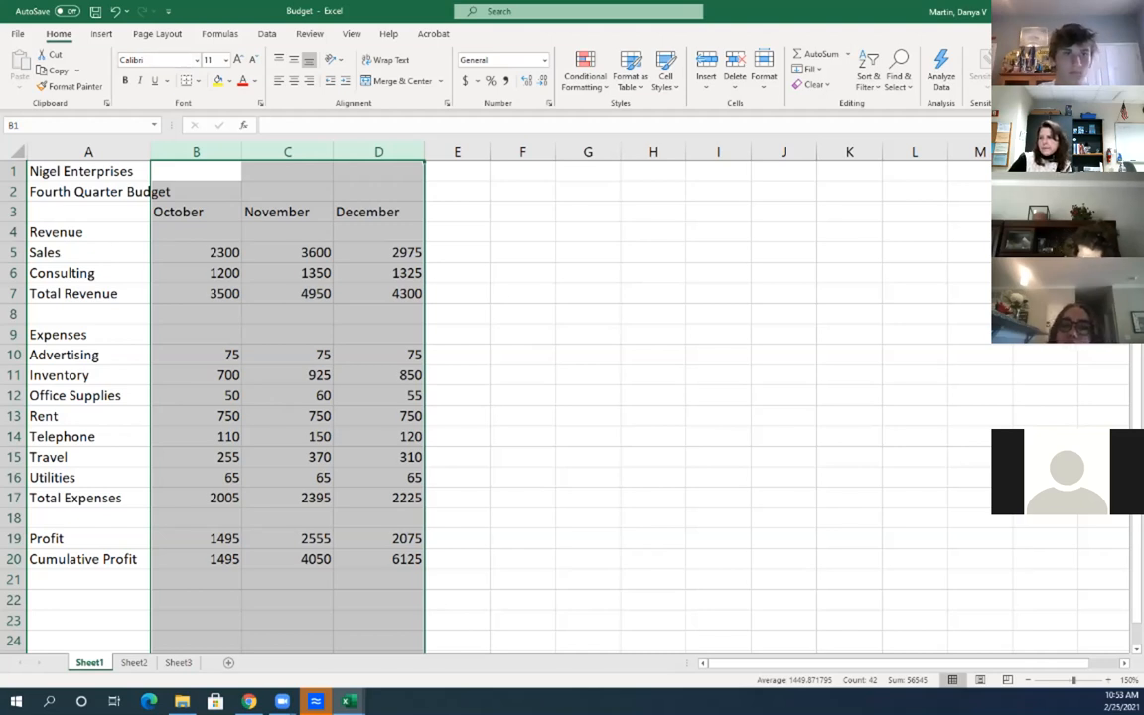
{"action": "left_click", "coordinate": [242, 152]}
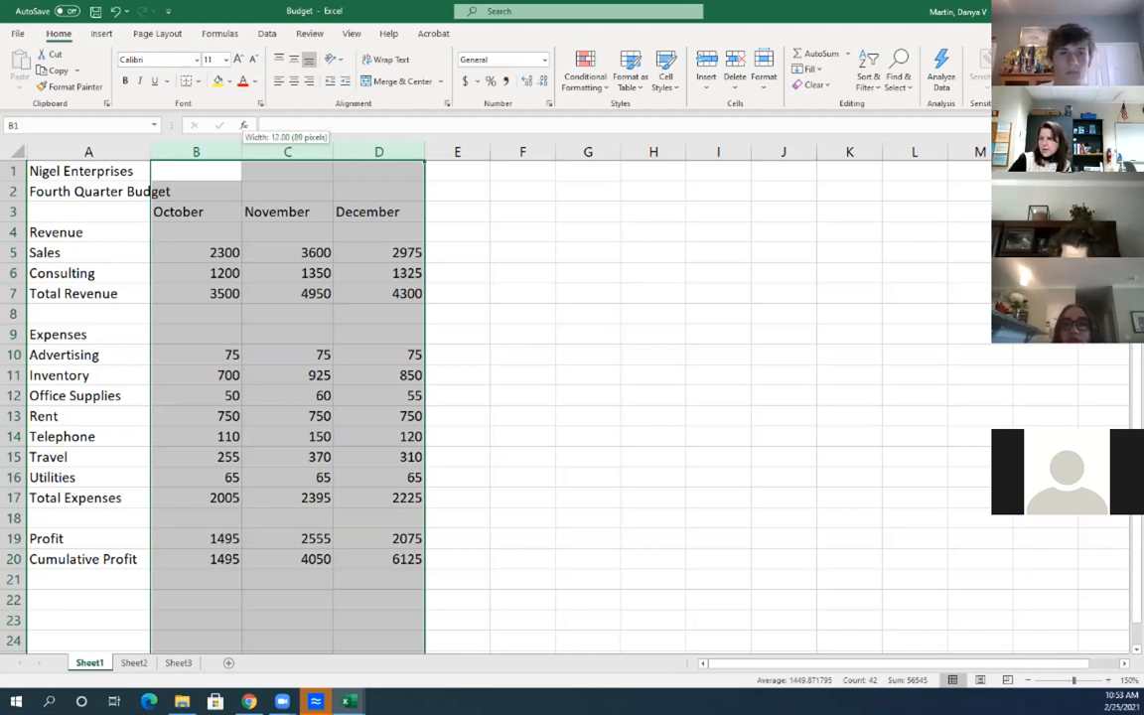
{"action": "left_click", "coordinate": [242, 150]}
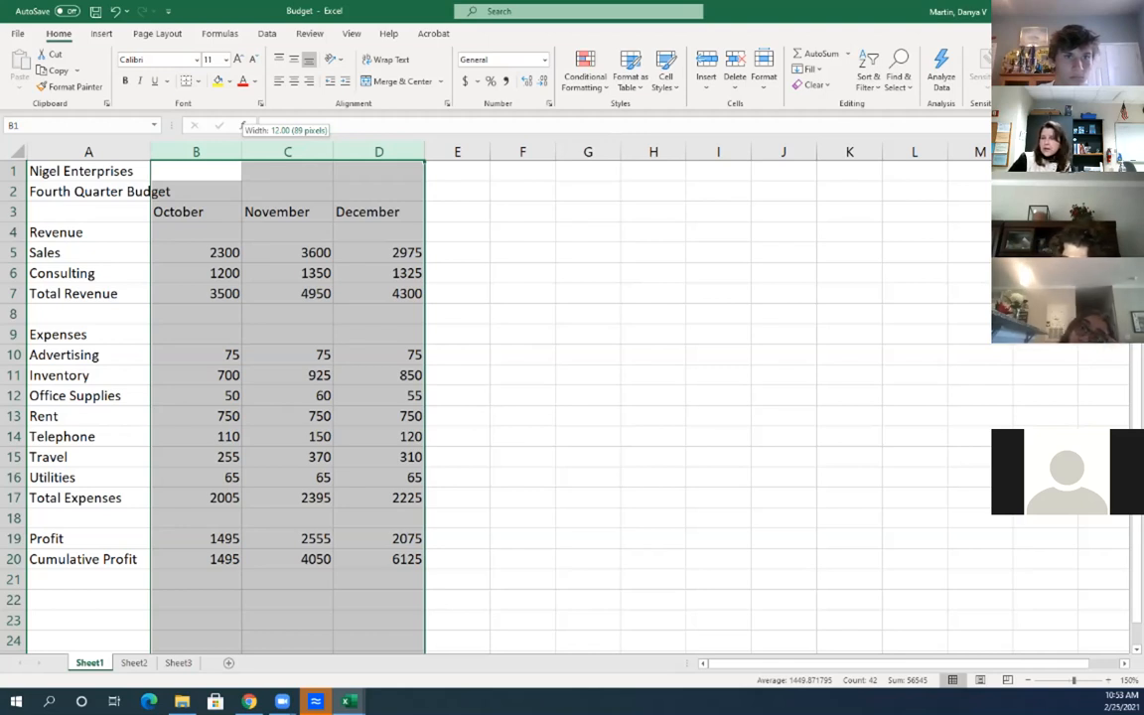
{"action": "left_click_drag", "start_coordinate": [242, 151], "coordinate": [242, 151]}
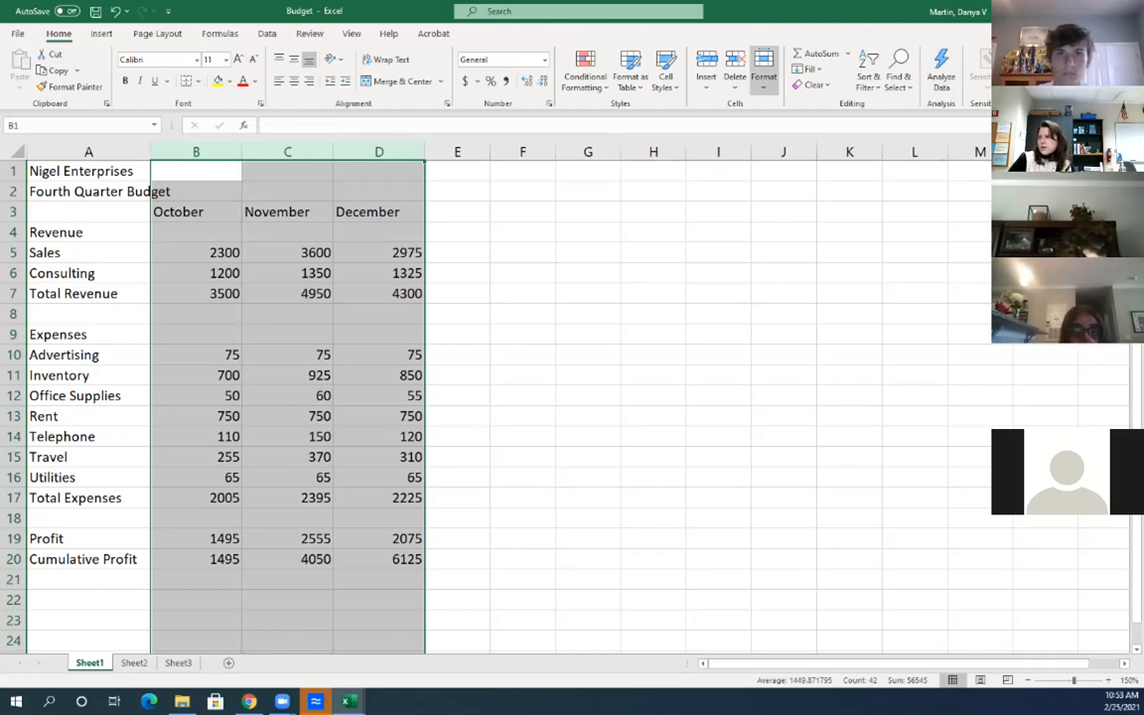
{"action": "left_click", "coordinate": [764, 69]}
{"action": "left_click", "coordinate": [805, 166]}
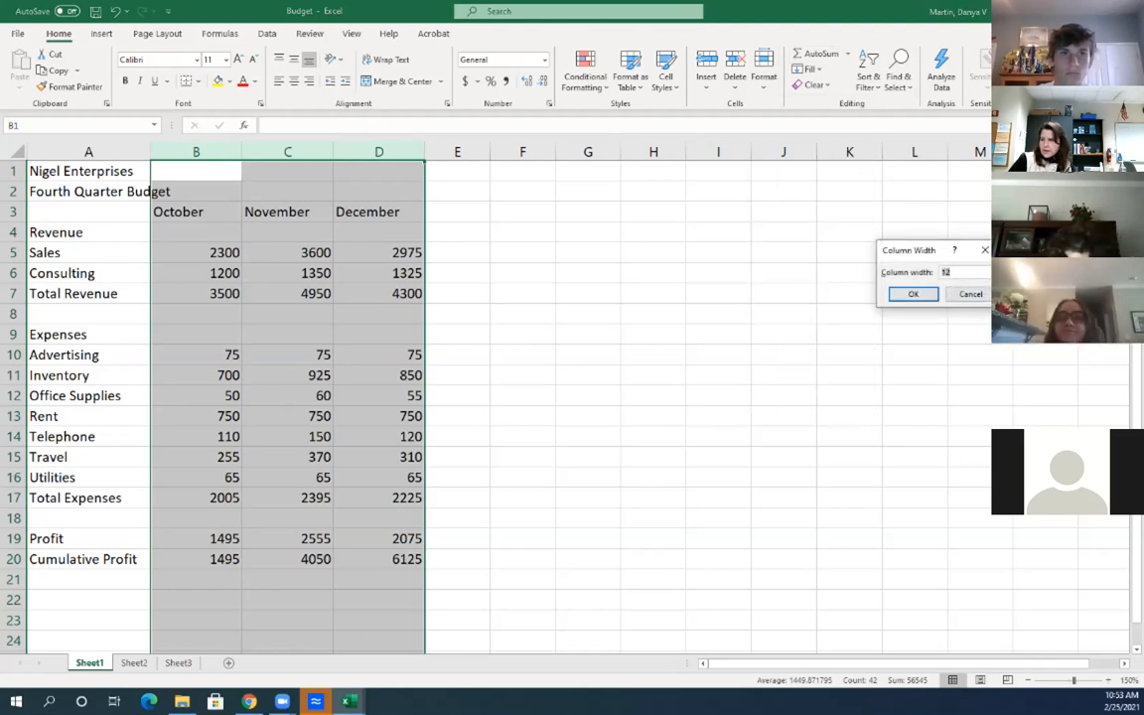
{"action": "key", "text": "Return"}
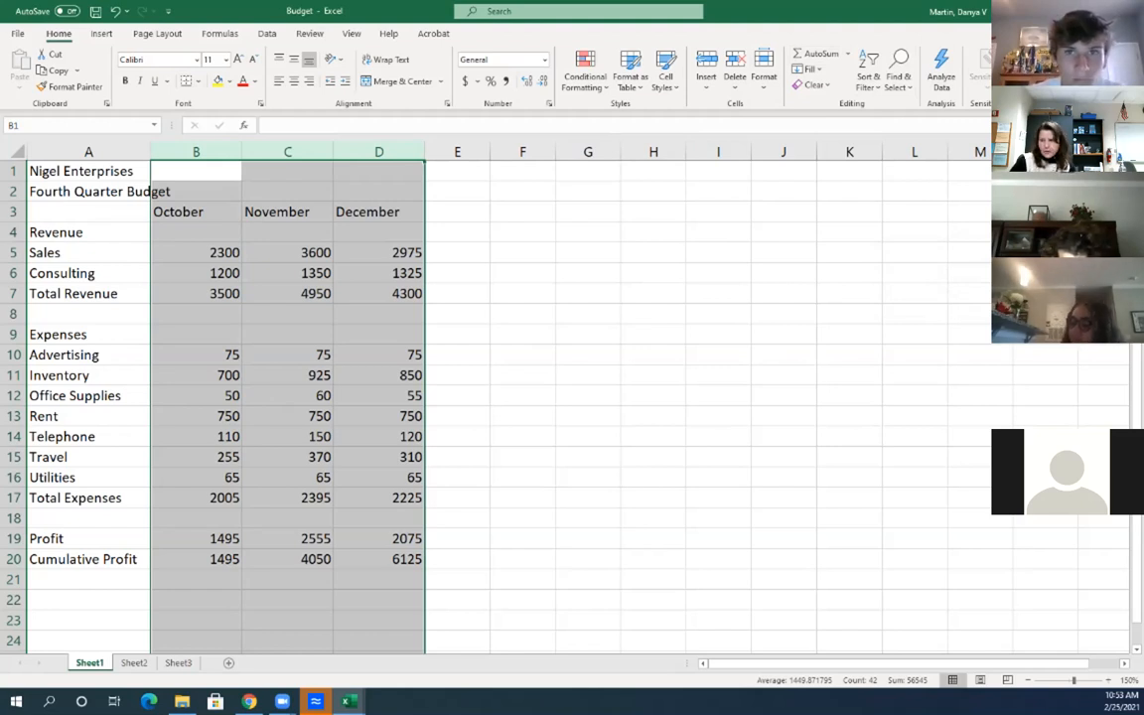
Right-align the Total Revenue, Total Expenses, Profit and Cumulative Profit labels
{"action": "left_click", "coordinate": [288, 273]}
{"action": "left_click_drag", "start_coordinate": [178, 212], "coordinate": [382, 212]}
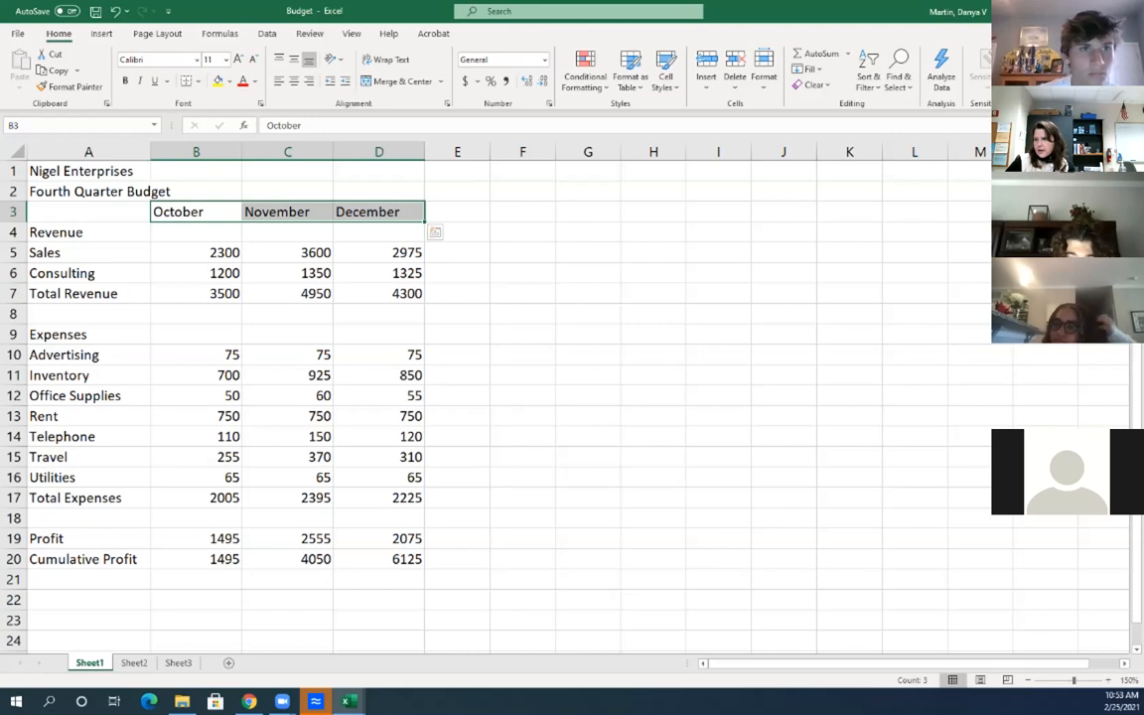
{"action": "left_click", "coordinate": [88, 252]}
{"action": "left_click", "coordinate": [89, 294]}
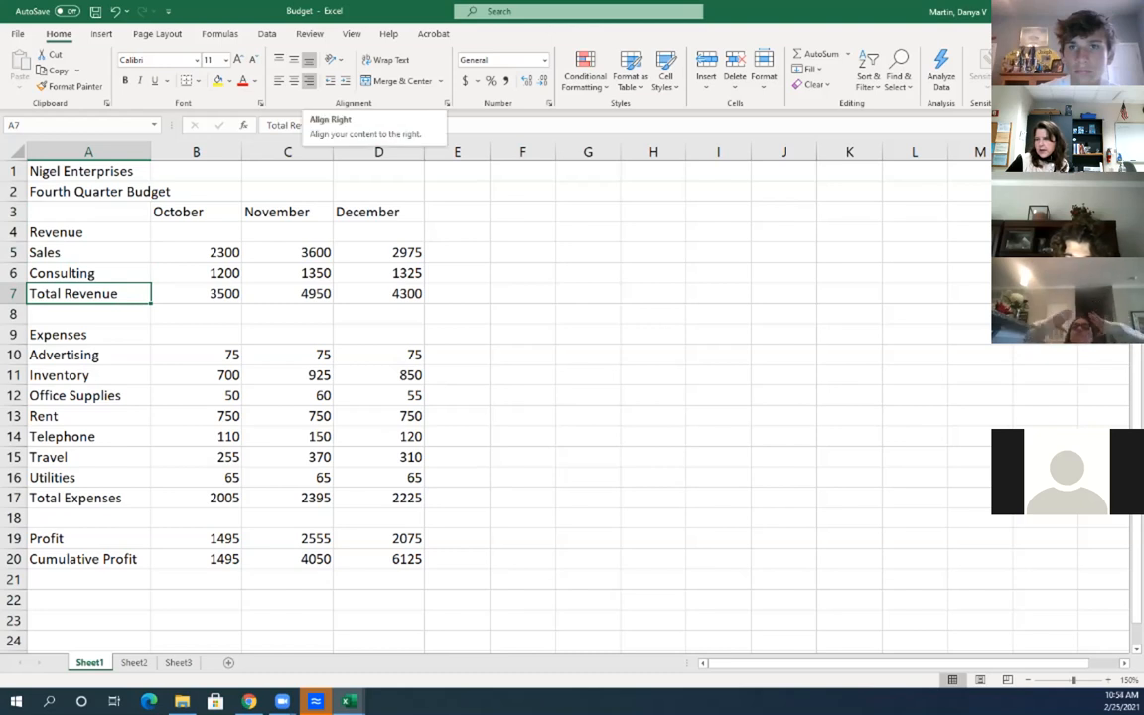
{"action": "left_click", "coordinate": [309, 81]}
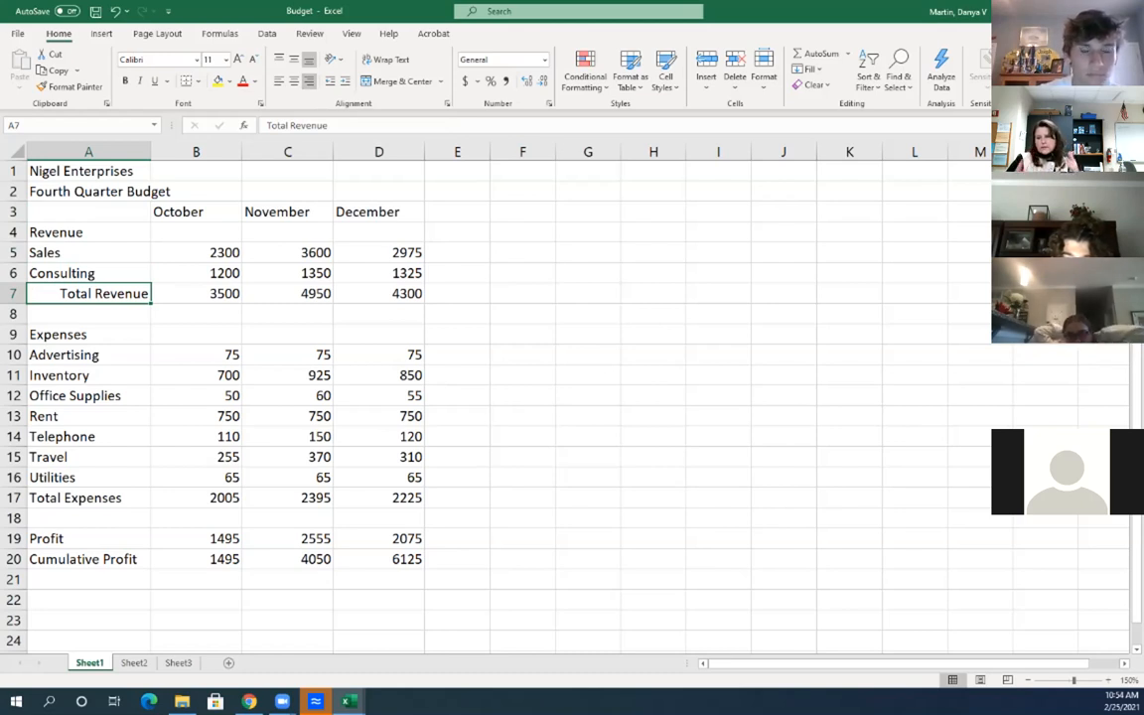
{"action": "left_click", "coordinate": [89, 498]}
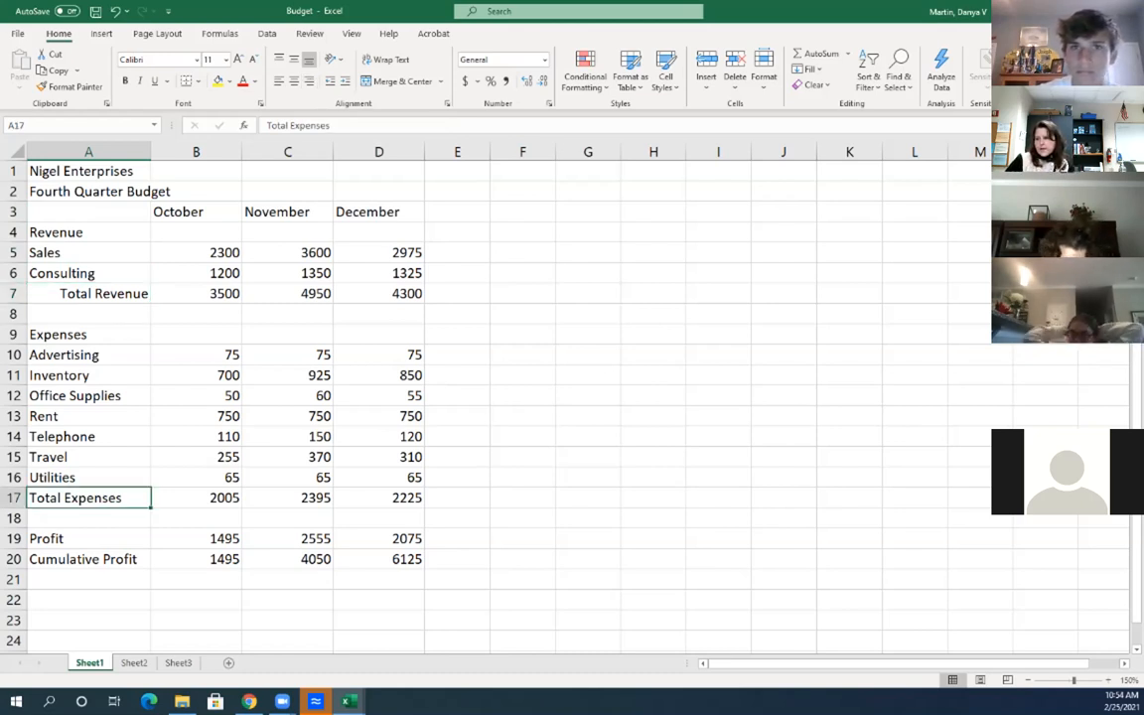
{"action": "left_click", "coordinate": [309, 81]}
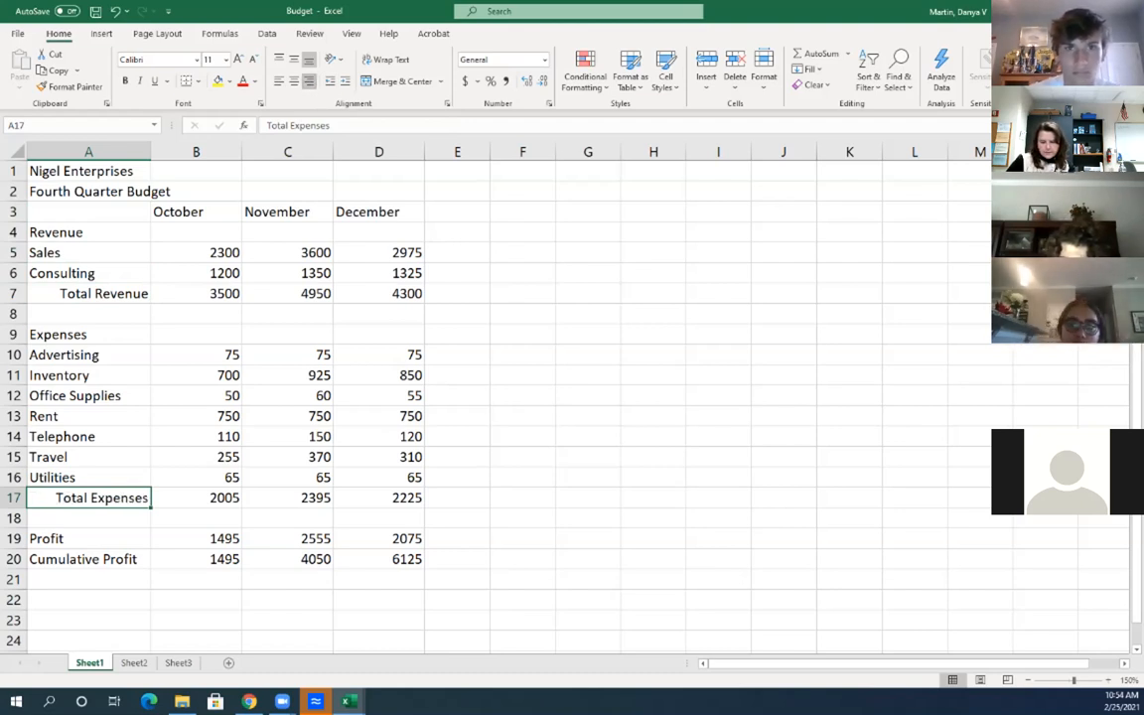
{"action": "left_click_drag", "start_coordinate": [88, 538], "coordinate": [88, 559]}
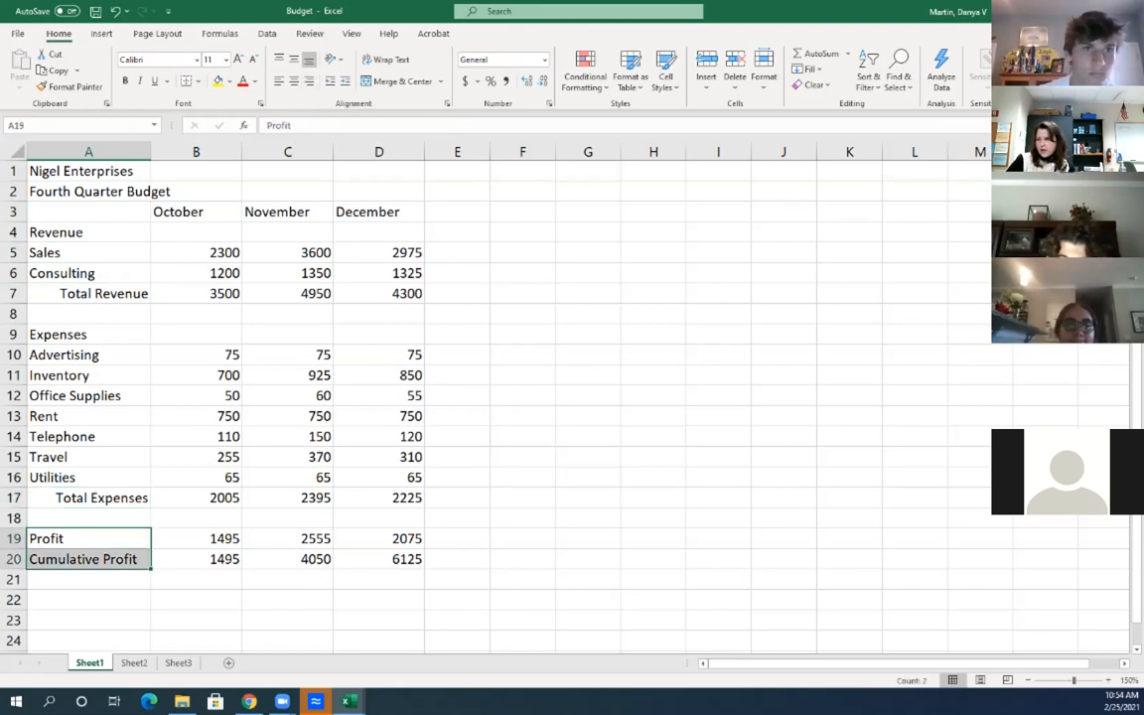
{"action": "left_click", "coordinate": [309, 82]}
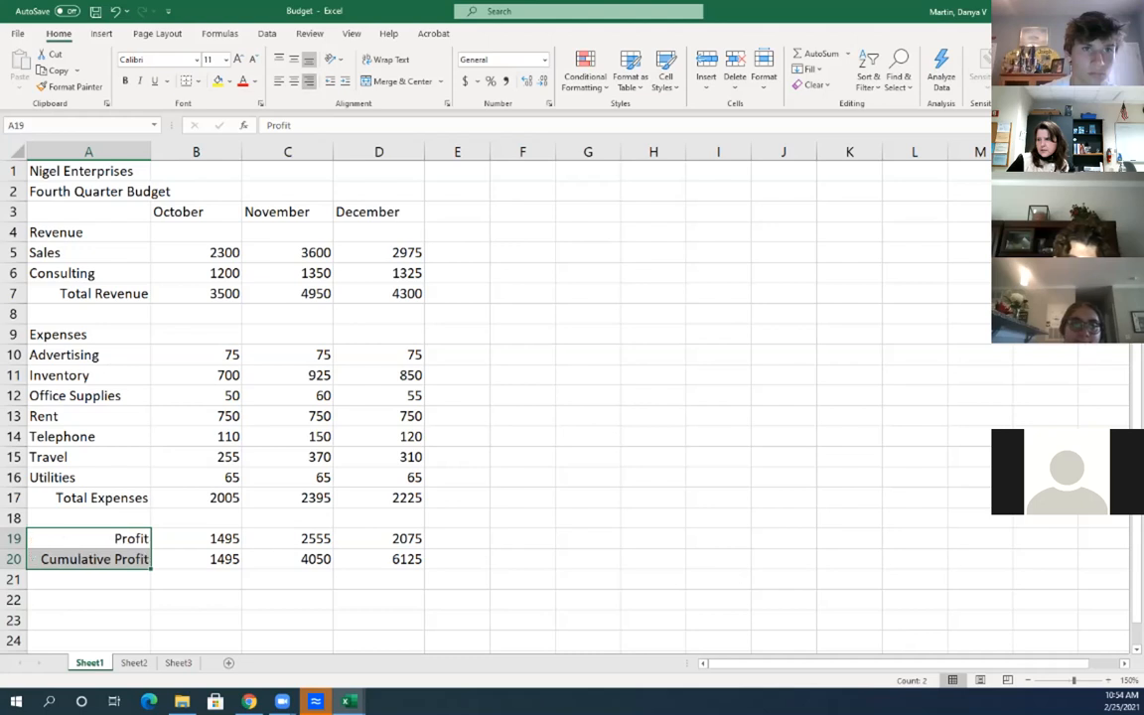
Center the October, November and December headings in B3:D3
{"action": "left_click_drag", "start_coordinate": [196, 212], "coordinate": [379, 212]}
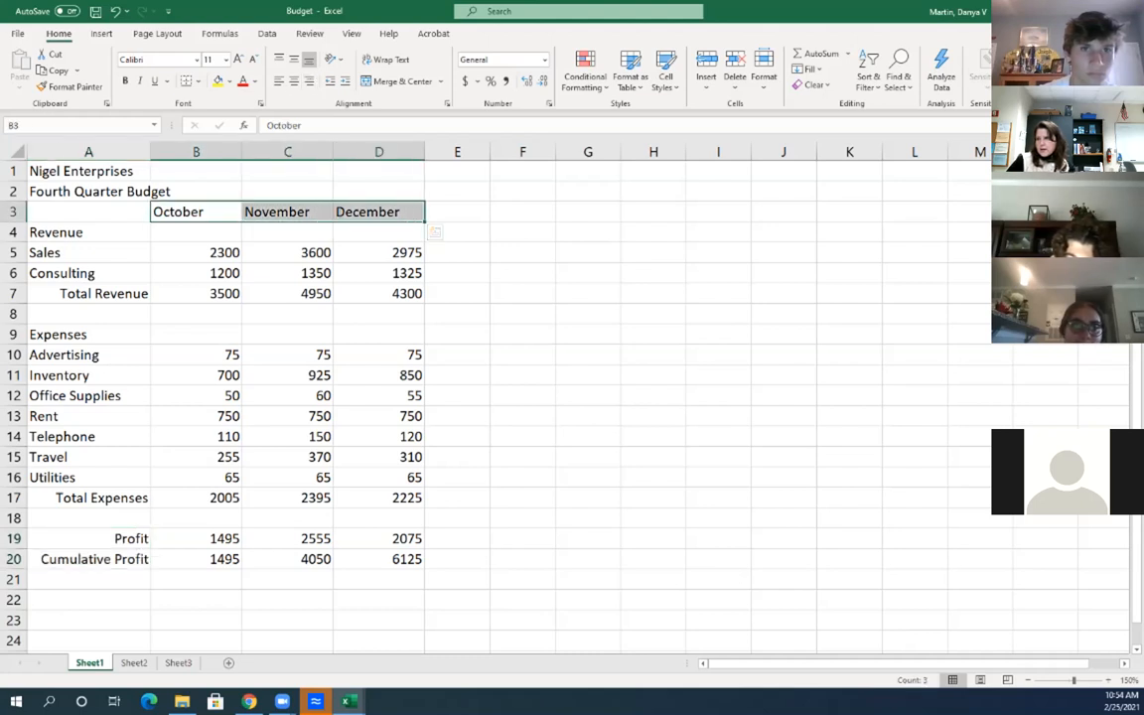
{"action": "left_click", "coordinate": [294, 82]}
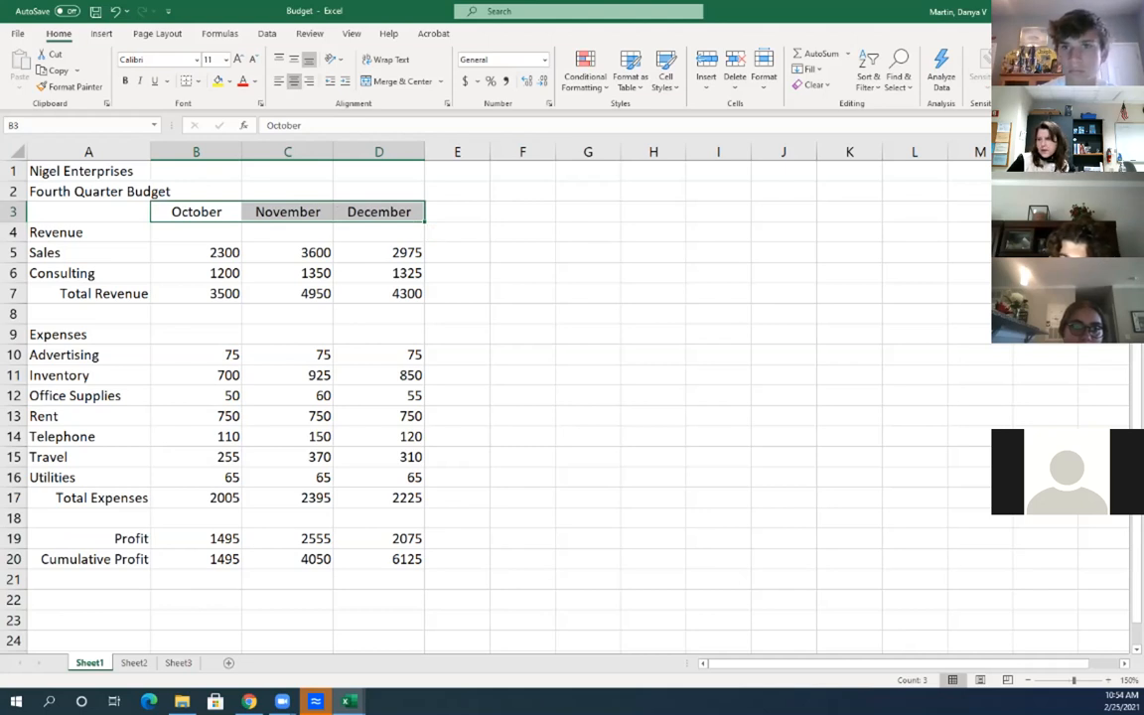
{"action": "left_click", "coordinate": [89, 172]}
{"action": "left_click", "coordinate": [195, 172]}
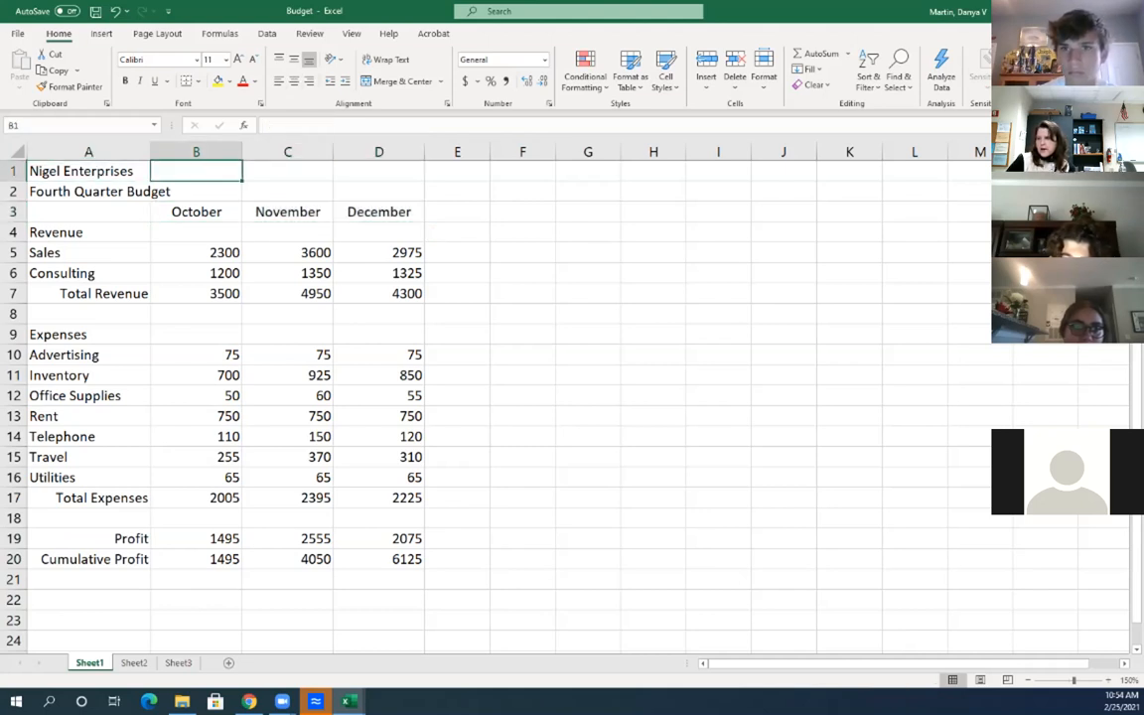
Merge and center the Nigel Enterprises title across A1:D1
{"action": "key", "text": "Right"}
{"action": "key", "text": "Right"}
{"action": "left_click_drag", "start_coordinate": [88, 172], "coordinate": [378, 172]}
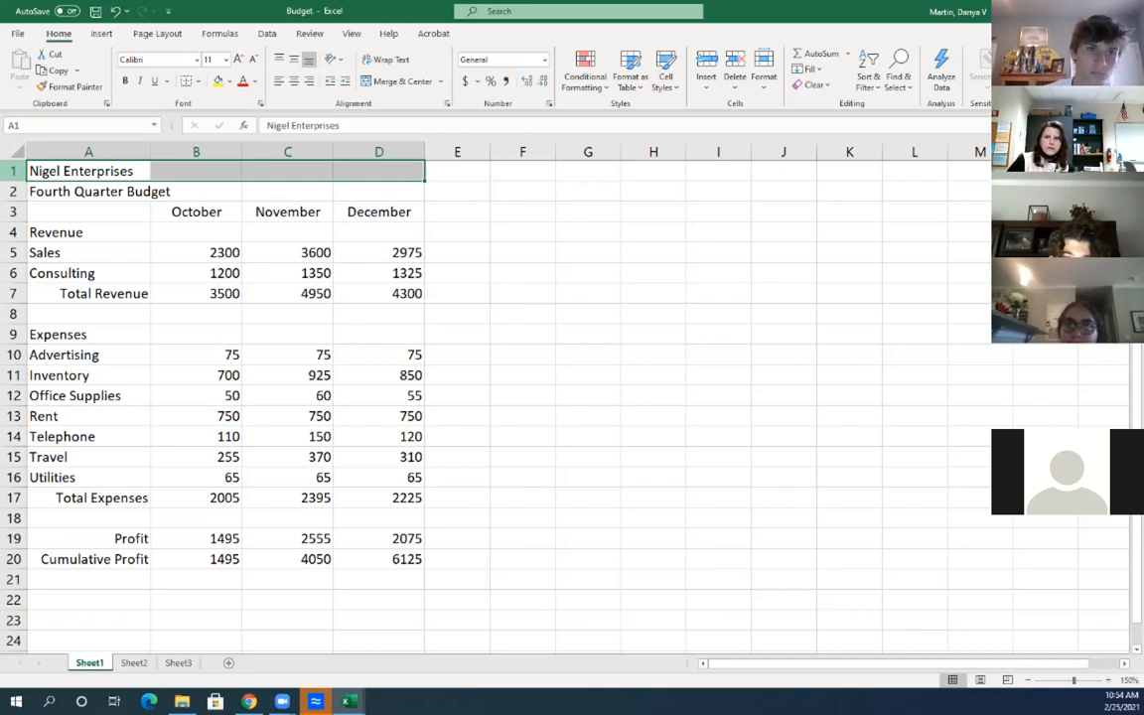
{"action": "left_click_drag", "start_coordinate": [89, 171], "coordinate": [378, 171]}
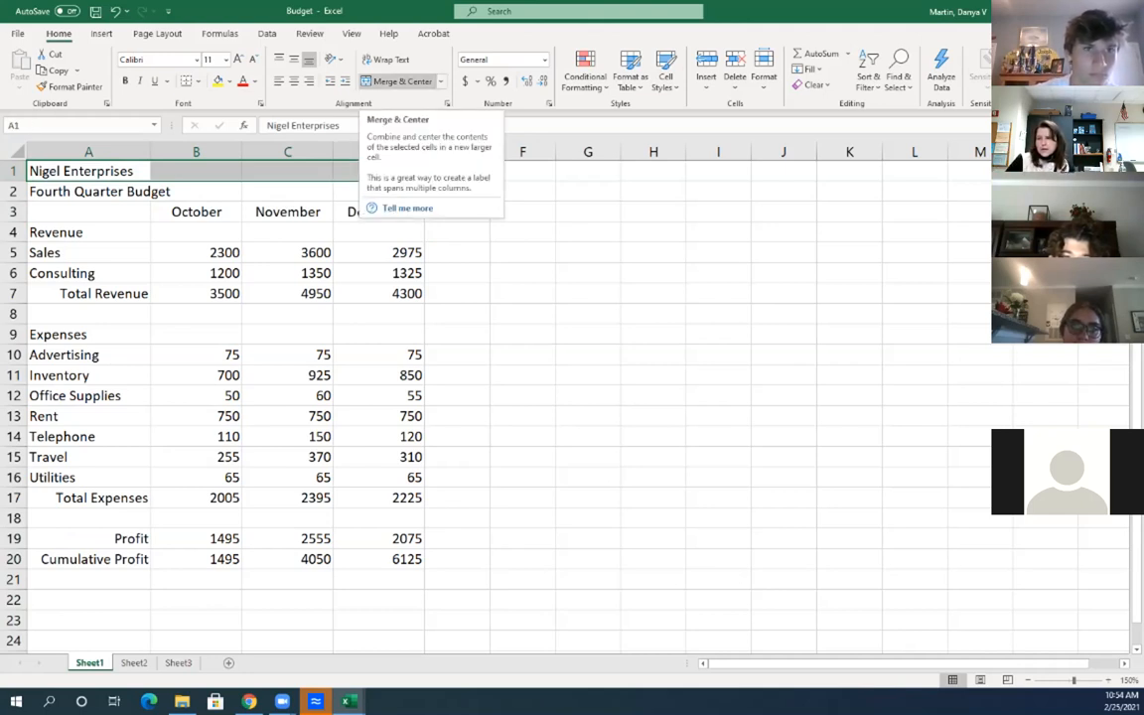
{"action": "left_click", "coordinate": [395, 80]}
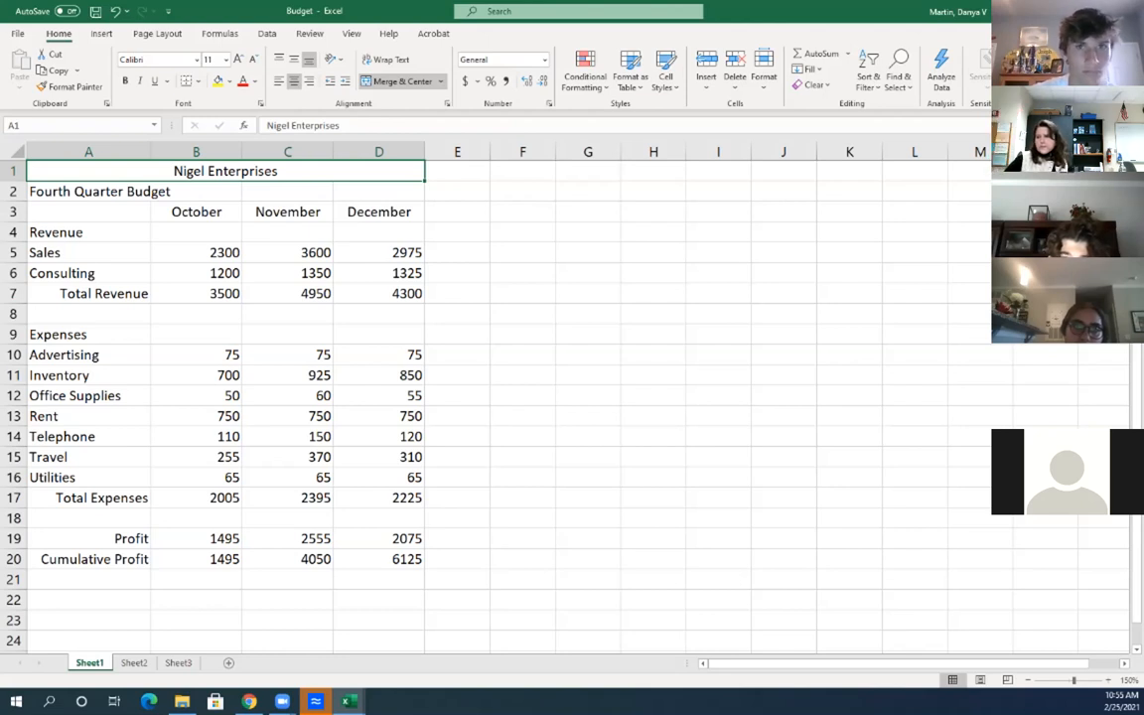
Merge and center Fourth Quarter Budget across A2:D2, then widen column A slightly
{"action": "left_click", "coordinate": [89, 232]}
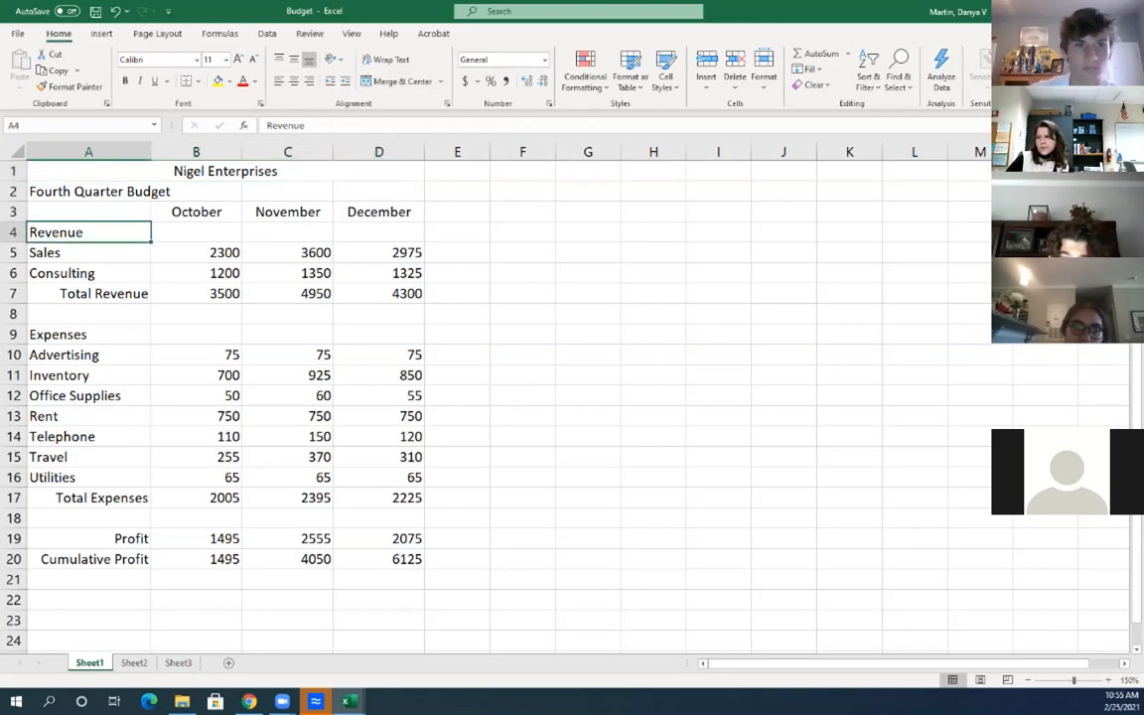
{"action": "left_click_drag", "start_coordinate": [89, 191], "coordinate": [380, 192]}
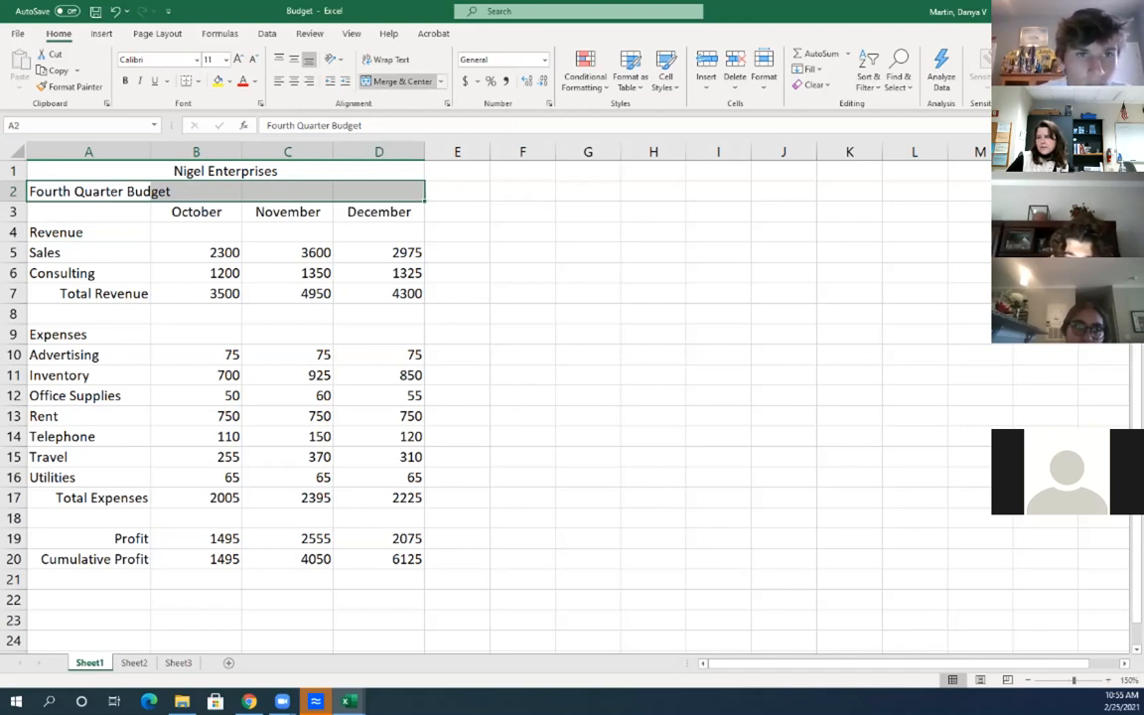
{"action": "left_click", "coordinate": [398, 82]}
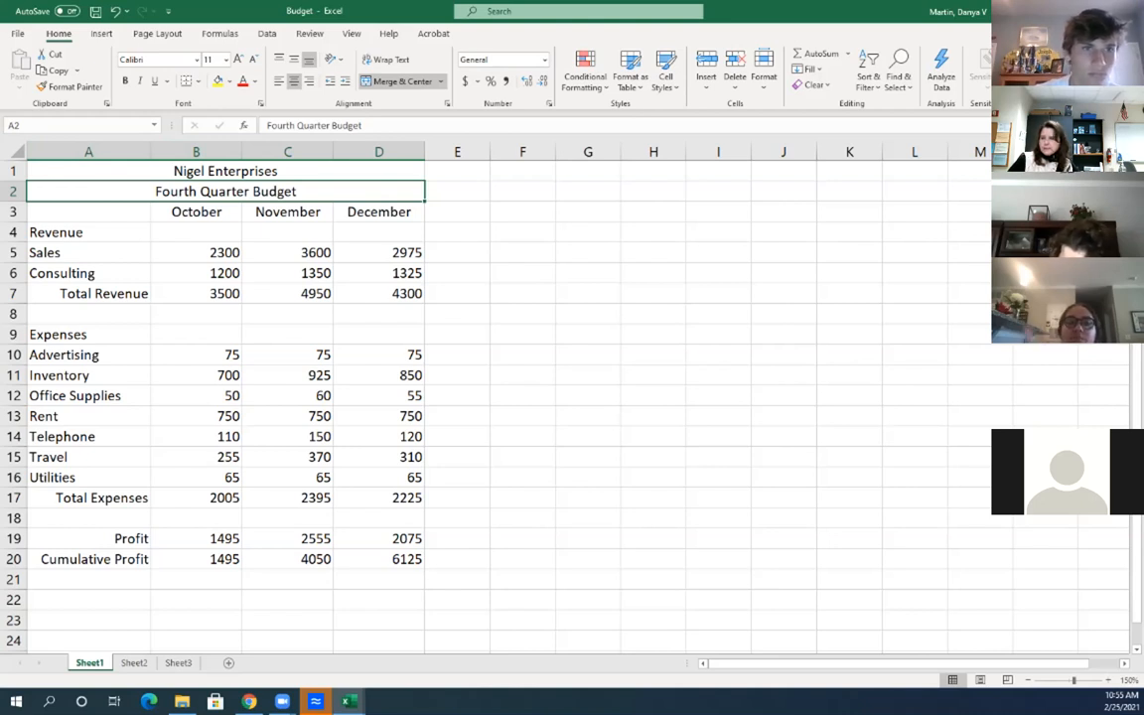
{"action": "mouse_move", "coordinate": [150, 151]}
{"action": "left_mouse_down"}
{"action": "mouse_move", "coordinate": [139, 151]}
{"action": "mouse_move", "coordinate": [161, 151]}
{"action": "left_mouse_up"}
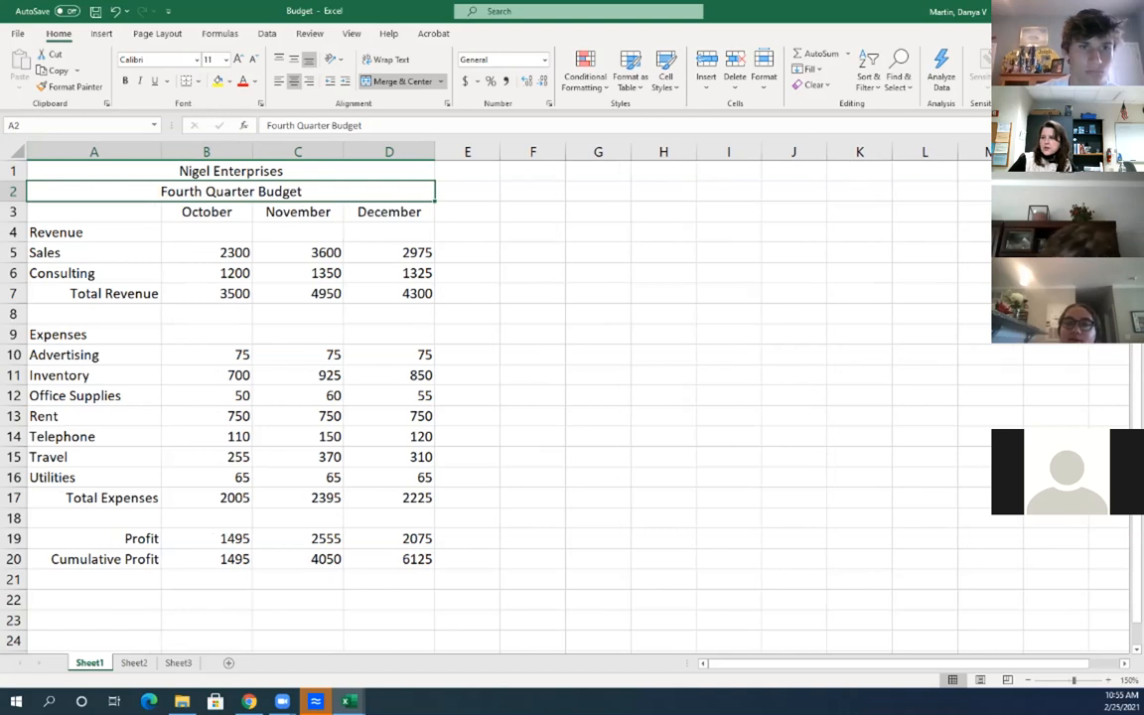
{"action": "left_click_drag", "start_coordinate": [160, 151], "coordinate": [157, 151]}
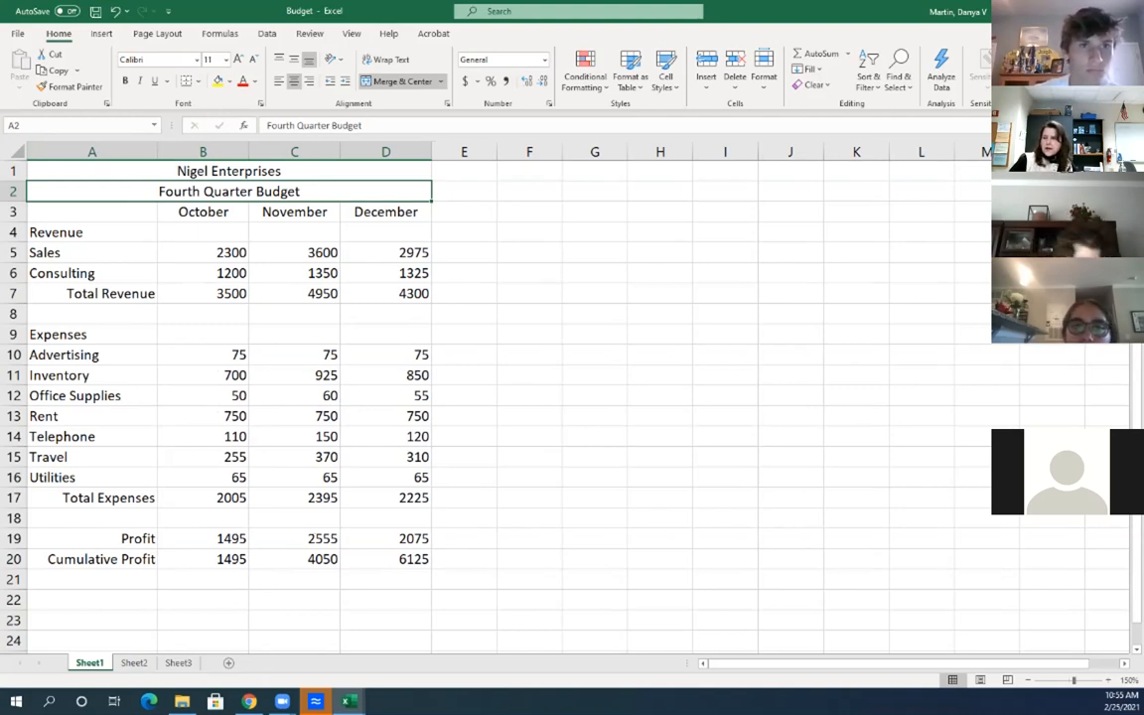
Indent the Sales and Consulting labels in A5:A6 one level
{"action": "left_click", "coordinate": [91, 232]}
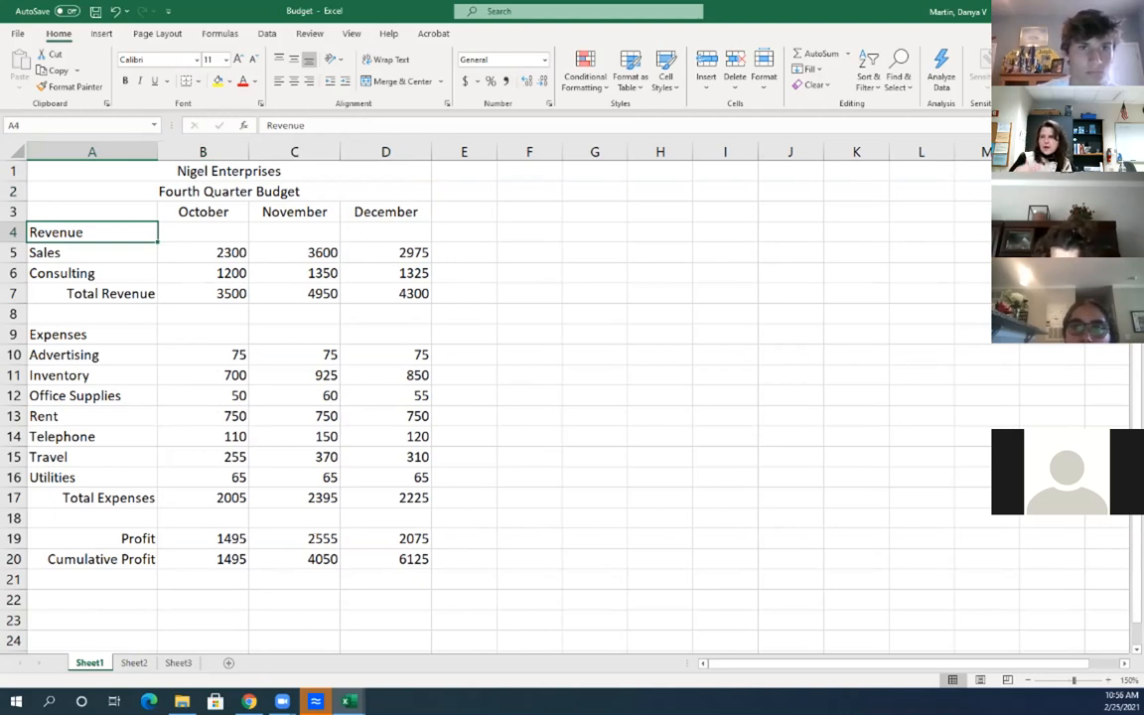
{"action": "left_click", "coordinate": [92, 252]}
{"action": "left_click", "coordinate": [92, 274]}
{"action": "left_click", "coordinate": [91, 252]}
{"action": "left_click", "coordinate": [92, 273]}
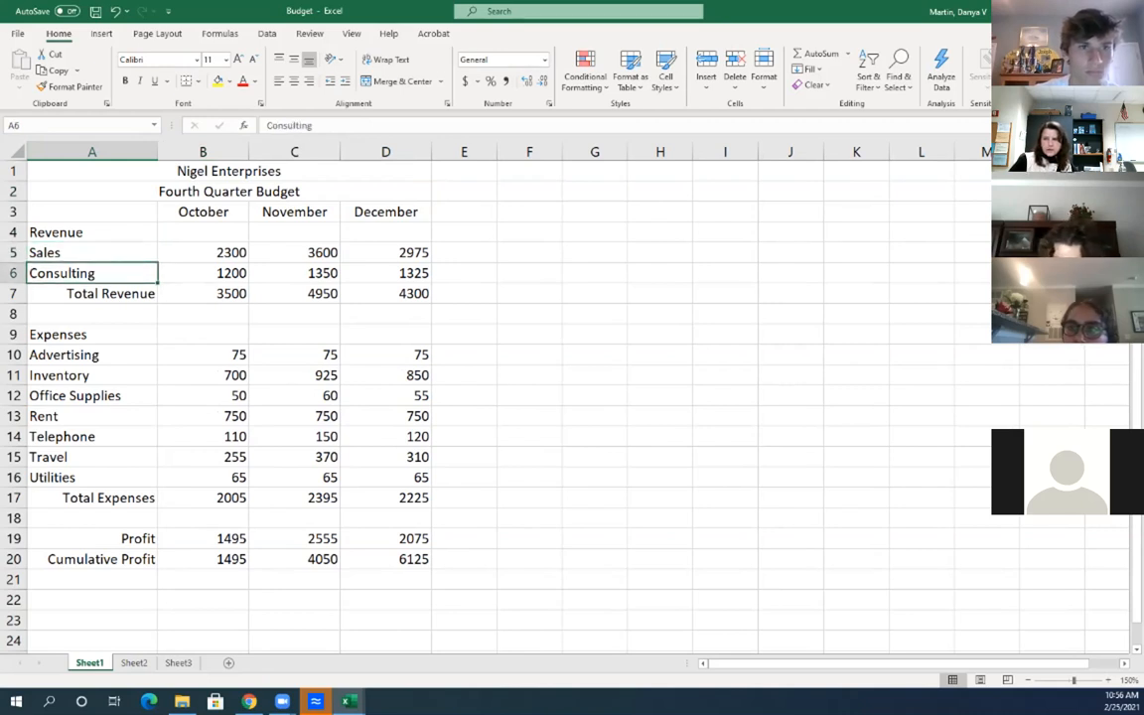
{"action": "left_click_drag", "start_coordinate": [91, 233], "coordinate": [388, 233]}
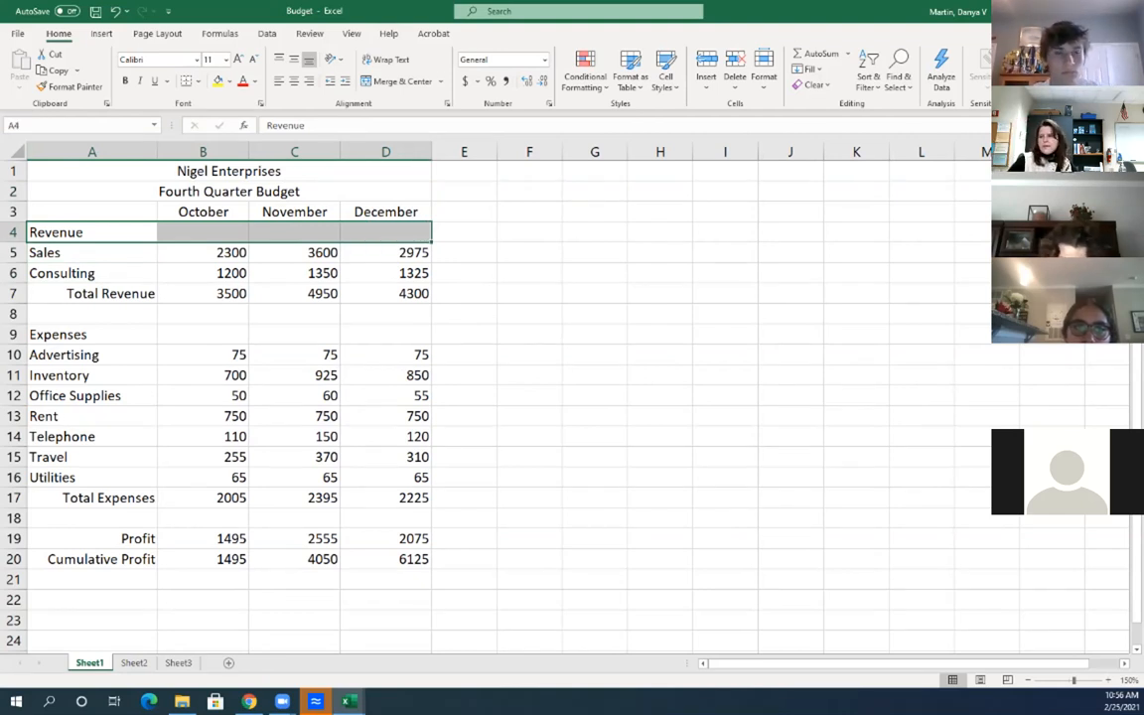
{"action": "left_click", "coordinate": [99, 294]}
{"action": "left_click", "coordinate": [91, 335]}
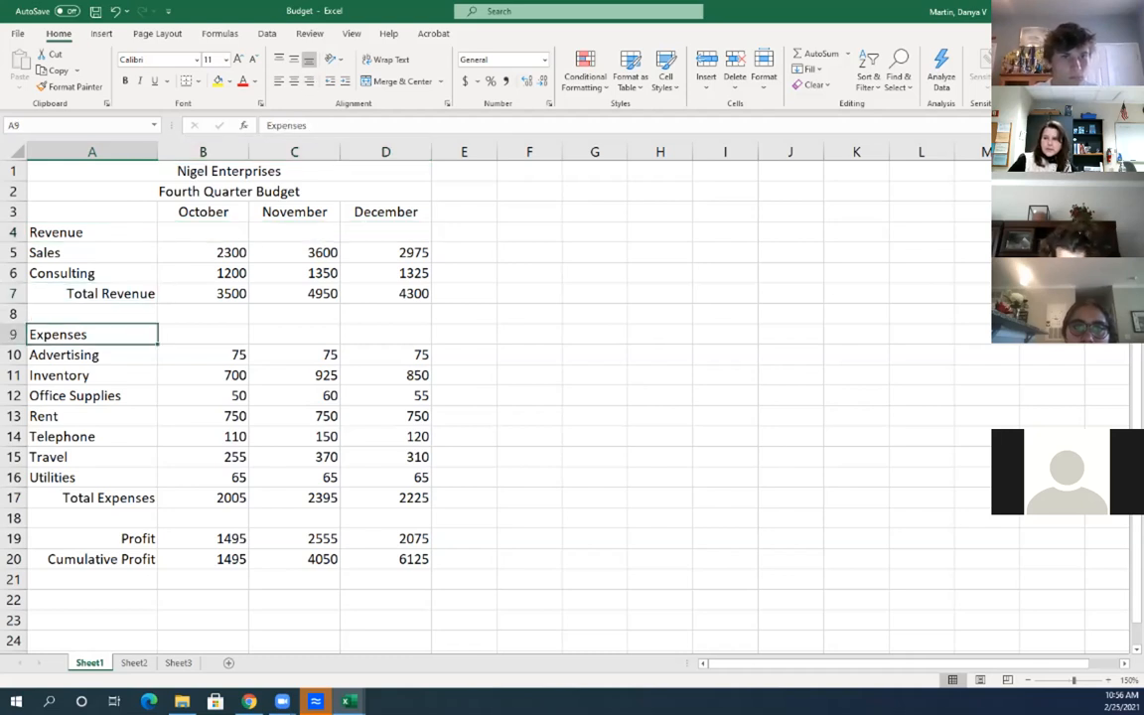
{"action": "left_click_drag", "start_coordinate": [92, 355], "coordinate": [91, 478]}
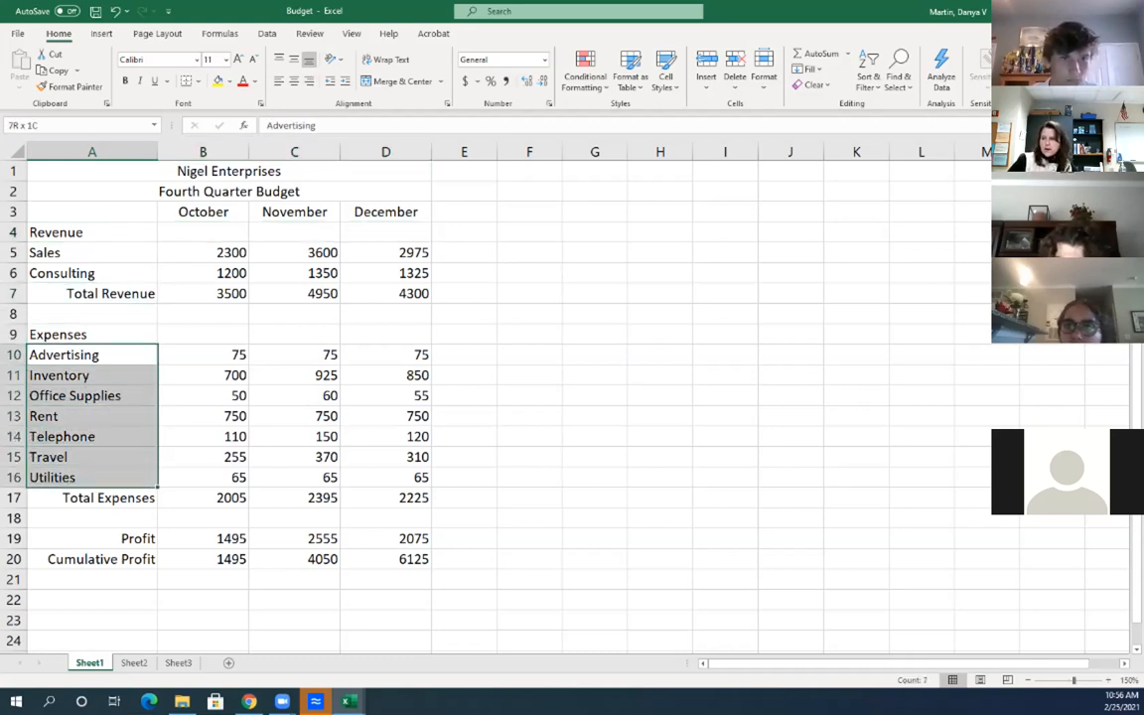
{"action": "left_click", "coordinate": [91, 497]}
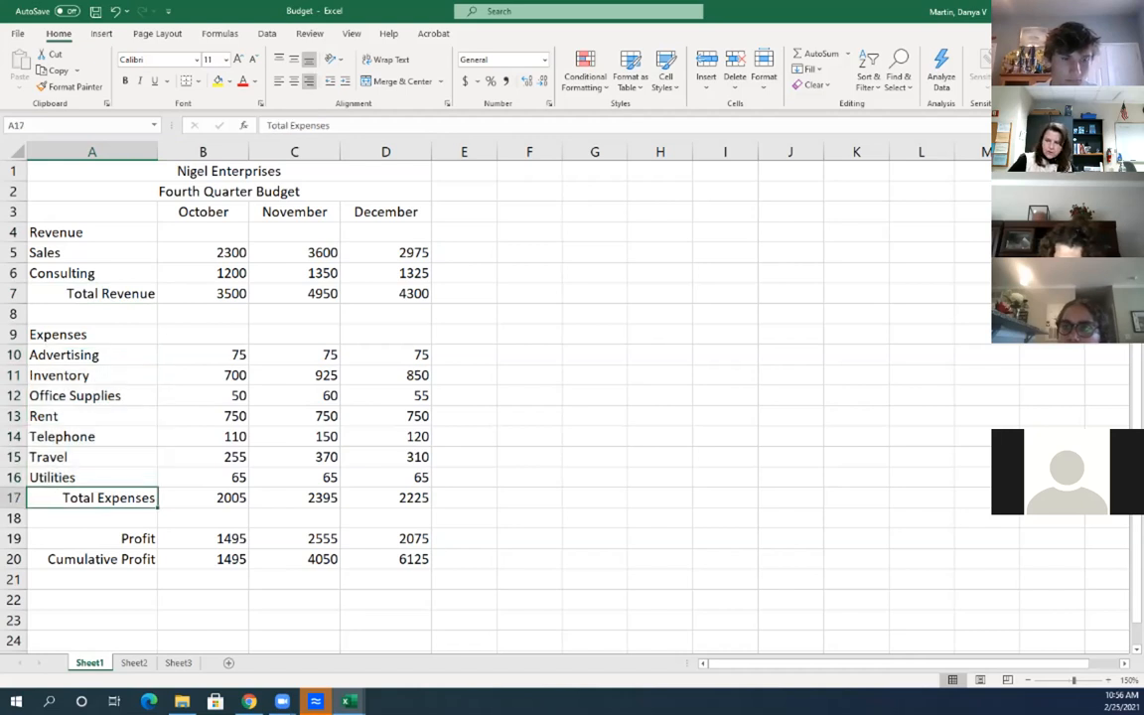
{"action": "left_click_drag", "start_coordinate": [91, 233], "coordinate": [91, 273]}
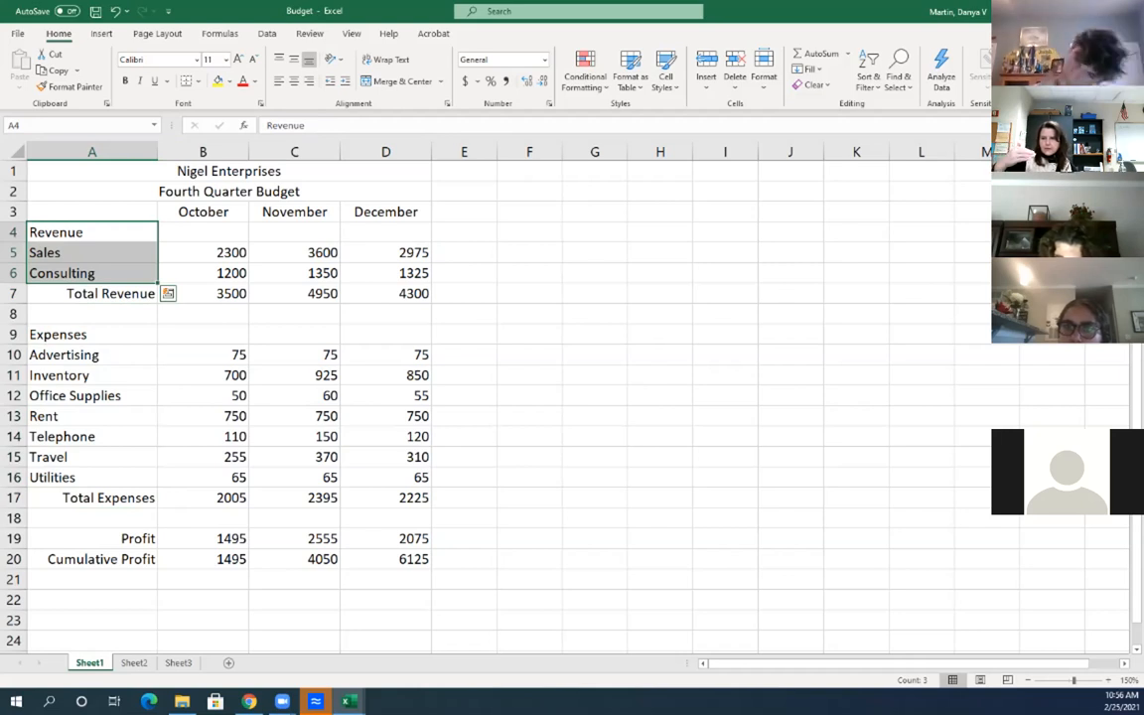
{"action": "left_click", "coordinate": [91, 253]}
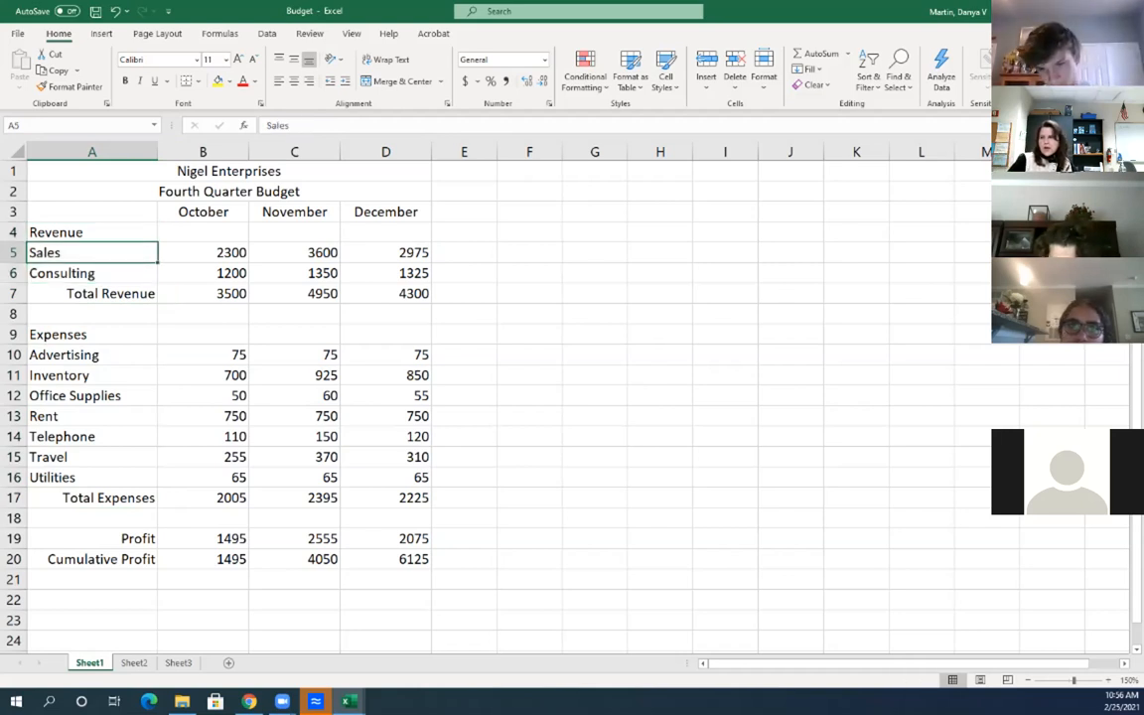
{"action": "left_click_drag", "start_coordinate": [92, 253], "coordinate": [91, 274]}
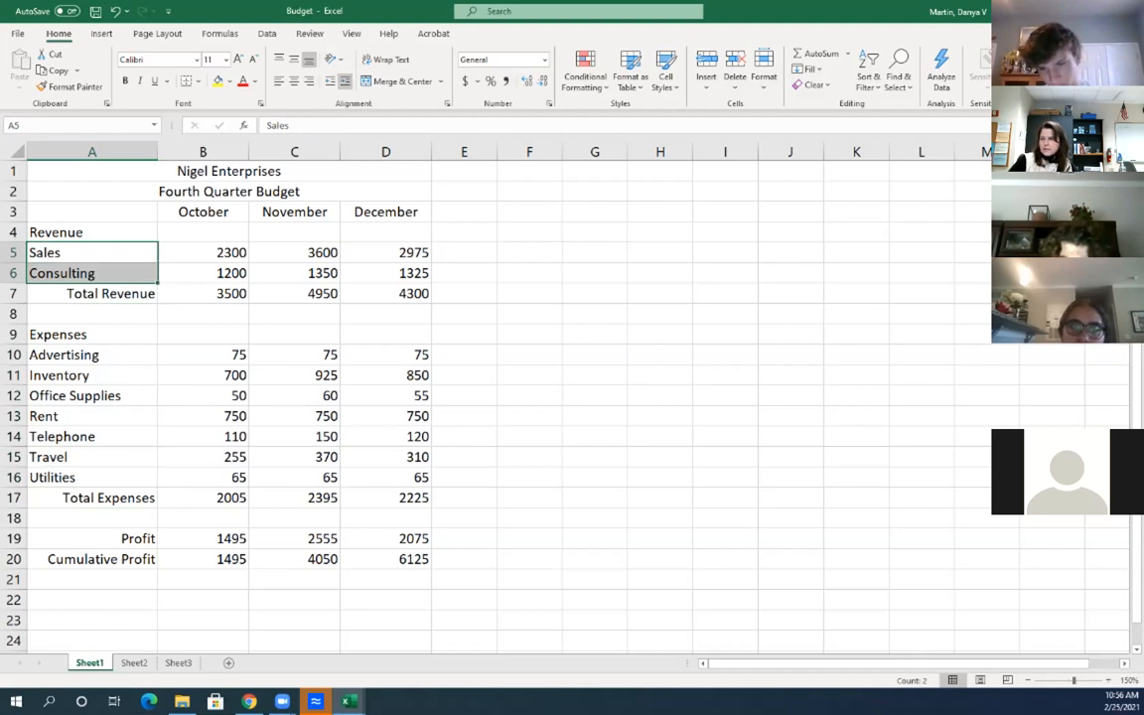
{"action": "left_click", "coordinate": [344, 82]}
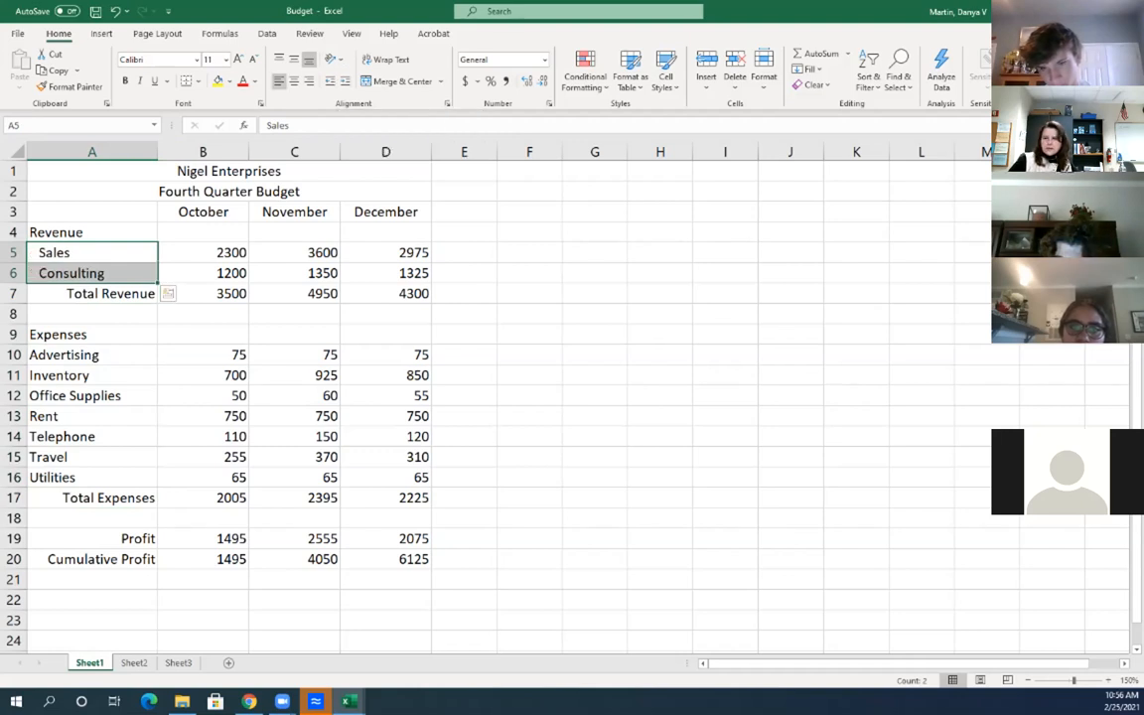
Indent the expense labels Advertising through Utilities (A10:A16) one level
{"action": "left_click_drag", "start_coordinate": [79, 355], "coordinate": [79, 477]}
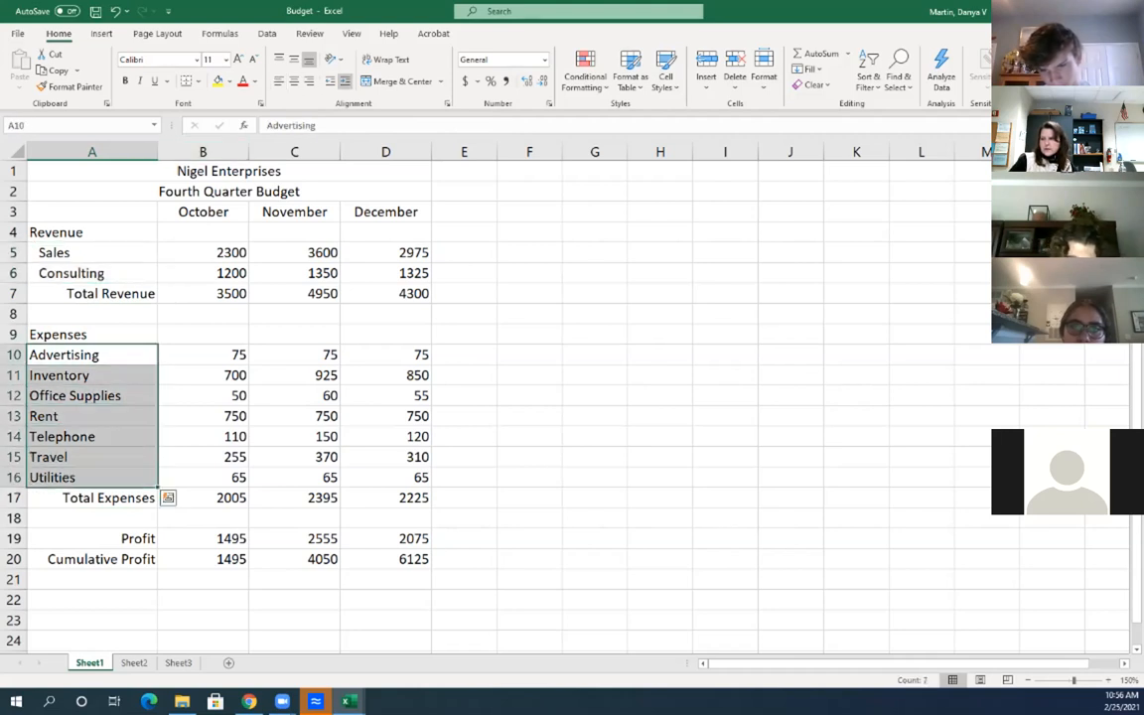
{"action": "left_click", "coordinate": [344, 82]}
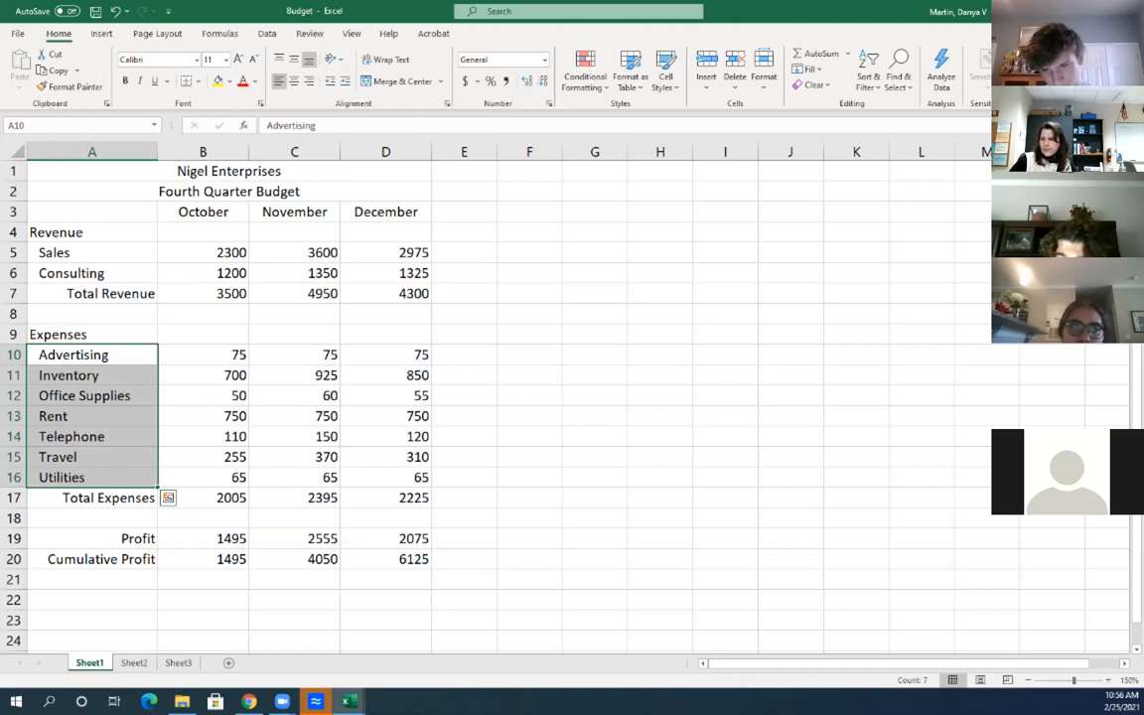
{"action": "left_click", "coordinate": [91, 437]}
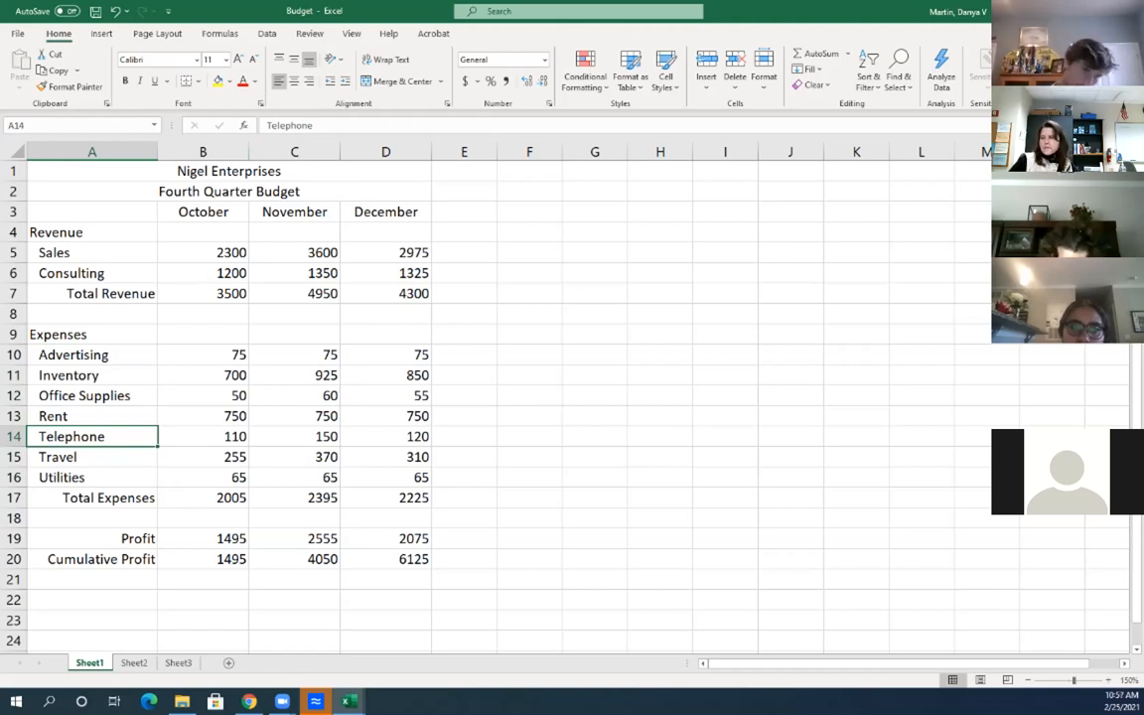
{"action": "left_click_drag", "start_coordinate": [203, 212], "coordinate": [387, 211]}
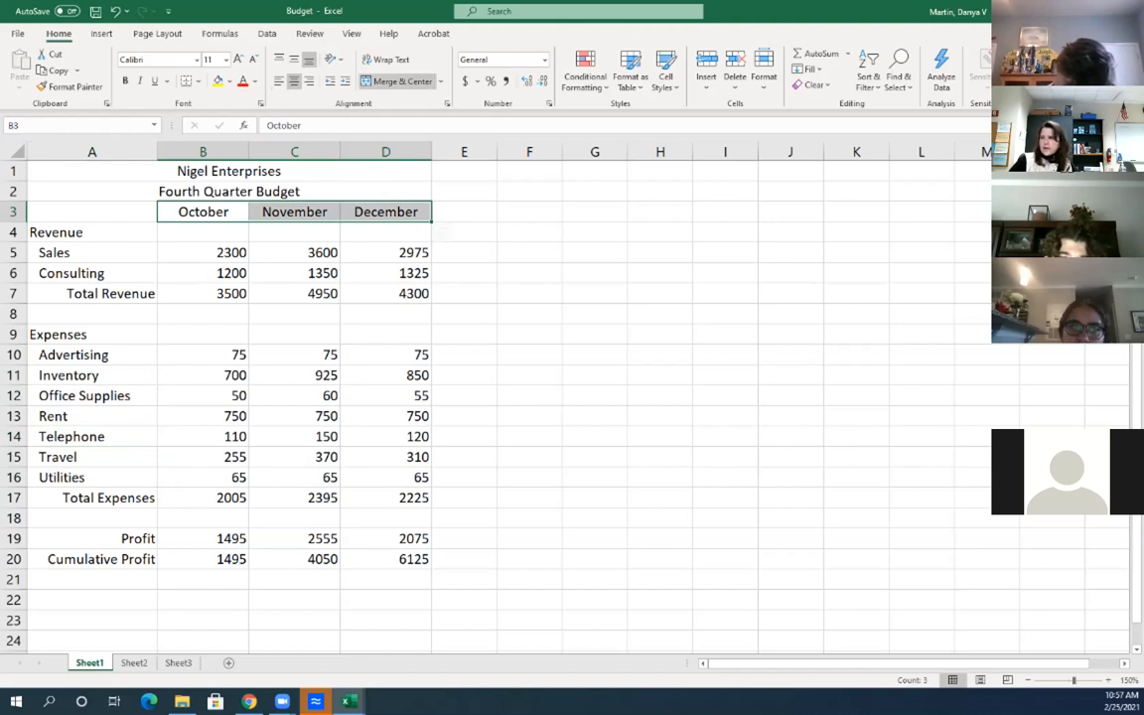
Angle the October–December headers in B3:D3 counterclockwise, making row 3 taller
{"action": "left_click", "coordinate": [334, 59]}
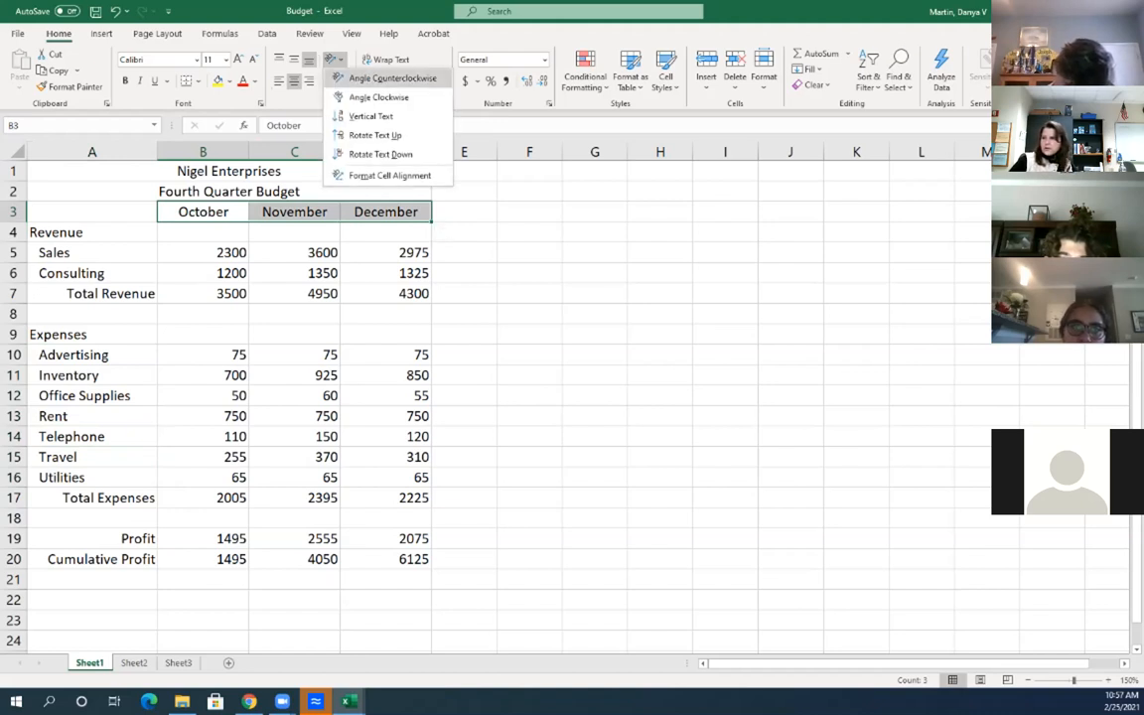
{"action": "left_click", "coordinate": [393, 79]}
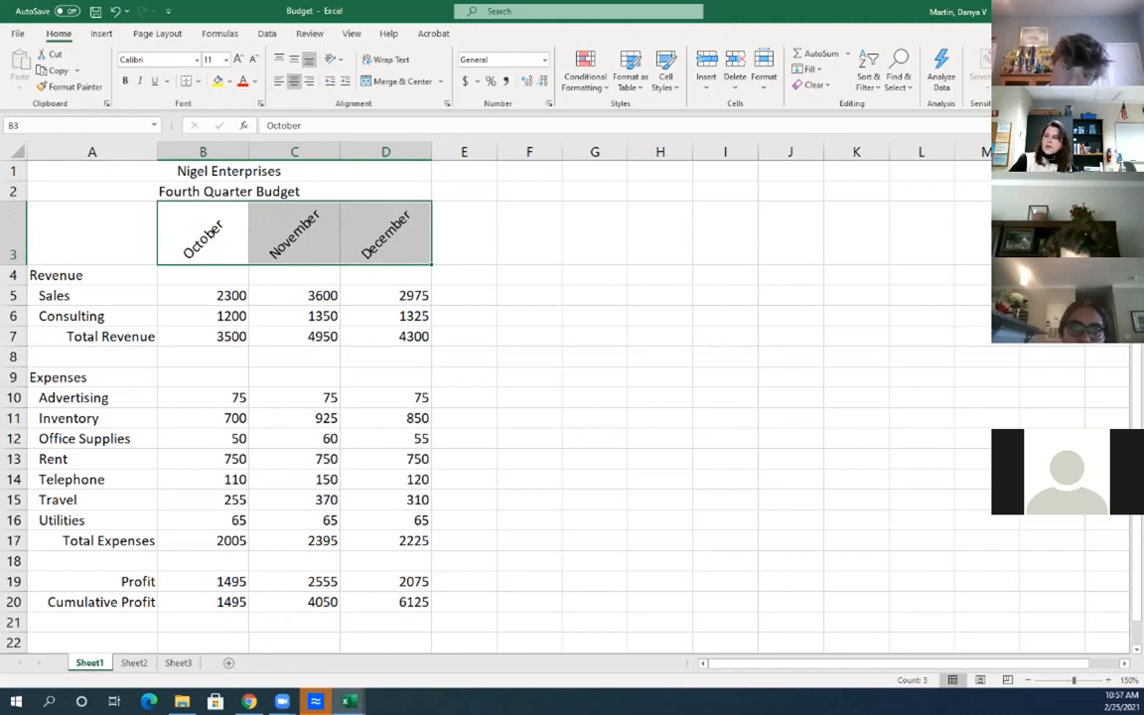
{"action": "left_click_drag", "start_coordinate": [203, 151], "coordinate": [385, 151]}
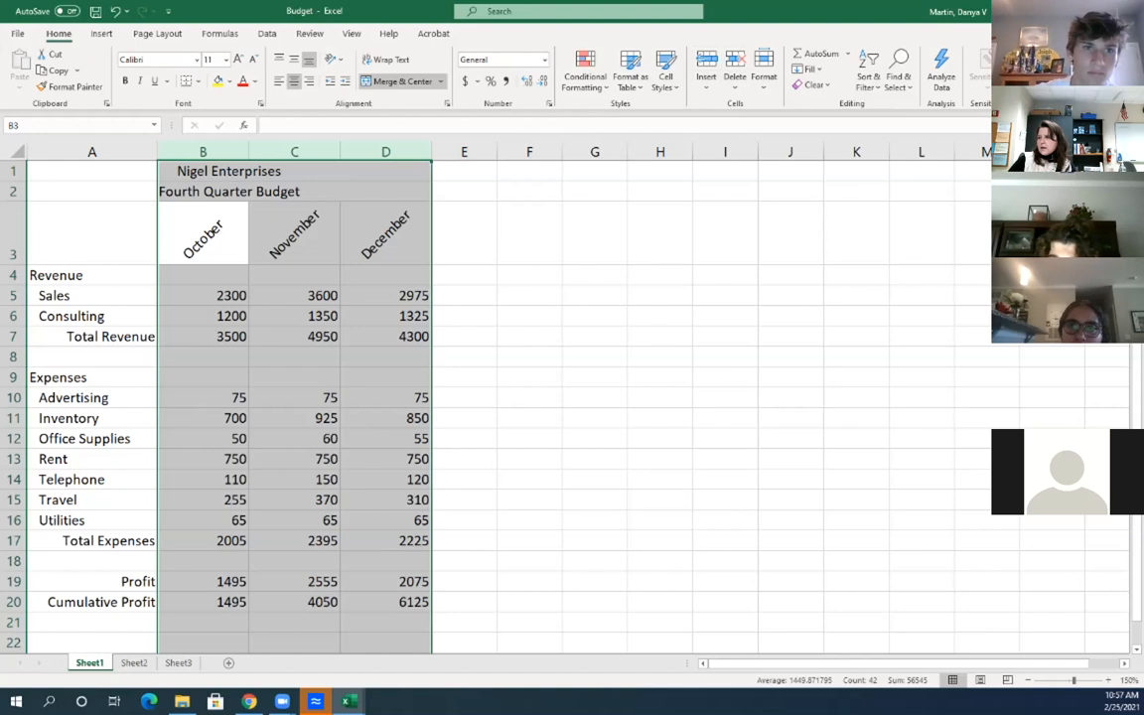
Set columns B through D to a width of 5 so the angled month headers sit close together
{"action": "left_click", "coordinate": [764, 76]}
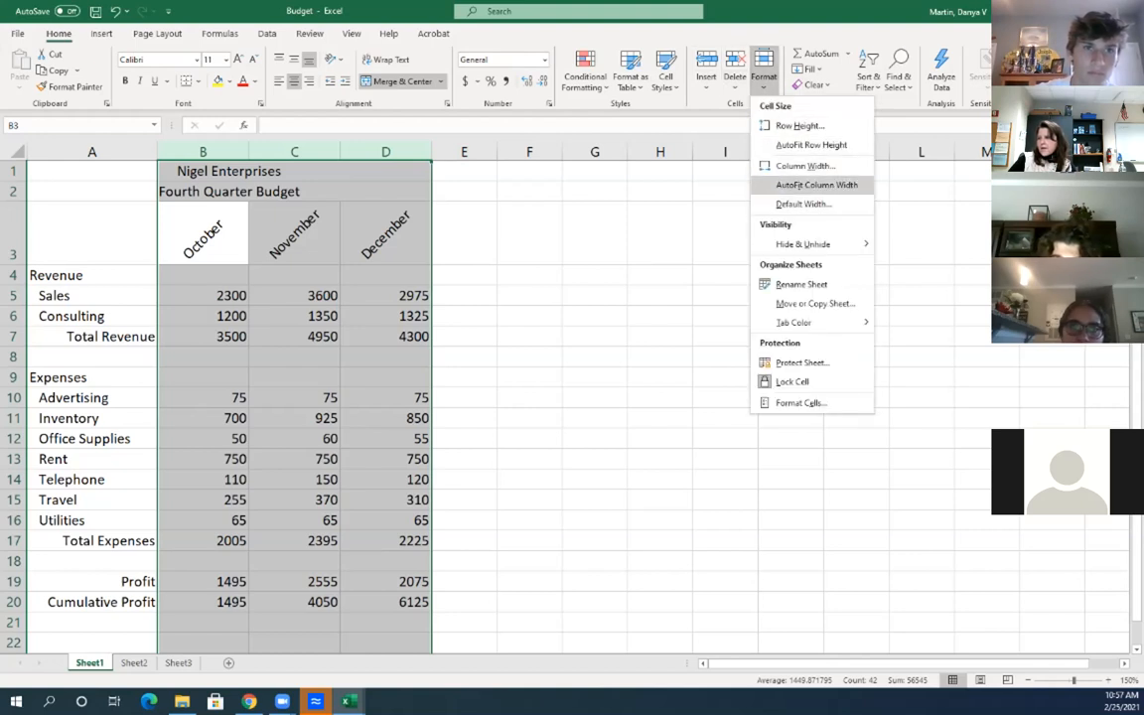
{"action": "left_click", "coordinate": [794, 164]}
{"action": "type", "text": "5"}
{"action": "key", "text": "Return"}
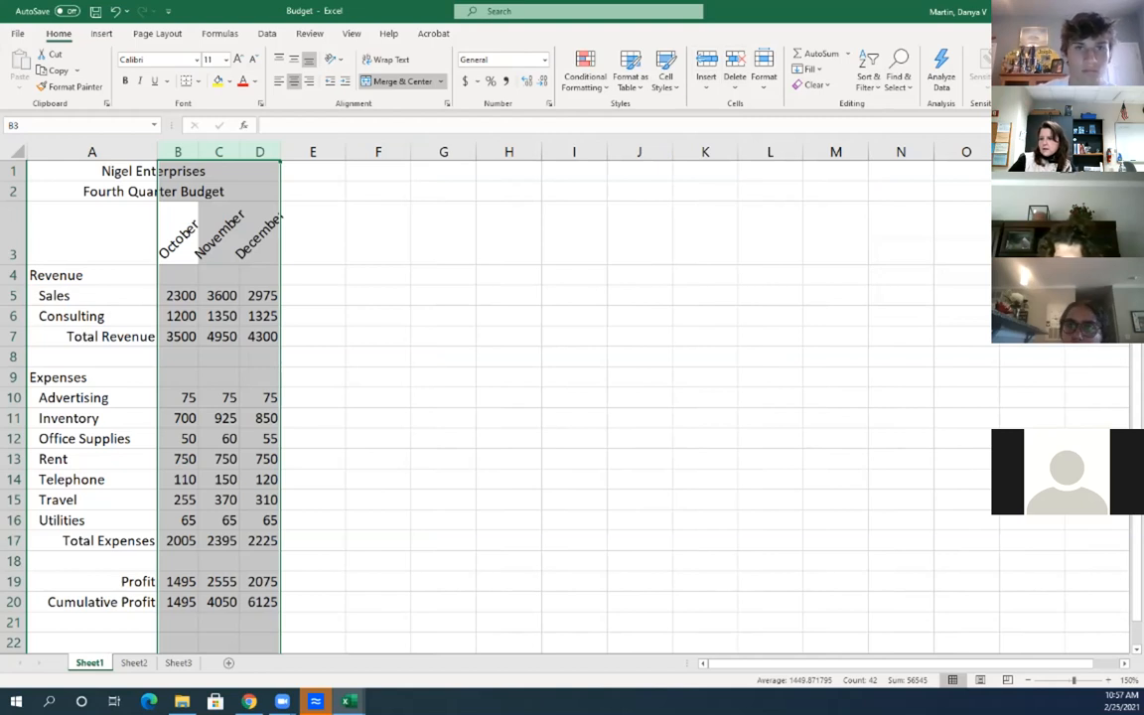
{"action": "left_click", "coordinate": [259, 275]}
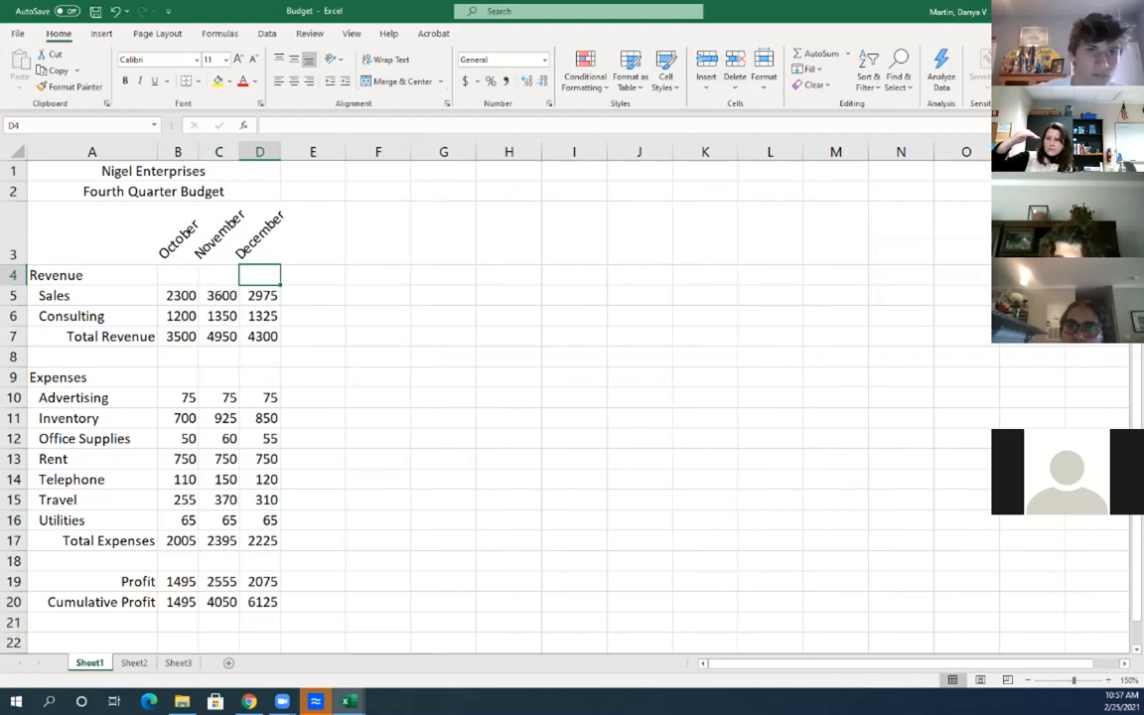
{"action": "left_click_drag", "start_coordinate": [178, 151], "coordinate": [259, 151]}
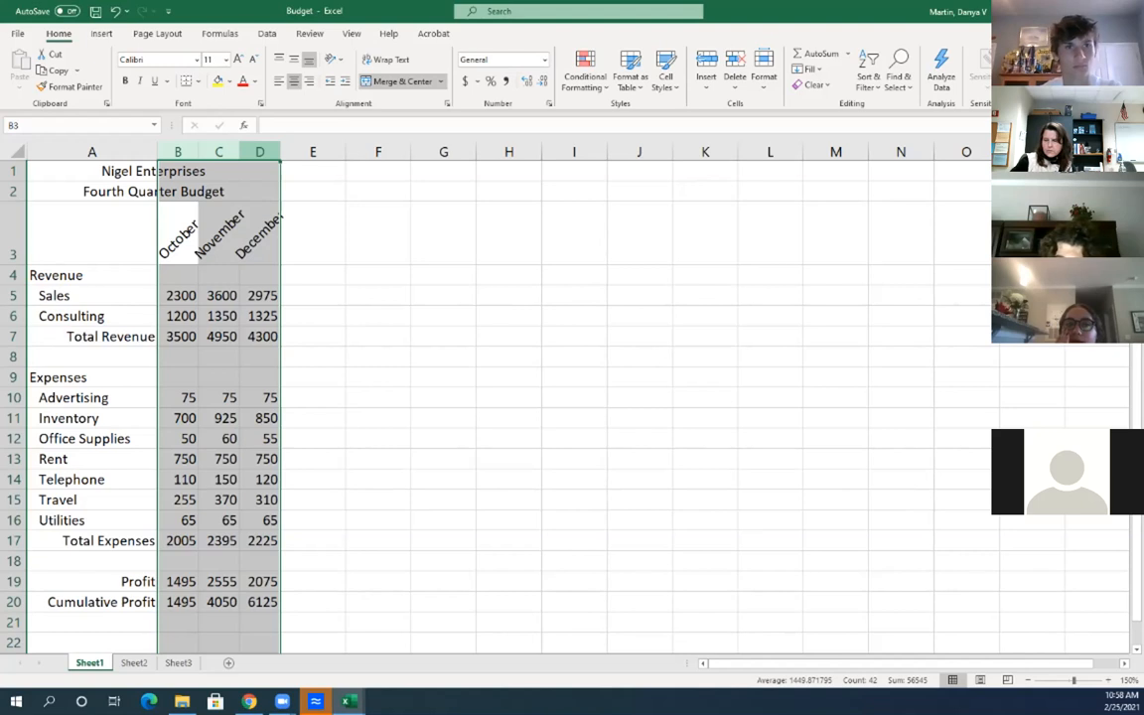
{"action": "left_click", "coordinate": [91, 233]}
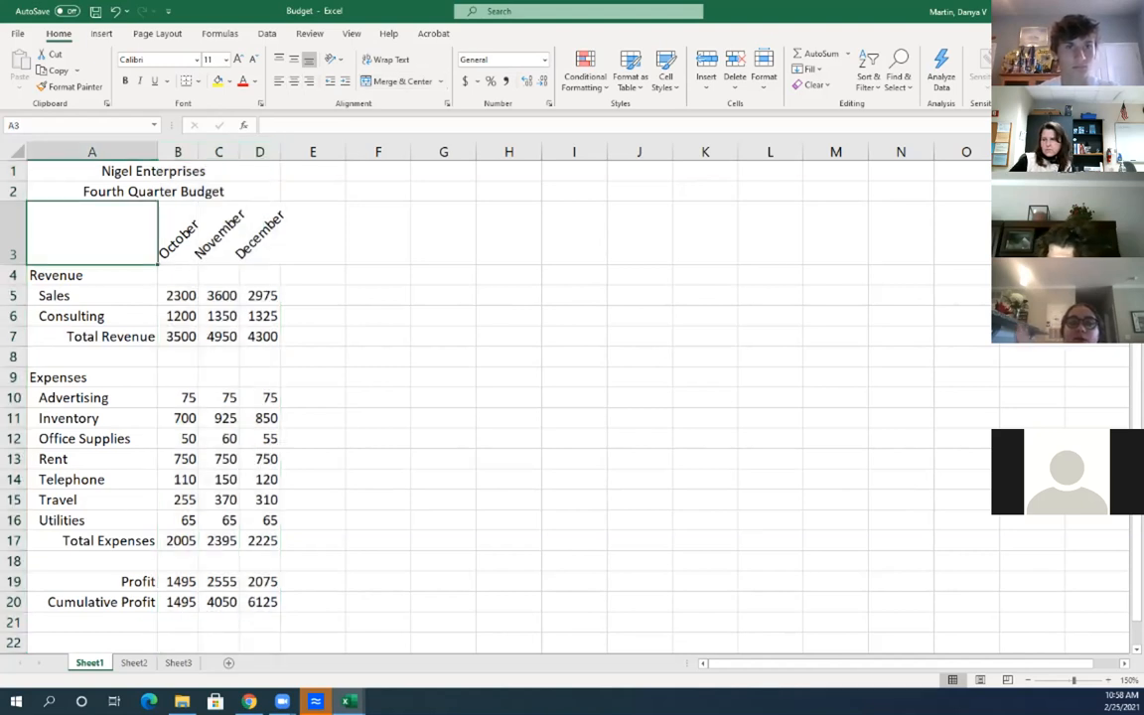
Make the Nigel Enterprises title in A1 bold at size 14 and italicize the A2 subtitle
{"action": "left_click", "coordinate": [91, 171]}
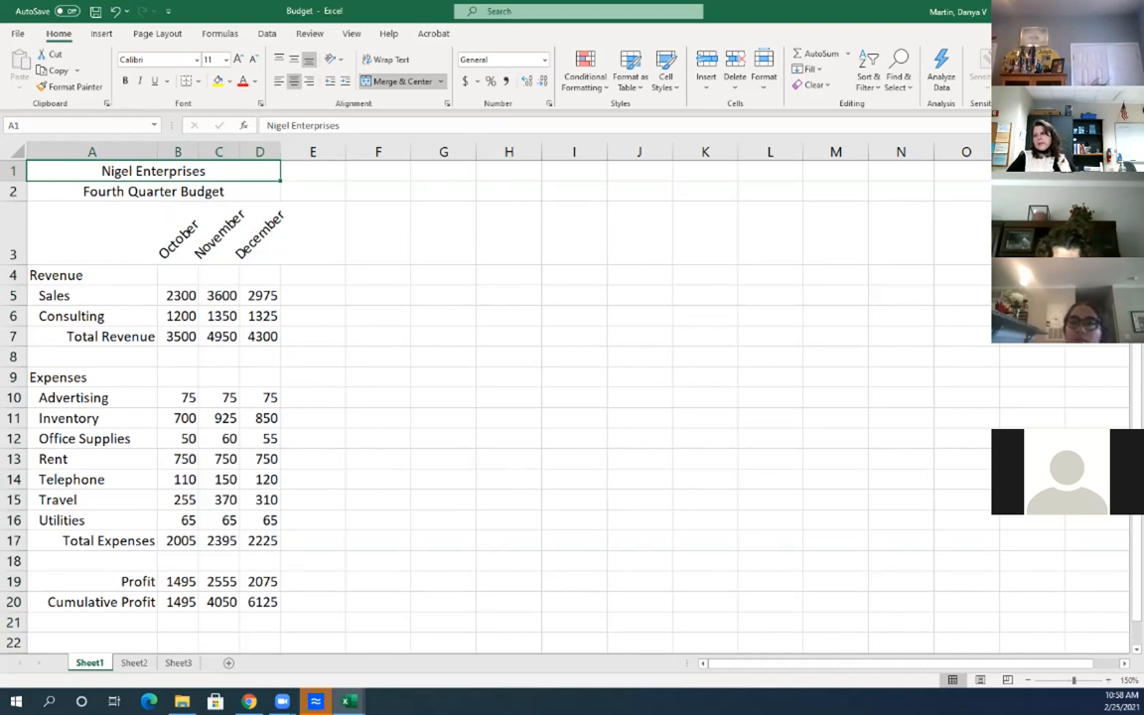
{"action": "left_click", "coordinate": [378, 296]}
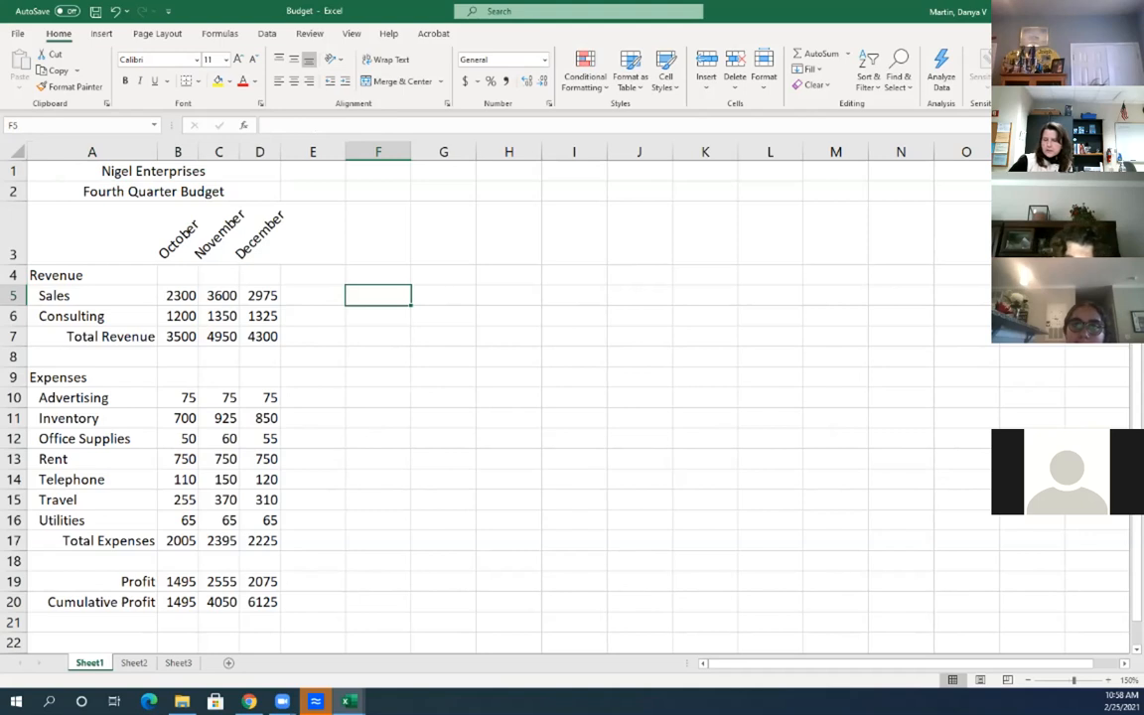
{"action": "left_click", "coordinate": [153, 172]}
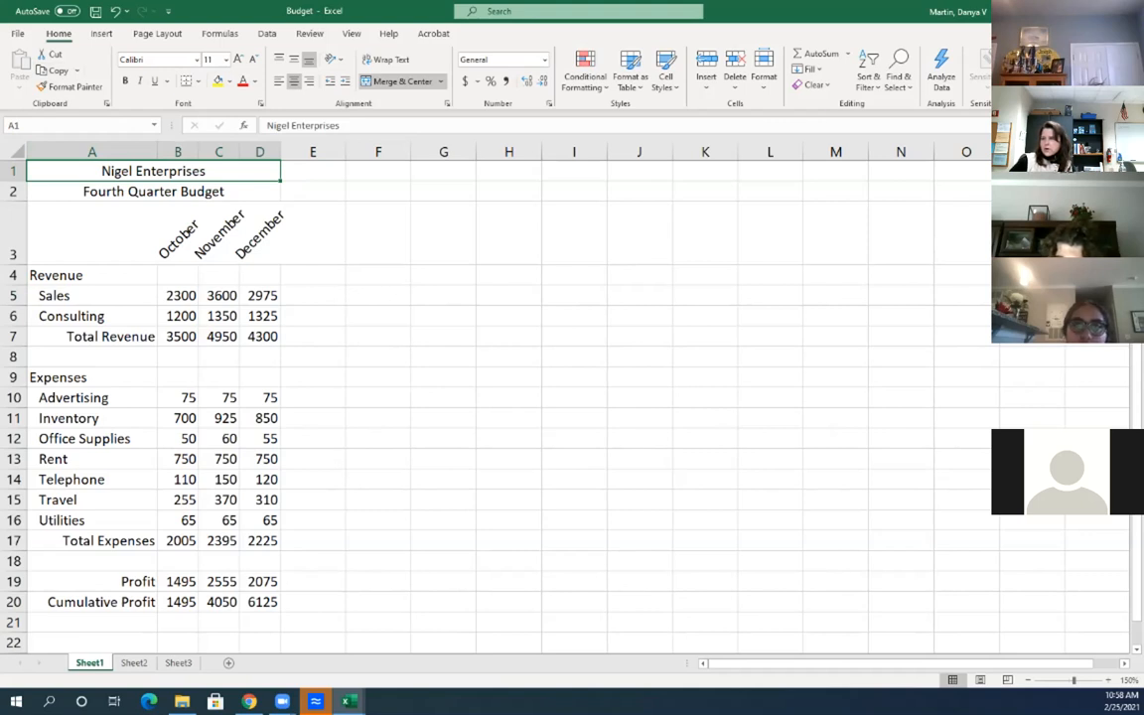
{"action": "left_click", "coordinate": [125, 80]}
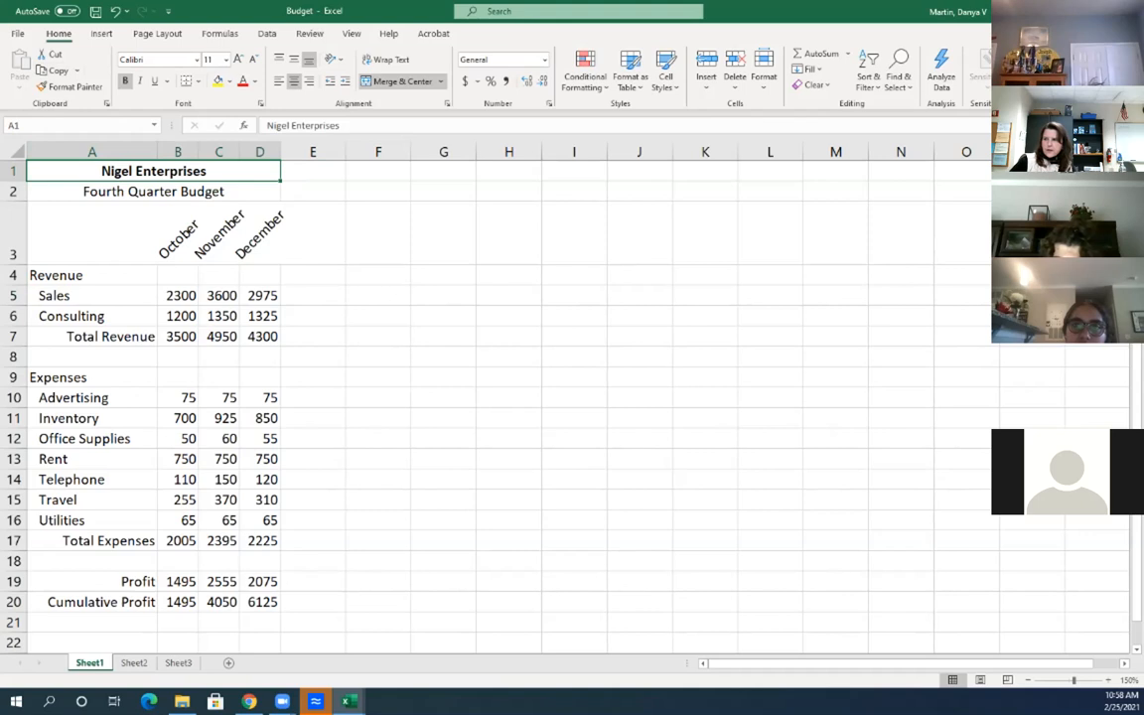
{"action": "left_click", "coordinate": [238, 58]}
{"action": "left_click", "coordinate": [237, 58]}
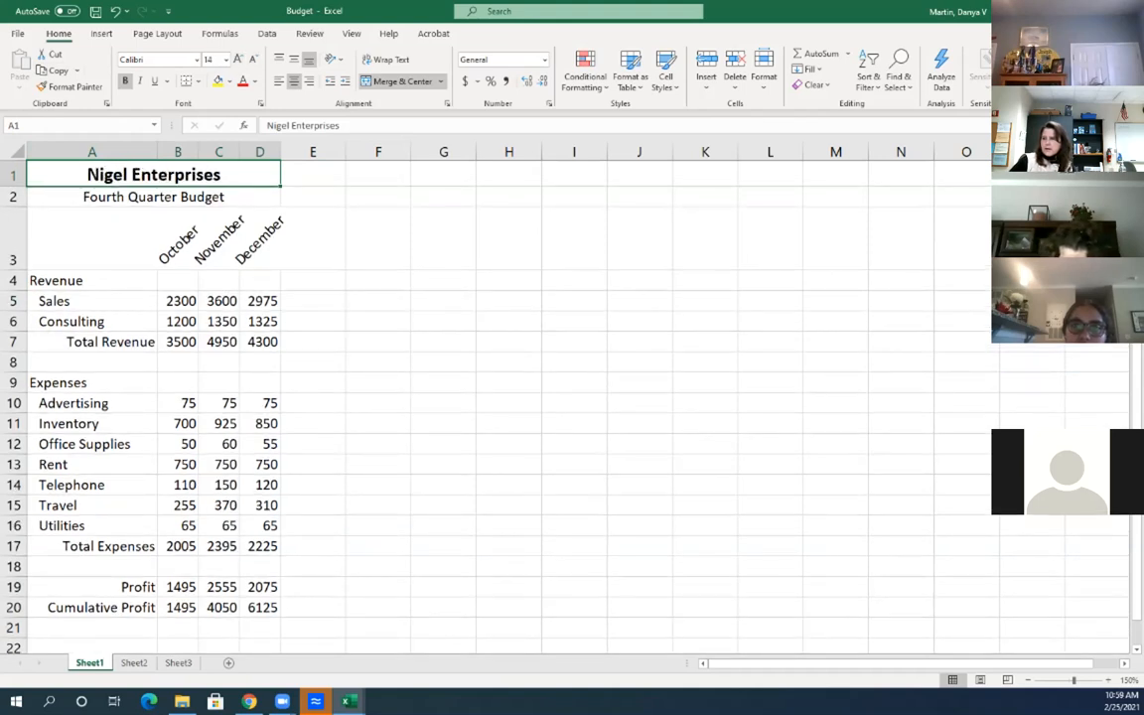
{"action": "left_click", "coordinate": [154, 196]}
{"action": "left_click", "coordinate": [140, 81]}
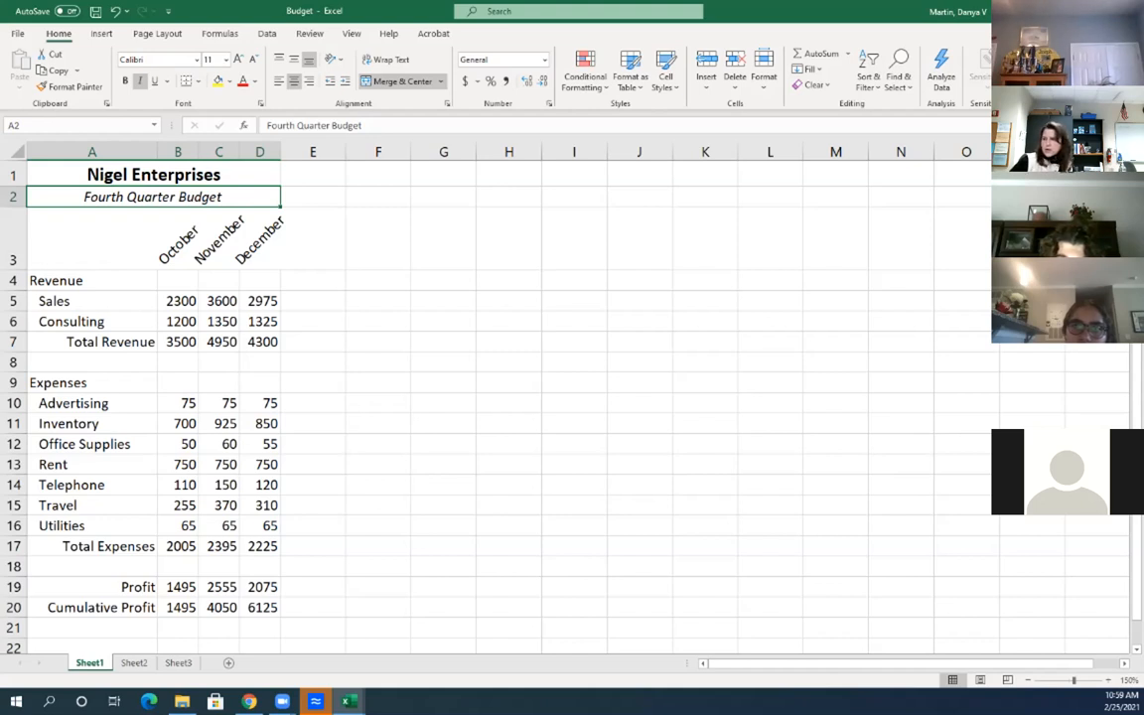
Fill the Nigel Enterprises title cell A1 with Olive Green, Accent 3, Lighter 80%
{"action": "left_click", "coordinate": [153, 175]}
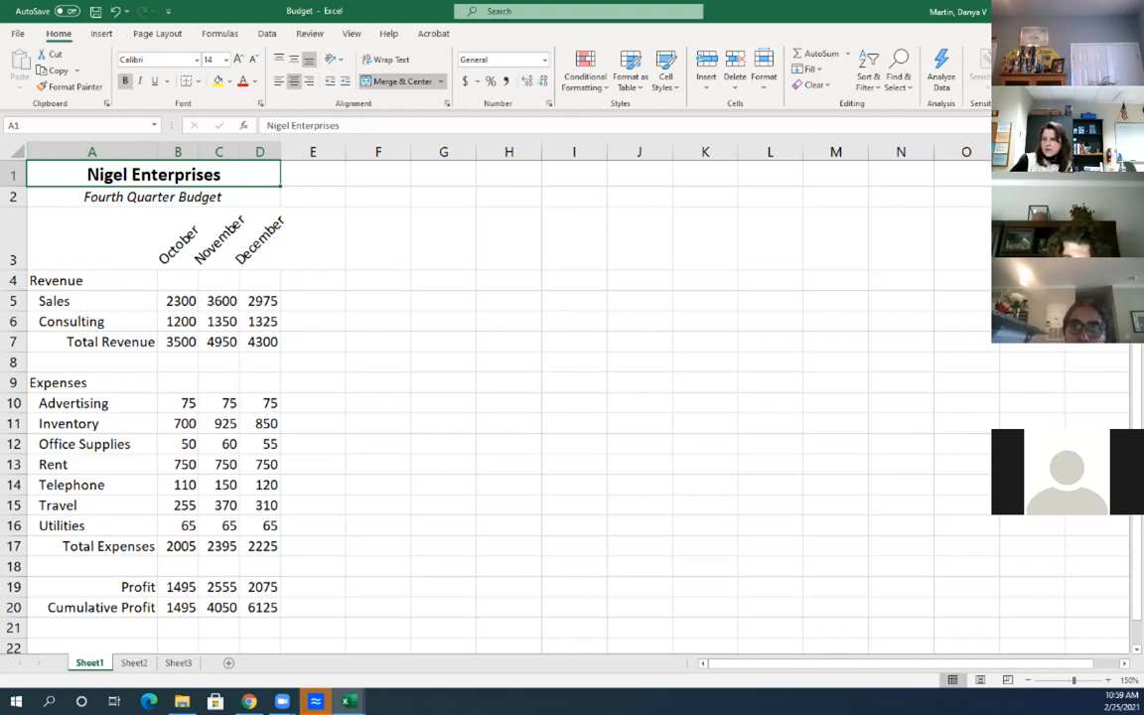
{"action": "left_click", "coordinate": [228, 82]}
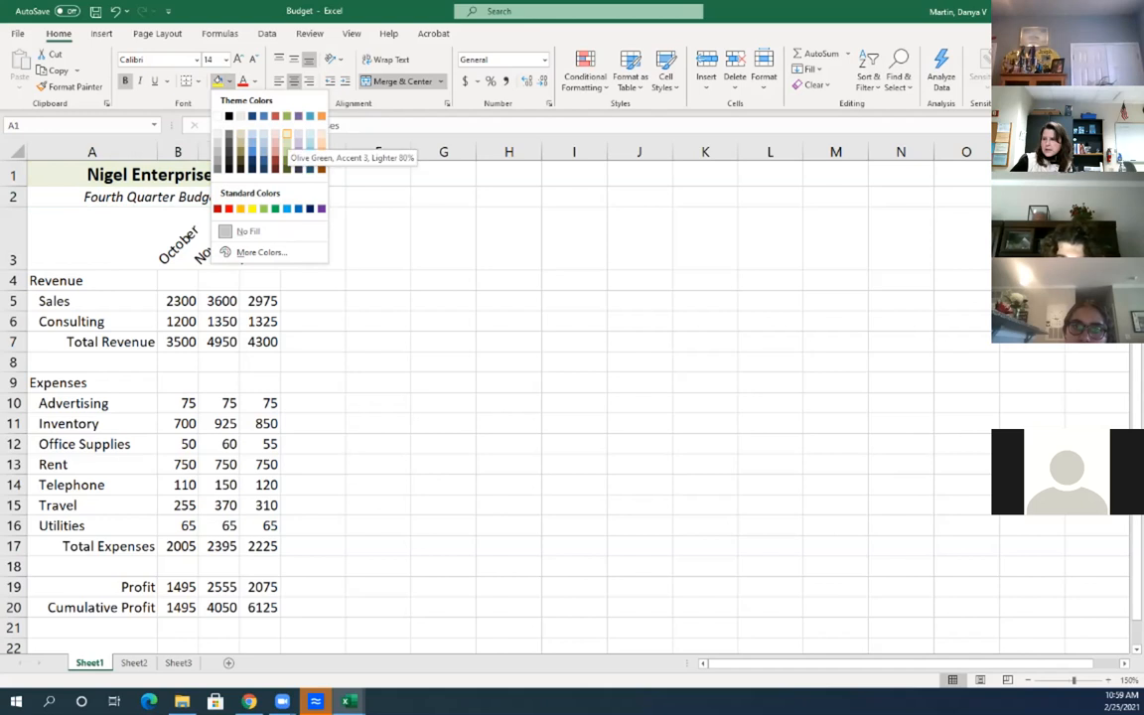
{"action": "left_click", "coordinate": [287, 139]}
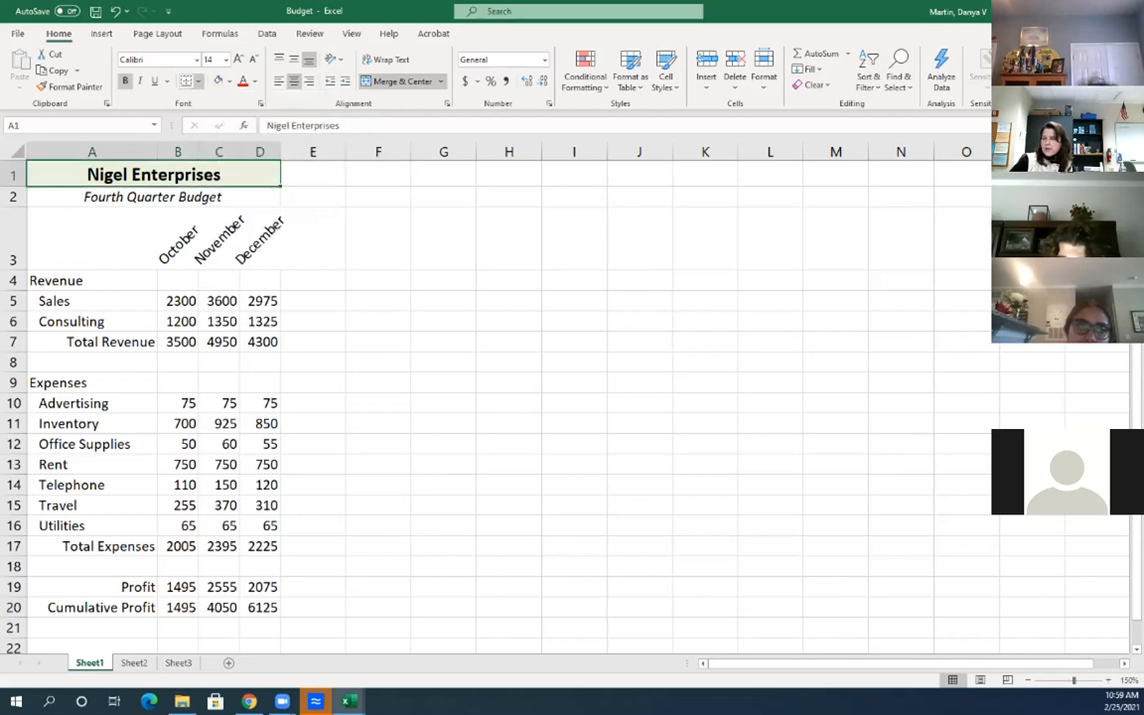
{"action": "left_click", "coordinate": [198, 80]}
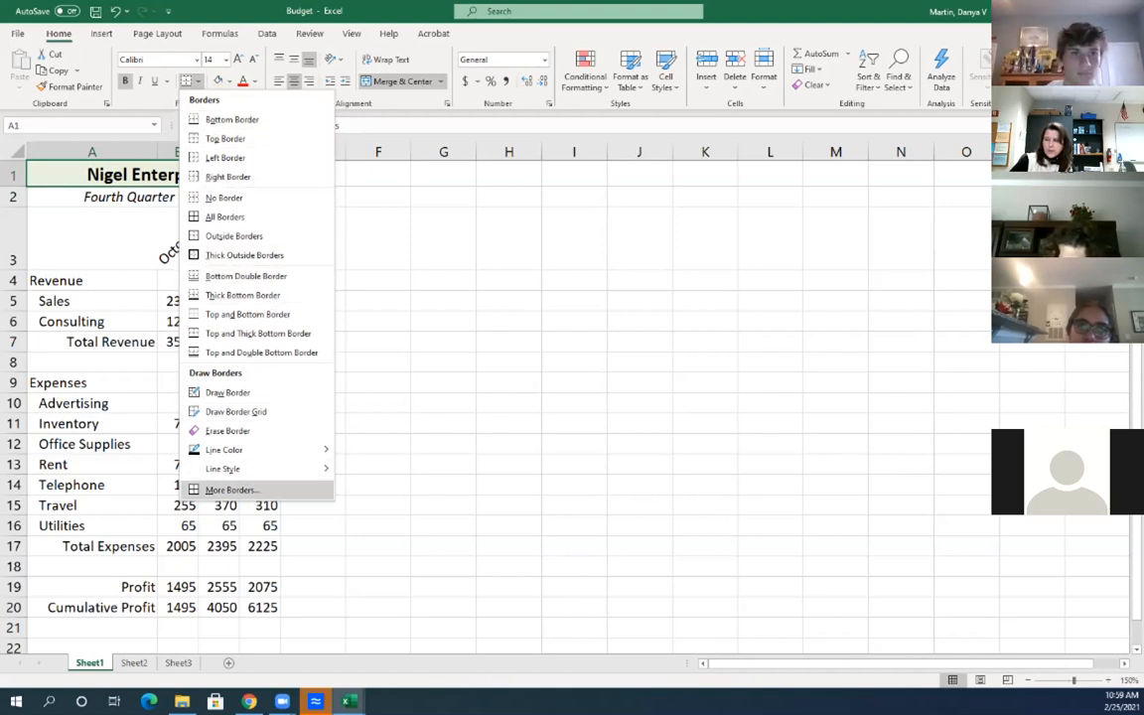
Add a thick dark orange bottom border to the merged title cell through Format Cells
{"action": "left_click", "coordinate": [231, 489]}
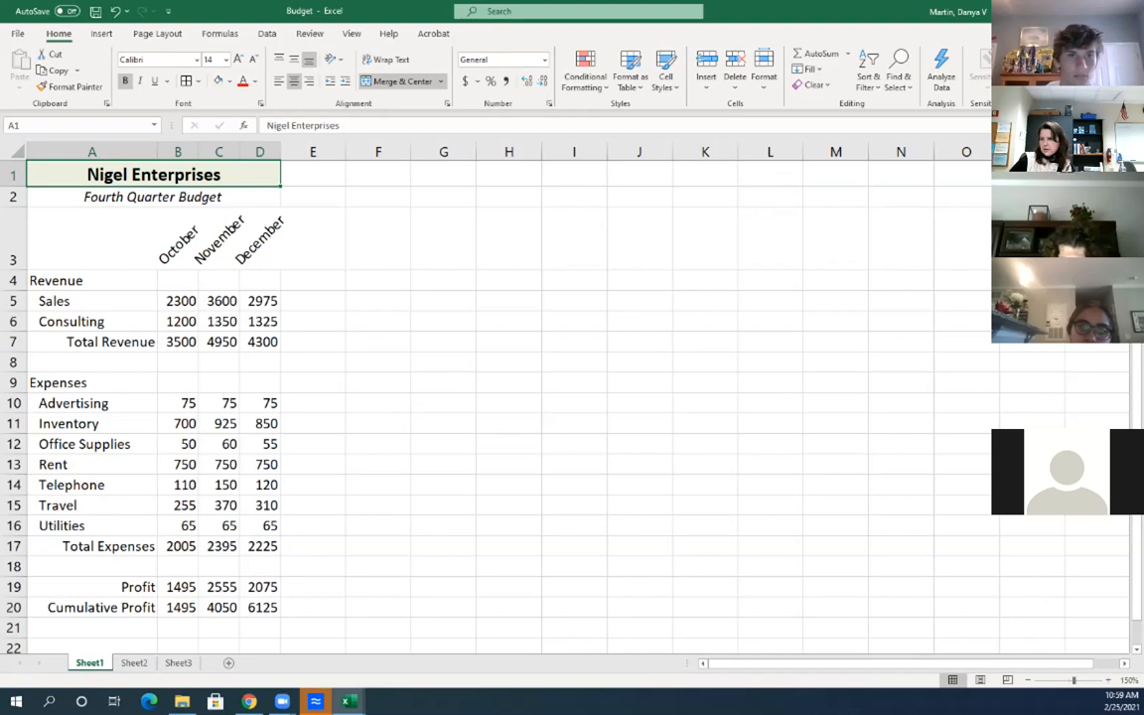
{"action": "mouse_move", "coordinate": [347, 701]}
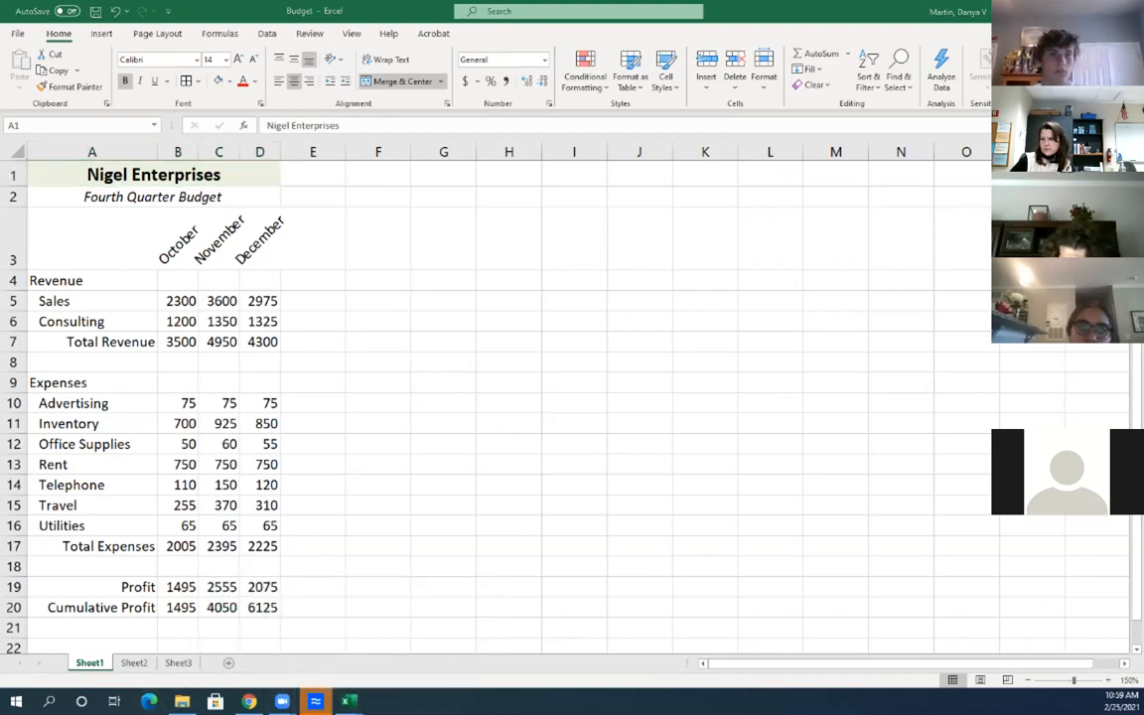
{"action": "key", "text": "alt+Tab"}
{"action": "left_click_drag", "start_coordinate": [884, 120], "coordinate": [437, 140]}
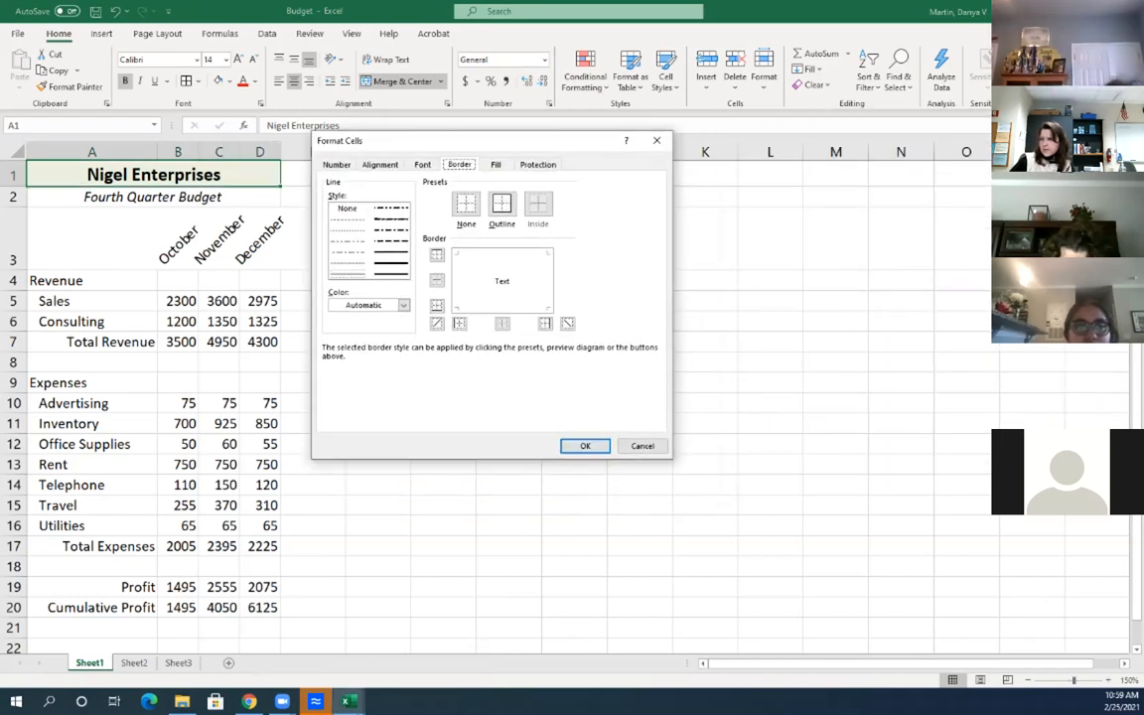
{"action": "left_click_drag", "start_coordinate": [427, 141], "coordinate": [478, 141]}
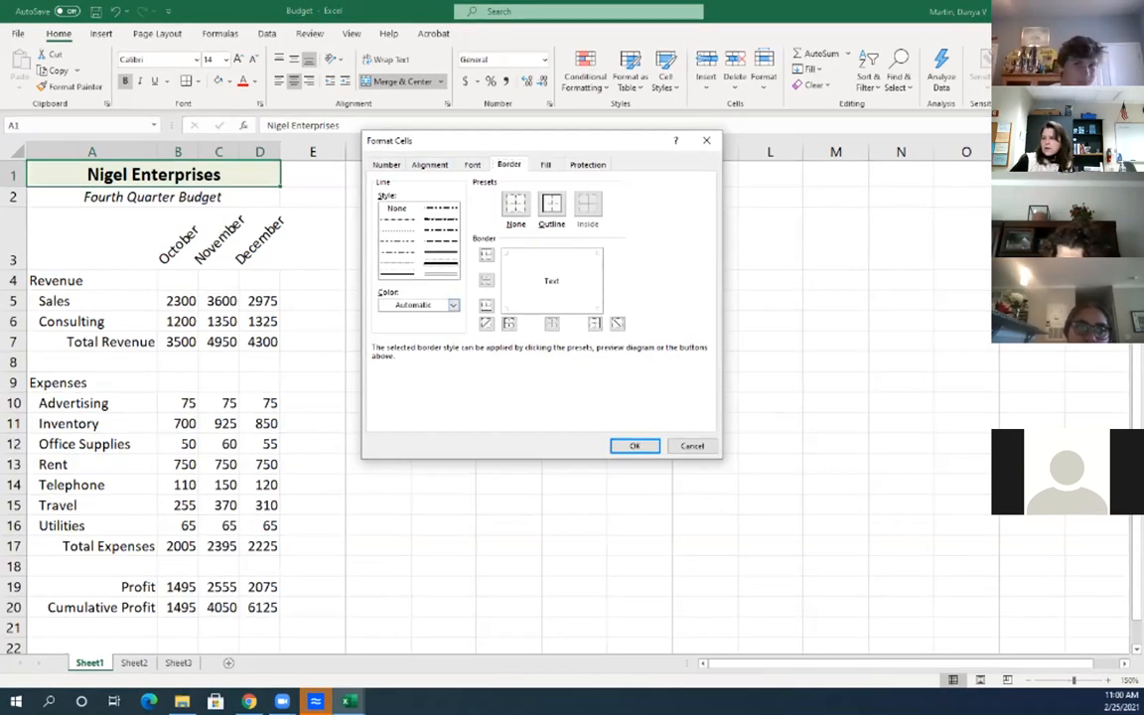
{"action": "left_click", "coordinate": [453, 305]}
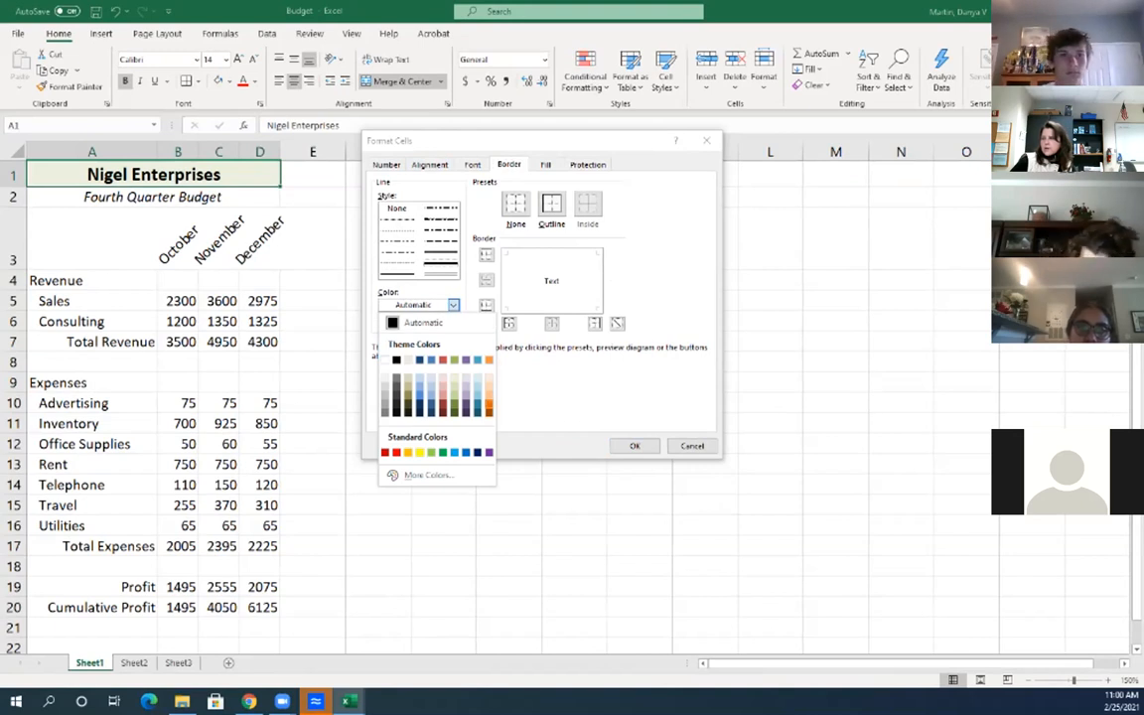
{"action": "left_click", "coordinate": [489, 404]}
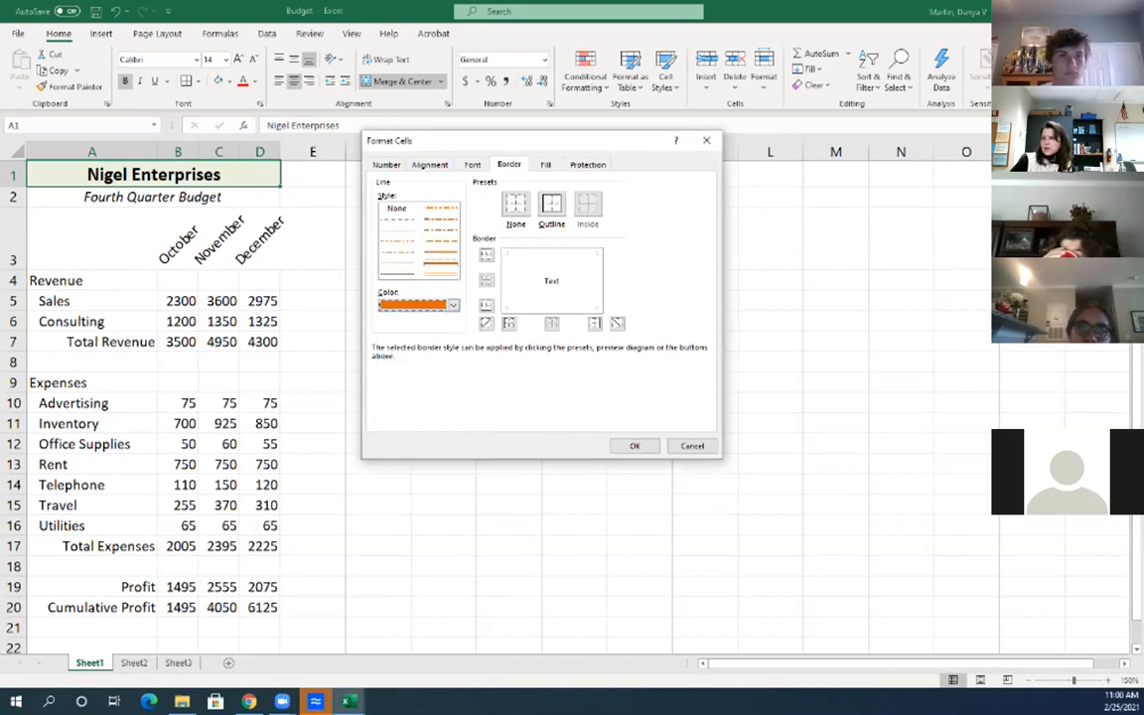
{"action": "left_click", "coordinate": [487, 306]}
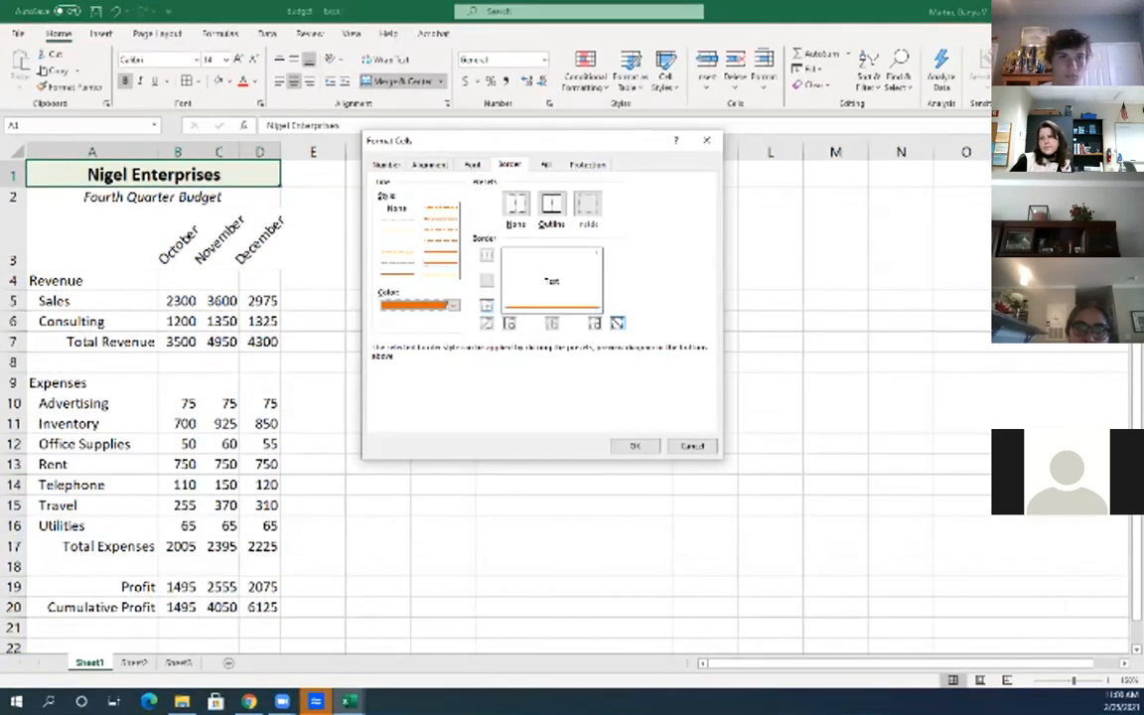
{"action": "left_click", "coordinate": [636, 446]}
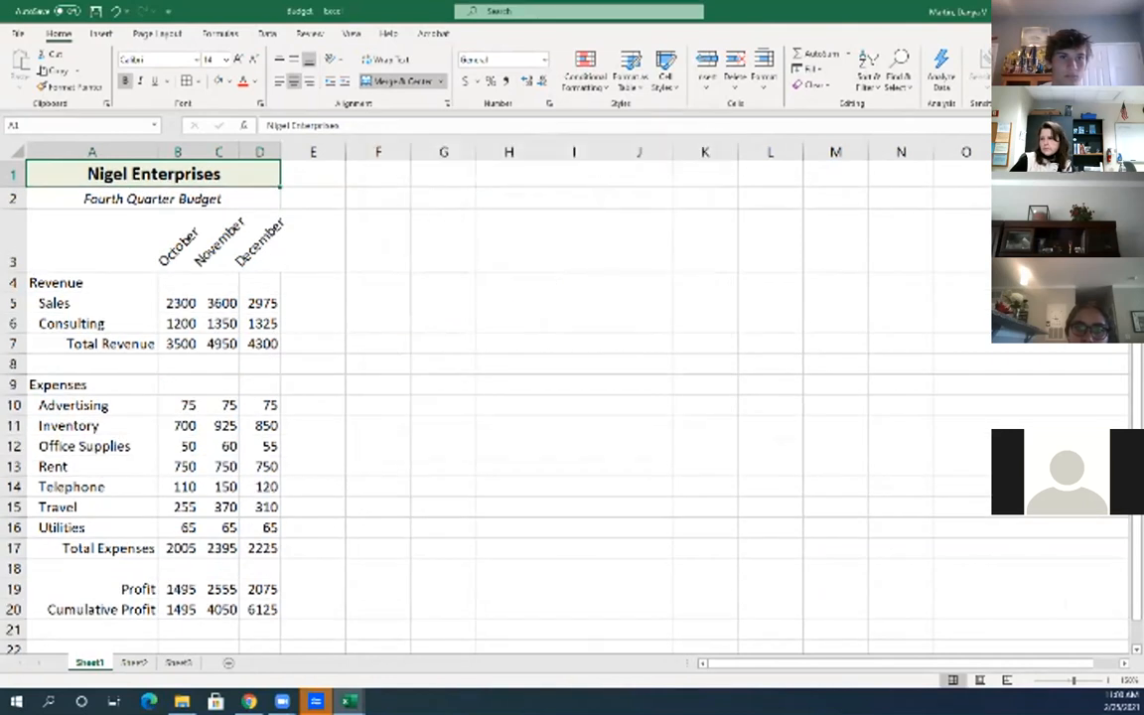
Give the Revenue header row A4:D4 a dark green fill with white text
{"action": "left_click", "coordinate": [638, 446]}
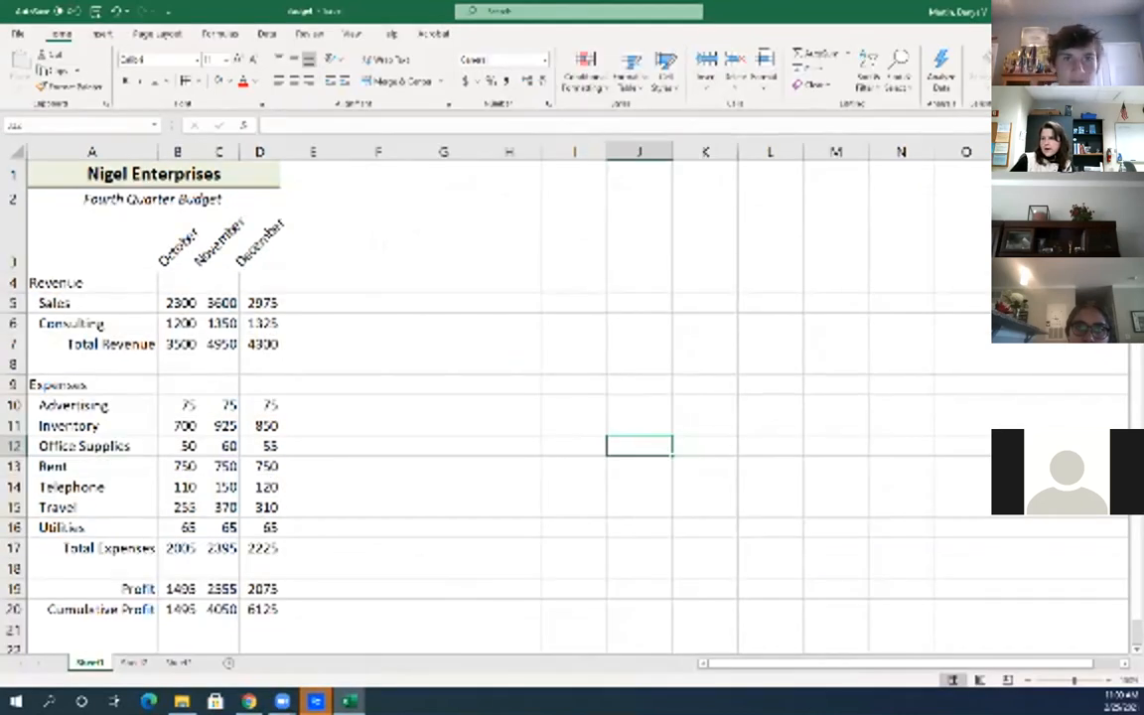
{"action": "left_click_drag", "start_coordinate": [92, 283], "coordinate": [261, 283]}
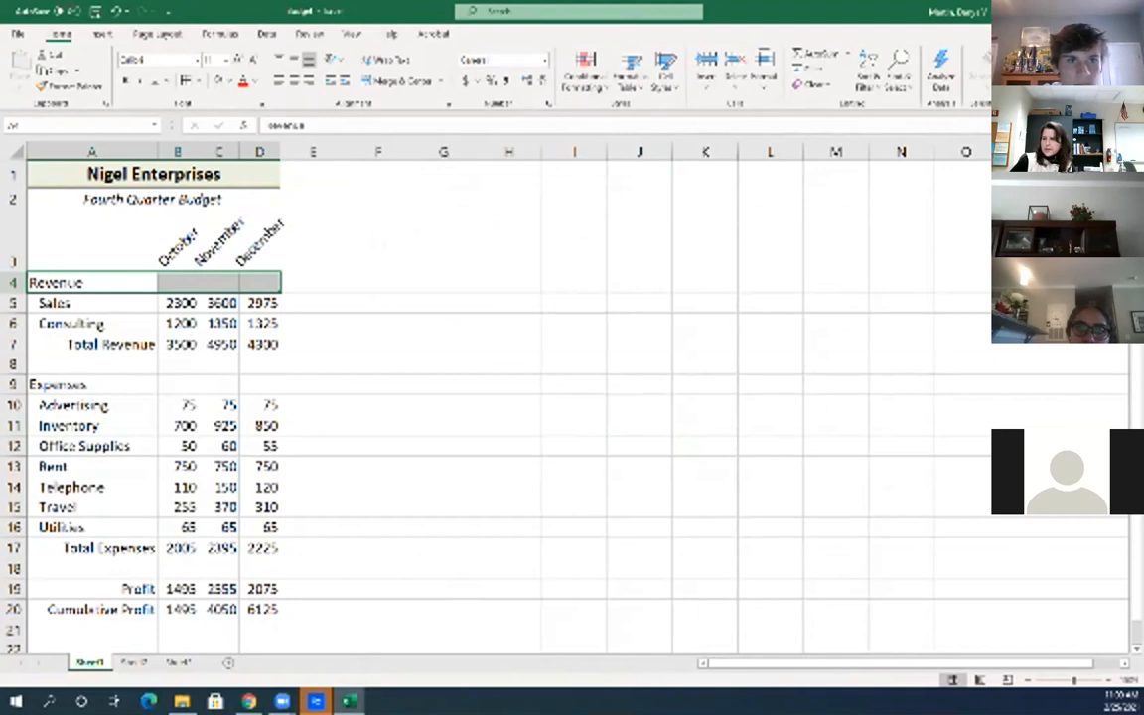
{"action": "left_click", "coordinate": [92, 283]}
{"action": "left_click_drag", "start_coordinate": [92, 284], "coordinate": [260, 283]}
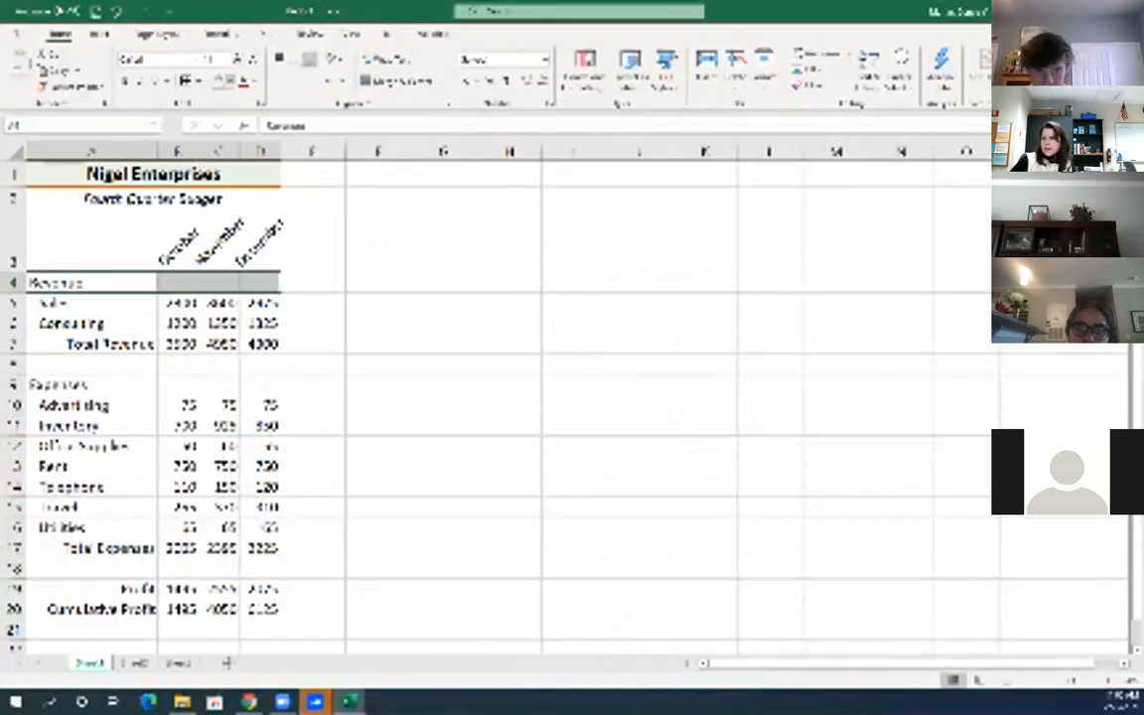
{"action": "left_click", "coordinate": [227, 81]}
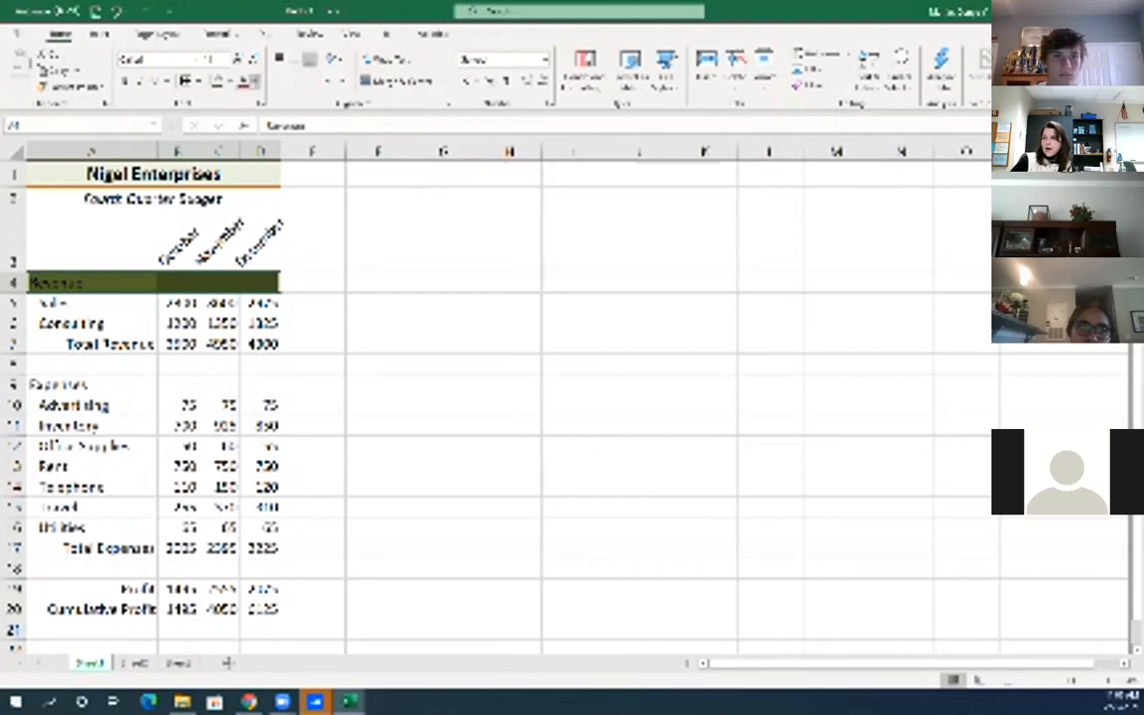
{"action": "left_click", "coordinate": [251, 80]}
{"action": "left_click", "coordinate": [244, 137]}
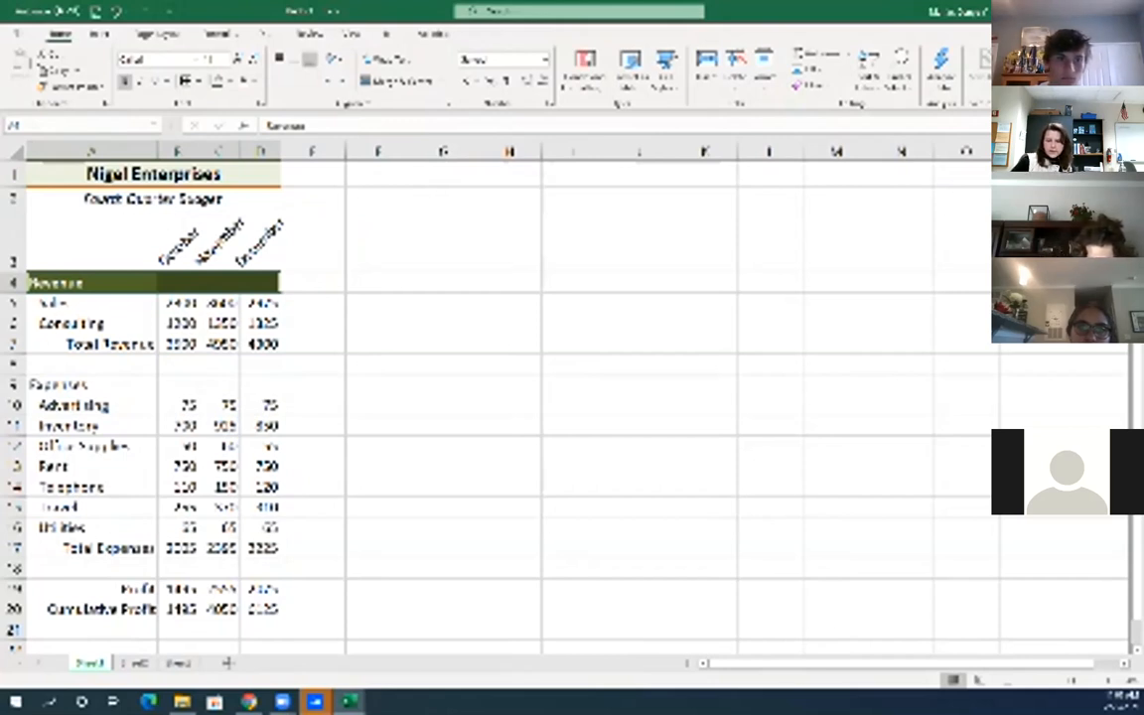
Copy the Revenue header formatting onto the Expenses row A9:D9 with Format Painter
{"action": "left_click", "coordinate": [71, 87]}
{"action": "left_click_drag", "start_coordinate": [60, 385], "coordinate": [263, 385]}
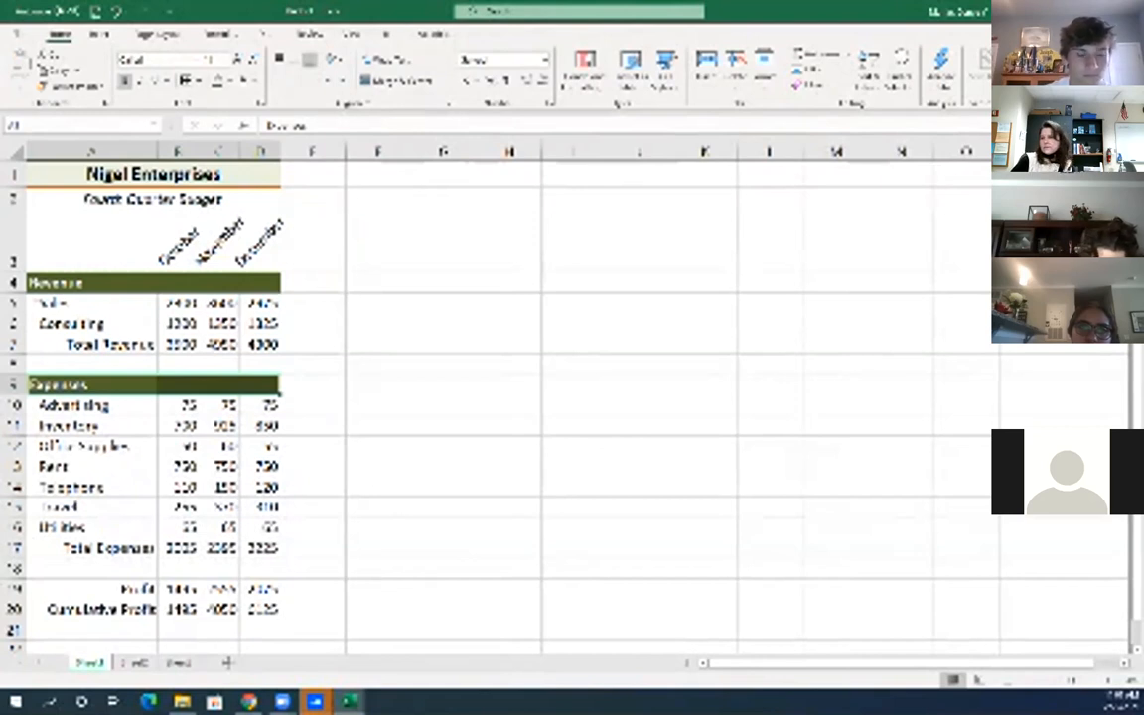
{"action": "left_click", "coordinate": [313, 425]}
Bold the Total Revenue and Total Expenses labels in A7 and A17
{"action": "scroll", "coordinate": [497, 398], "scroll_direction": "down", "scroll_amount": 1}
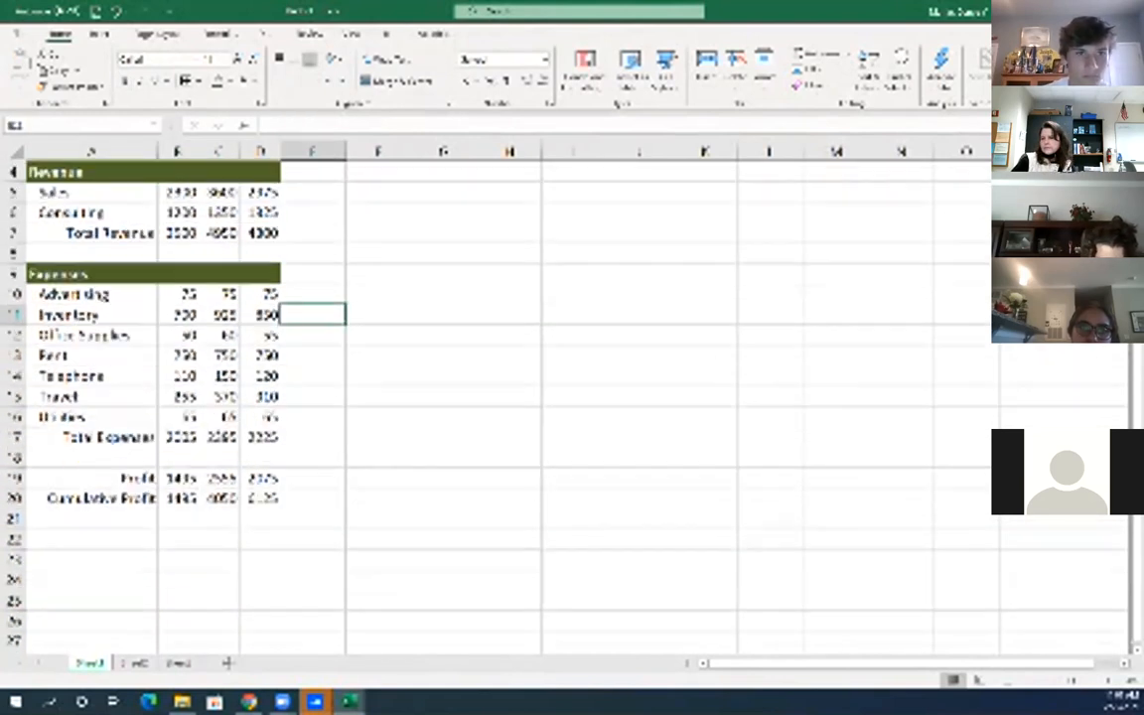
{"action": "scroll", "coordinate": [497, 397], "scroll_direction": "up", "scroll_amount": 1}
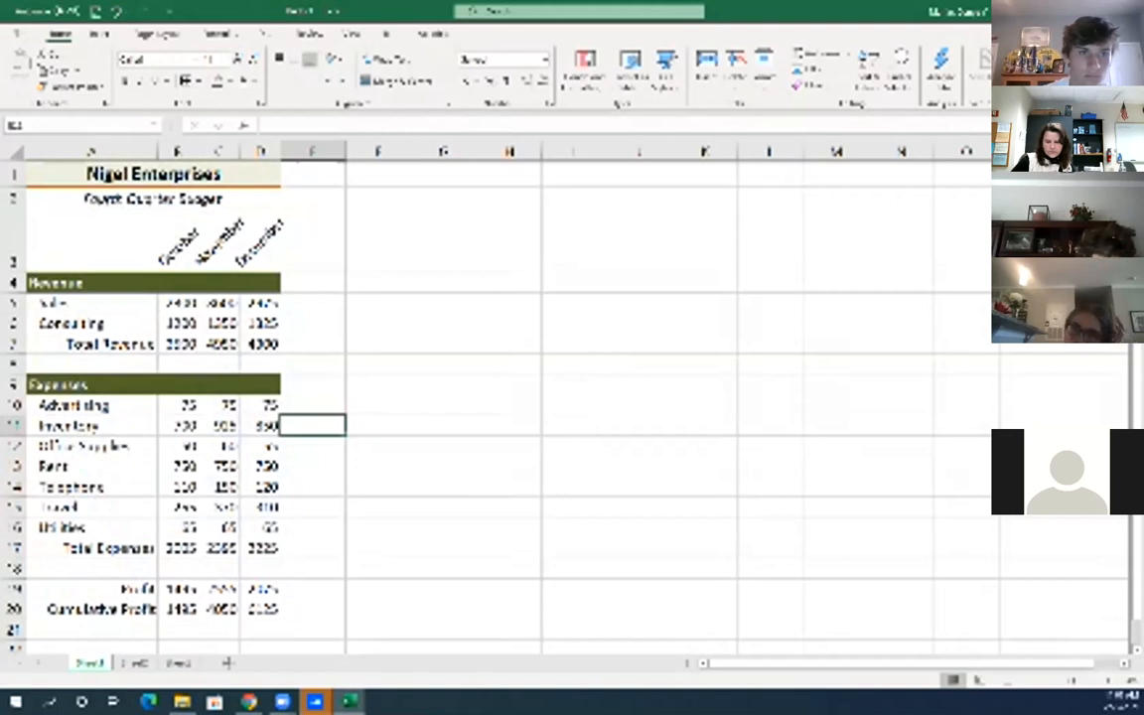
{"action": "scroll", "coordinate": [496, 397], "scroll_direction": "down", "scroll_amount": 1}
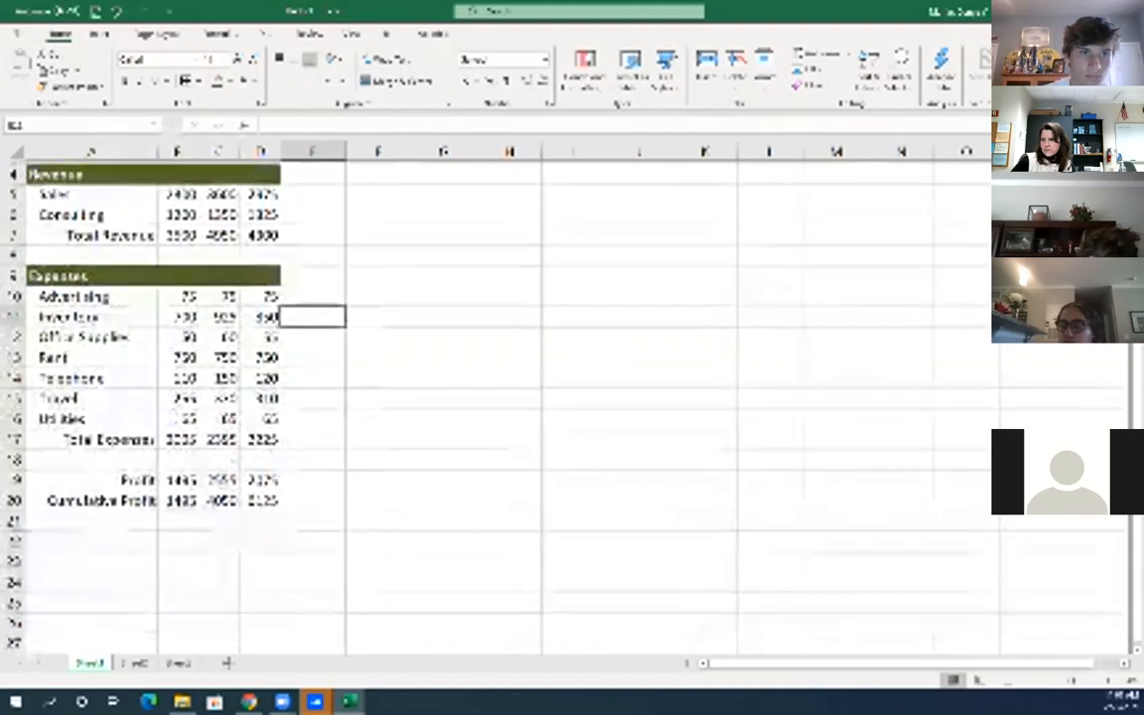
{"action": "scroll", "coordinate": [497, 398], "scroll_direction": "up", "scroll_amount": 1}
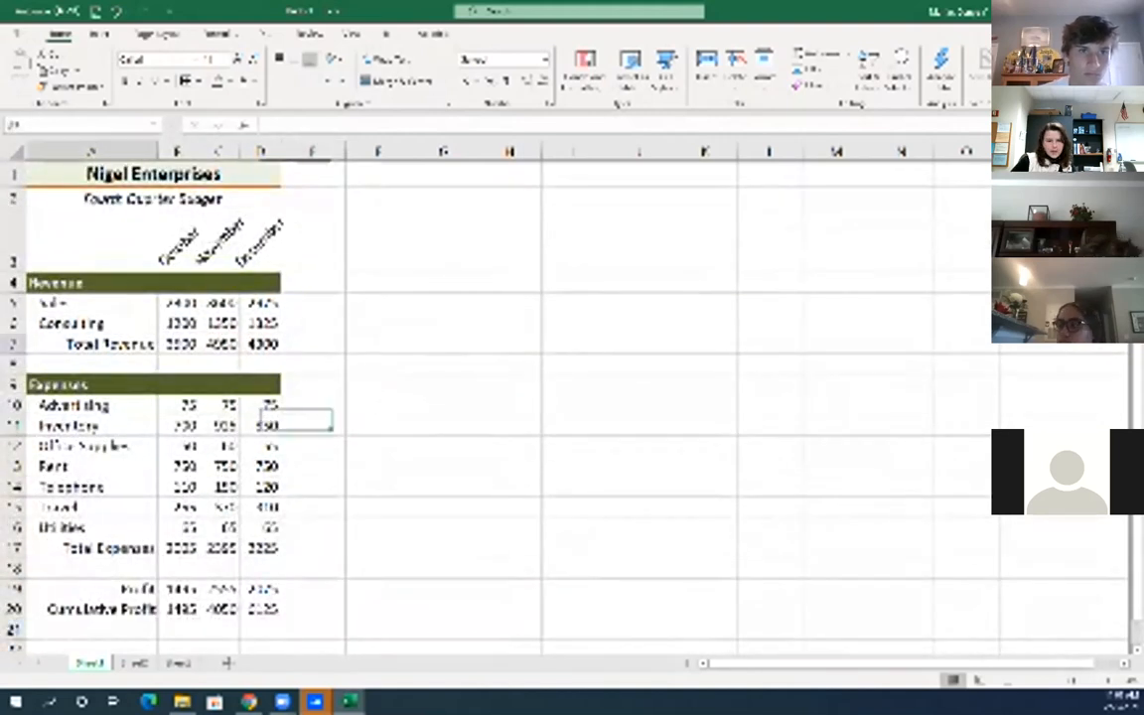
{"action": "left_click", "coordinate": [91, 344]}
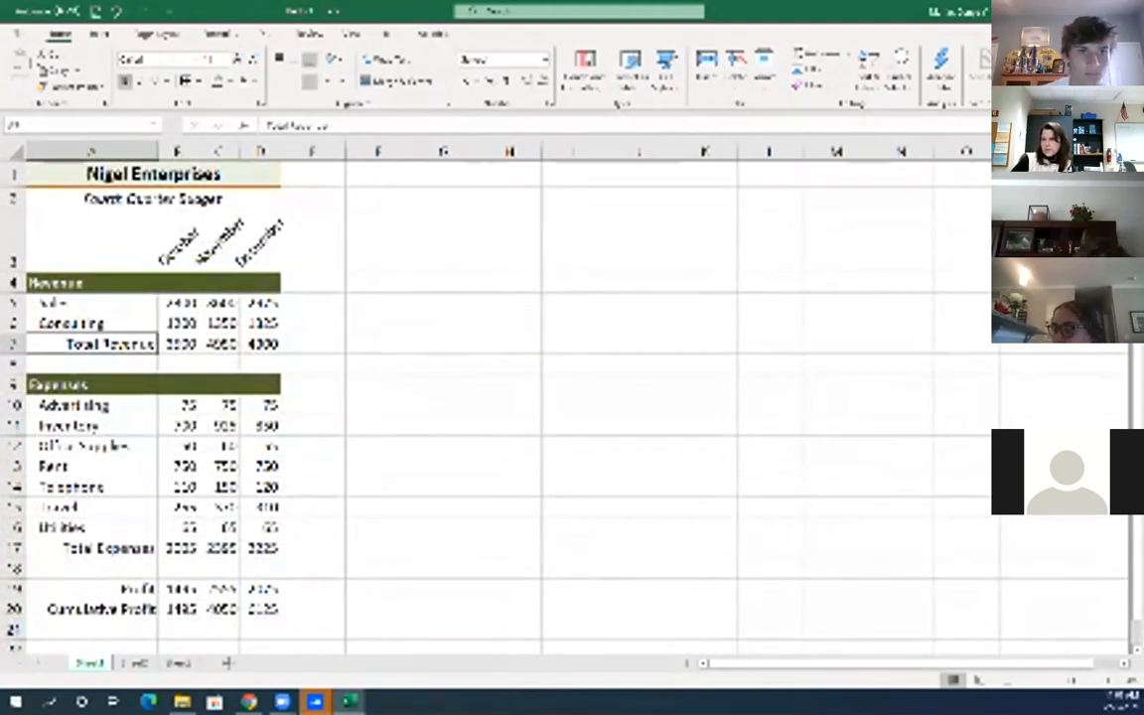
{"action": "key", "text": "ctrl+b"}
{"action": "left_click", "coordinate": [92, 548]}
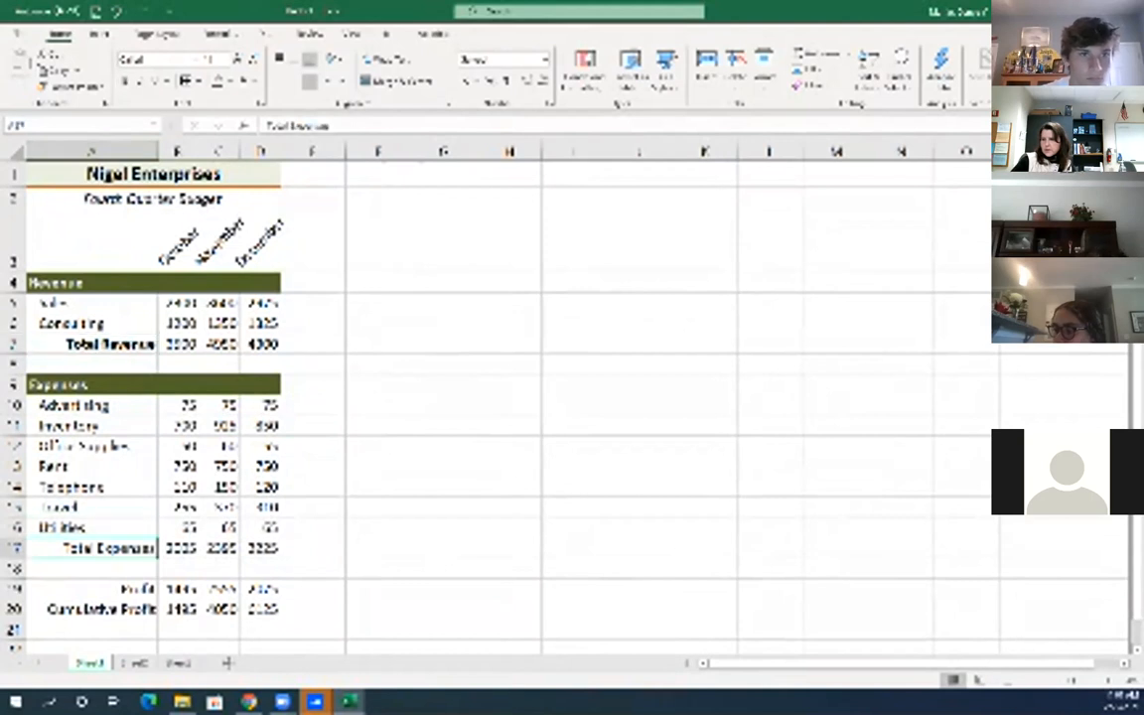
{"action": "key", "text": "ctrl+b"}
Bold the Profit and Cumulative Profit labels in A19:A20
{"action": "scroll", "coordinate": [496, 398], "scroll_direction": "down", "scroll_amount": 2}
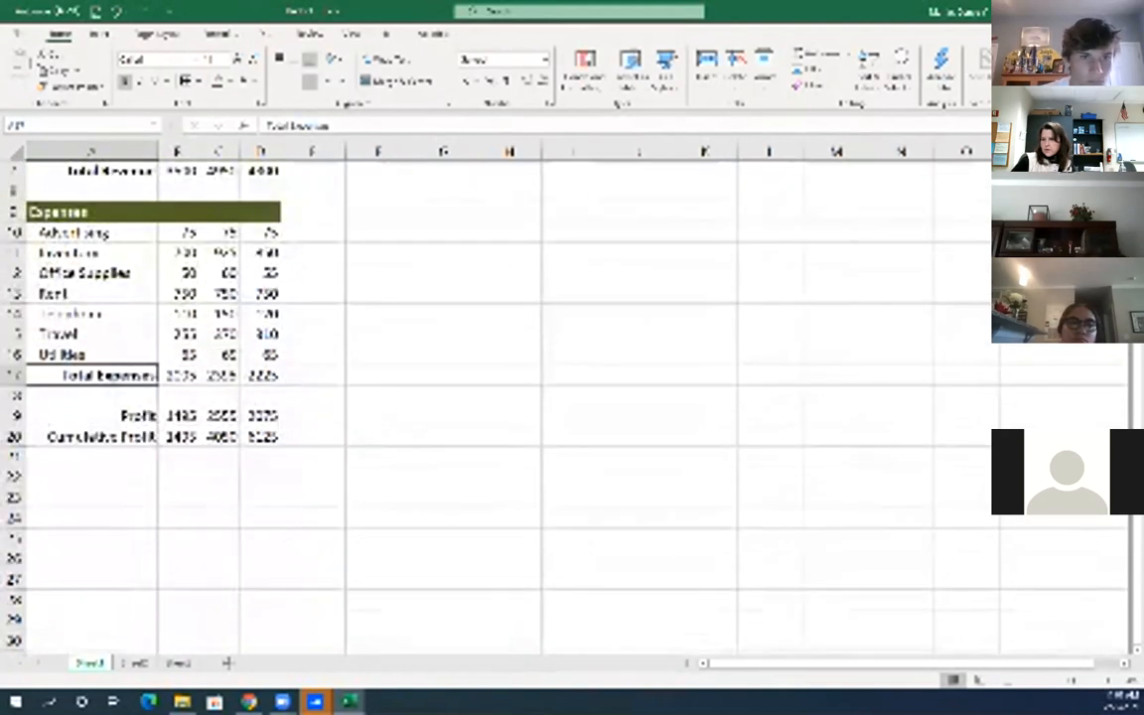
{"action": "left_click_drag", "start_coordinate": [91, 416], "coordinate": [92, 437]}
{"action": "left_click", "coordinate": [124, 81]}
{"action": "left_click", "coordinate": [261, 457]}
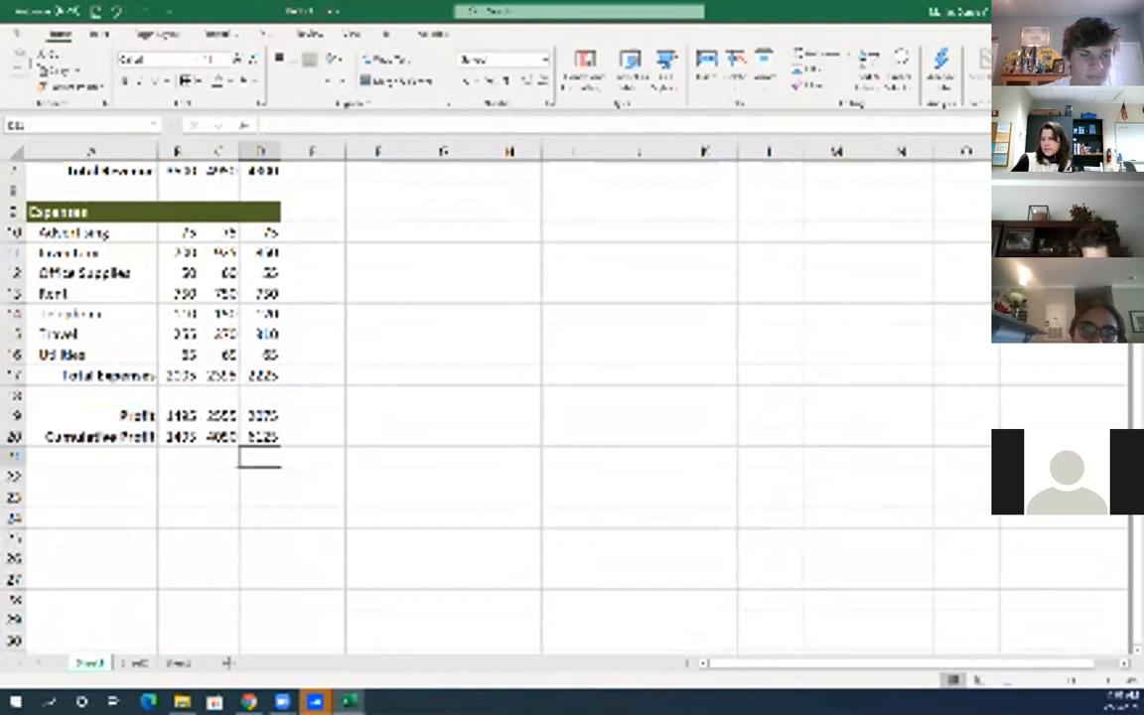
{"action": "scroll", "coordinate": [497, 397], "scroll_direction": "up", "scroll_amount": 1}
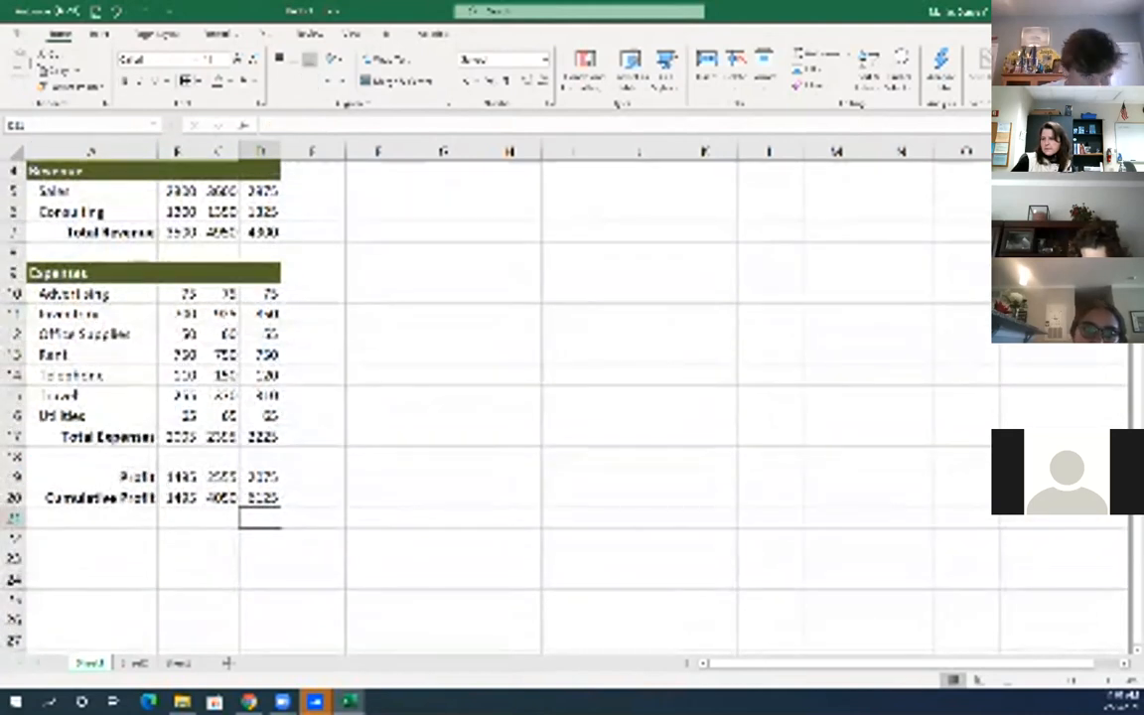
{"action": "scroll", "coordinate": [582, 147], "scroll_direction": "up", "scroll_amount": 1}
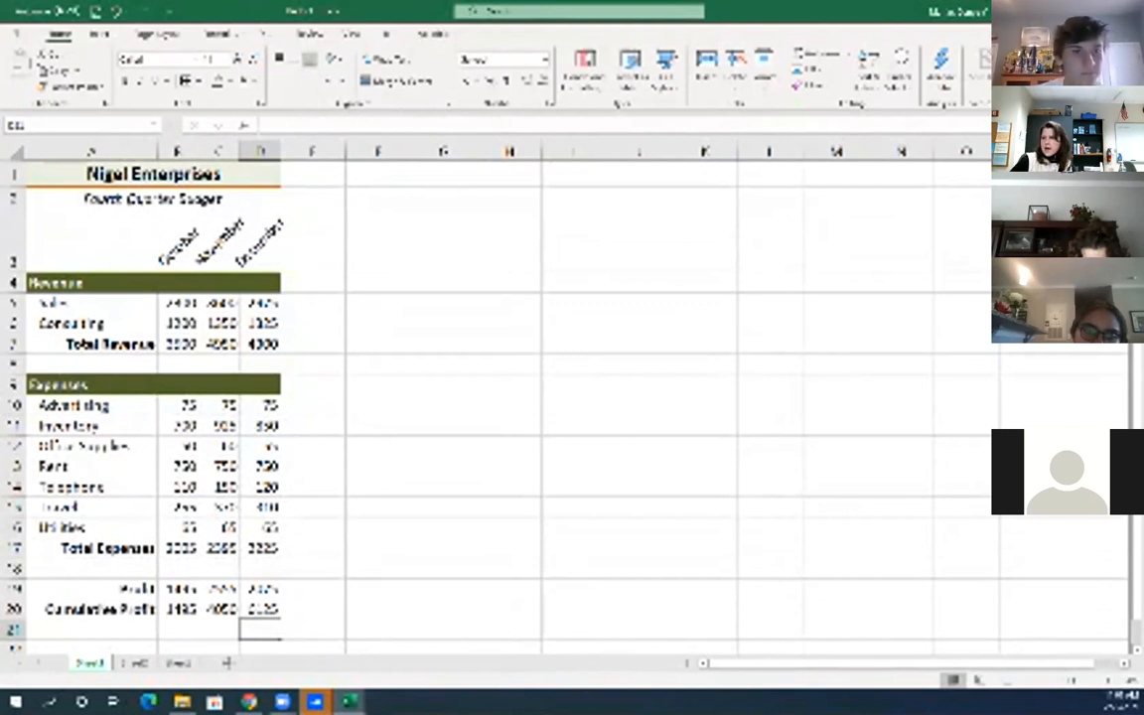
{"action": "left_click_drag", "start_coordinate": [180, 344], "coordinate": [260, 344]}
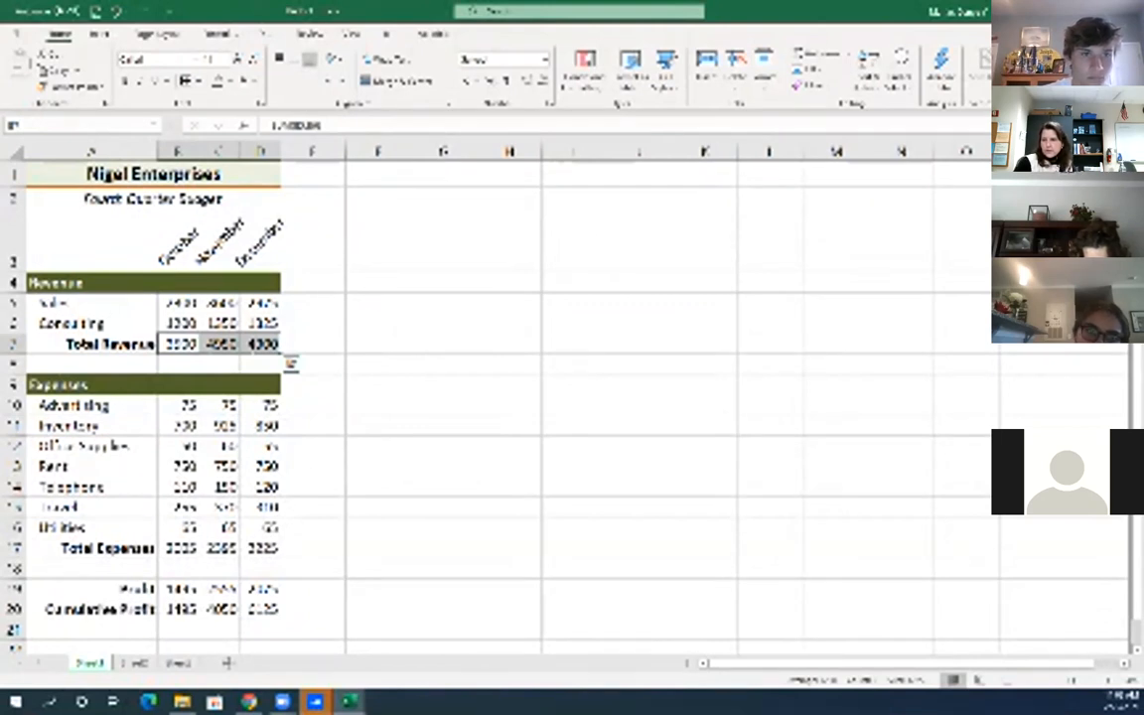
Add top and double bottom borders to the Total Revenue B7:D7 and Total Expenses B17:D17 figures
{"action": "left_click", "coordinate": [219, 344]}
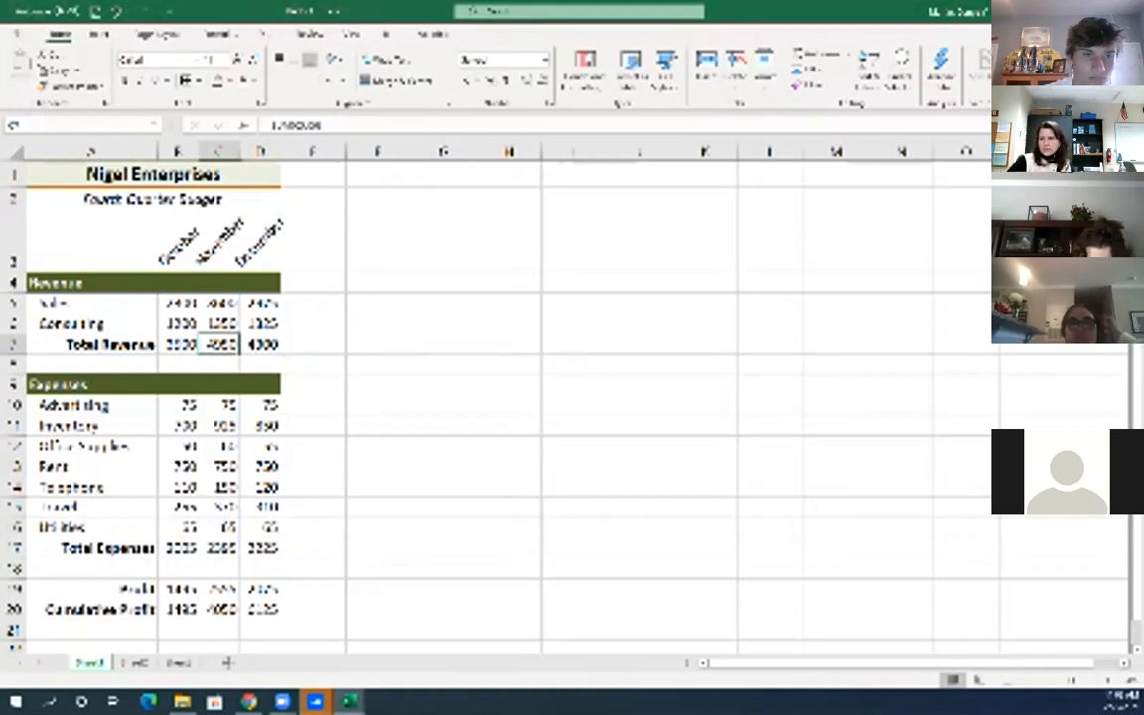
{"action": "left_click_drag", "start_coordinate": [181, 343], "coordinate": [261, 344]}
{"action": "left_click", "coordinate": [196, 80]}
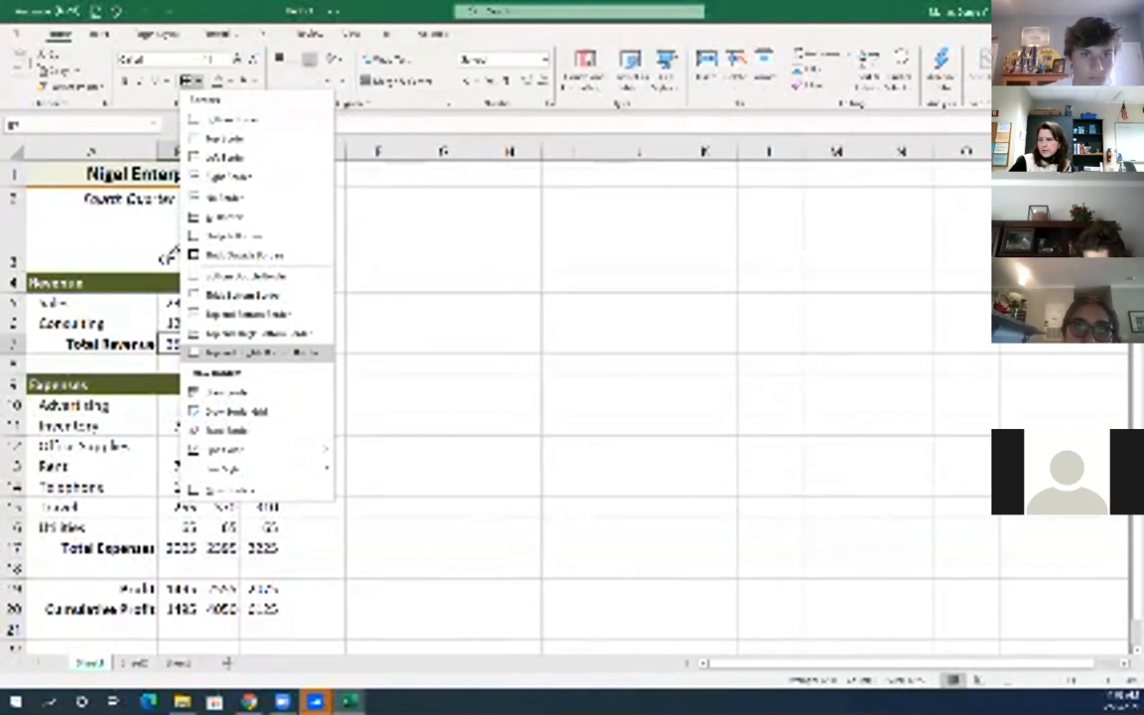
{"action": "left_click", "coordinate": [262, 353]}
{"action": "left_click", "coordinate": [379, 449]}
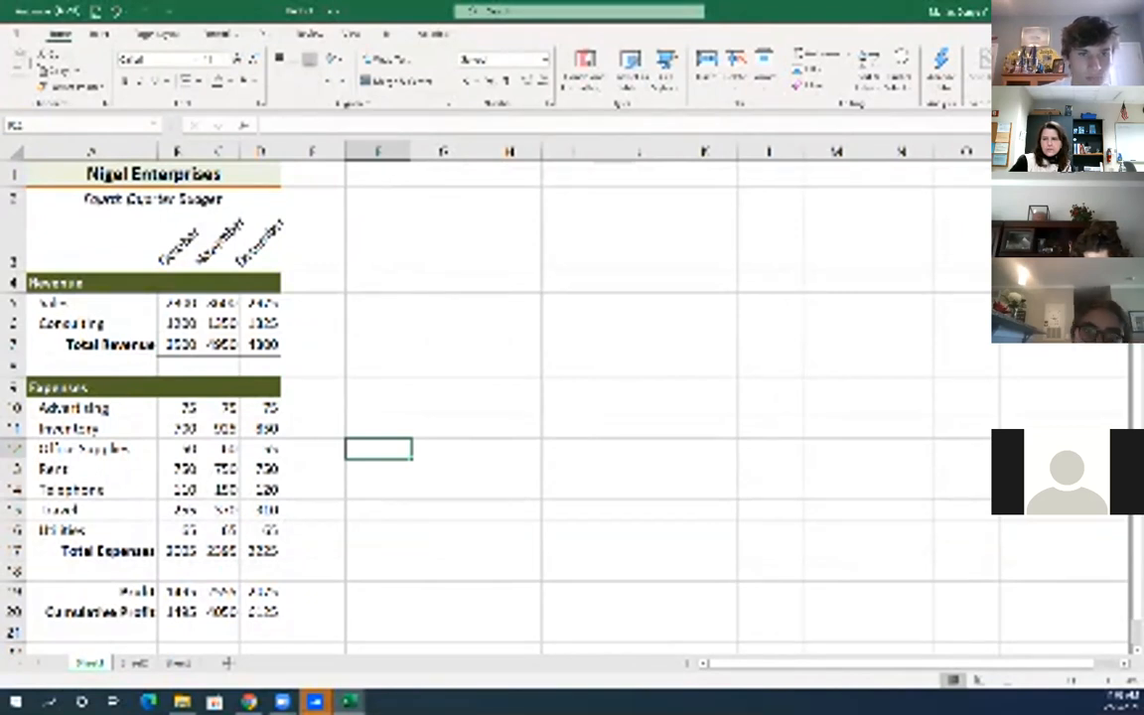
{"action": "scroll", "coordinate": [566, 397], "scroll_direction": "down", "scroll_amount": 1}
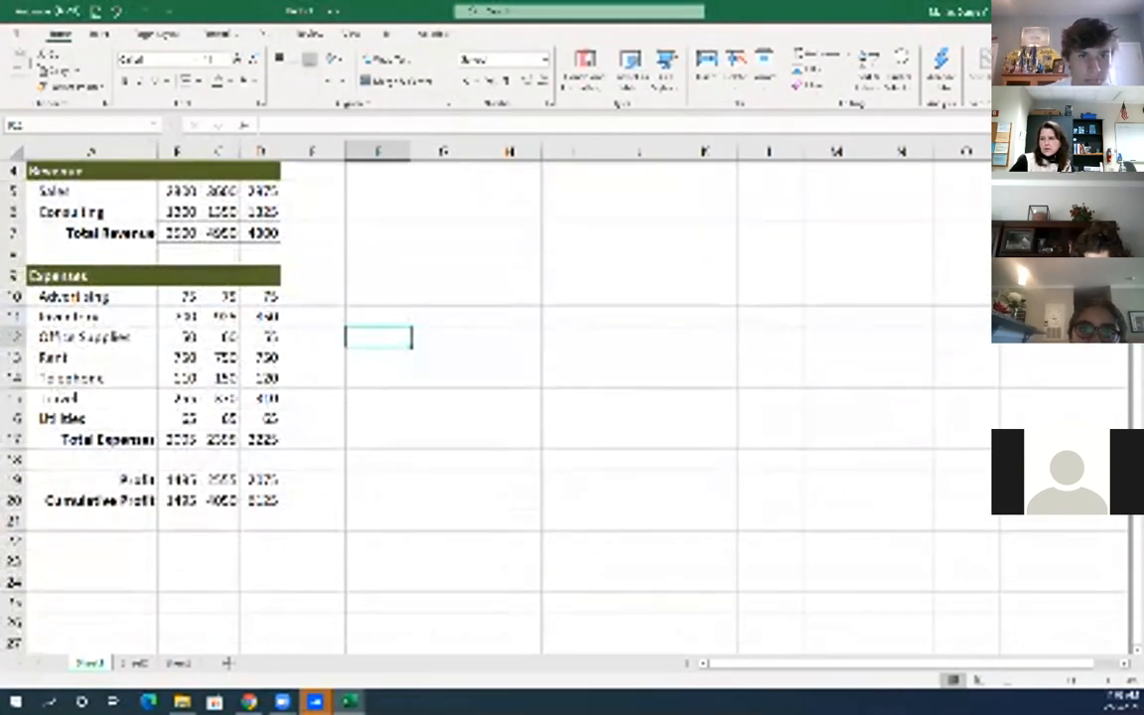
{"action": "left_click_drag", "start_coordinate": [178, 439], "coordinate": [262, 439]}
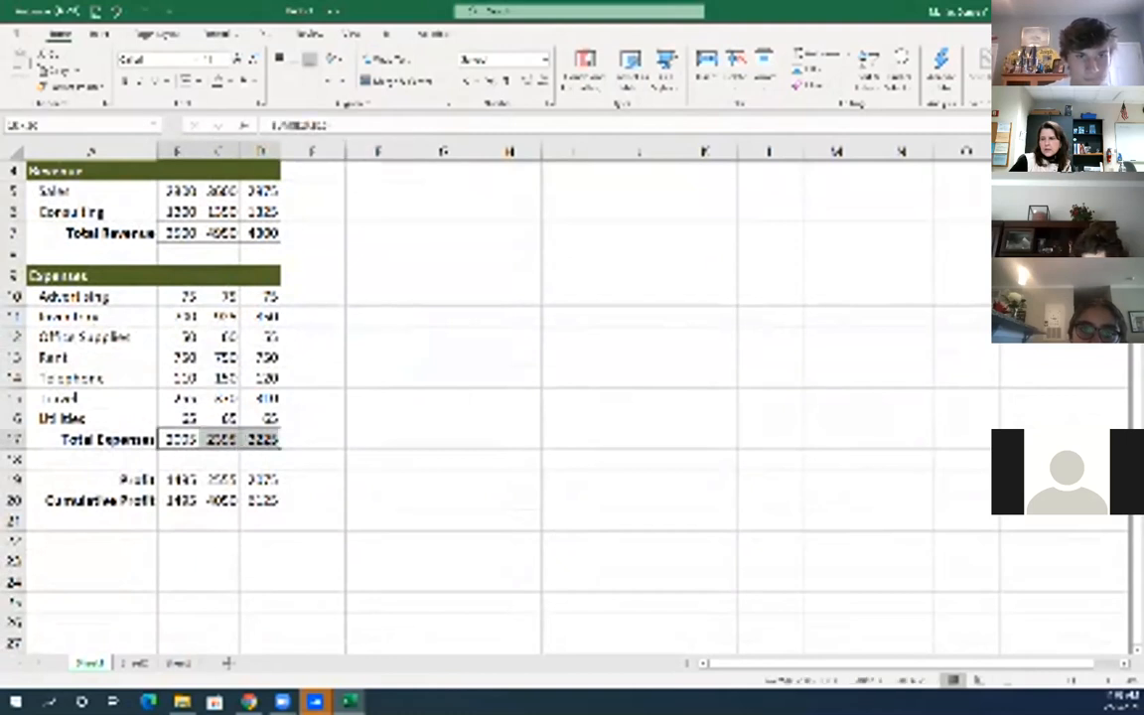
{"action": "left_click", "coordinate": [198, 80]}
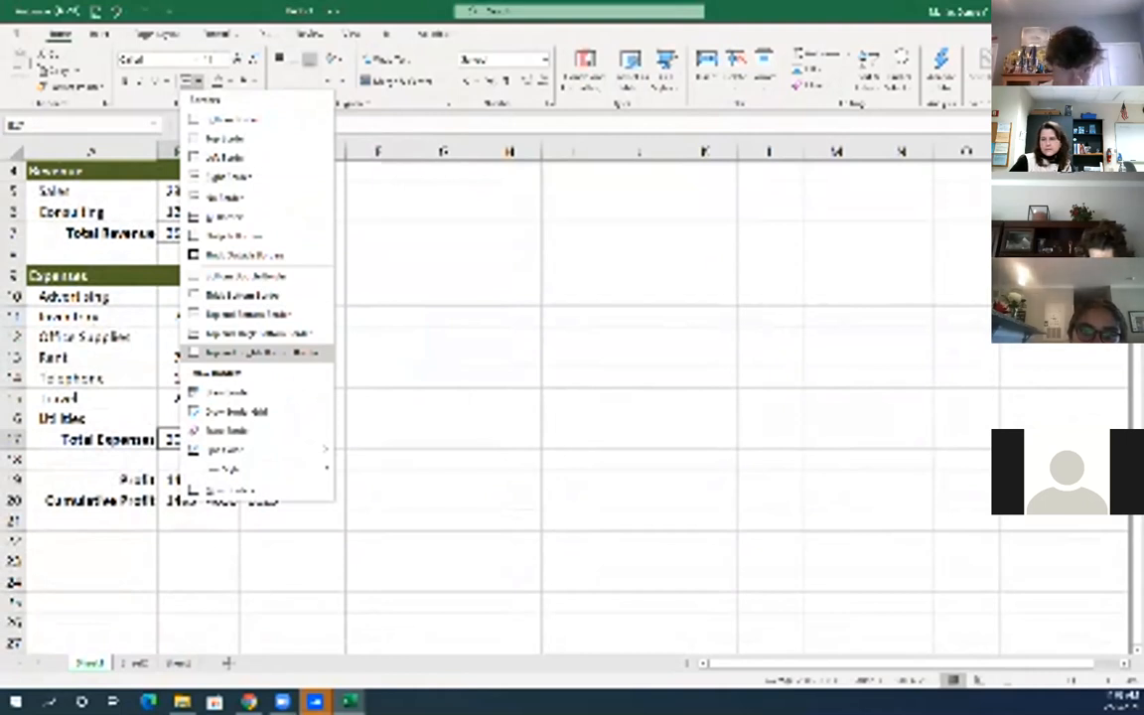
{"action": "left_click", "coordinate": [260, 354]}
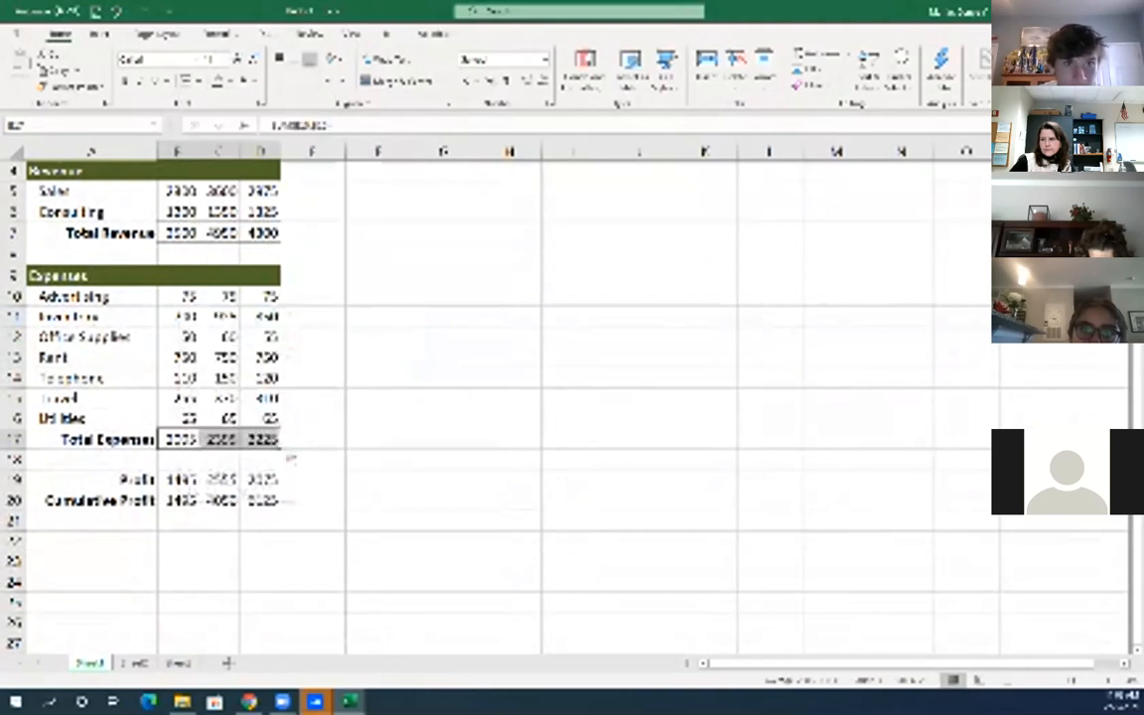
{"action": "left_click", "coordinate": [443, 378]}
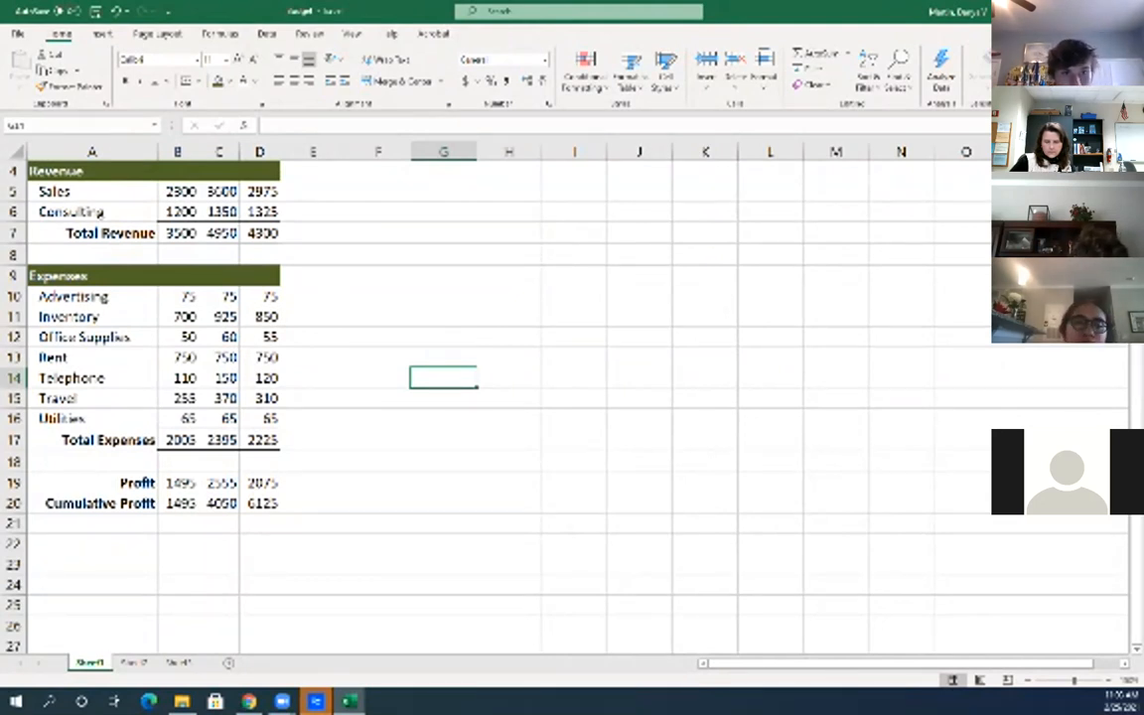
{"action": "left_click", "coordinate": [379, 398]}
{"action": "scroll", "coordinate": [378, 398], "scroll_direction": "up", "scroll_amount": 1}
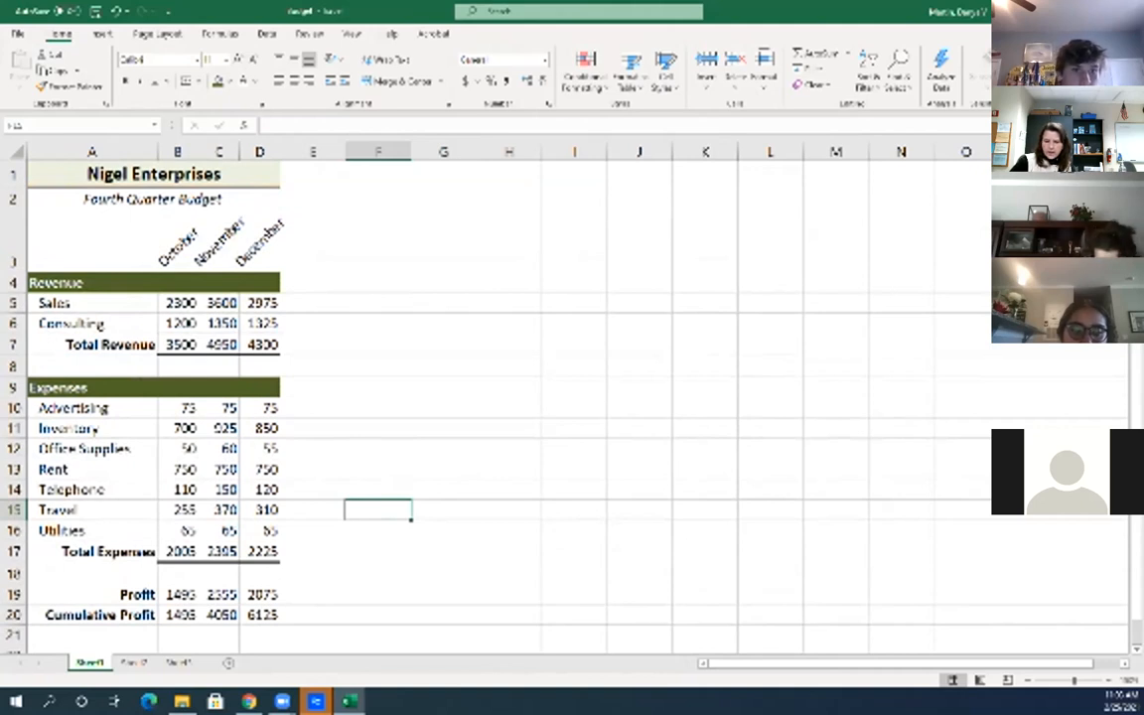
{"action": "scroll", "coordinate": [566, 398], "scroll_direction": "down", "scroll_amount": 1}
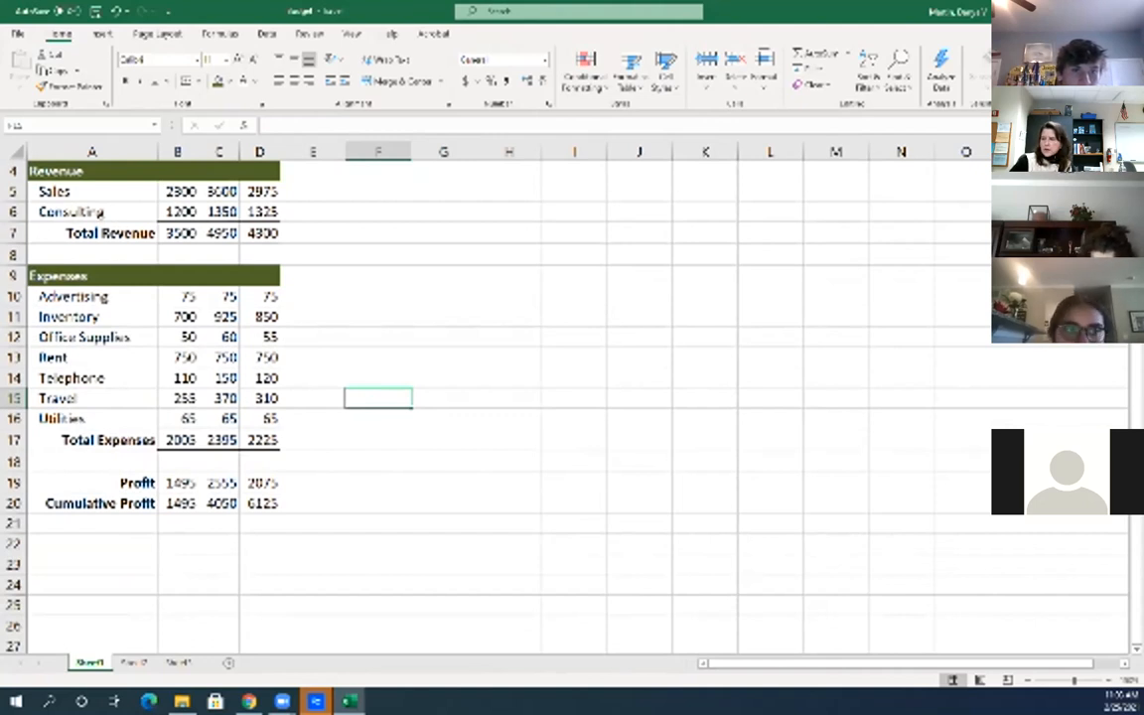
{"action": "left_click", "coordinate": [179, 192]}
{"action": "left_click_drag", "start_coordinate": [179, 192], "coordinate": [260, 232]}
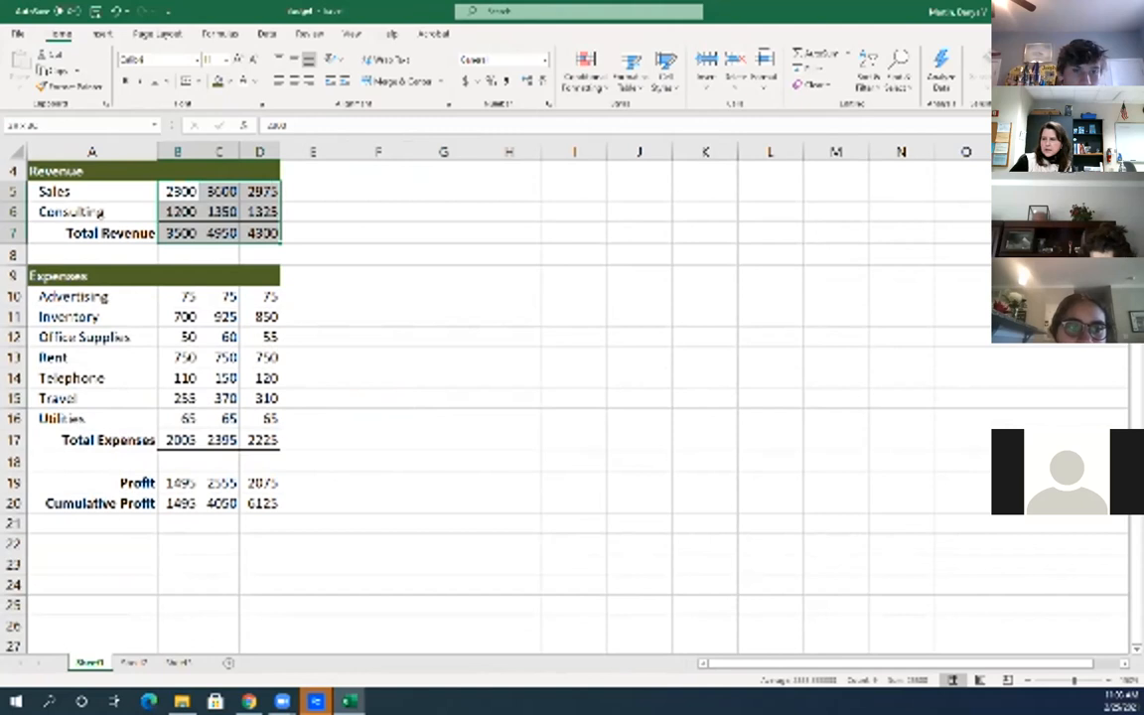
{"action": "left_click", "coordinate": [378, 233]}
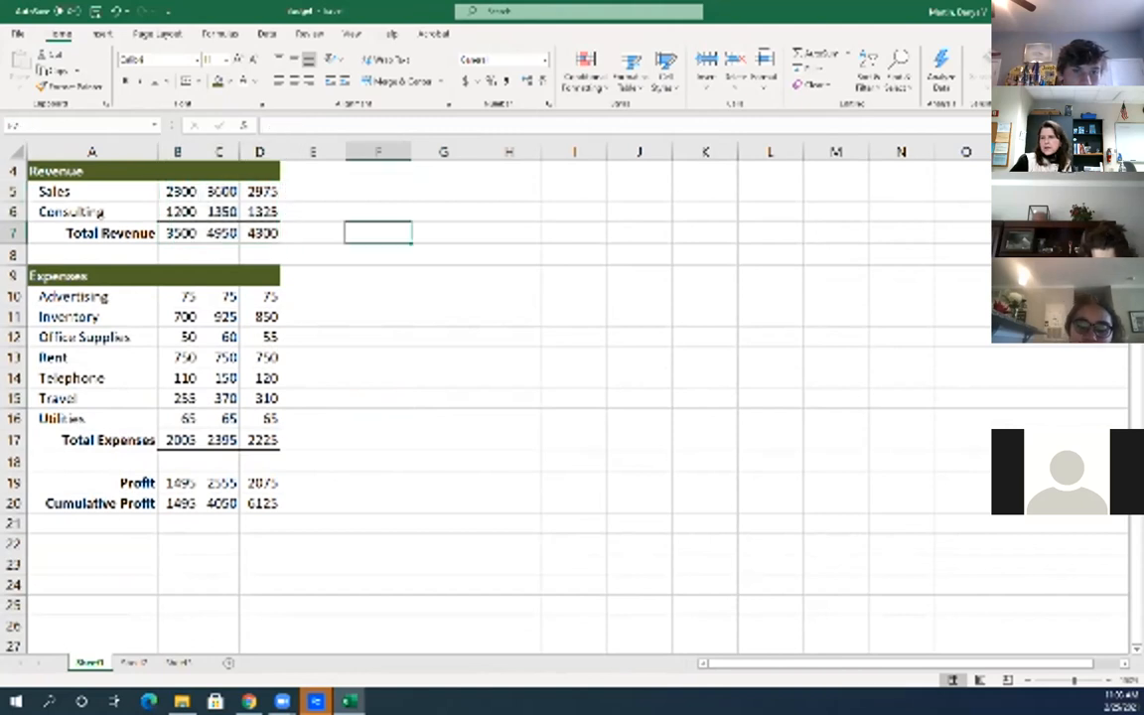
{"action": "left_click_drag", "start_coordinate": [179, 192], "coordinate": [260, 192]}
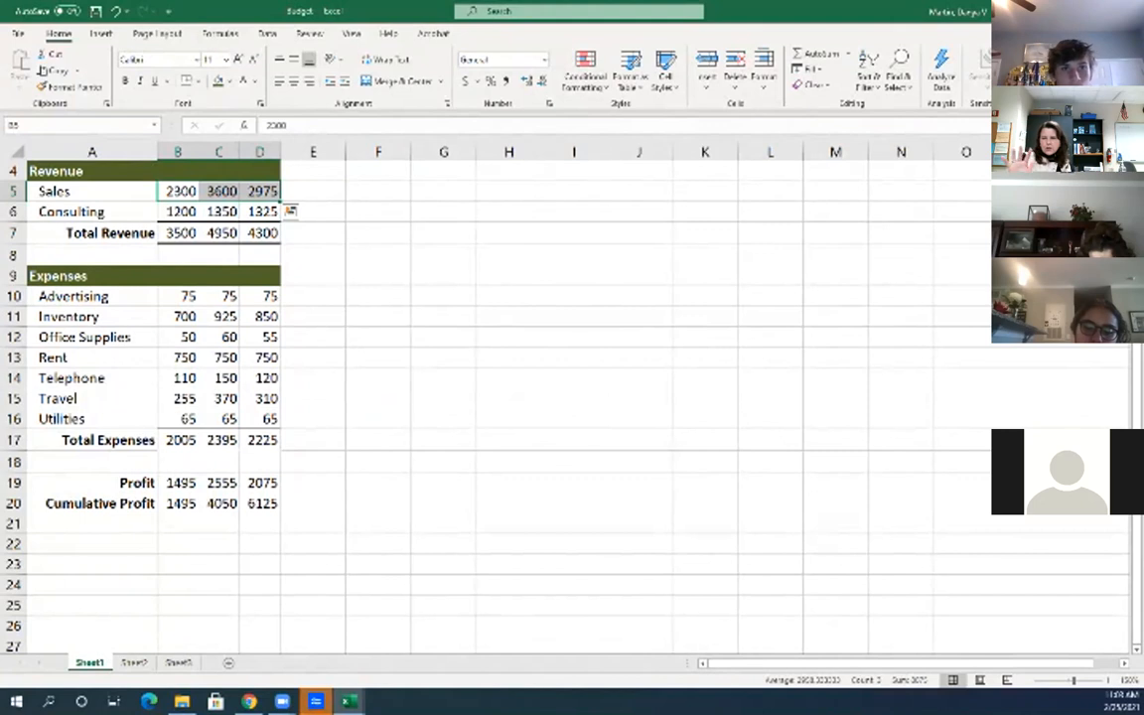
Apply Accounting number format to the Sales figures in B5:D5
{"action": "left_click", "coordinate": [313, 212]}
{"action": "left_click_drag", "start_coordinate": [178, 192], "coordinate": [262, 191]}
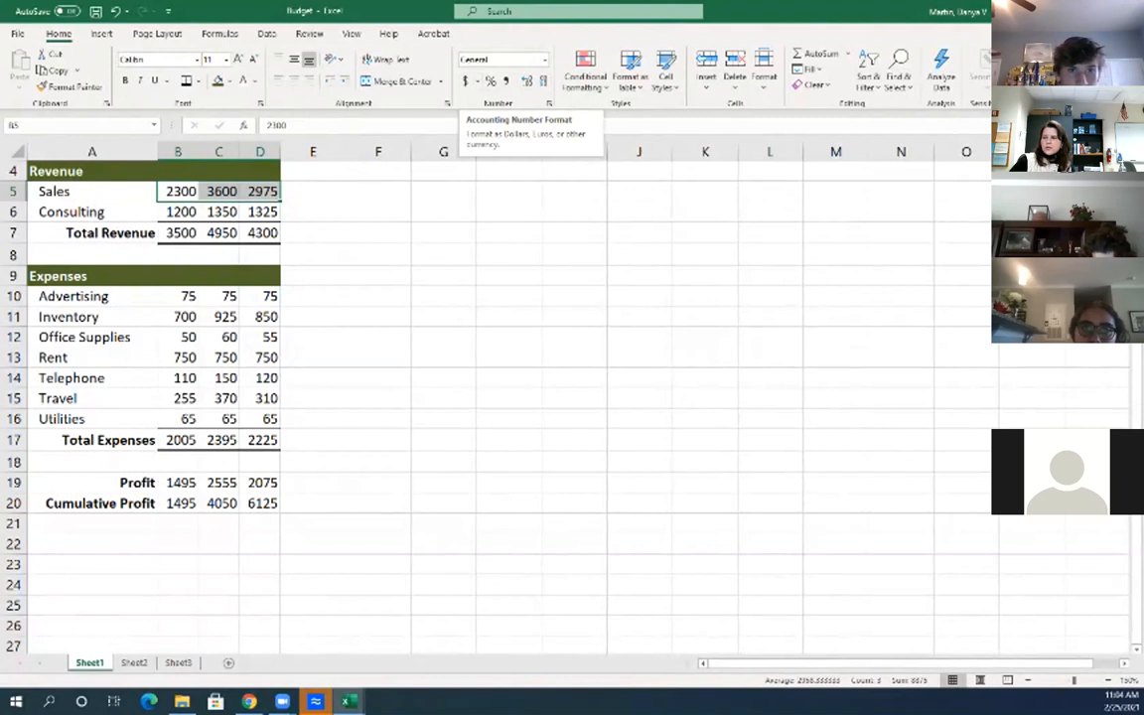
{"action": "left_click", "coordinate": [478, 80]}
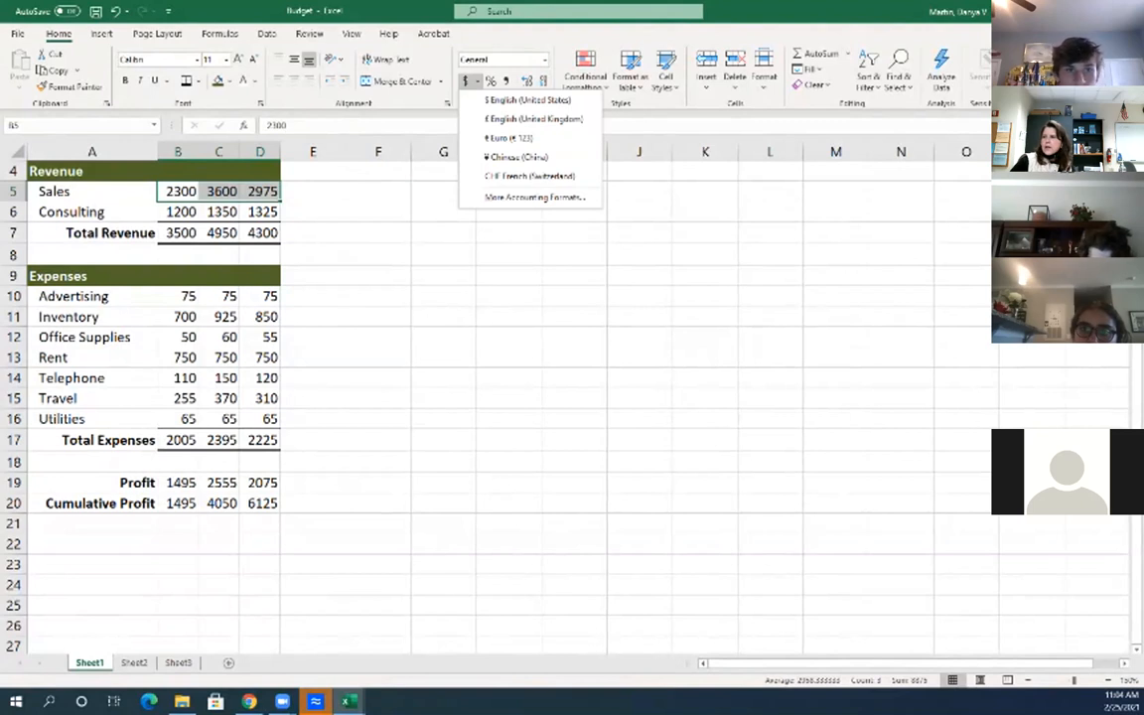
{"action": "key", "text": "Escape"}
{"action": "left_click", "coordinate": [544, 60]}
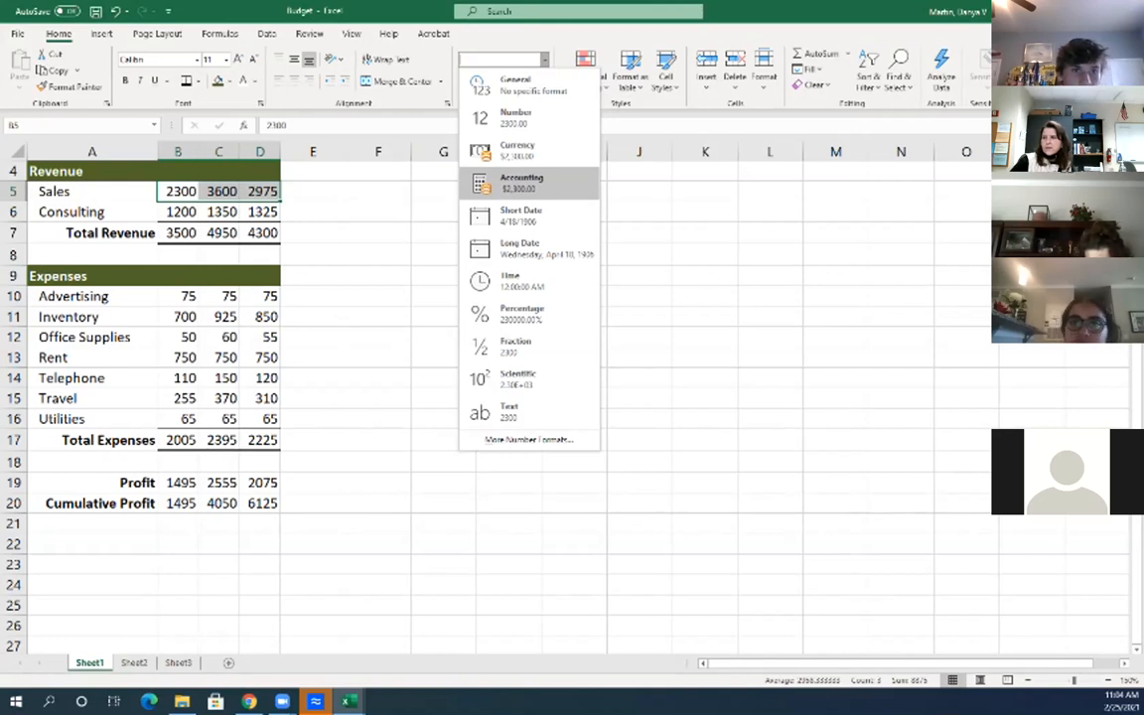
{"action": "left_click", "coordinate": [522, 183]}
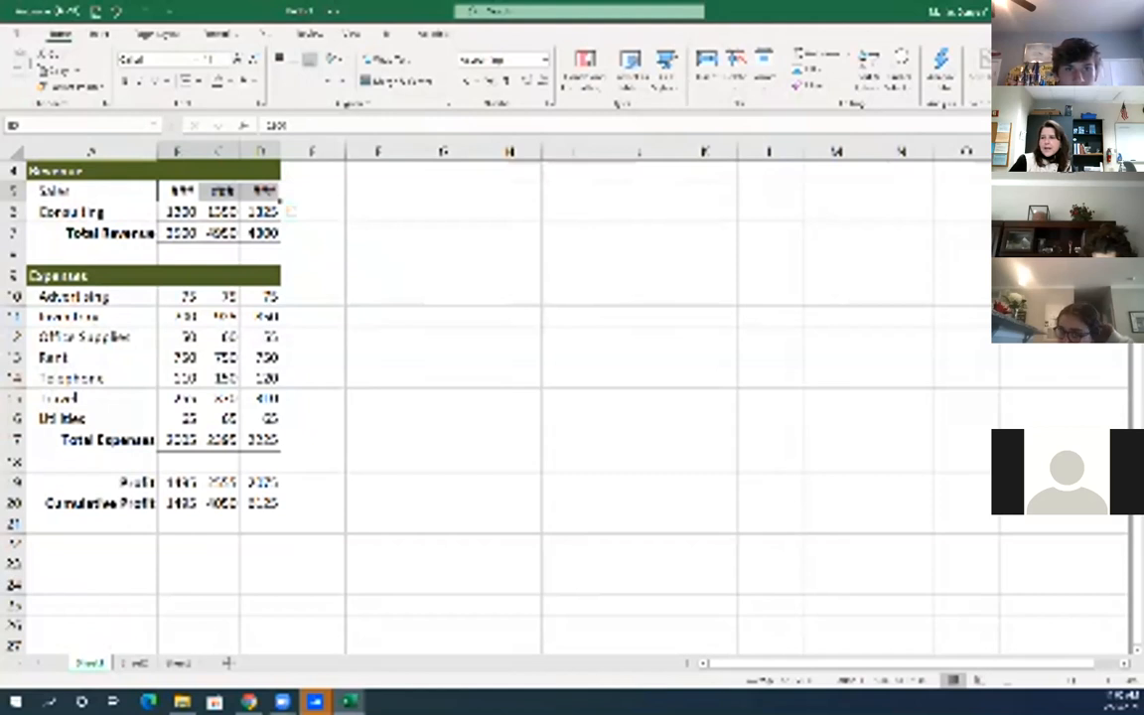
Autofit column A and widen columns B and C so Sales shows $ 2,300.00, $ 3,600.00, $ 2,975.00
{"action": "left_click_drag", "start_coordinate": [157, 152], "coordinate": [111, 152]}
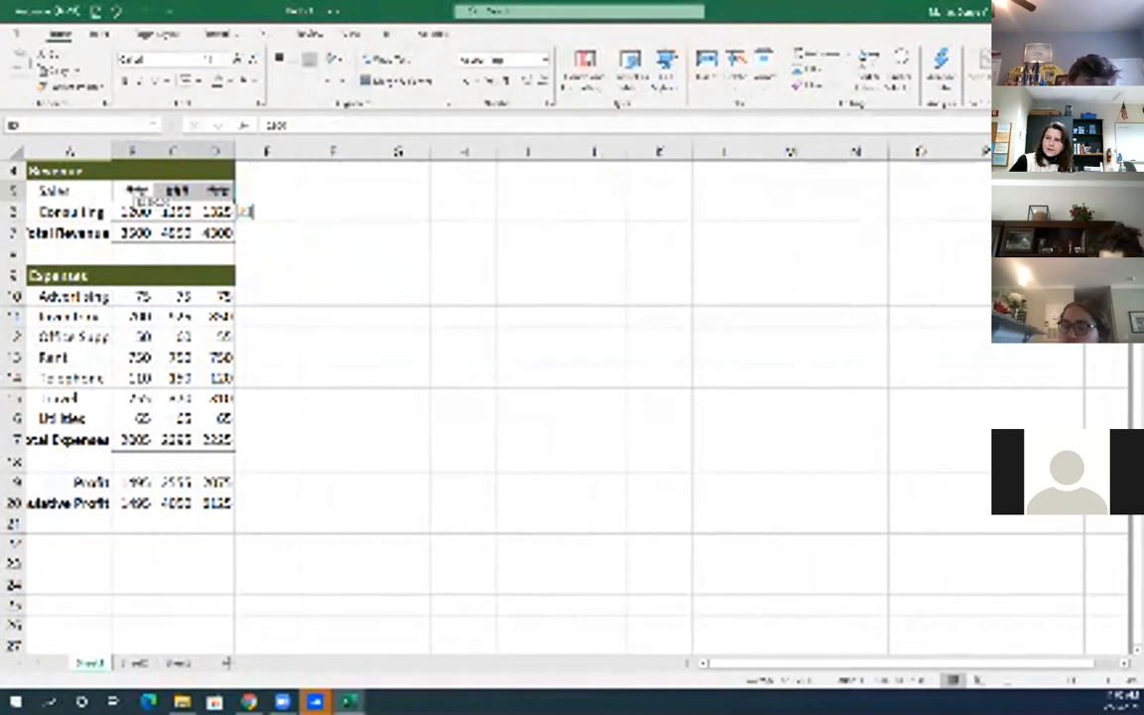
{"action": "double_click", "coordinate": [111, 152]}
{"action": "left_click_drag", "start_coordinate": [192, 152], "coordinate": [234, 152]}
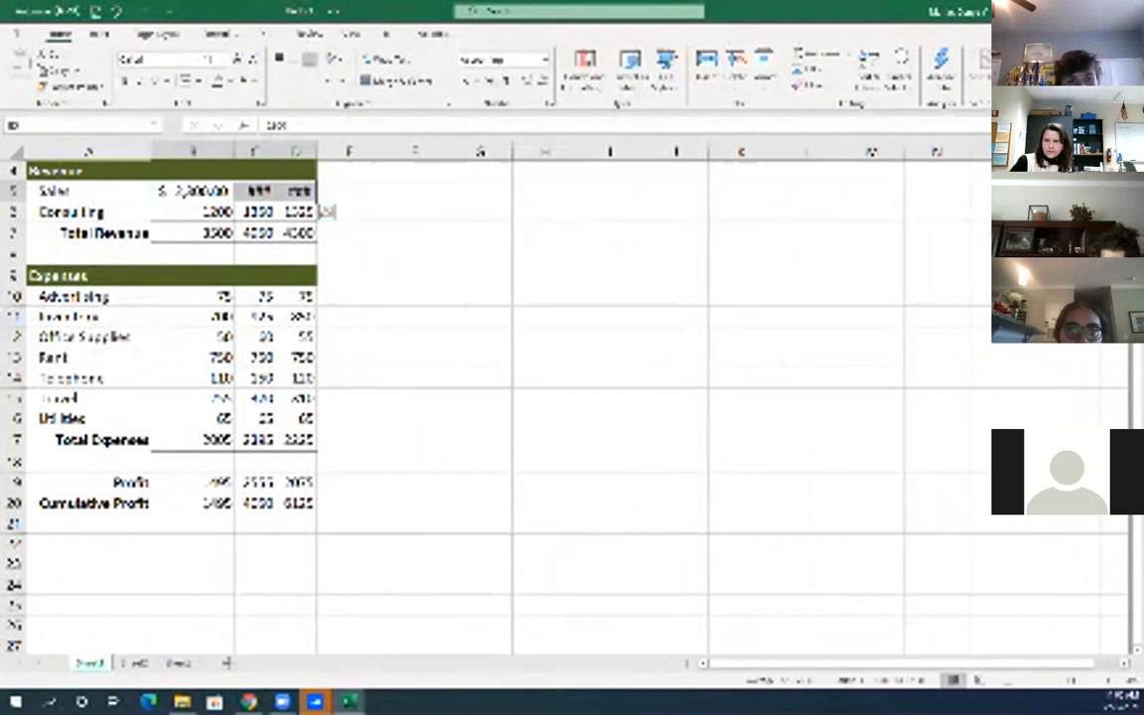
{"action": "left_click_drag", "start_coordinate": [275, 152], "coordinate": [397, 152]}
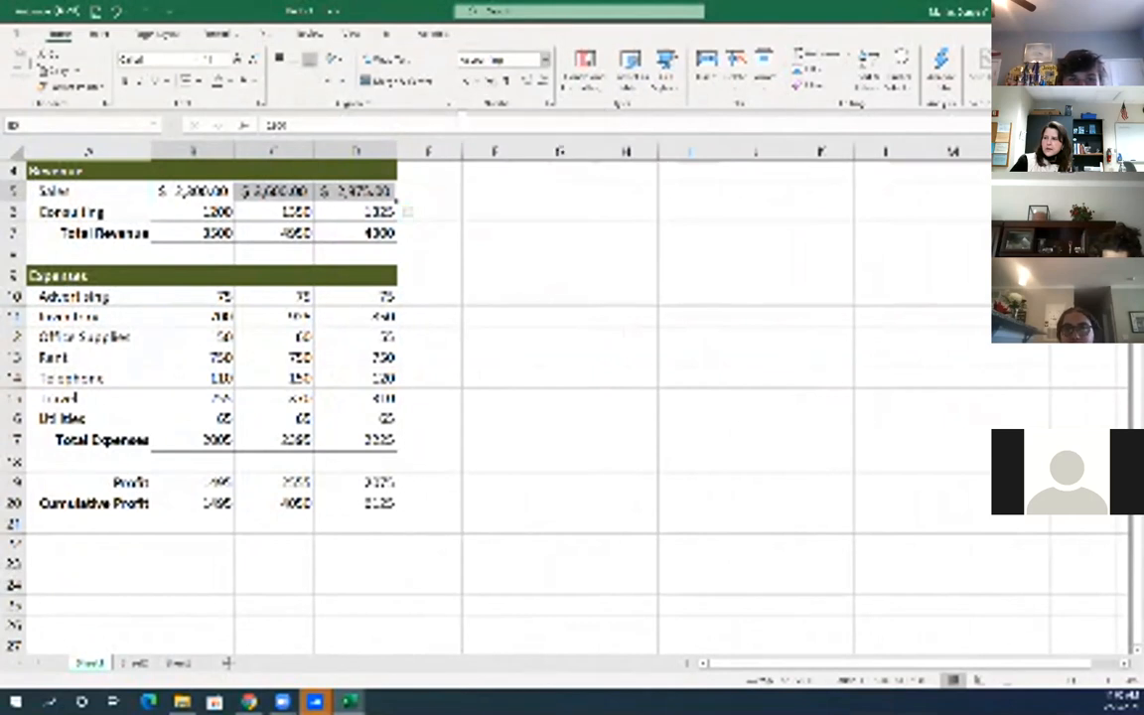
{"action": "left_click", "coordinate": [545, 60]}
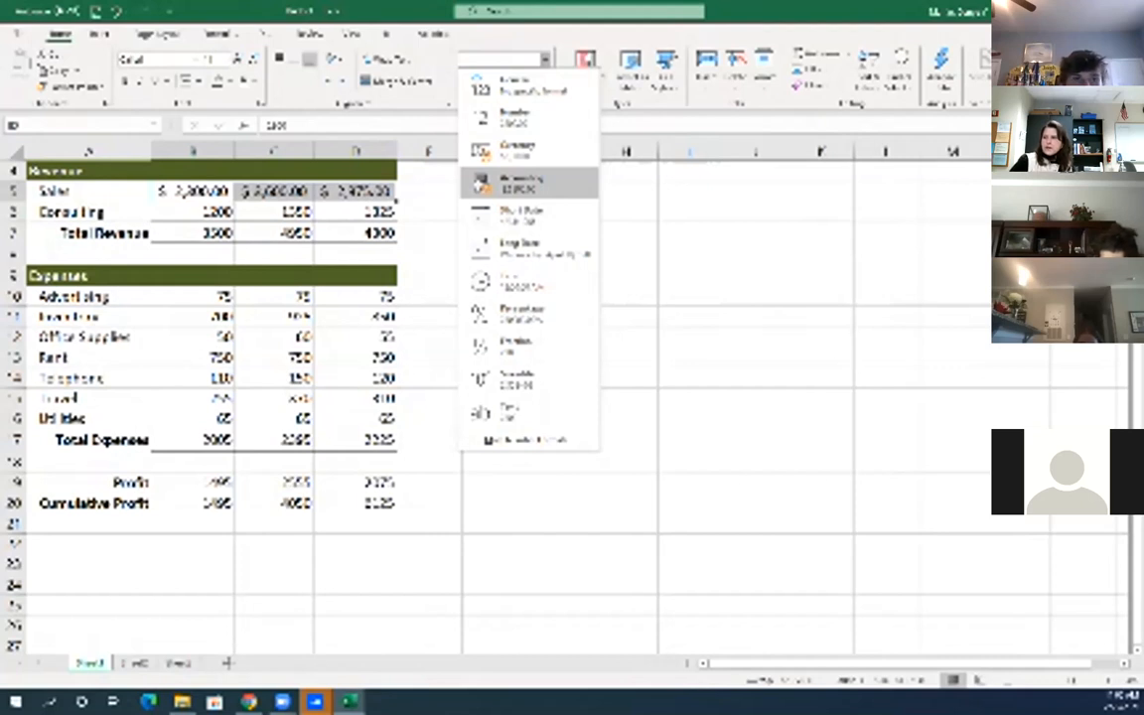
Format the Total Revenue figures B7:D7 as Currency and make column D much wider
{"action": "left_click", "coordinate": [481, 185]}
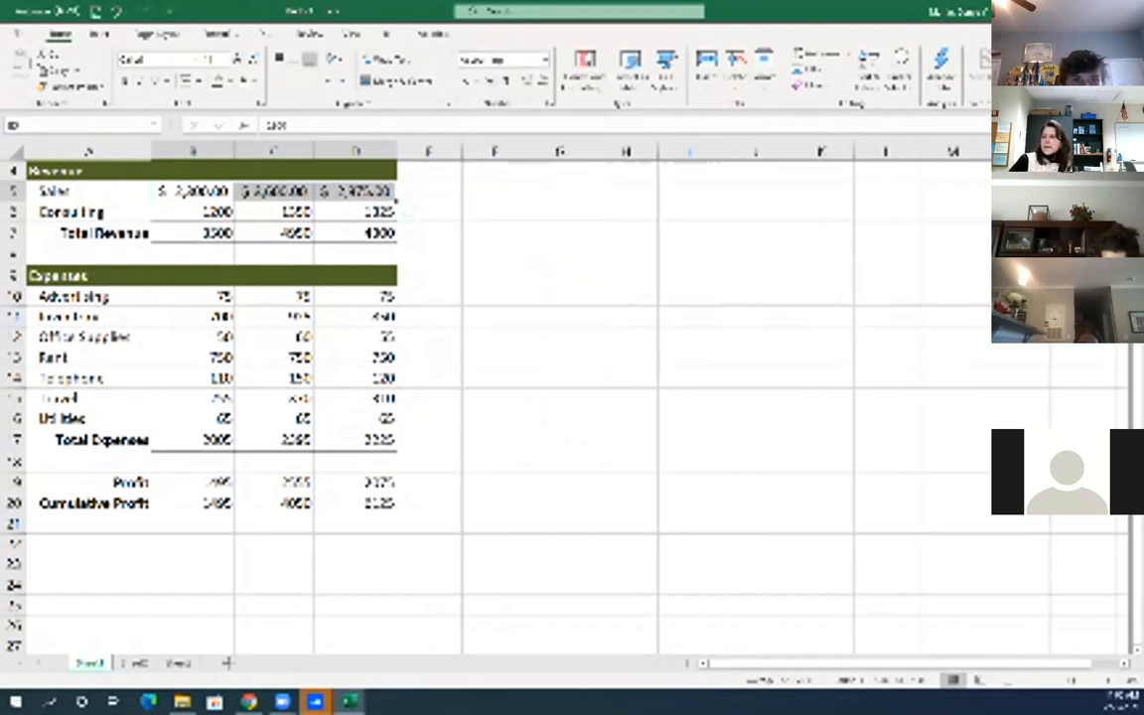
{"action": "left_click", "coordinate": [198, 234]}
{"action": "left_click", "coordinate": [199, 192]}
{"action": "left_click_drag", "start_coordinate": [199, 233], "coordinate": [396, 239]}
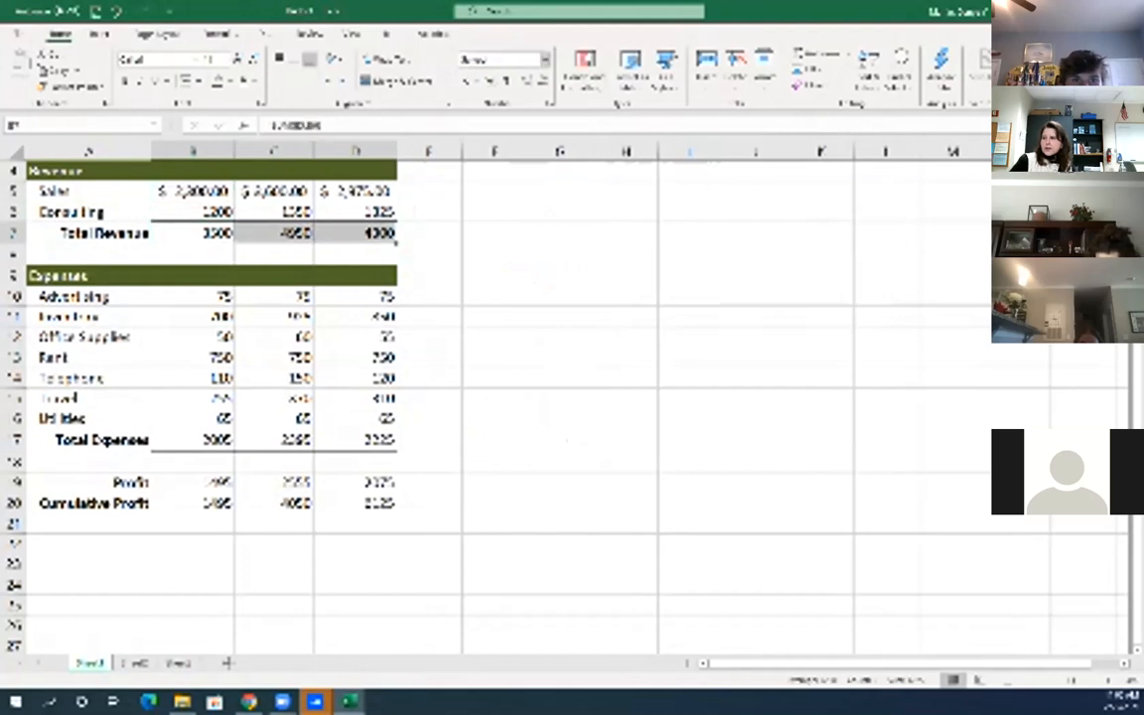
{"action": "left_click", "coordinate": [545, 59]}
{"action": "left_click", "coordinate": [509, 148]}
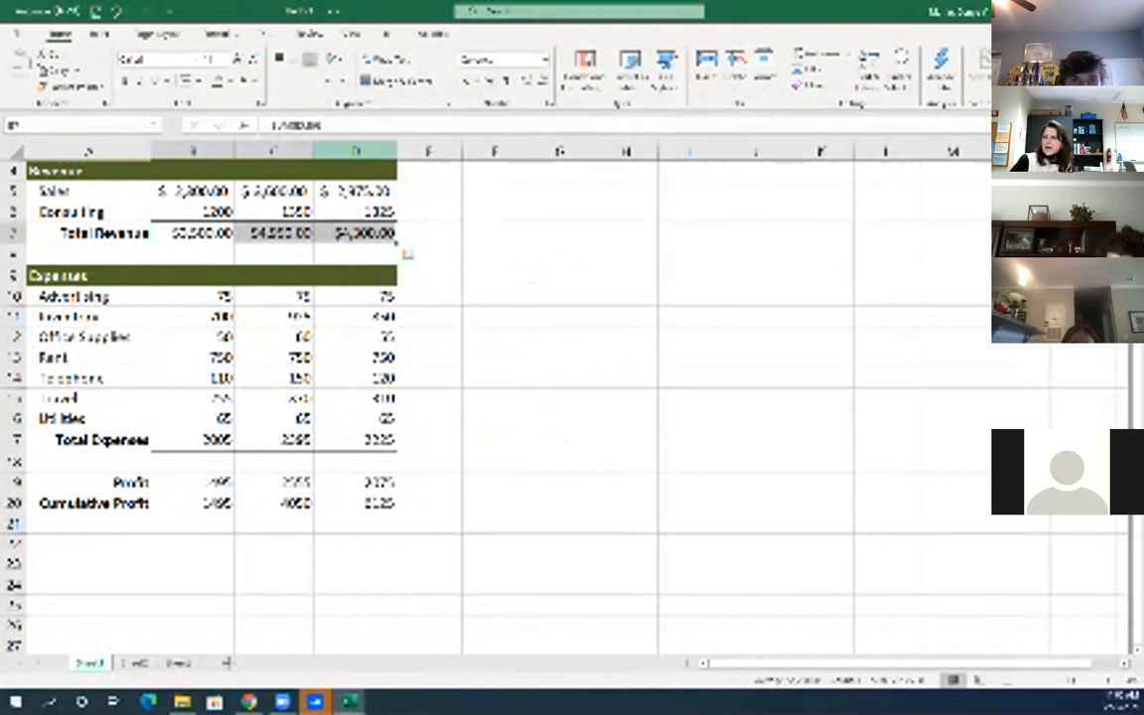
{"action": "left_click_drag", "start_coordinate": [397, 150], "coordinate": [490, 150]}
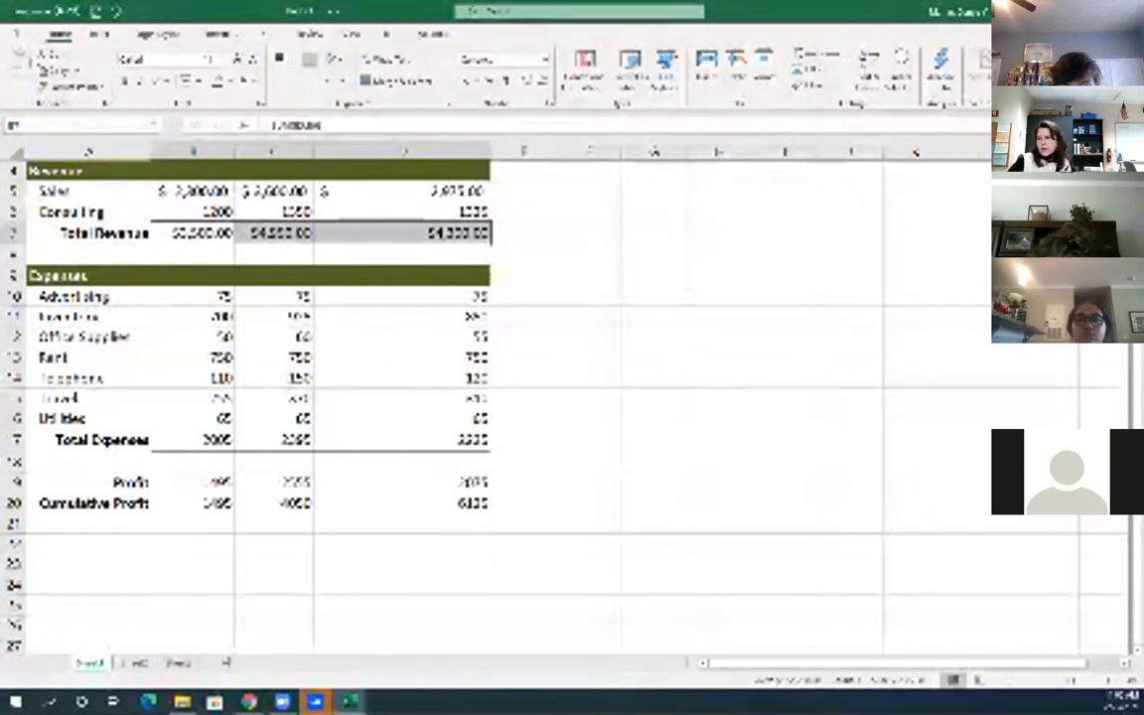
Narrow column D back to the width of B and C, then preview Quick Analysis for B7:D7
{"action": "left_click_drag", "start_coordinate": [490, 152], "coordinate": [401, 152]}
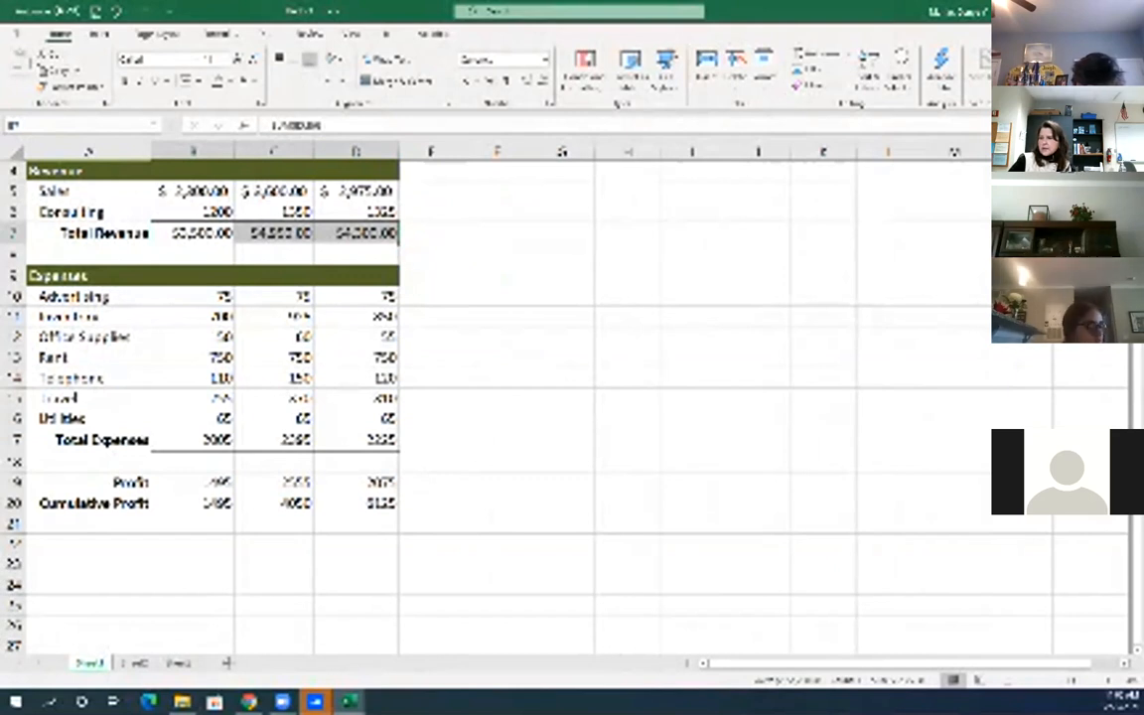
{"action": "left_click_drag", "start_coordinate": [197, 234], "coordinate": [363, 233]}
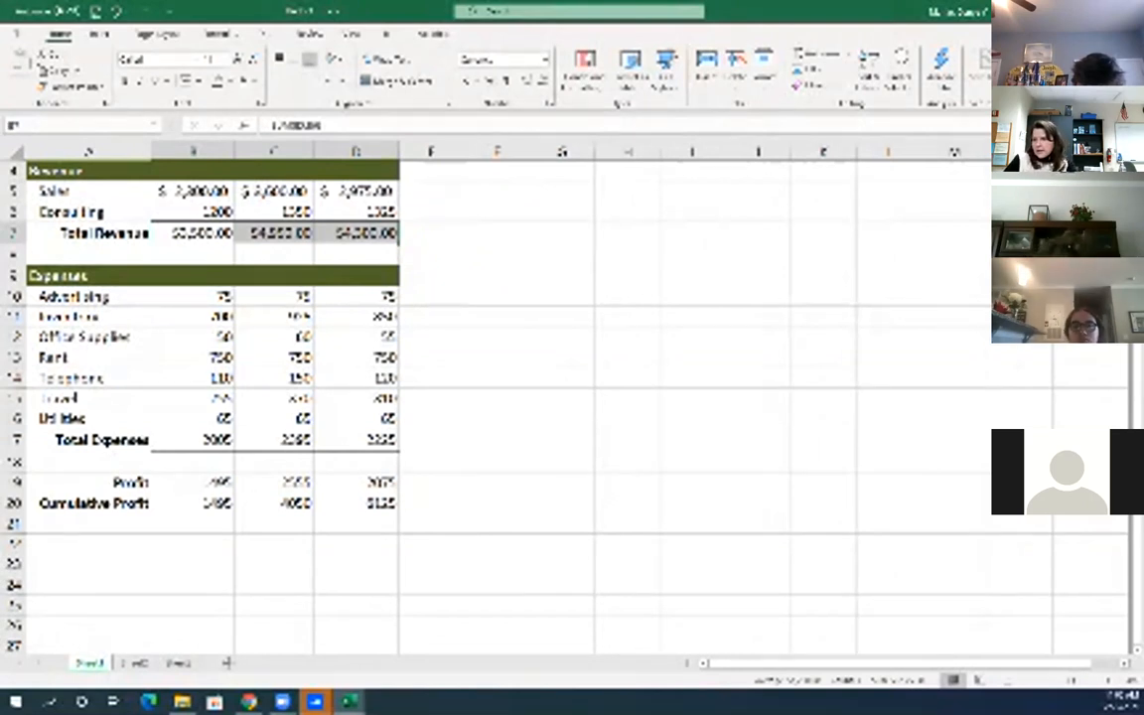
{"action": "left_click", "coordinate": [409, 255]}
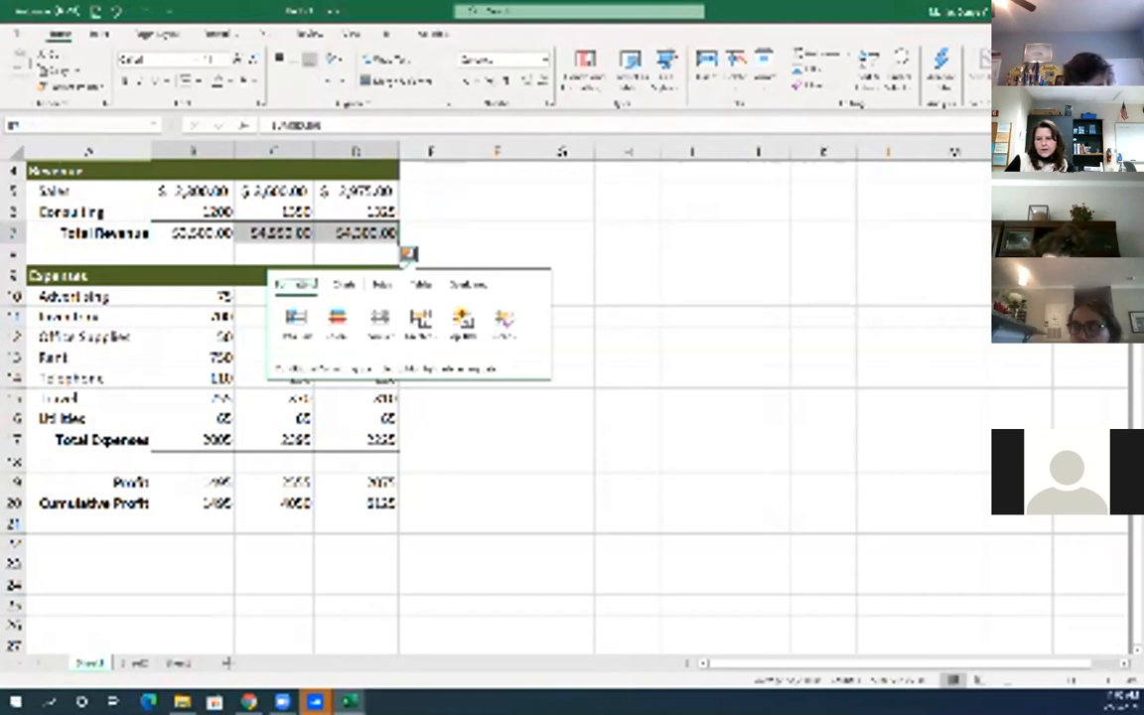
{"action": "key", "text": "Escape"}
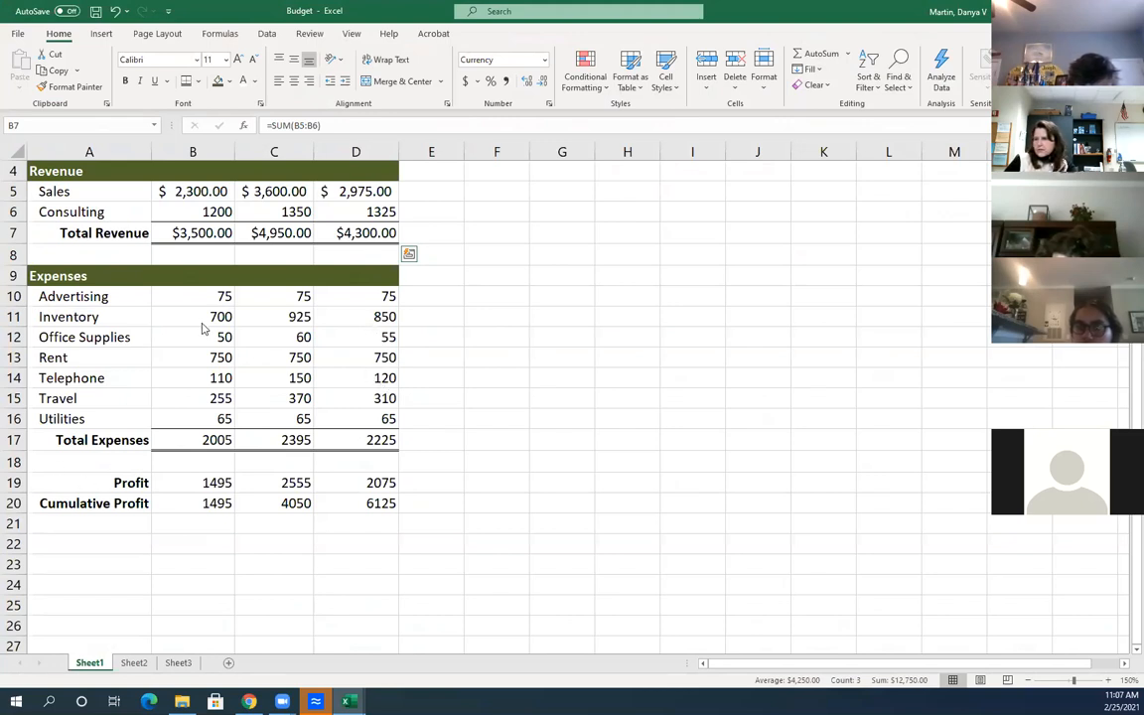
Apply Accounting format to the Total Revenue, Advertising, Total Expenses, Profit and Cumulative Profit rows in B:D
{"action": "left_click", "coordinate": [177, 232]}
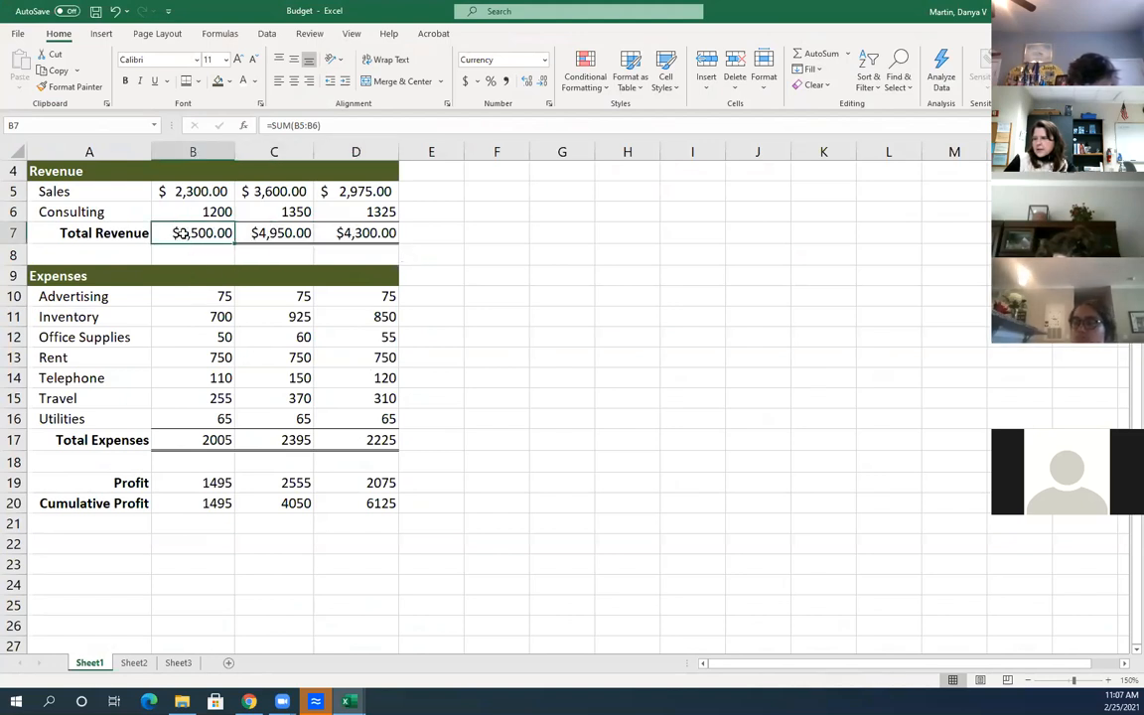
{"action": "left_click_drag", "start_coordinate": [178, 233], "coordinate": [367, 231]}
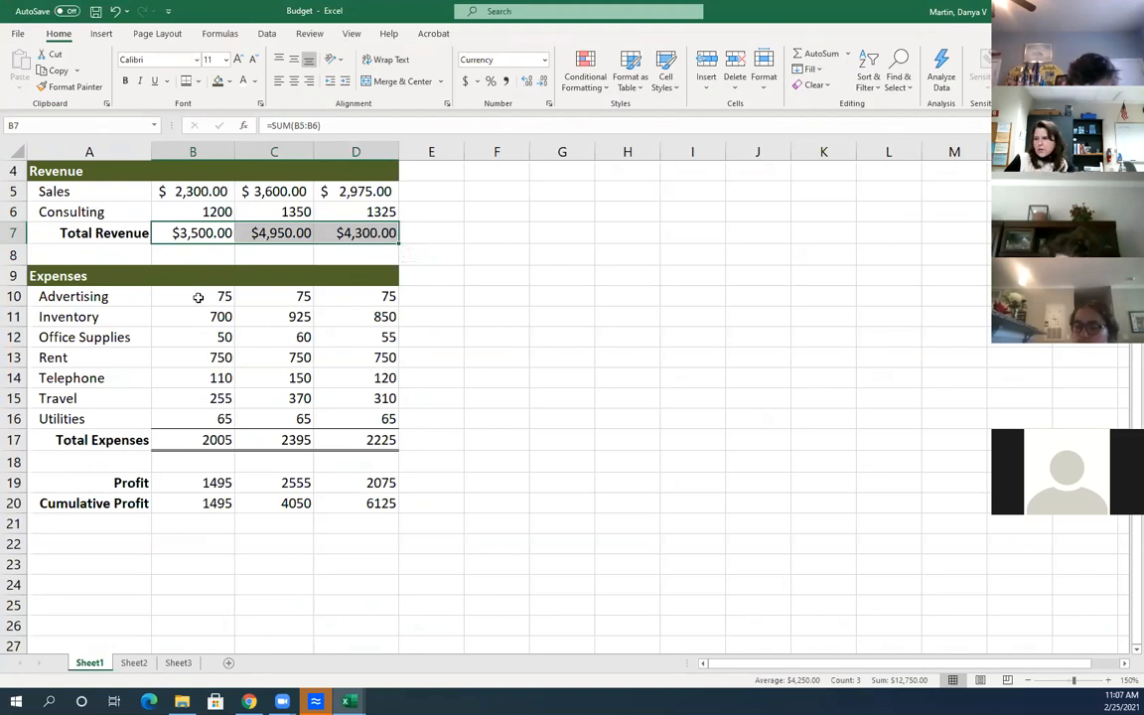
{"action": "left_click_drag", "start_coordinate": [198, 297], "coordinate": [381, 296]}
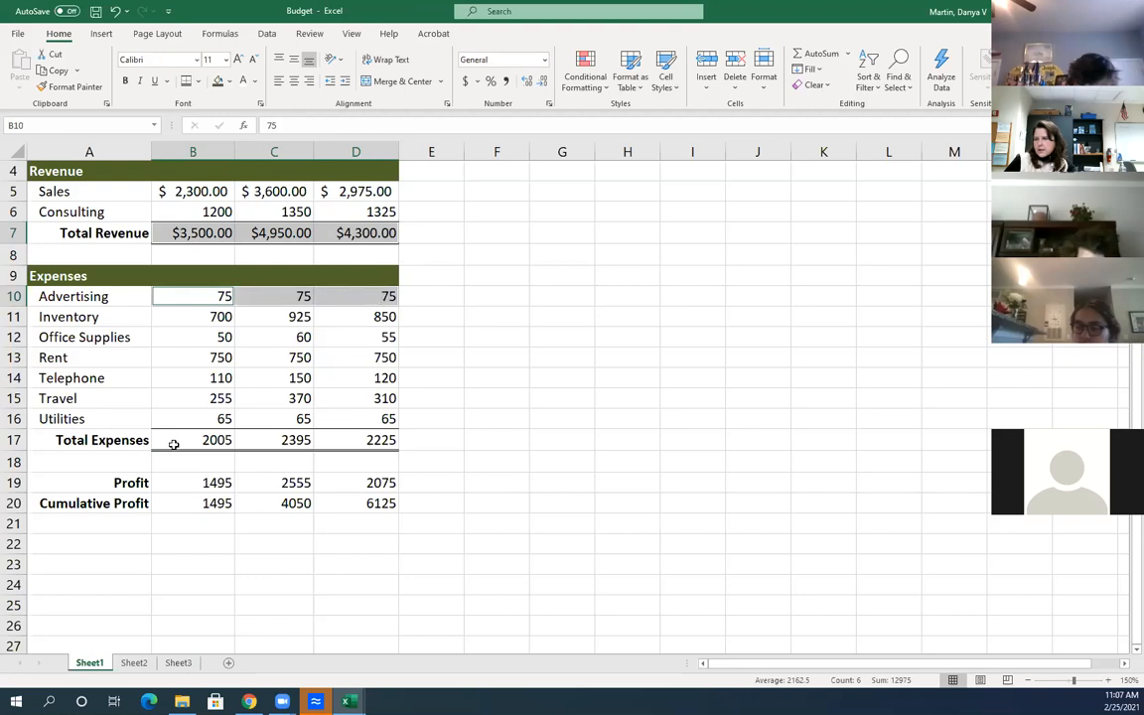
{"action": "left_click_drag", "start_coordinate": [172, 443], "coordinate": [388, 439]}
{"action": "left_click_drag", "start_coordinate": [200, 482], "coordinate": [377, 482], "text": "ctrl"}
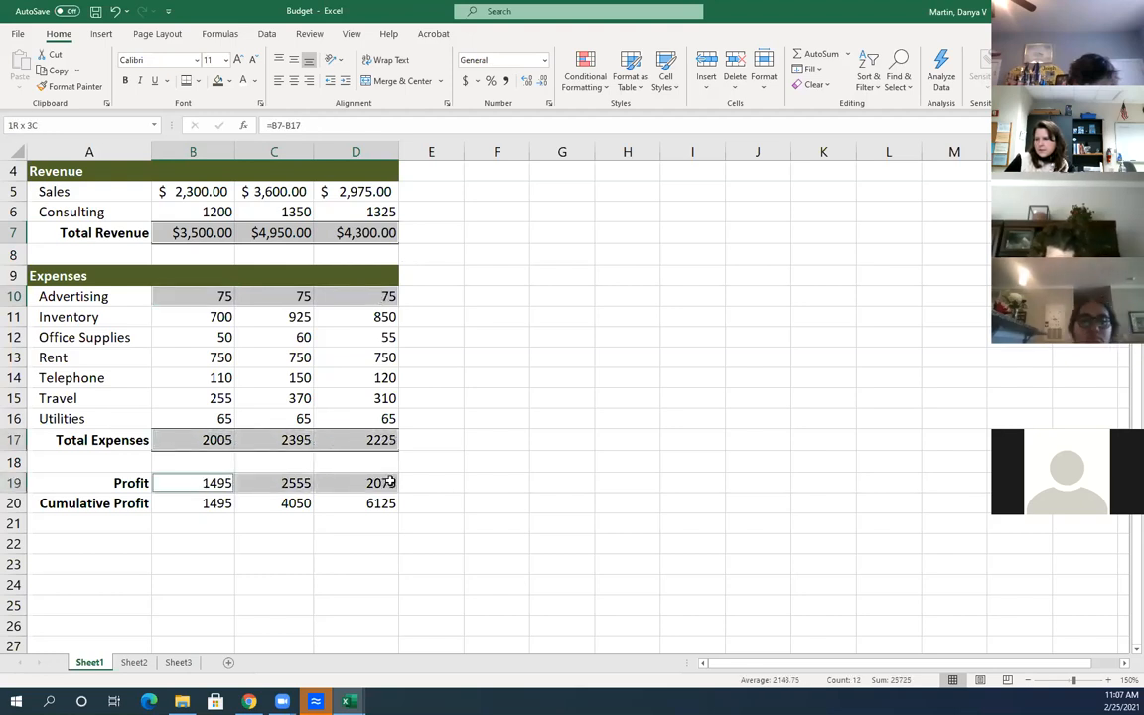
{"action": "left_click_drag", "start_coordinate": [195, 503], "coordinate": [378, 504], "text": "ctrl"}
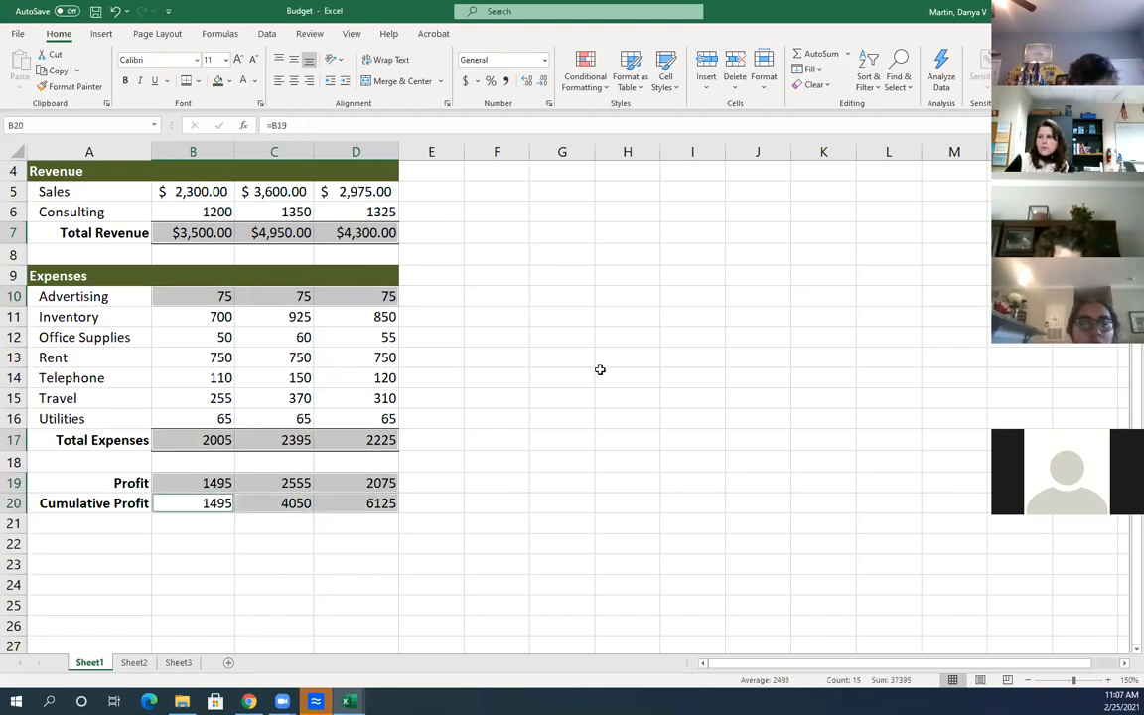
{"action": "left_click", "coordinate": [466, 82]}
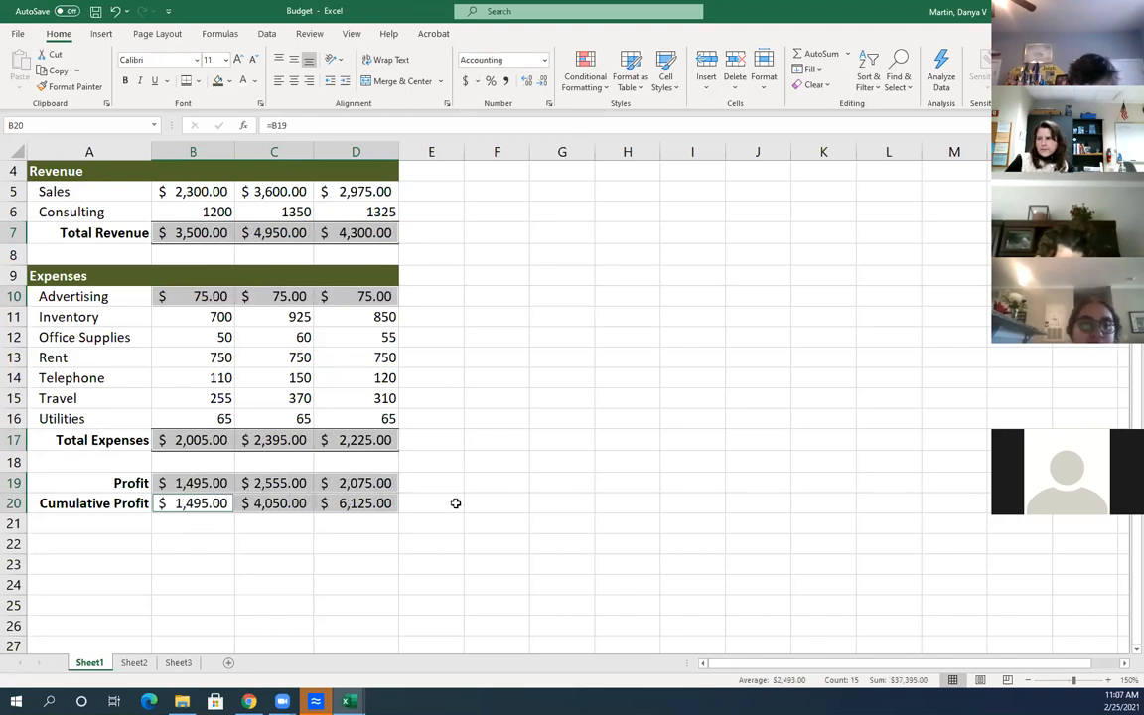
{"action": "left_click", "coordinate": [465, 496]}
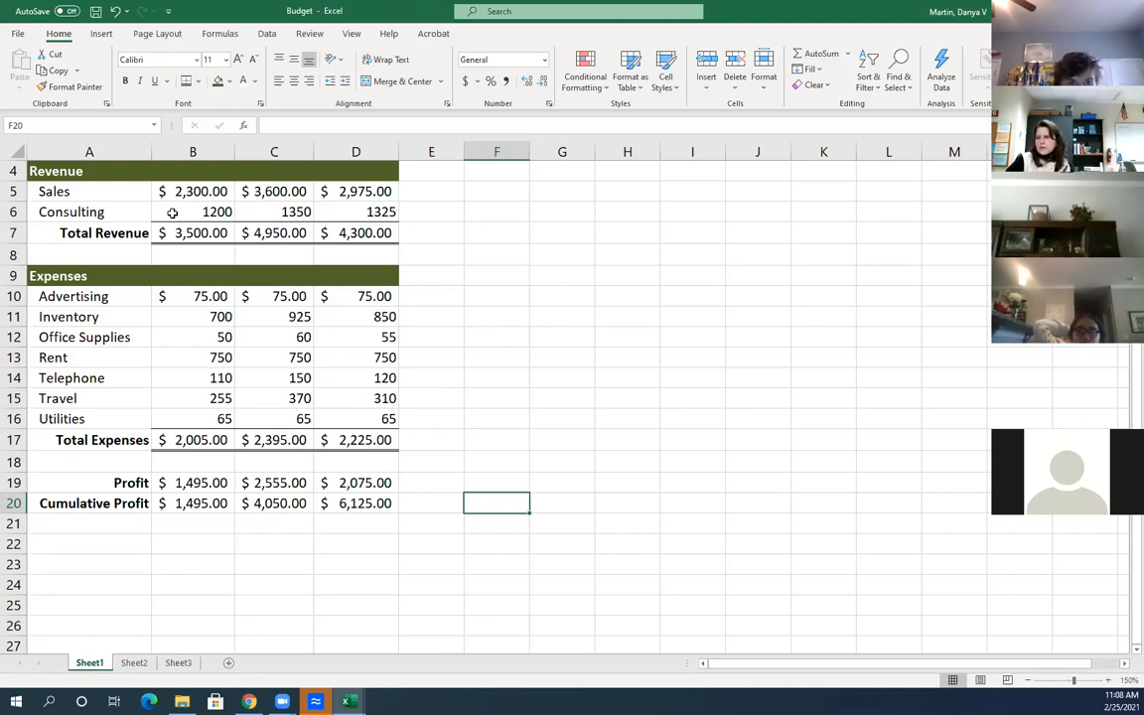
Select the Consulting figures B6:D6 together with the expense figures B11:D16
{"action": "left_click", "coordinate": [230, 505]}
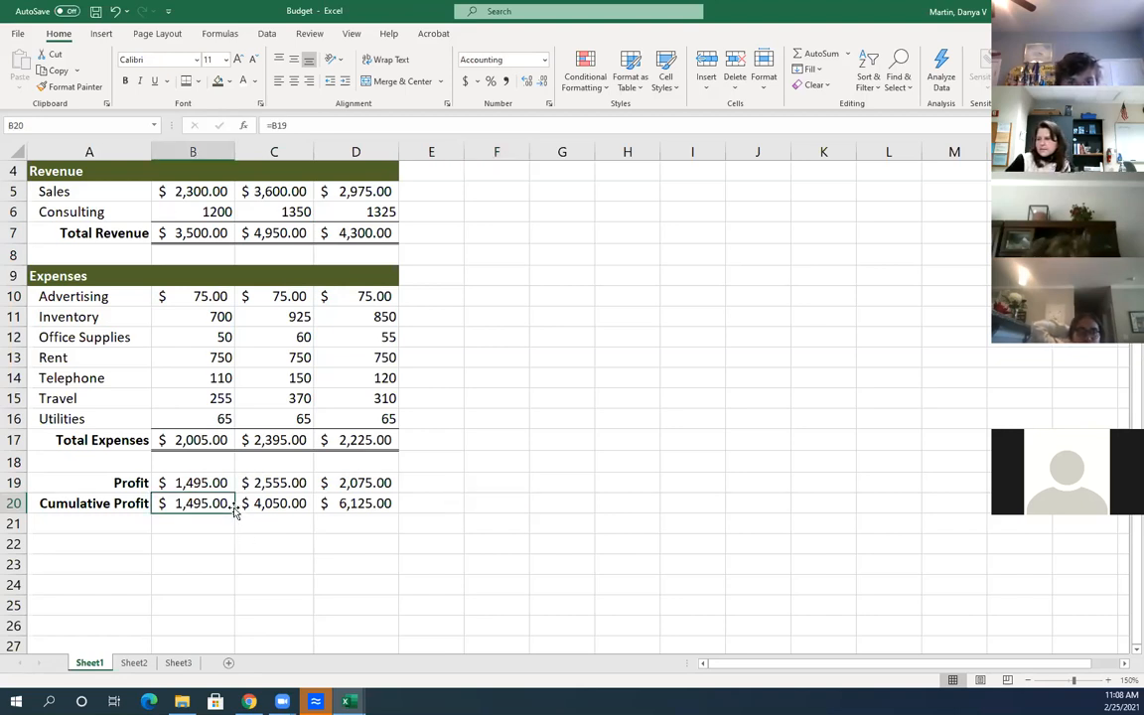
{"action": "left_click_drag", "start_coordinate": [177, 209], "coordinate": [372, 212]}
{"action": "left_click_drag", "start_coordinate": [221, 316], "coordinate": [396, 422]}
{"action": "left_click_drag", "start_coordinate": [189, 216], "coordinate": [370, 211]}
{"action": "left_click_drag", "start_coordinate": [221, 316], "coordinate": [365, 416], "text": "ctrl"}
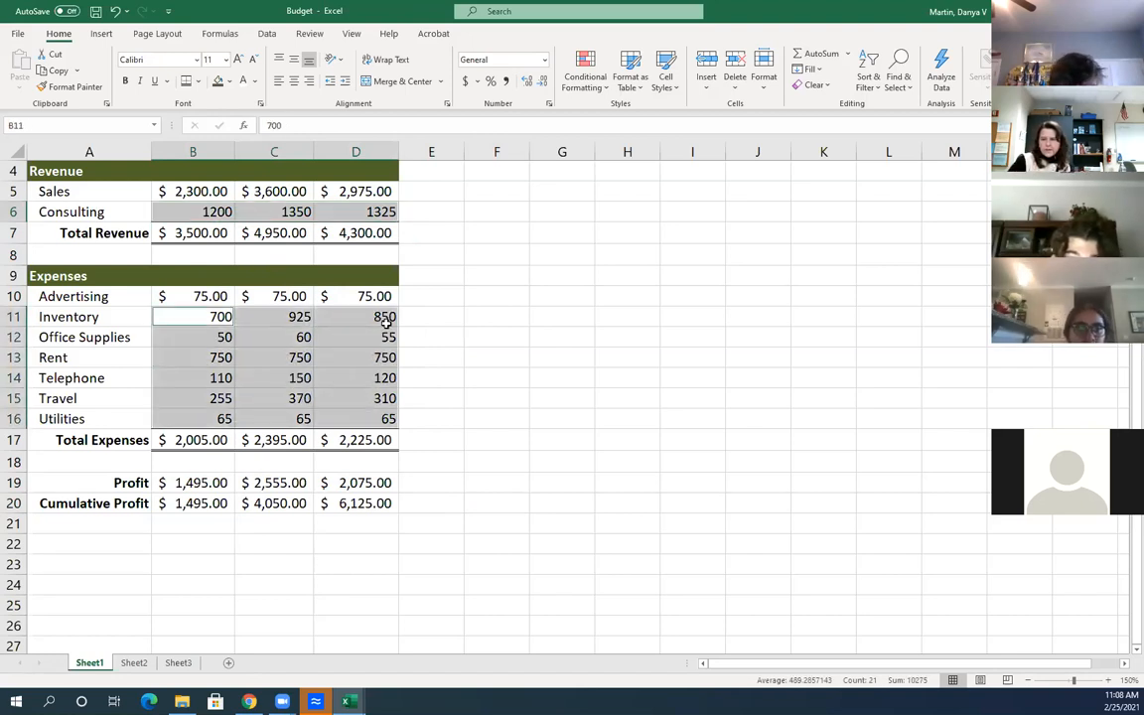
{"action": "left_click", "coordinate": [543, 59]}
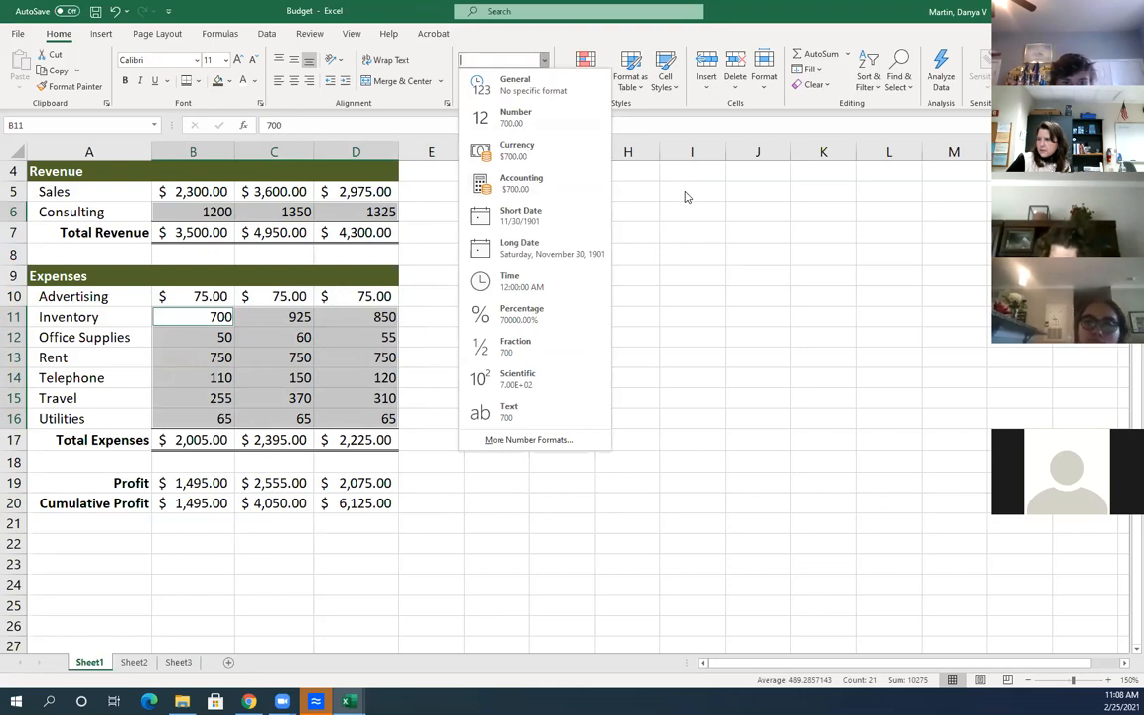
{"action": "left_click", "coordinate": [545, 62]}
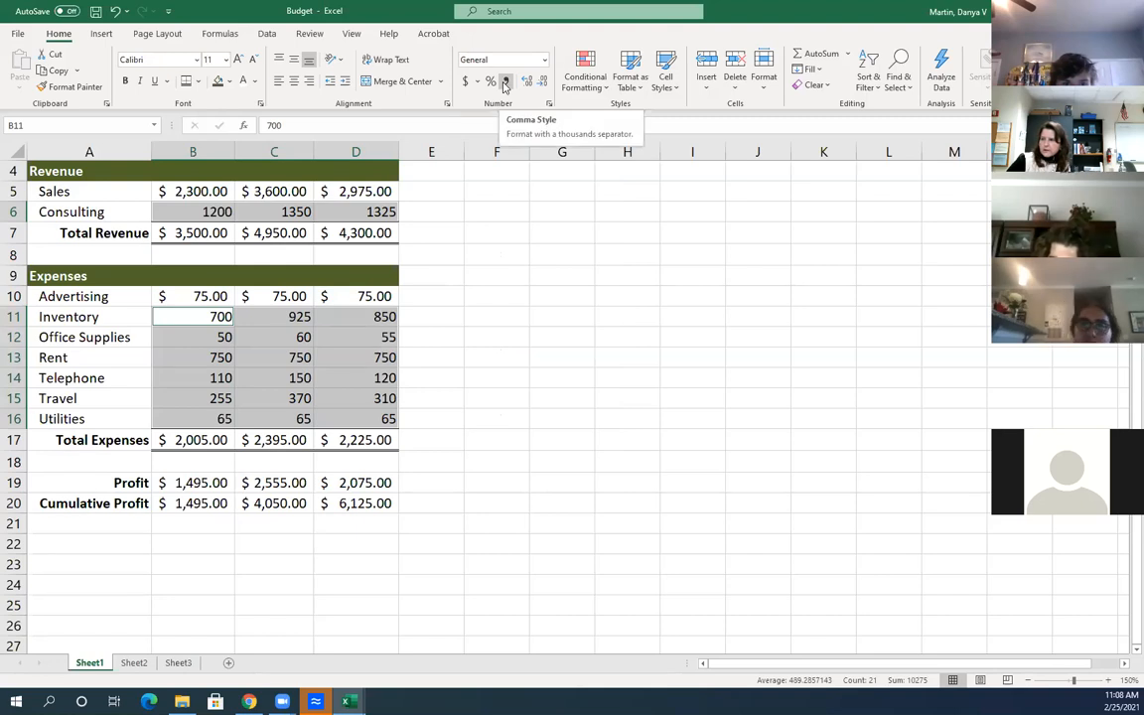
Apply Comma Style to the selected figures so 1200.00 reads 1,200.00
{"action": "left_click", "coordinate": [504, 85]}
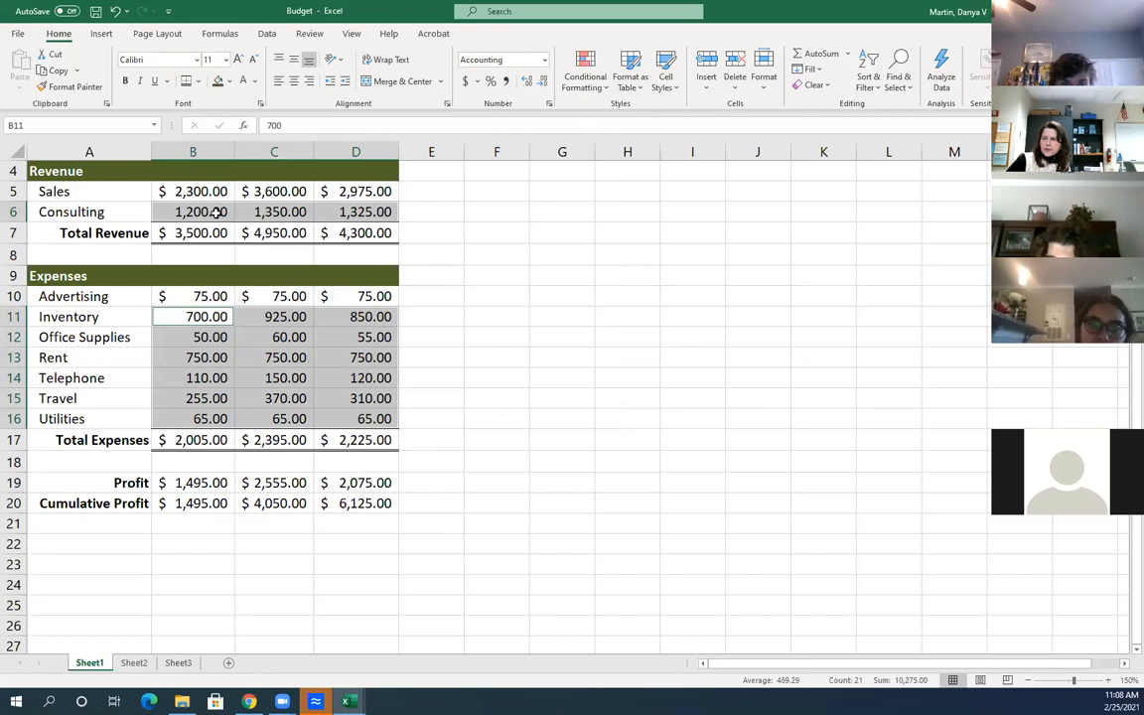
{"action": "left_click", "coordinate": [544, 60]}
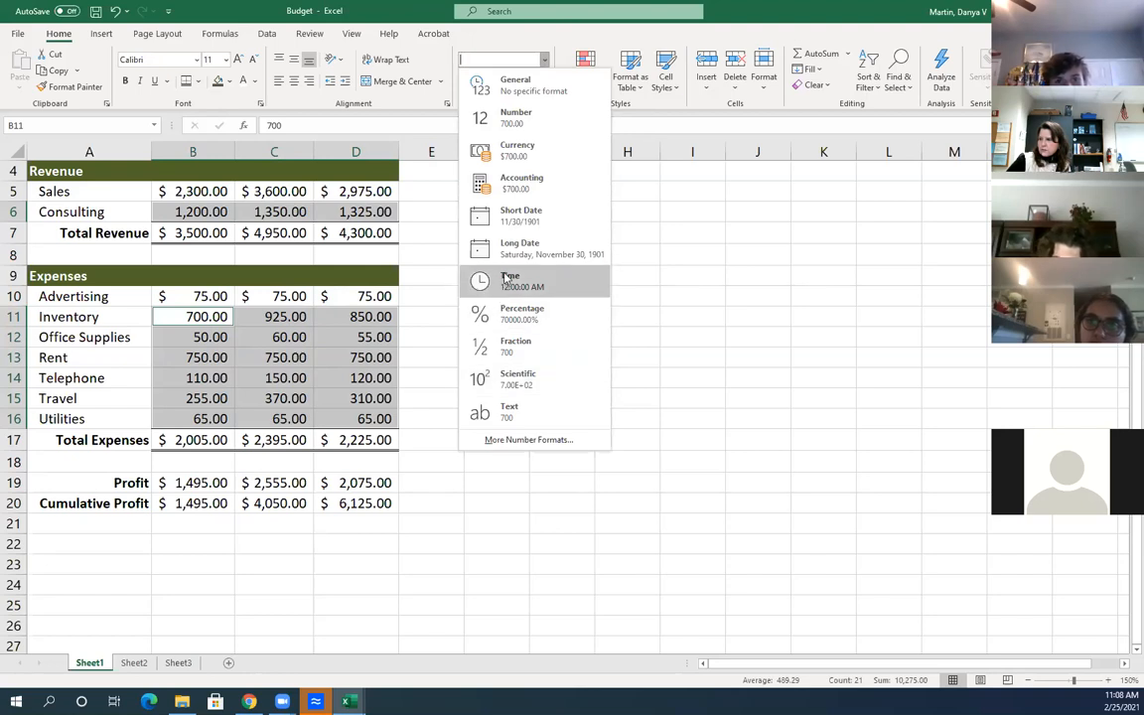
{"action": "left_click", "coordinate": [513, 121]}
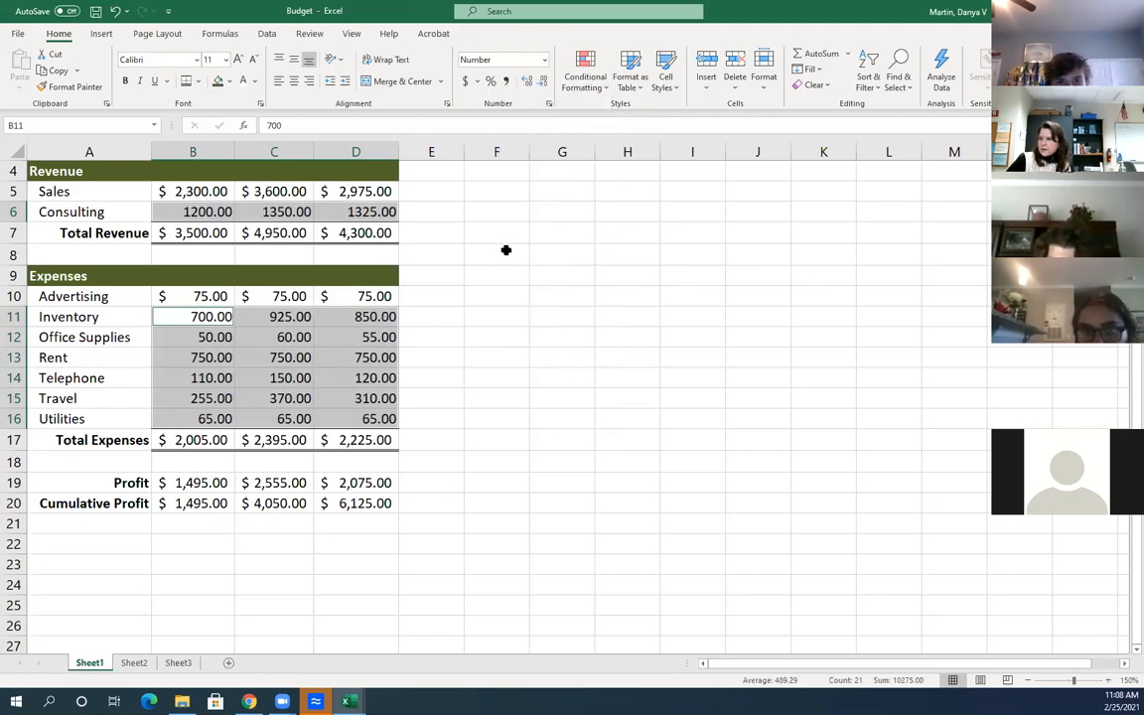
{"action": "left_click", "coordinate": [544, 60]}
{"action": "left_click", "coordinate": [528, 440]}
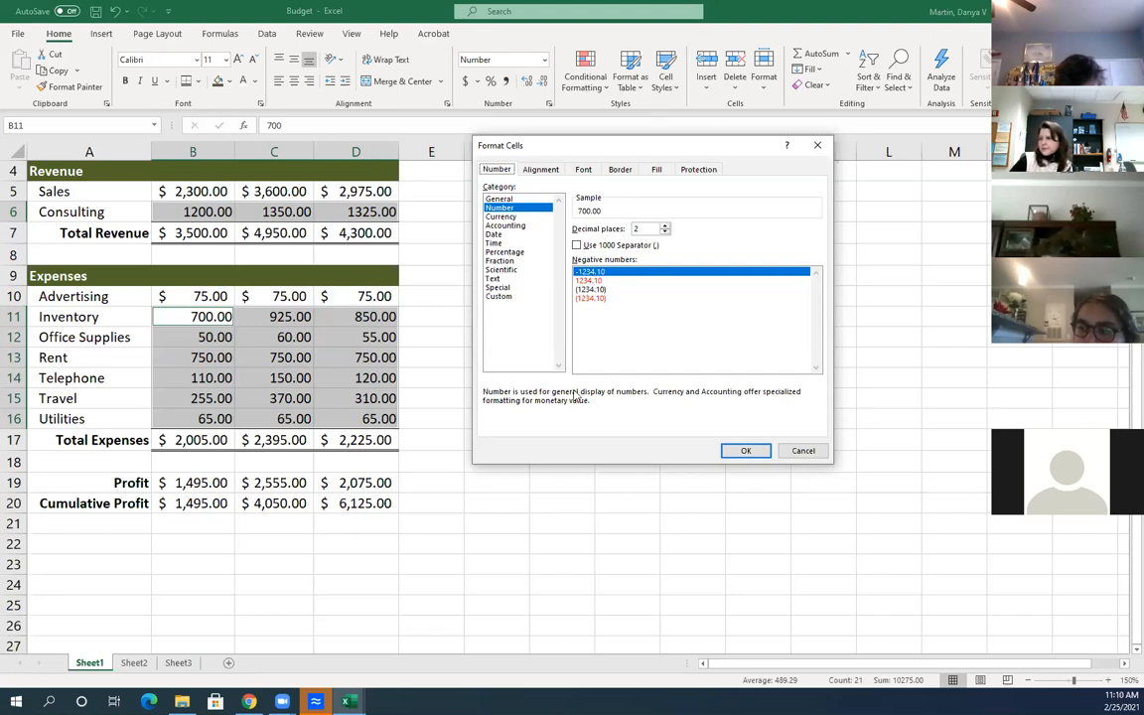
{"action": "left_click", "coordinate": [804, 453]}
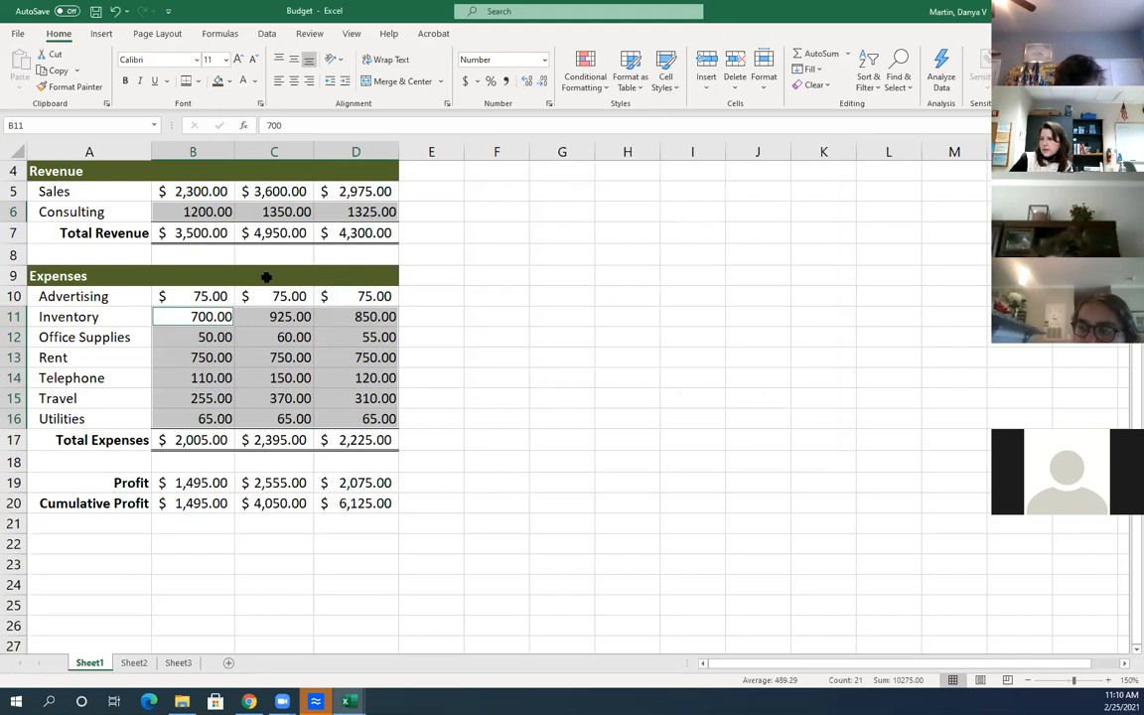
{"action": "left_click", "coordinate": [506, 82]}
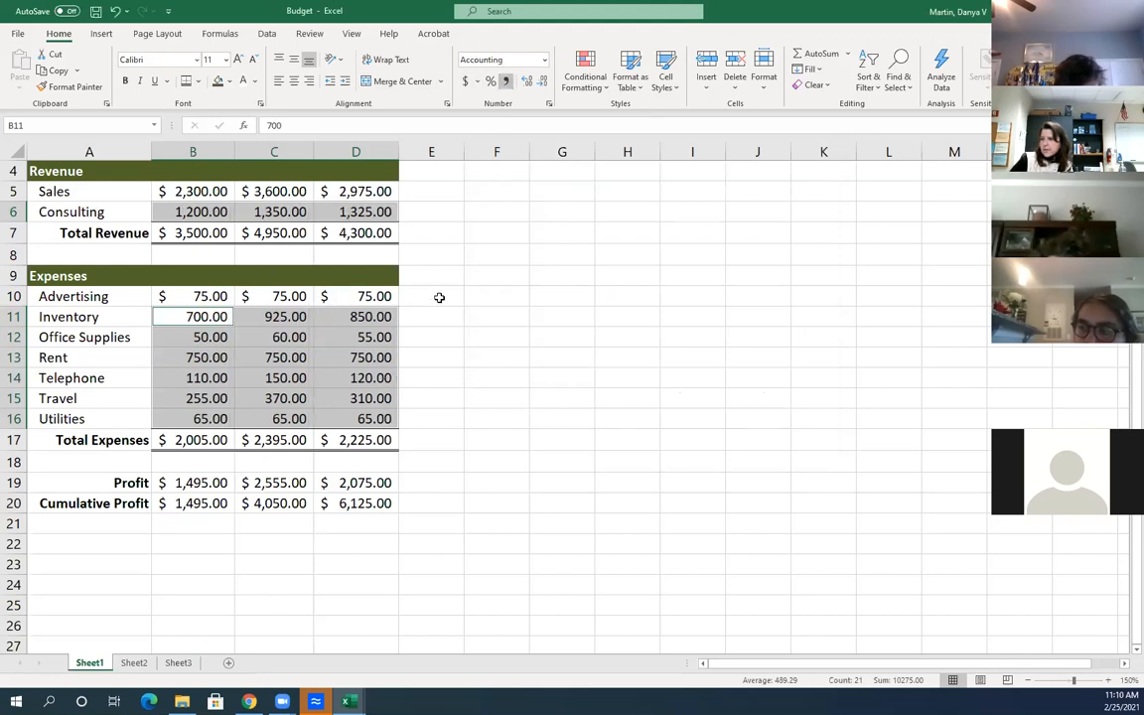
{"action": "left_click", "coordinate": [526, 344]}
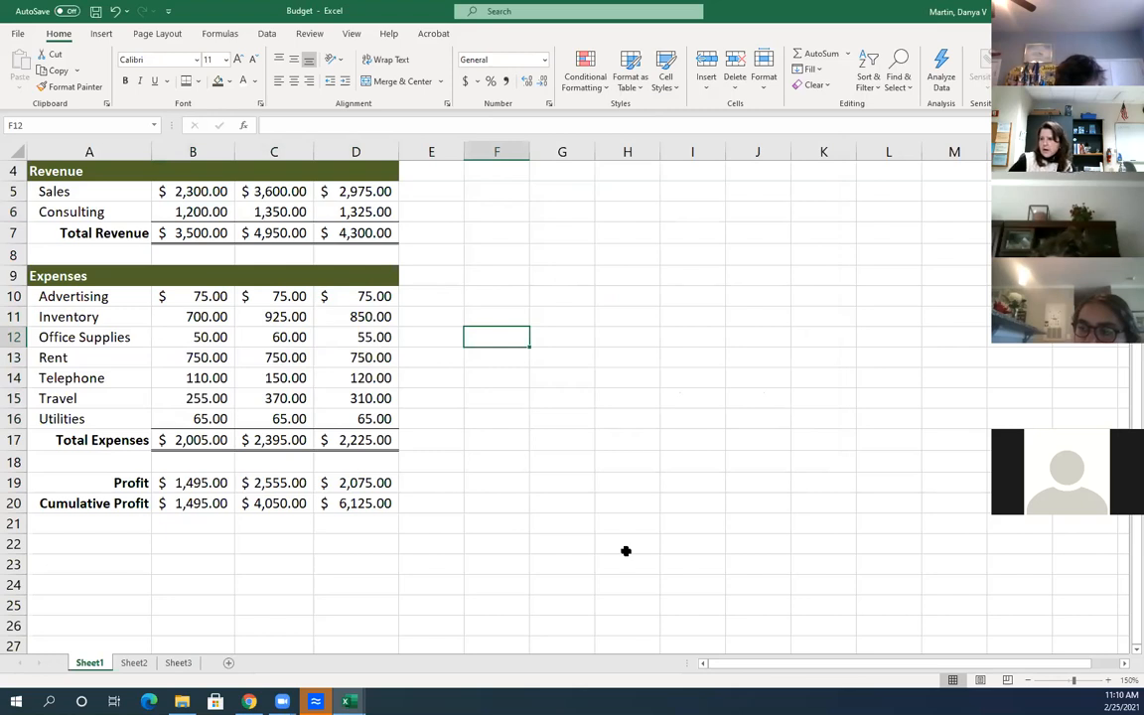
{"action": "scroll", "coordinate": [657, 559], "scroll_direction": "up", "scroll_amount": 1}
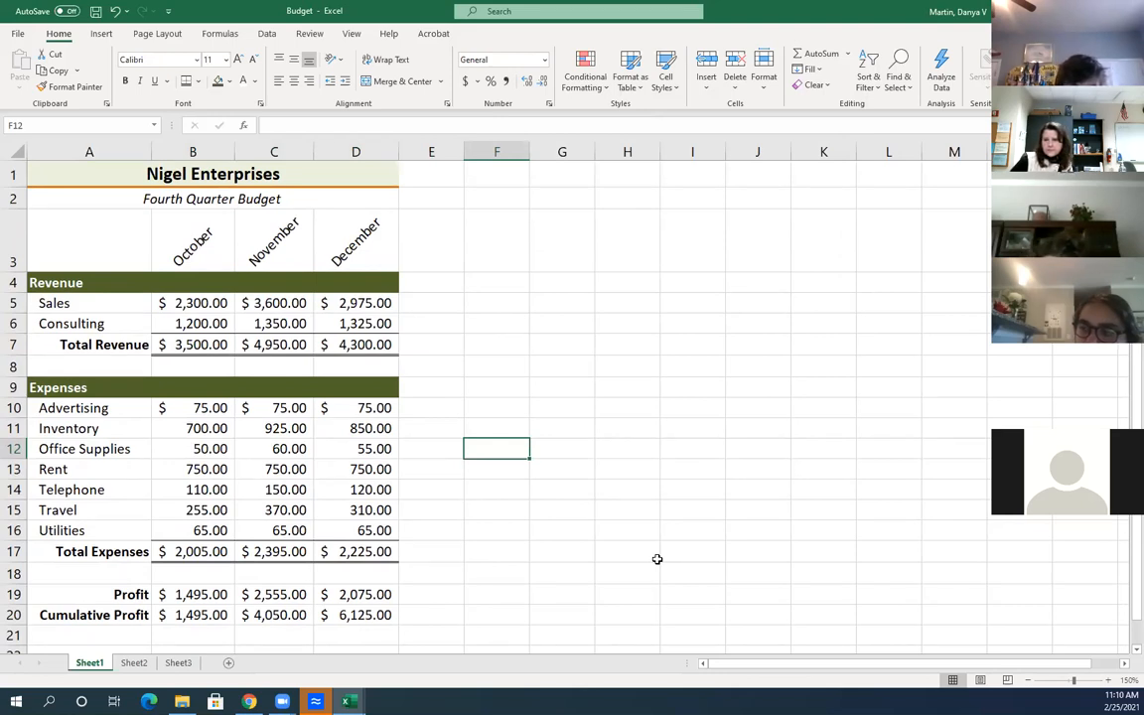
{"action": "left_click", "coordinate": [516, 578]}
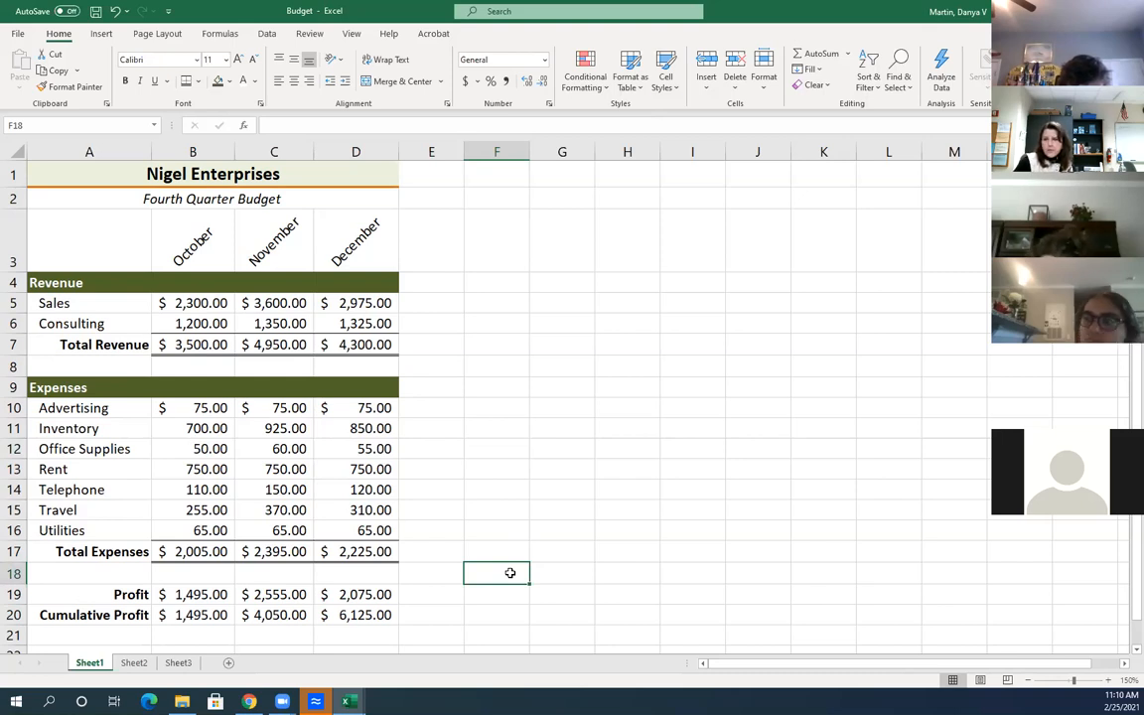
{"action": "left_click", "coordinate": [454, 270]}
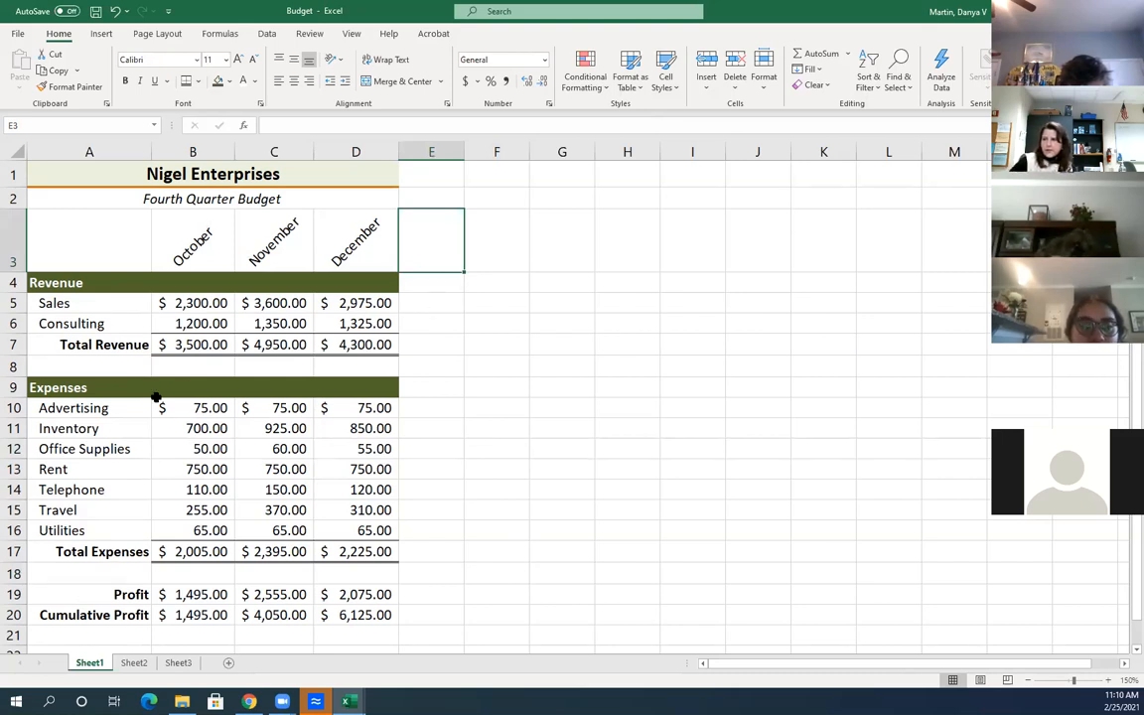
{"action": "left_click", "coordinate": [444, 367]}
{"action": "left_click", "coordinate": [441, 391]}
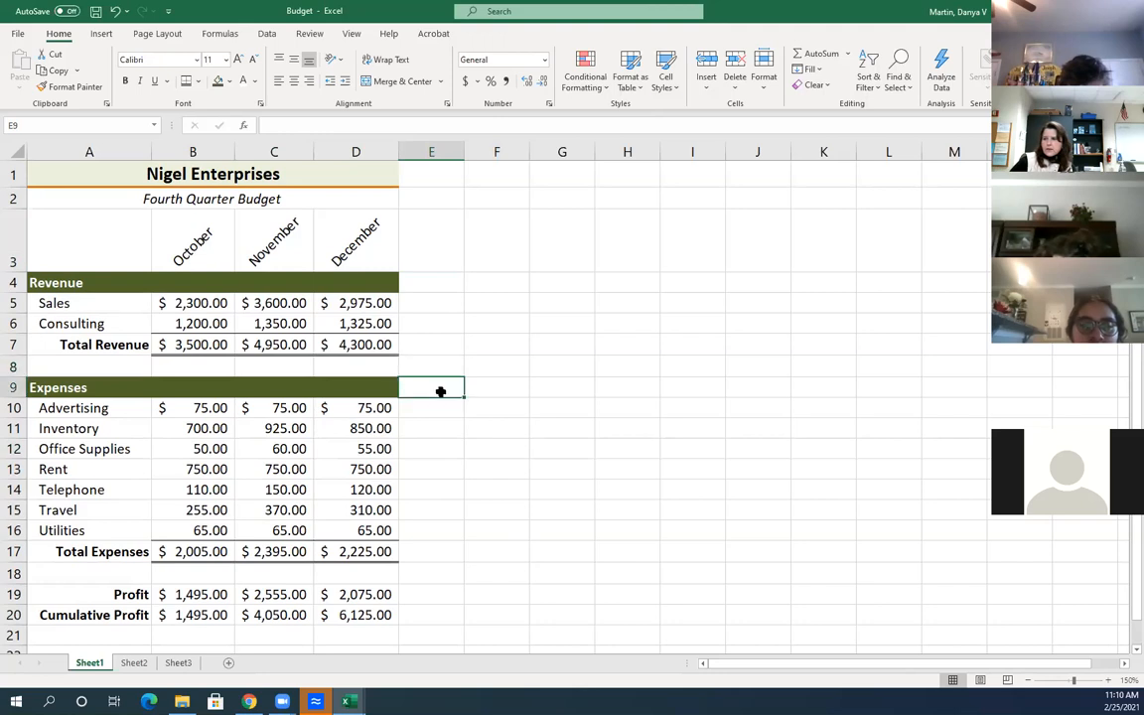
{"action": "left_click", "coordinate": [431, 490]}
{"action": "left_click", "coordinate": [424, 549]}
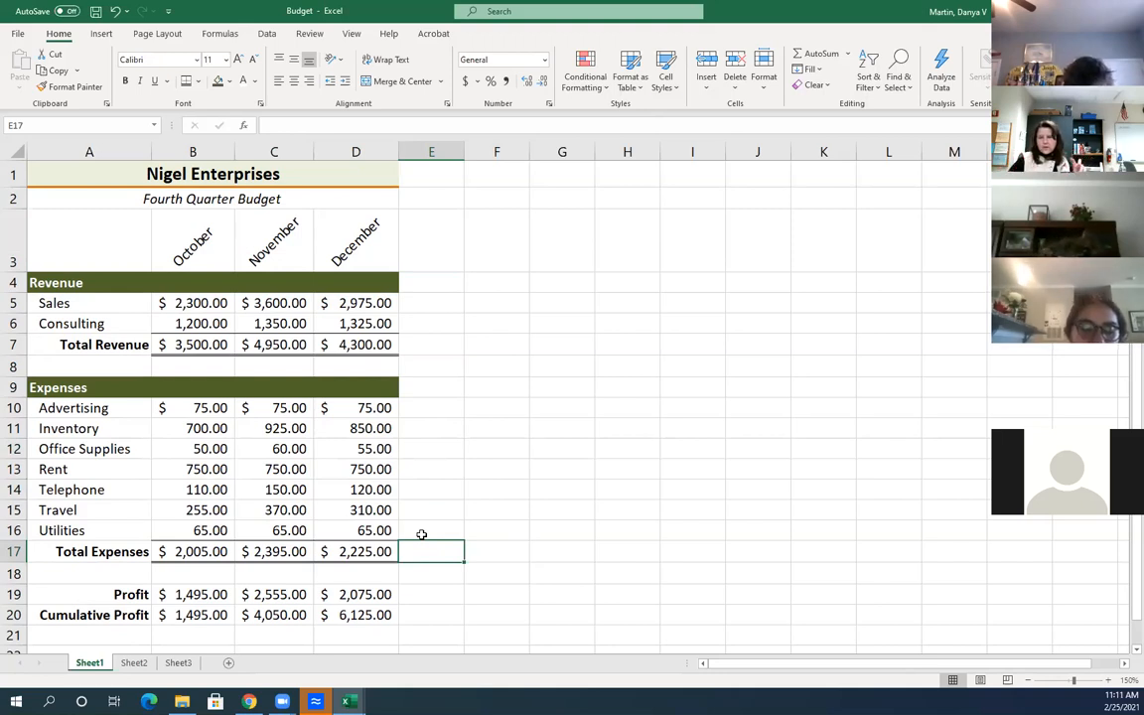
{"action": "left_click", "coordinate": [592, 428]}
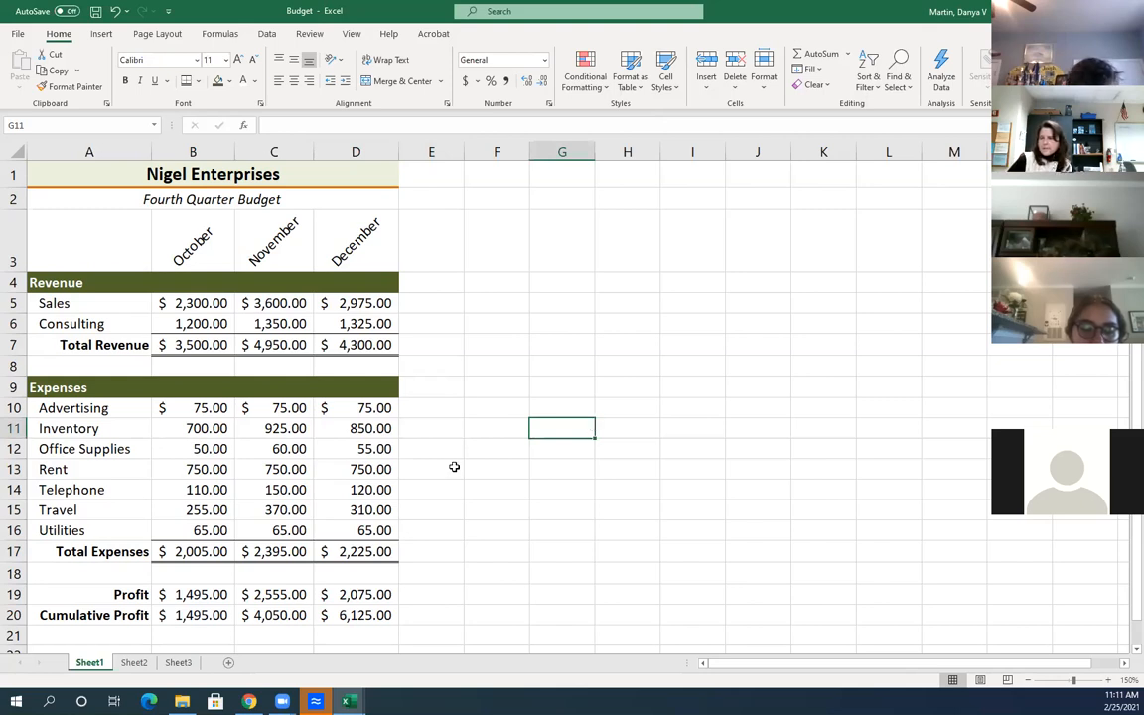
Switch to Sheet2 and zoom in to 160%, ready at cell A1
{"action": "left_click", "coordinate": [140, 669]}
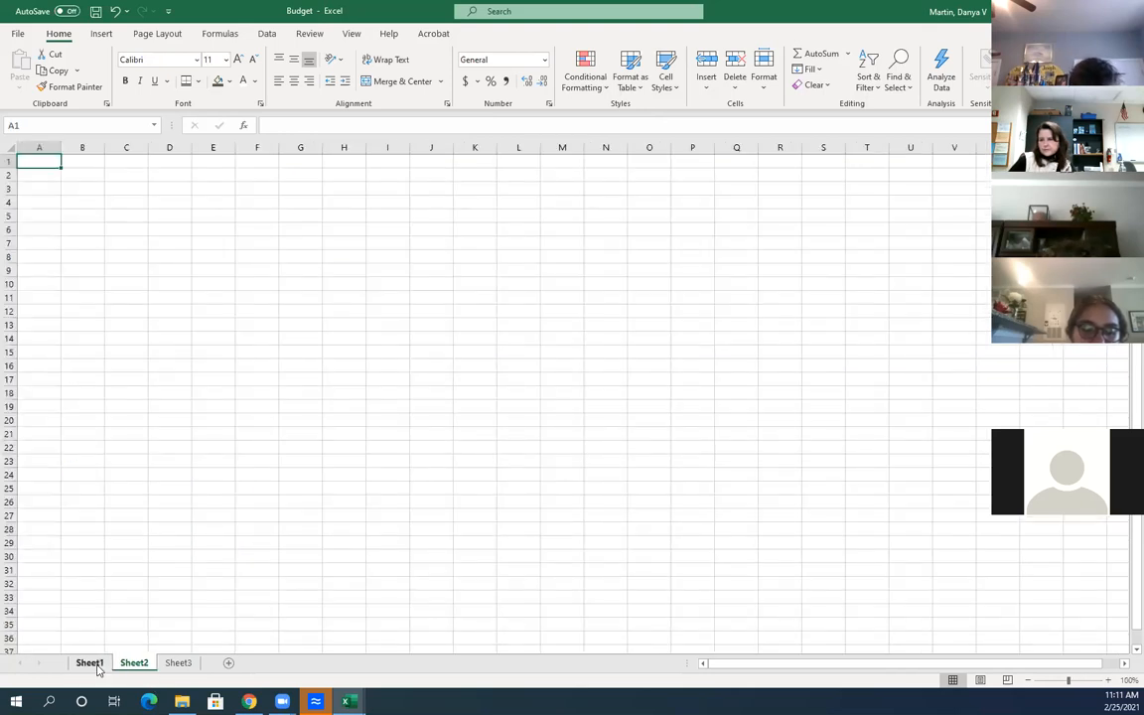
{"action": "left_click", "coordinate": [89, 662]}
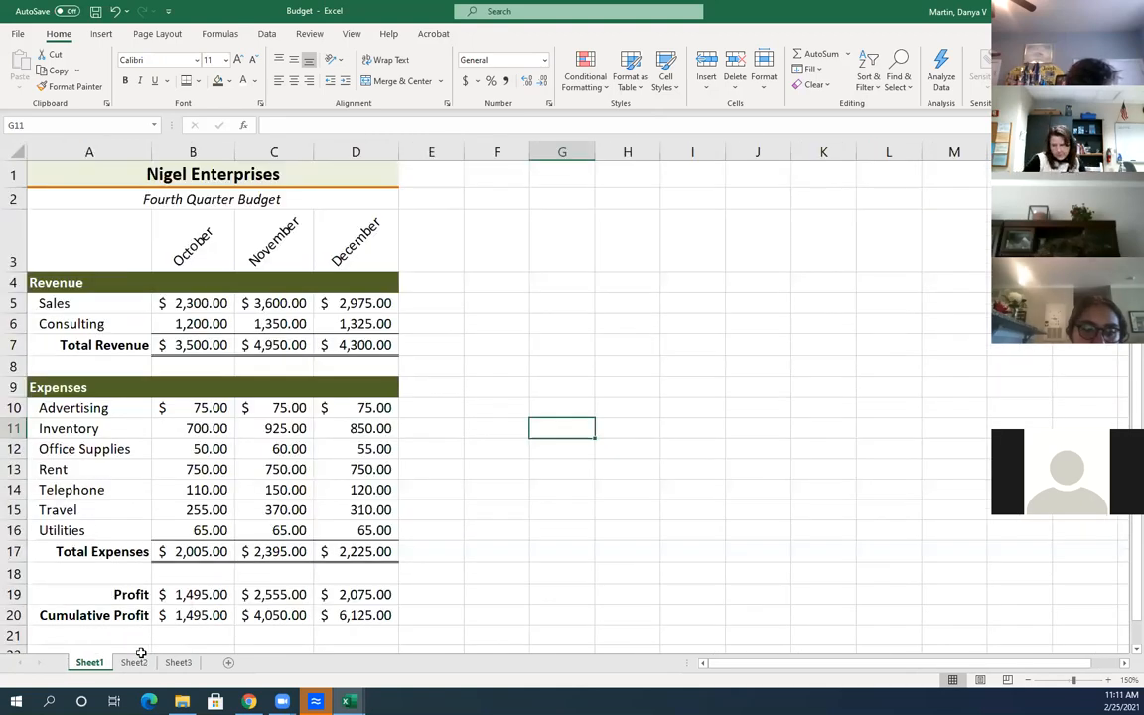
{"action": "left_click", "coordinate": [138, 661]}
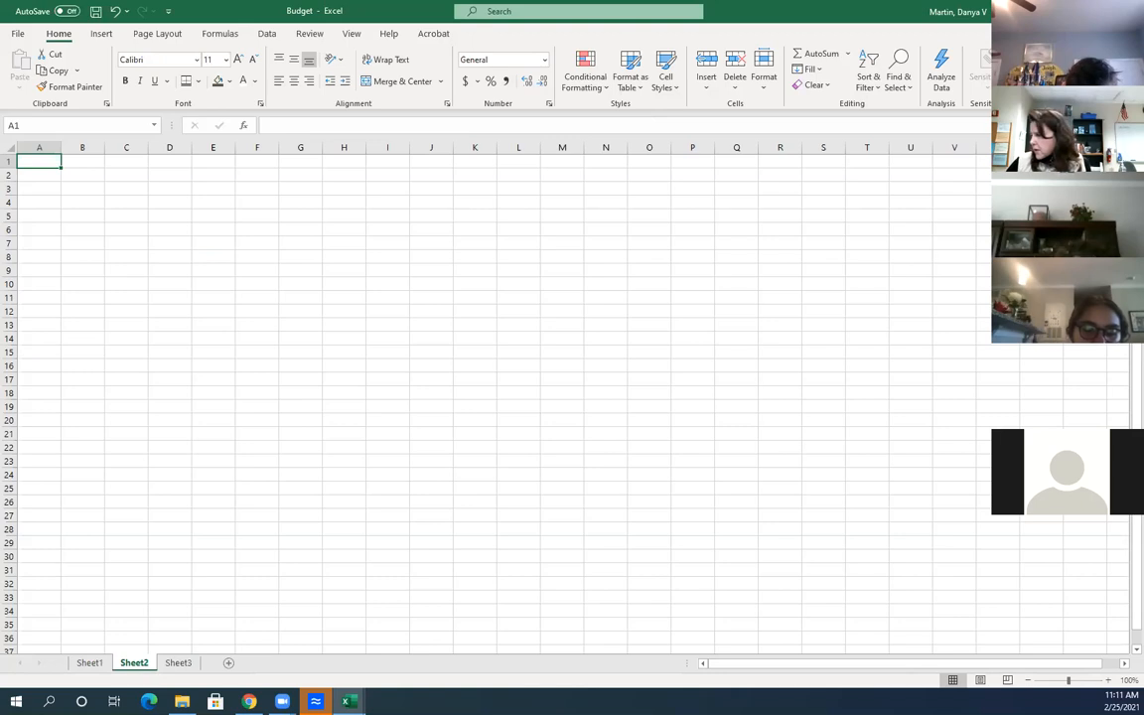
{"action": "double_click", "coordinate": [1108, 682]}
{"action": "double_click", "coordinate": [1108, 681]}
{"action": "double_click", "coordinate": [1108, 682]}
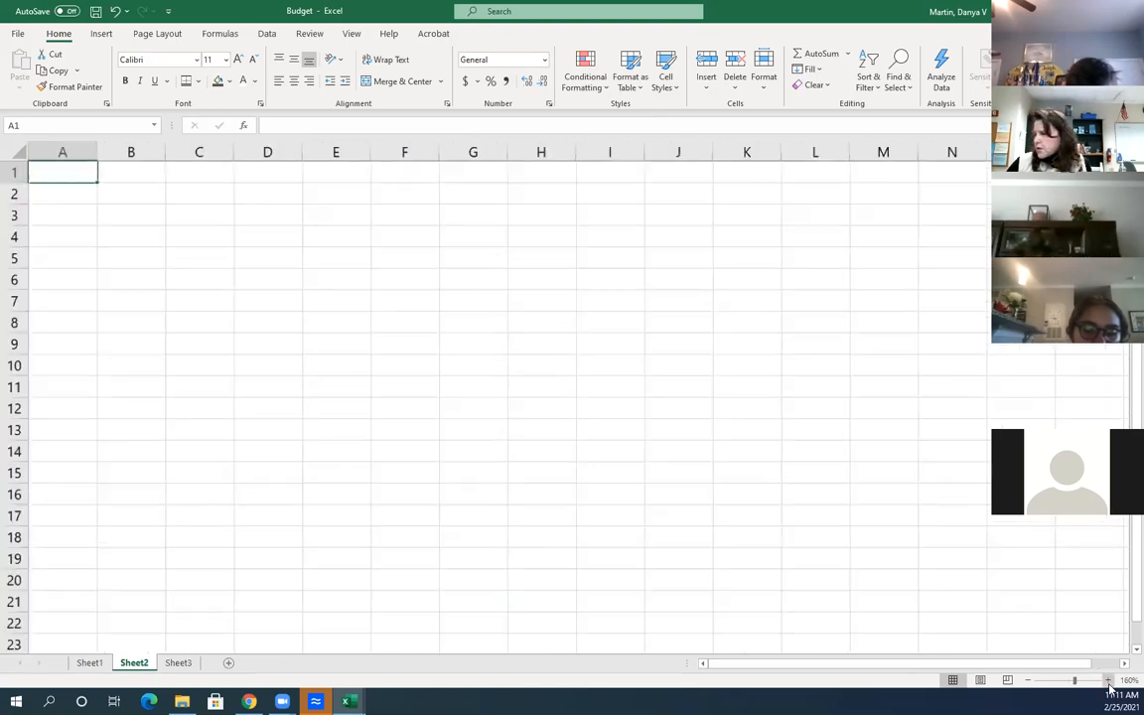
{"action": "left_click", "coordinate": [69, 185]}
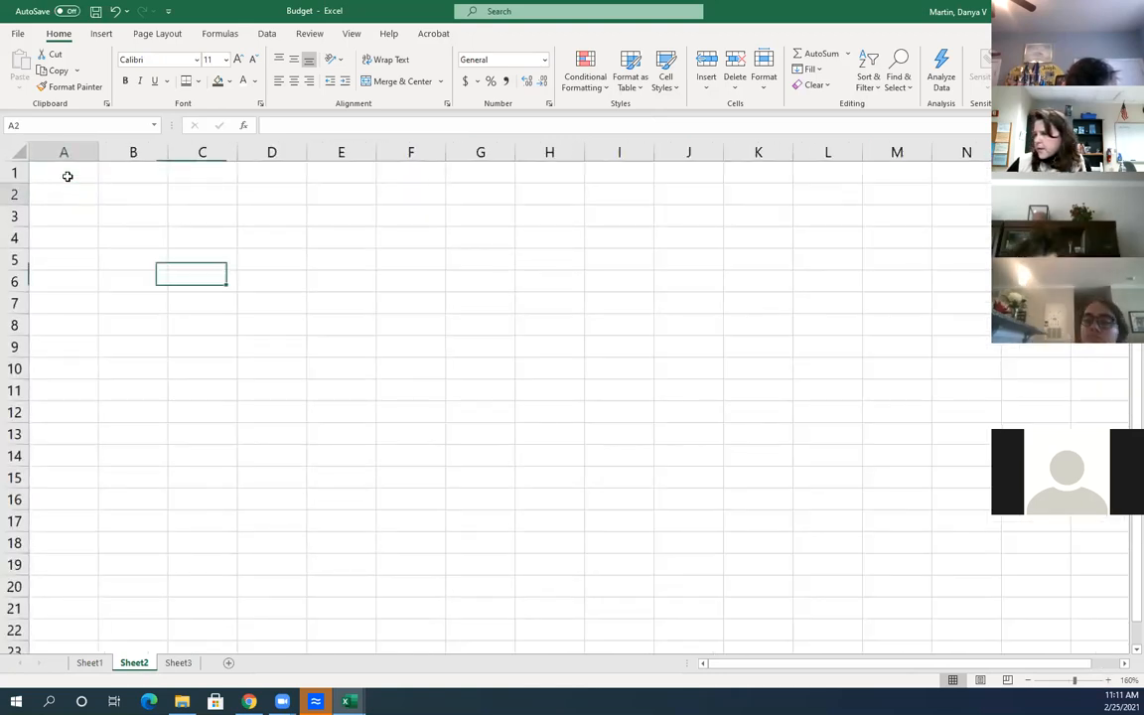
{"action": "left_click", "coordinate": [57, 177]}
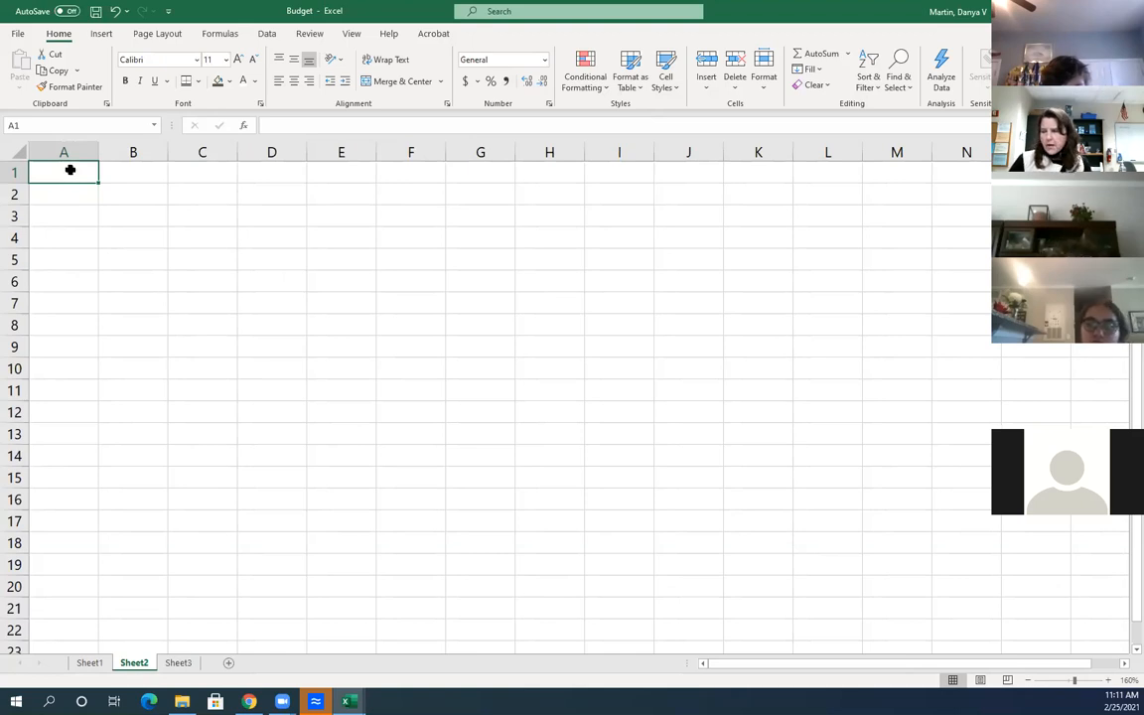
Enter the headings Last in A1 and Name in B1
{"action": "type", "text": "Last"}
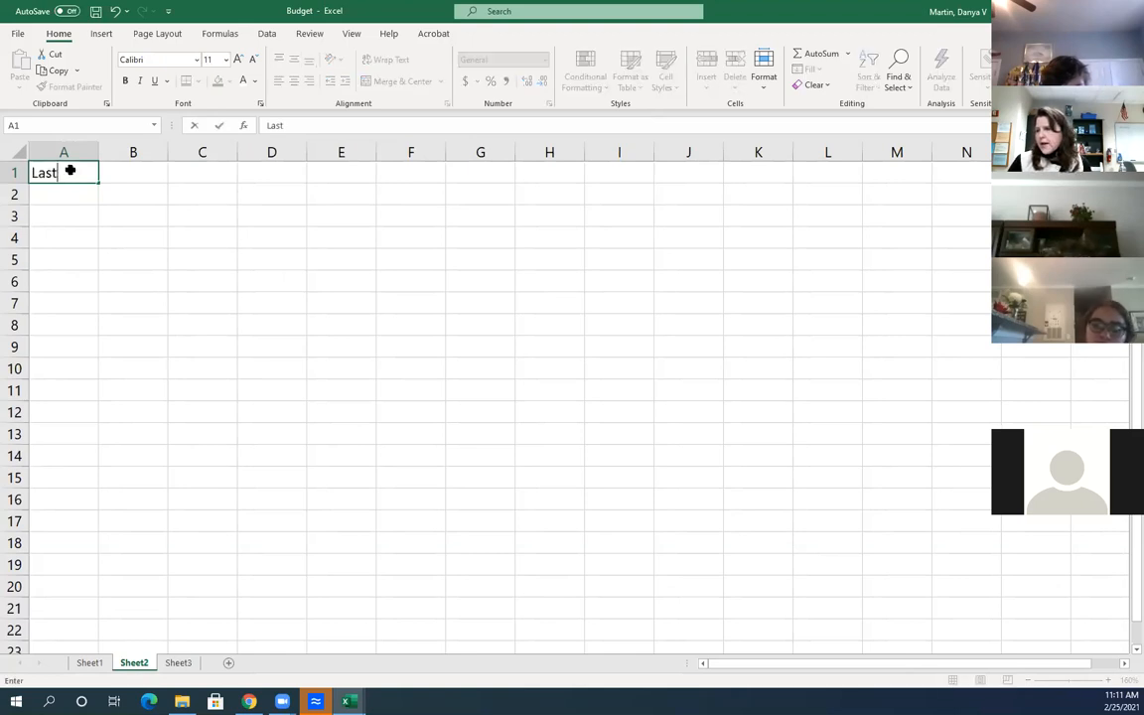
{"action": "key", "text": "Tab"}
{"action": "type", "text": "Nam"}
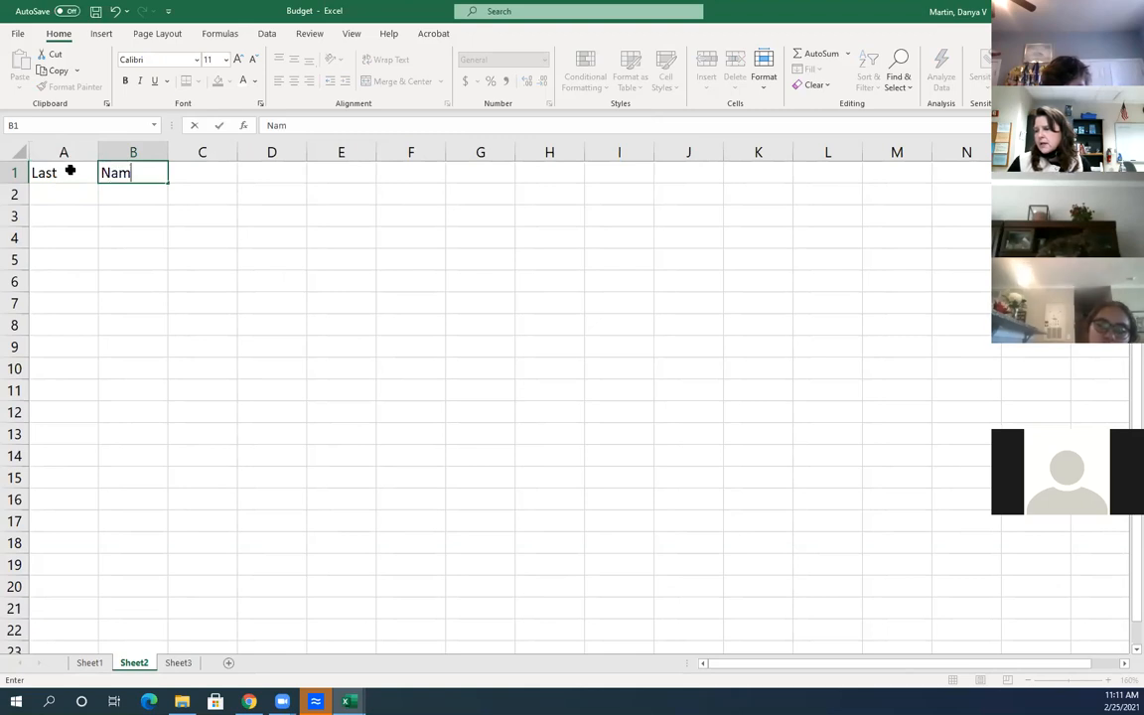
{"action": "type", "text": "e"}
{"action": "key", "text": "Return"}
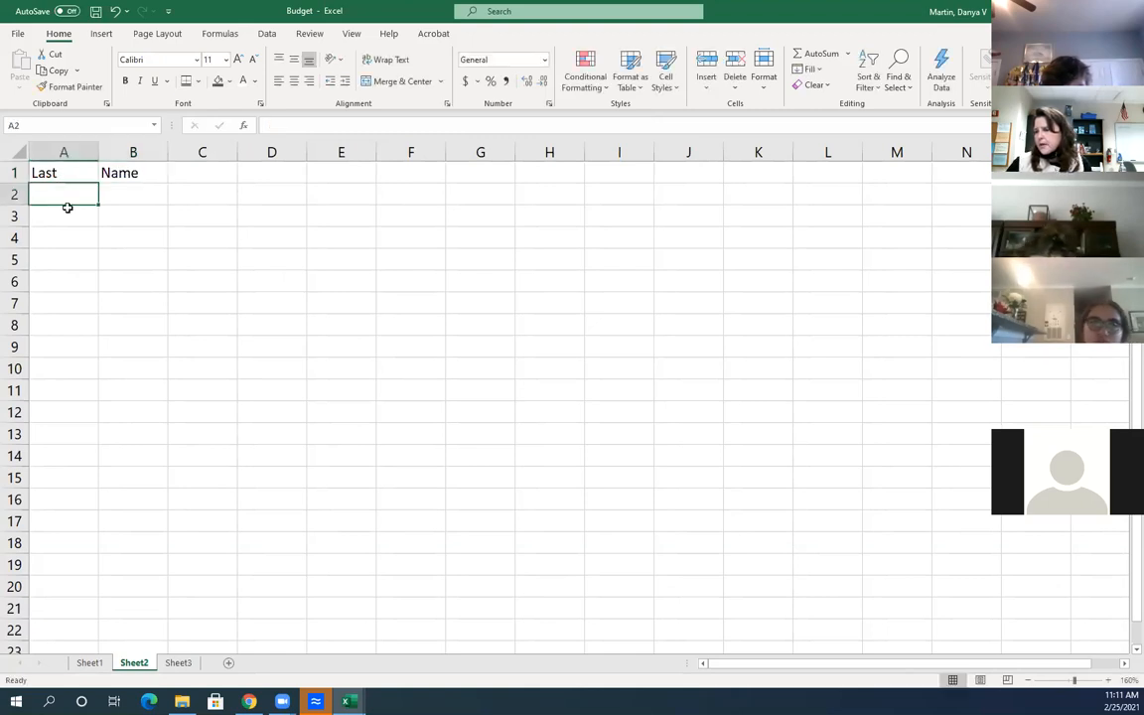
{"action": "left_click", "coordinate": [63, 217]}
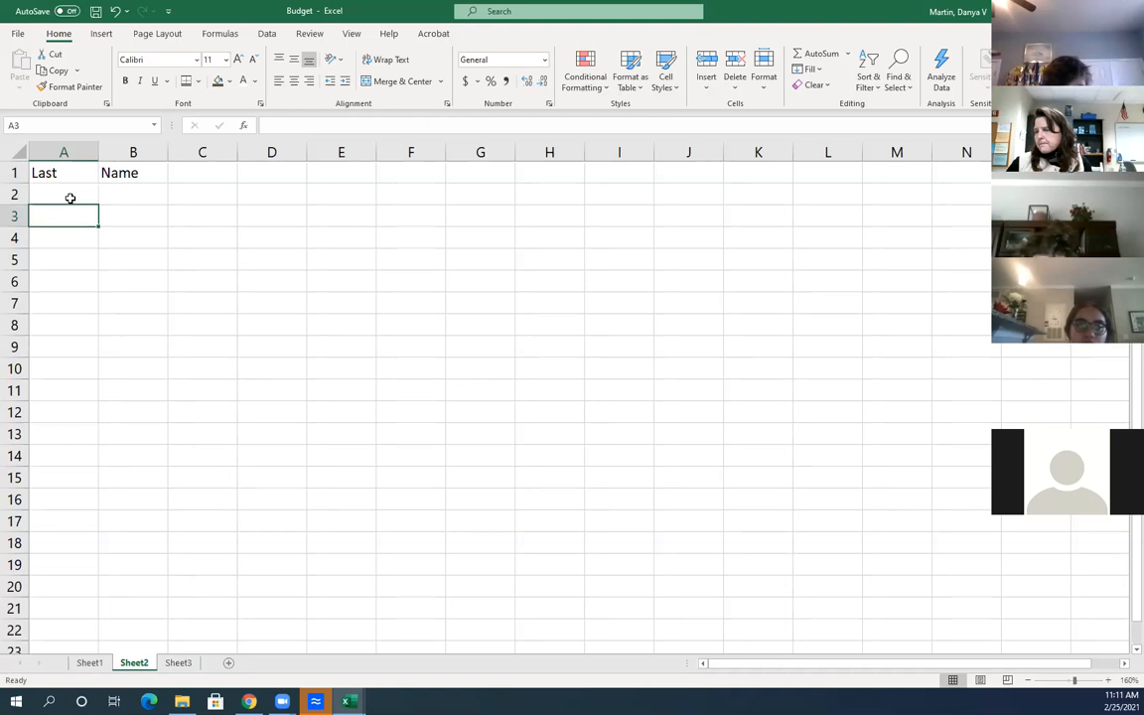
{"action": "left_click", "coordinate": [70, 195]}
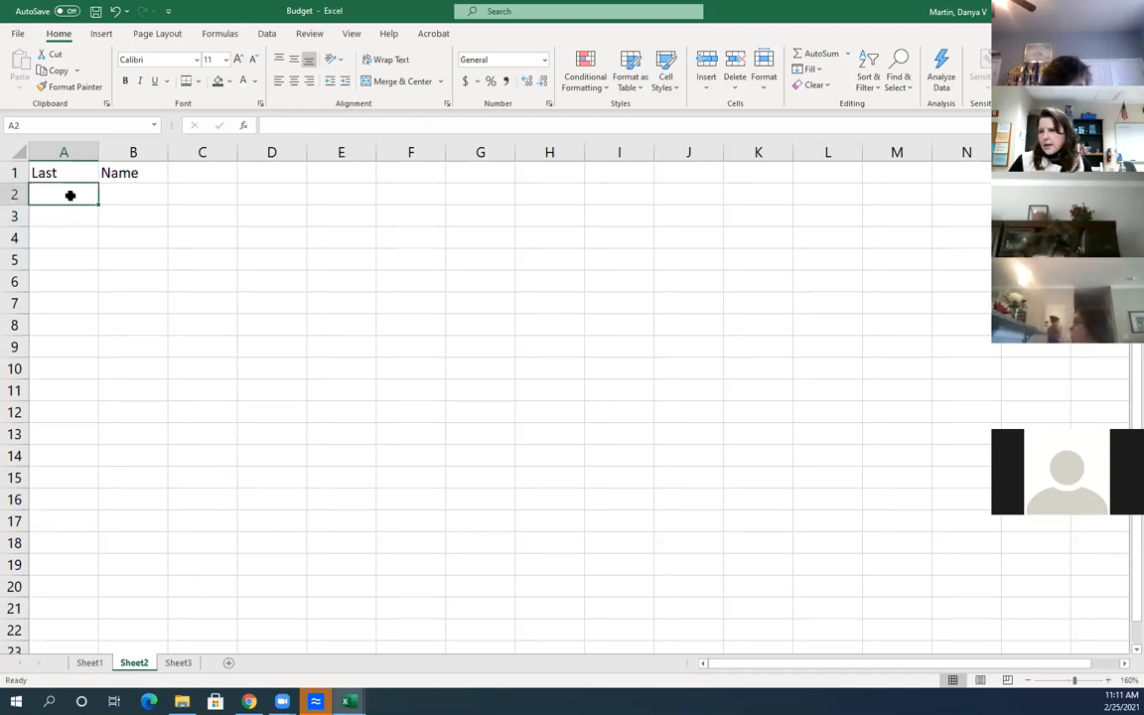
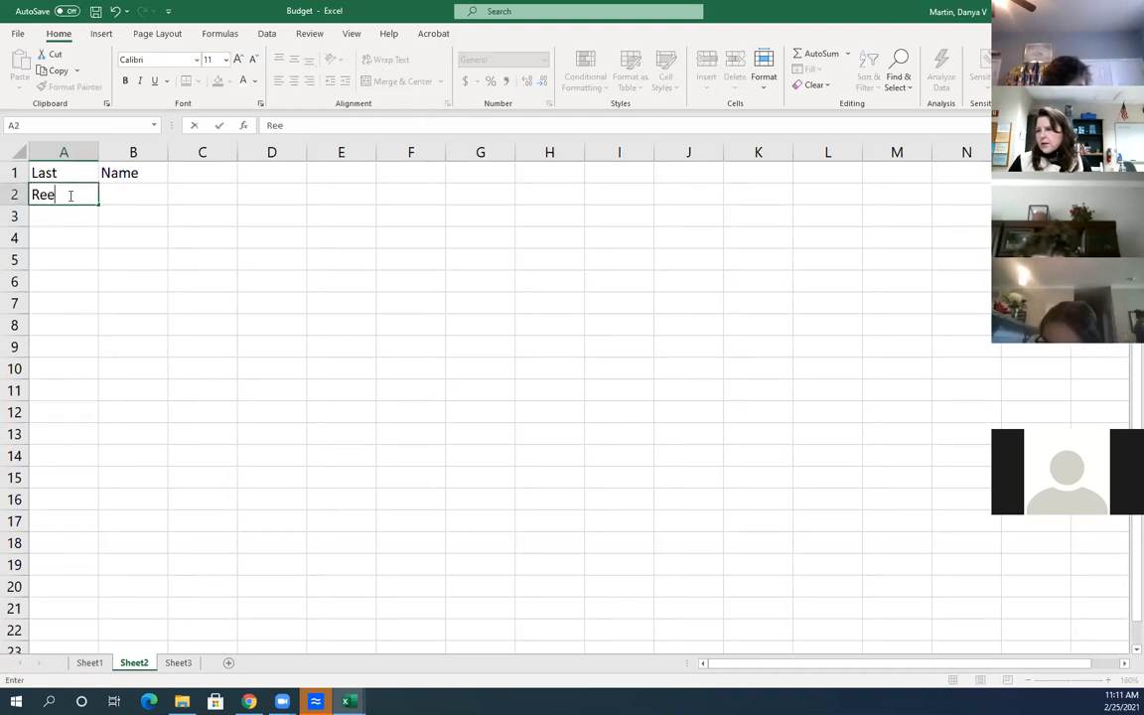
Enter the first two people's last and first names in rows 2 and 3
{"action": "key", "text": "Tab"}
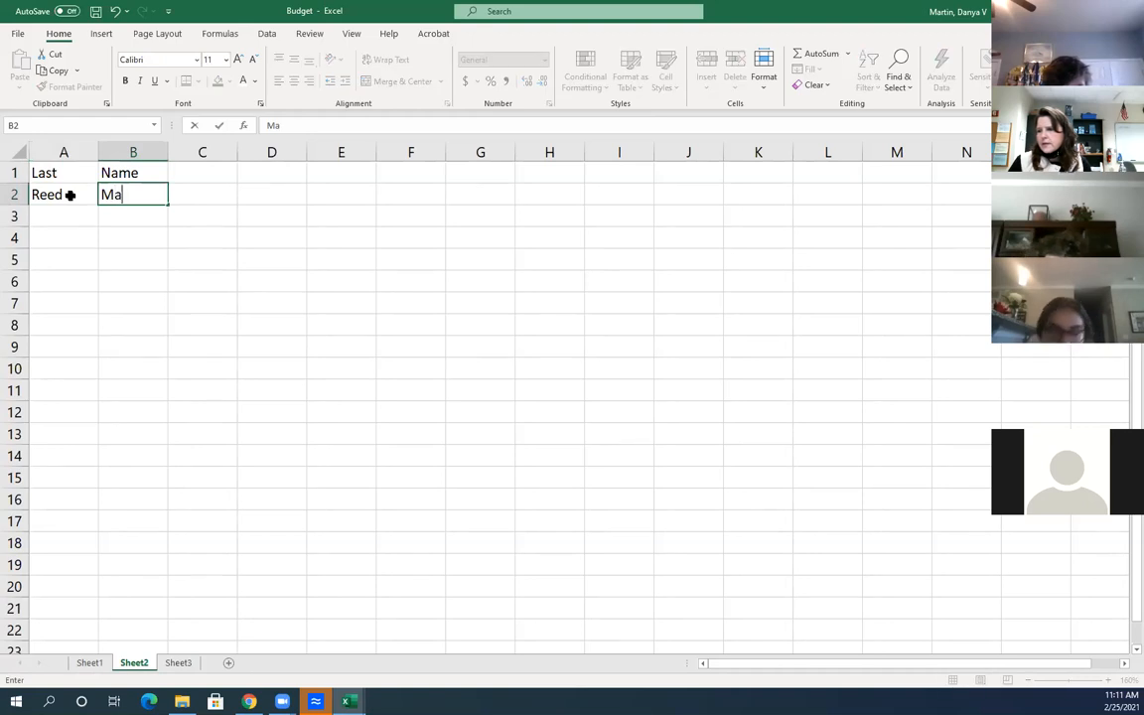
{"action": "key", "text": "Return"}
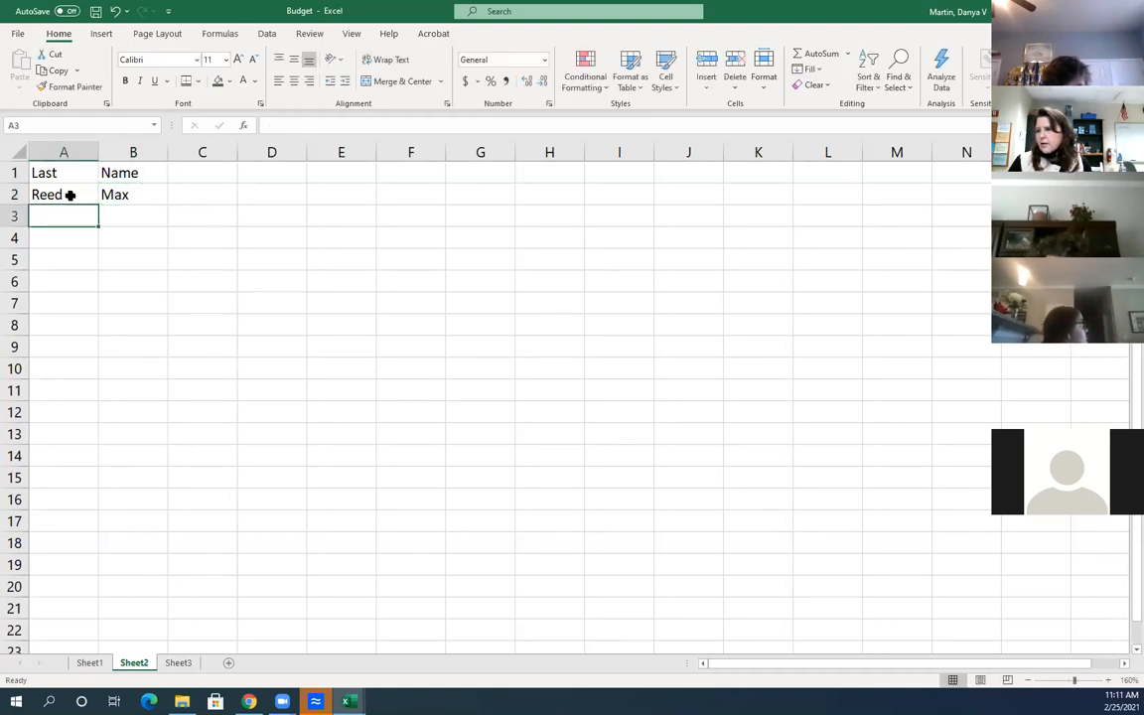
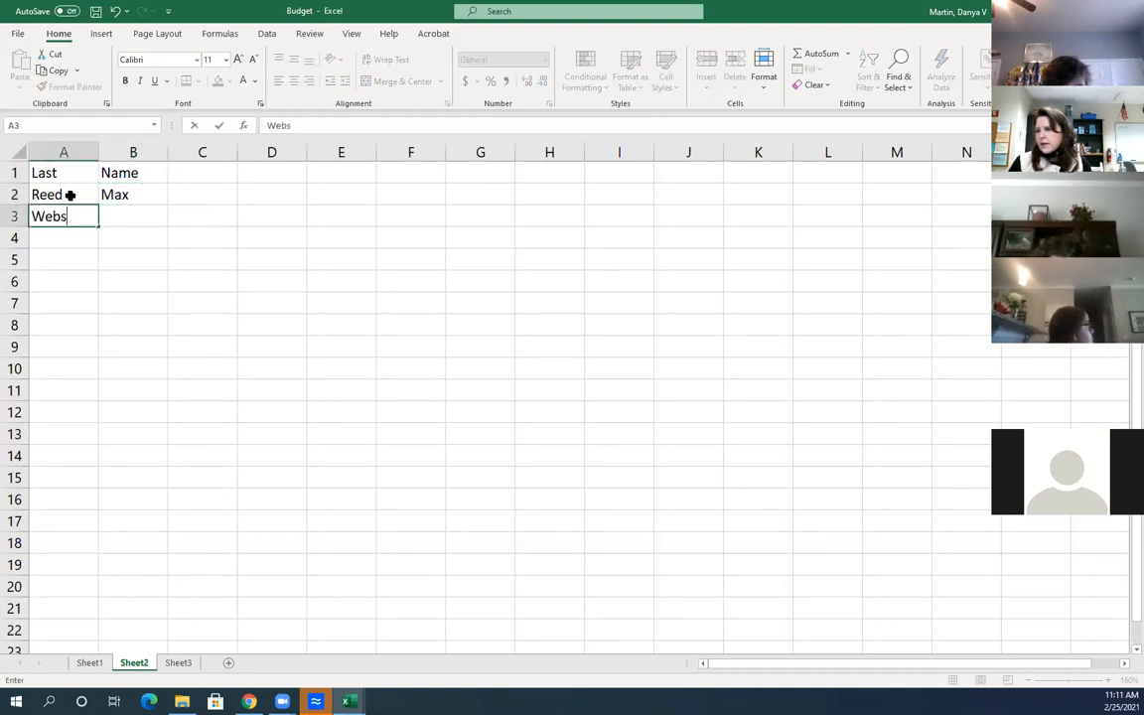
{"action": "key", "text": "Tab"}
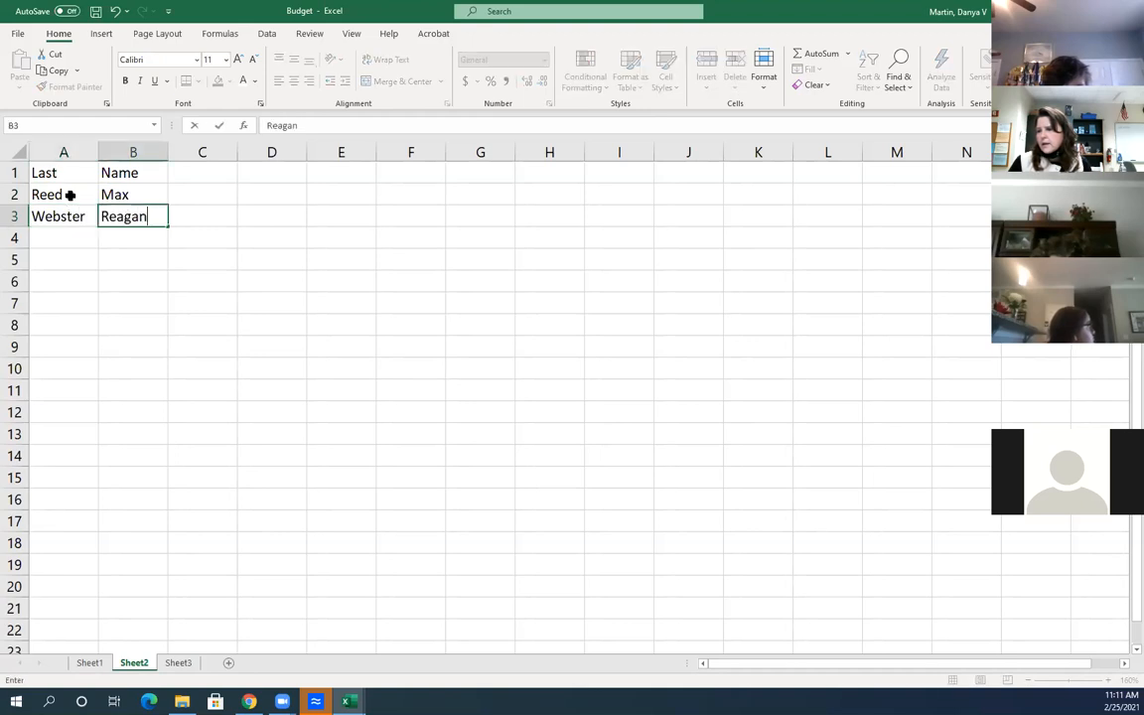
{"action": "key", "text": "Tab"}
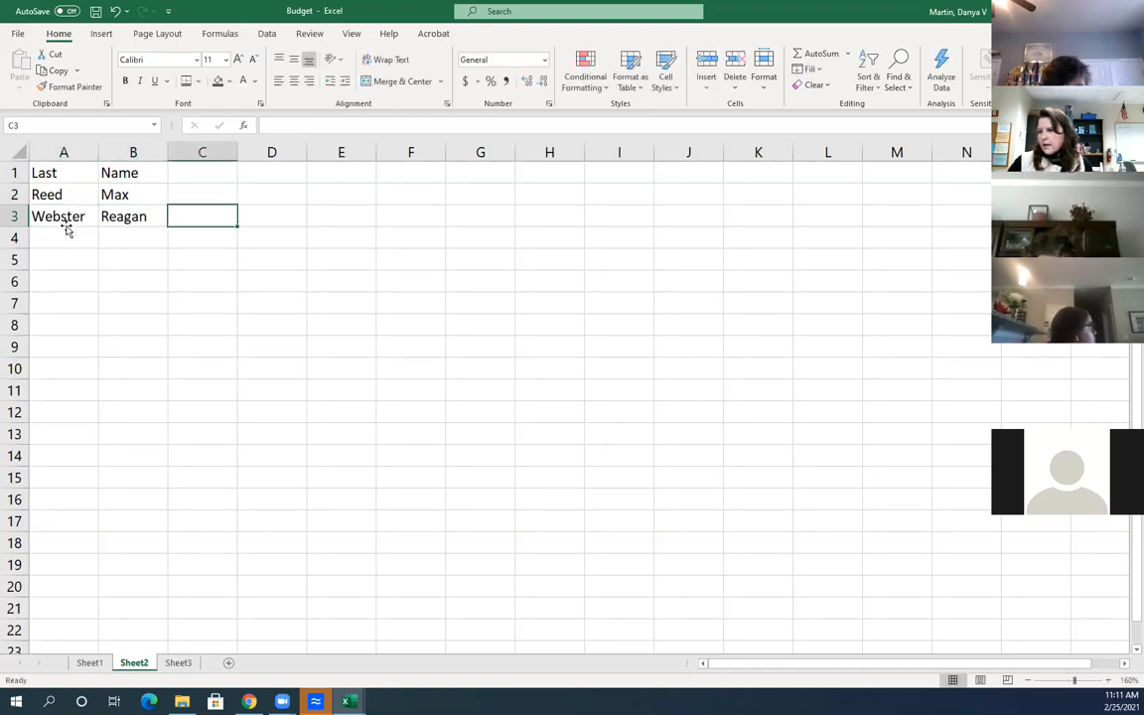
Enter the third person's last and first names in row 4
{"action": "left_click", "coordinate": [68, 230]}
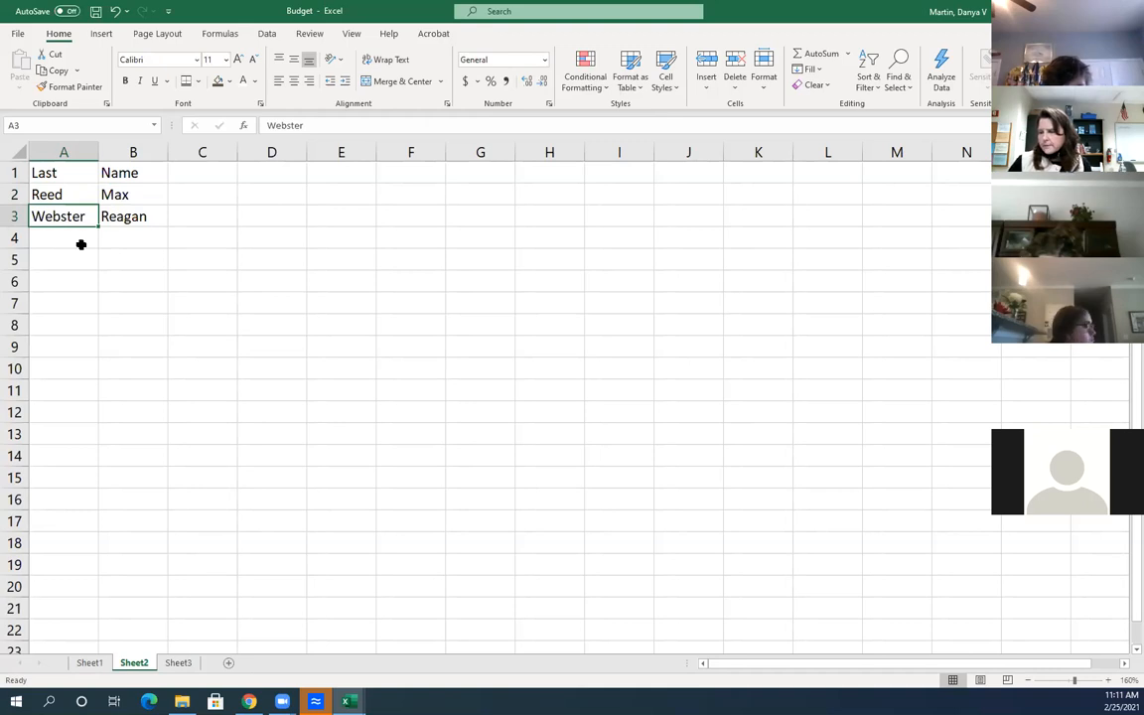
{"action": "left_click", "coordinate": [82, 242]}
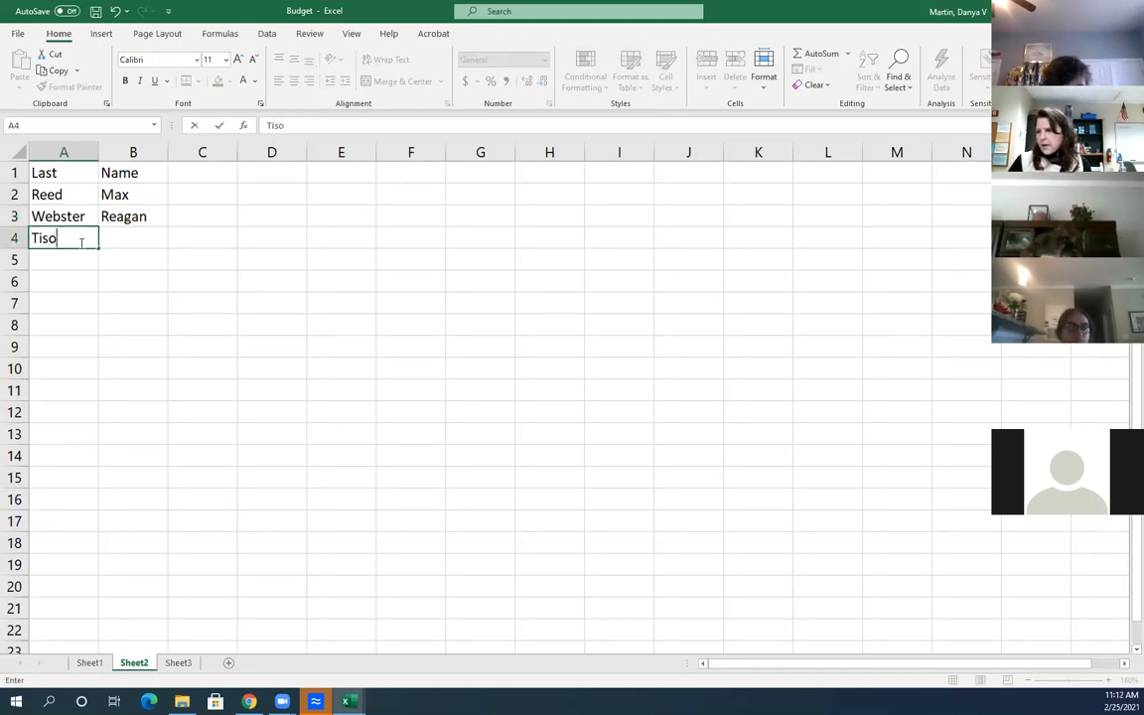
{"action": "key", "text": "Tab"}
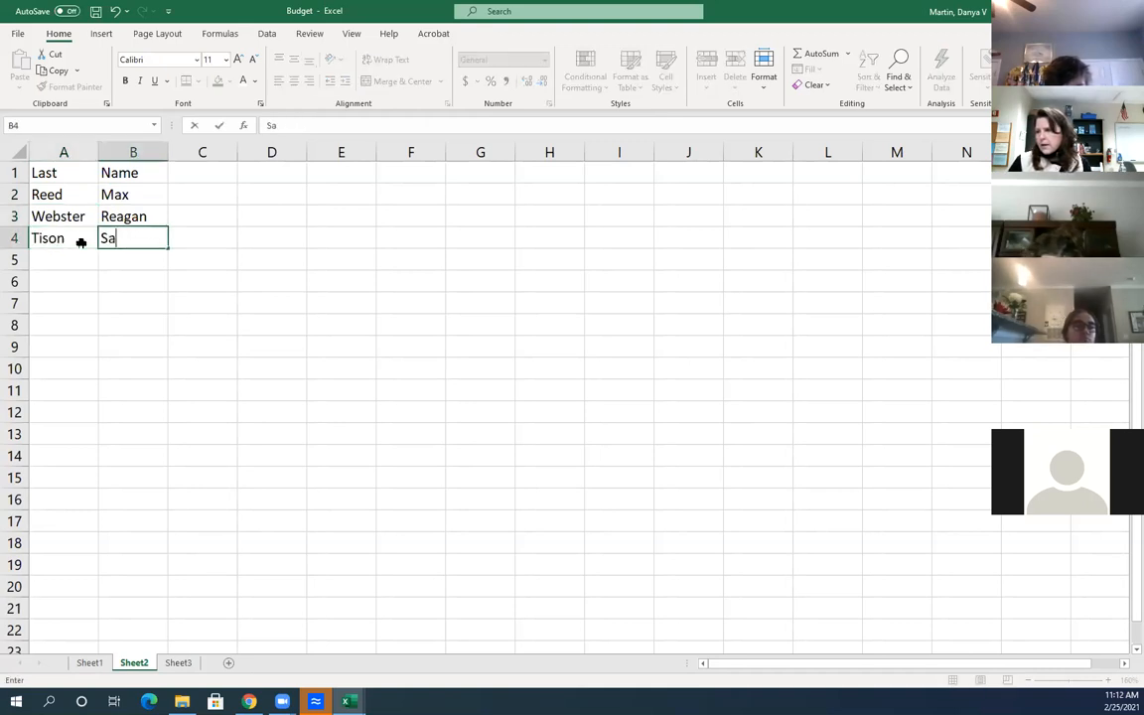
{"action": "key", "text": "Return"}
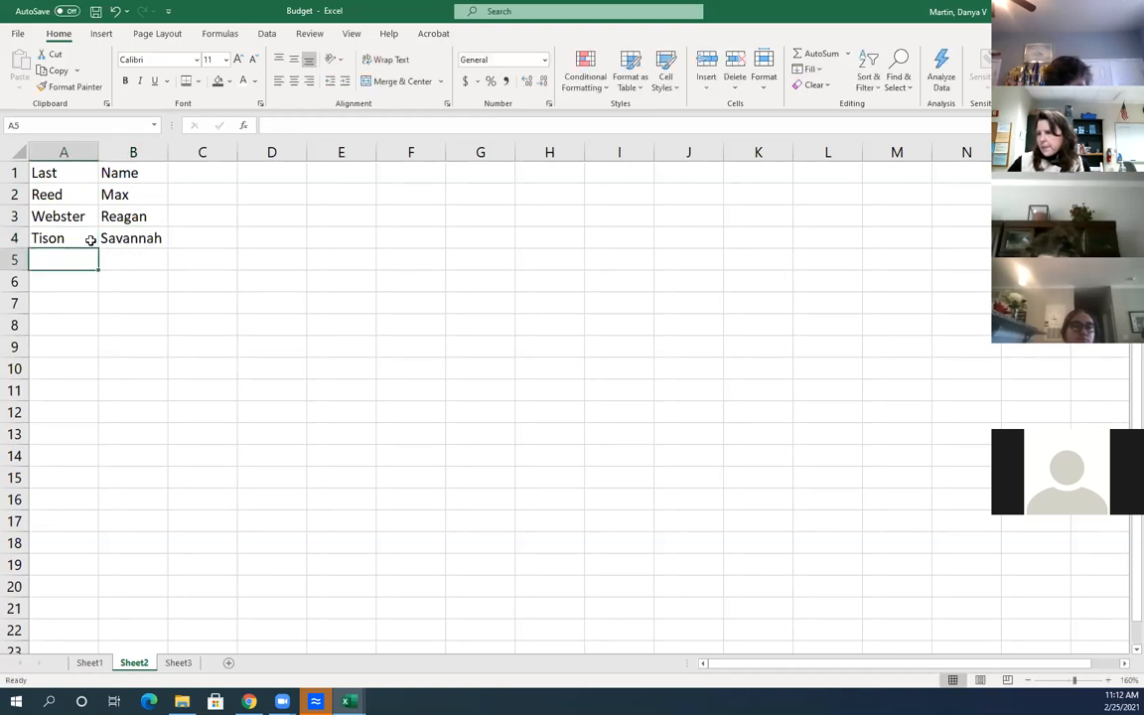
{"action": "left_click_drag", "start_coordinate": [59, 196], "coordinate": [117, 220]}
{"action": "left_click", "coordinate": [197, 194]}
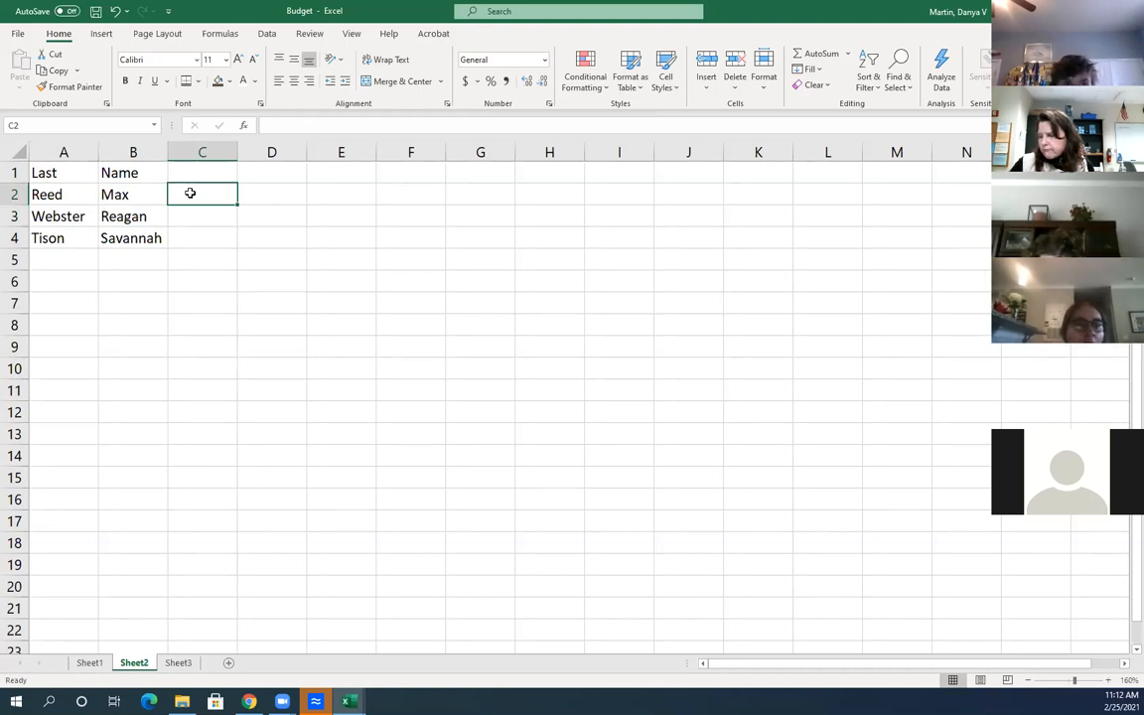
Move through the empty cells in columns C and D, ending on C1 for a new header
{"action": "left_click", "coordinate": [259, 200]}
{"action": "left_click", "coordinate": [156, 208]}
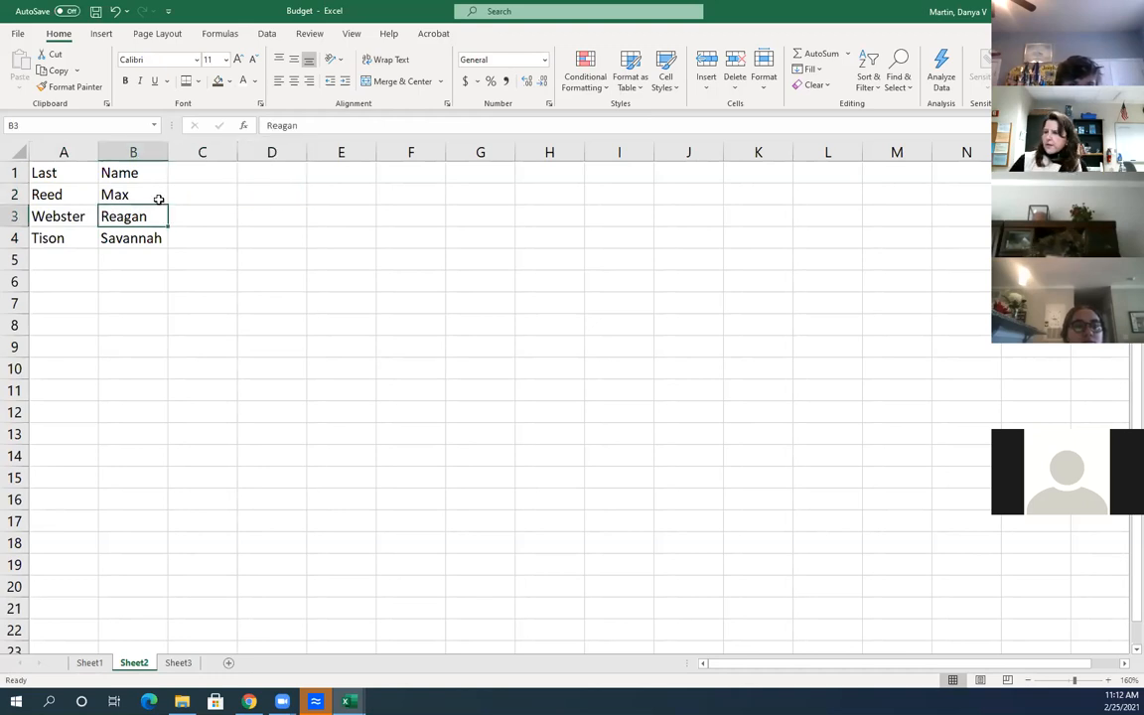
{"action": "left_click", "coordinate": [217, 190]}
{"action": "left_click", "coordinate": [260, 189]}
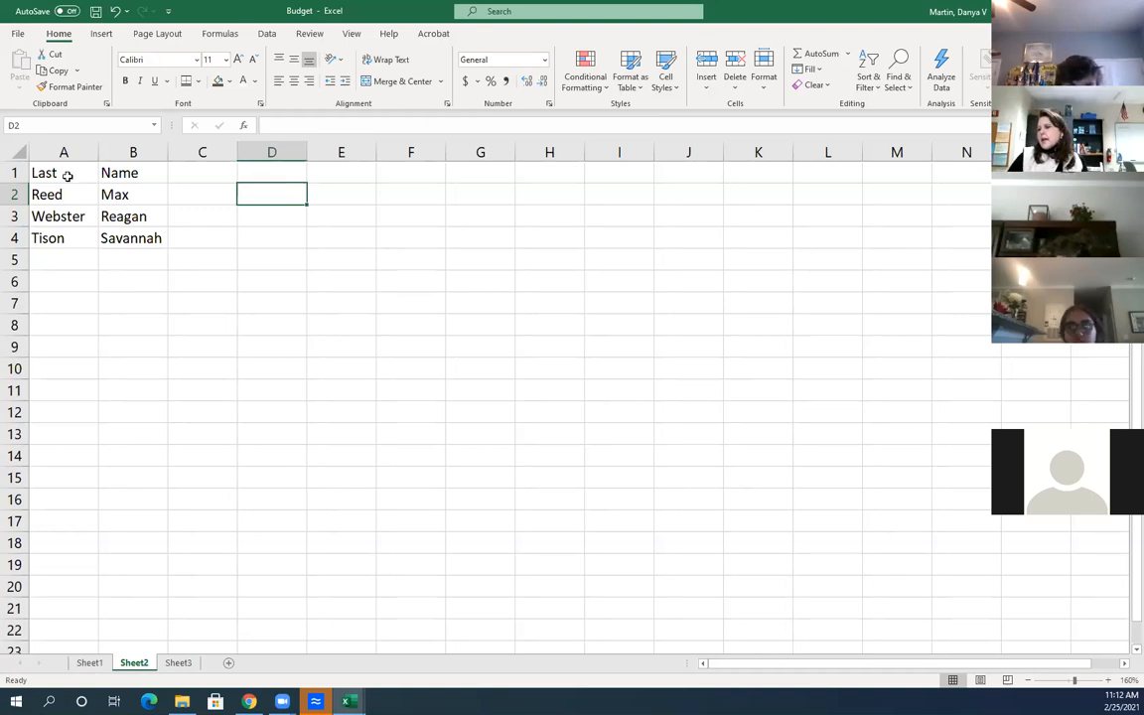
{"action": "left_click", "coordinate": [281, 219]}
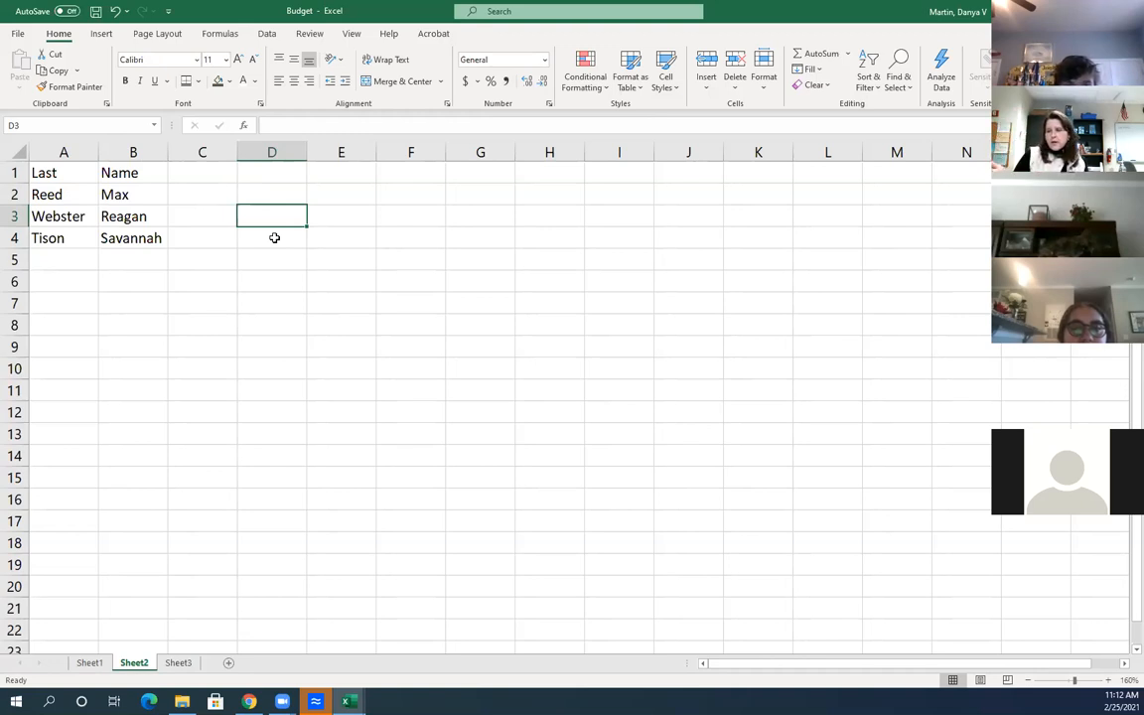
{"action": "left_click", "coordinate": [184, 193]}
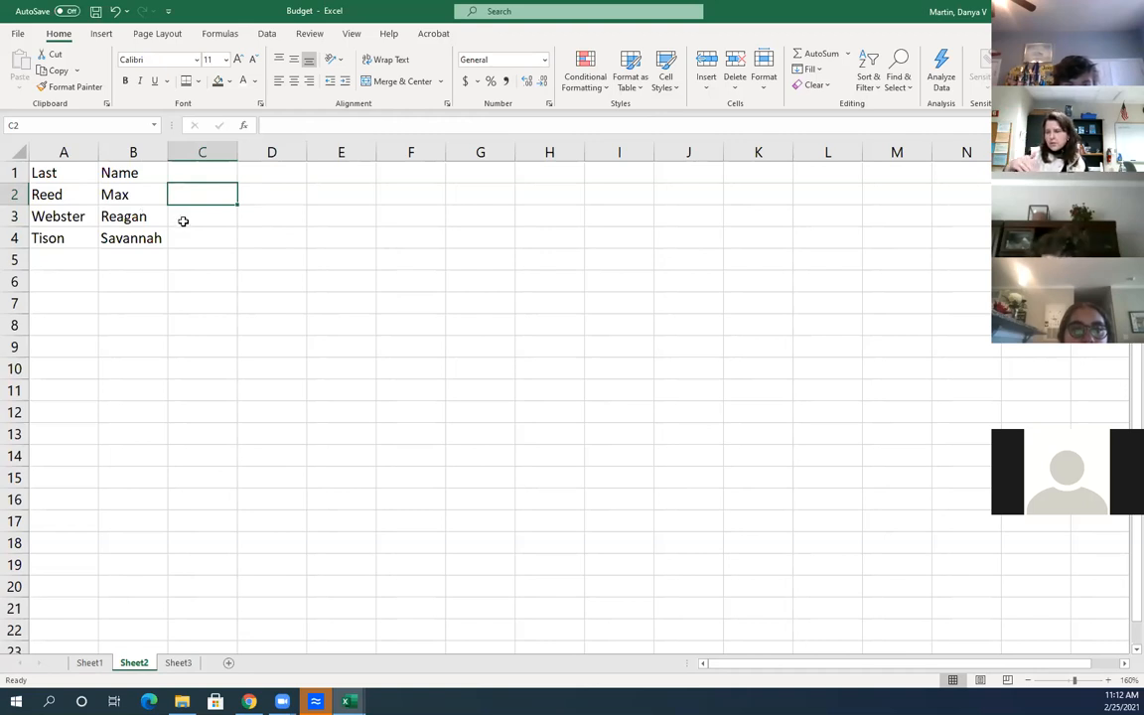
{"action": "left_click", "coordinate": [213, 216]}
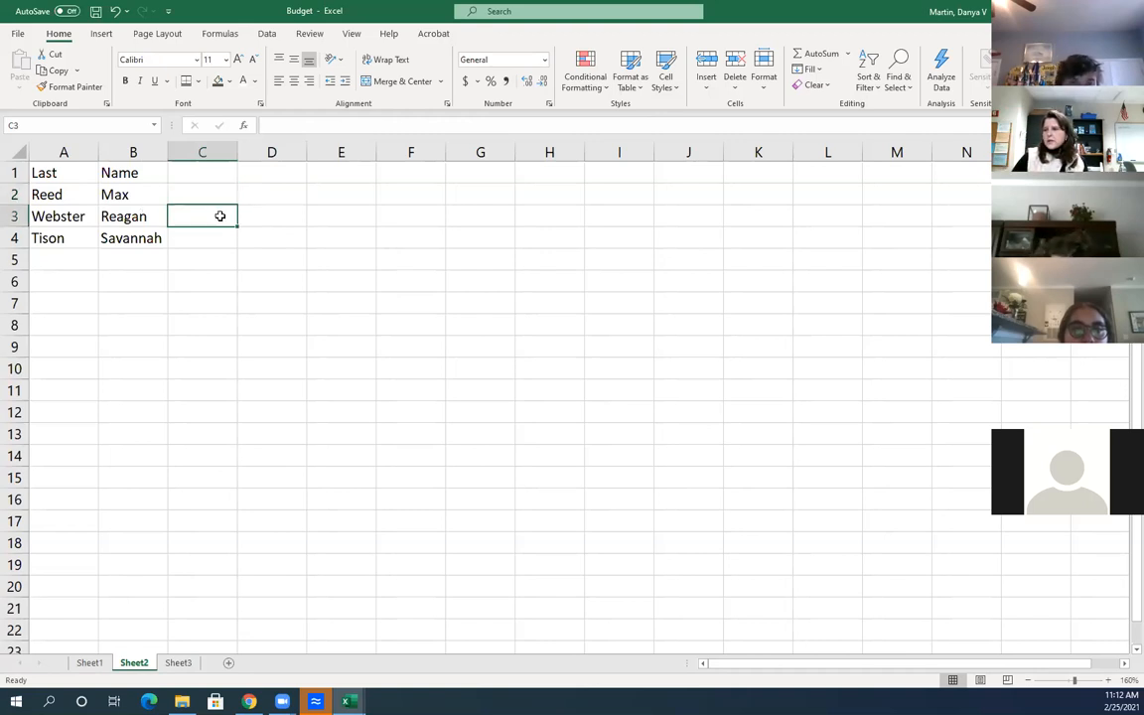
{"action": "left_click", "coordinate": [215, 193]}
{"action": "left_click", "coordinate": [212, 173]}
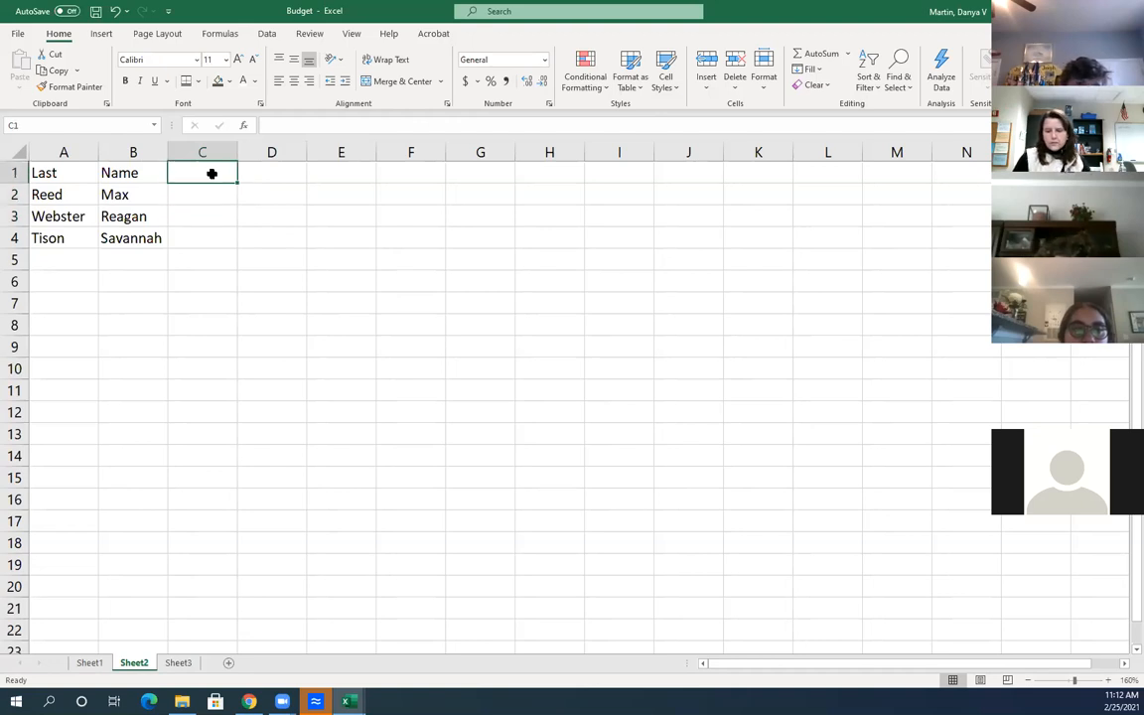
Head column C 'Full Name' and type the first two people's full names in C2:C3
{"action": "type", "text": "Full"}
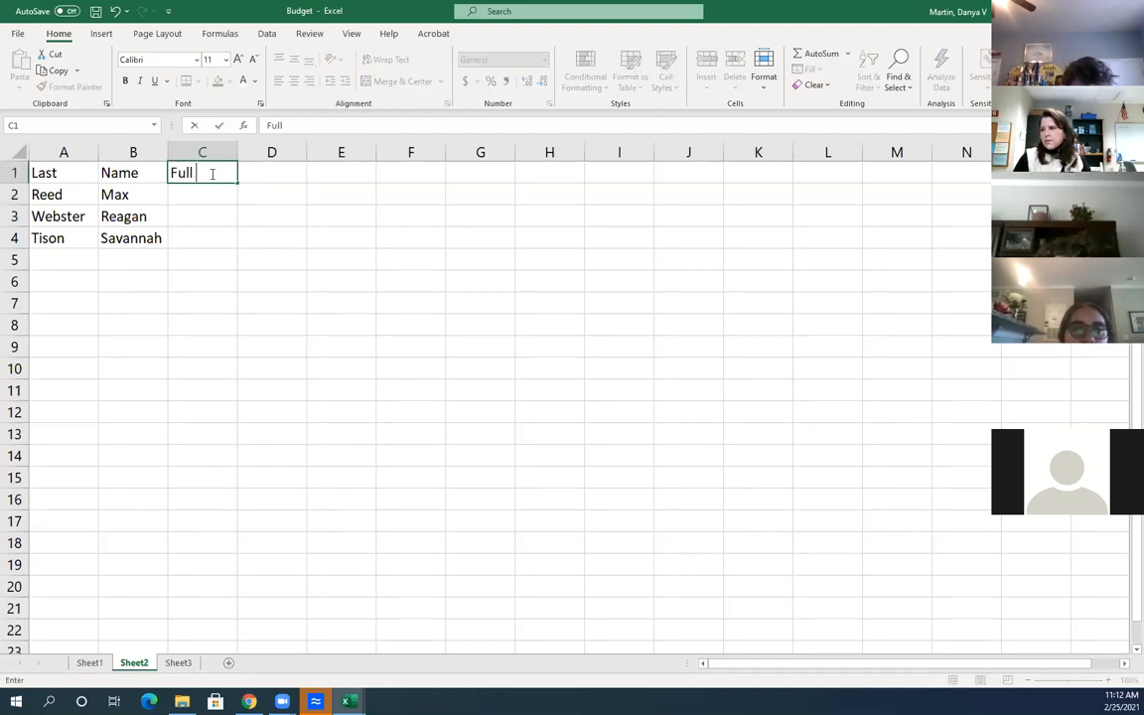
{"action": "type", "text": " Name"}
{"action": "key", "text": "Return"}
{"action": "left_click", "coordinate": [220, 239]}
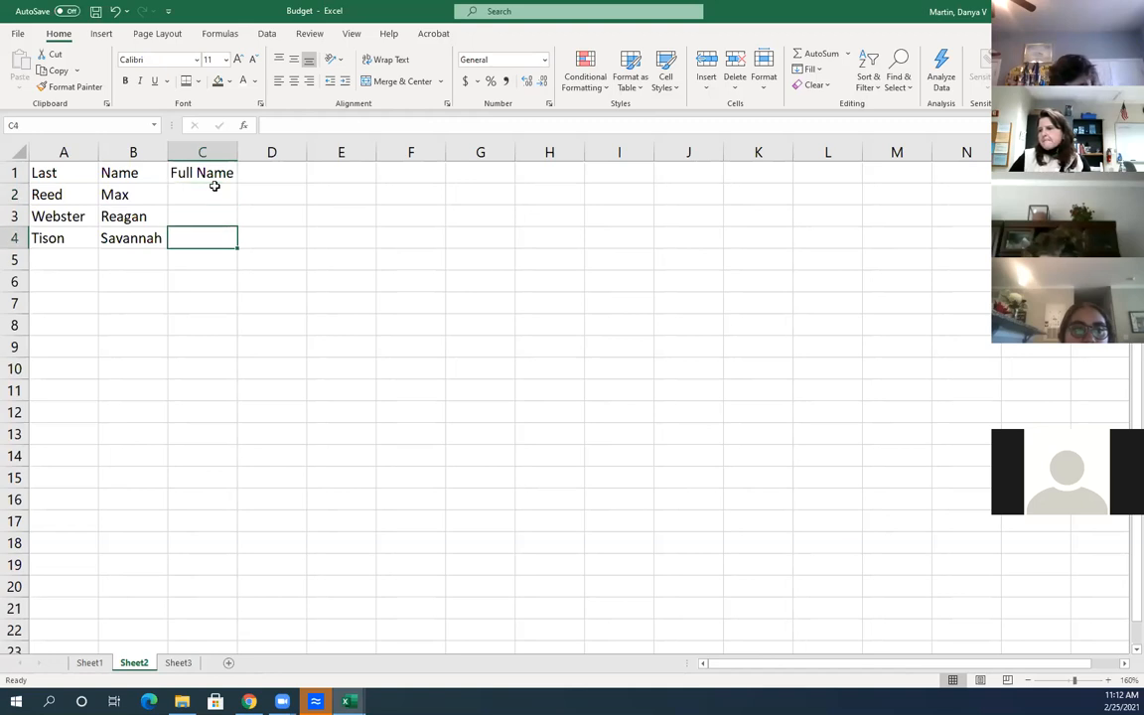
{"action": "left_click", "coordinate": [215, 186]}
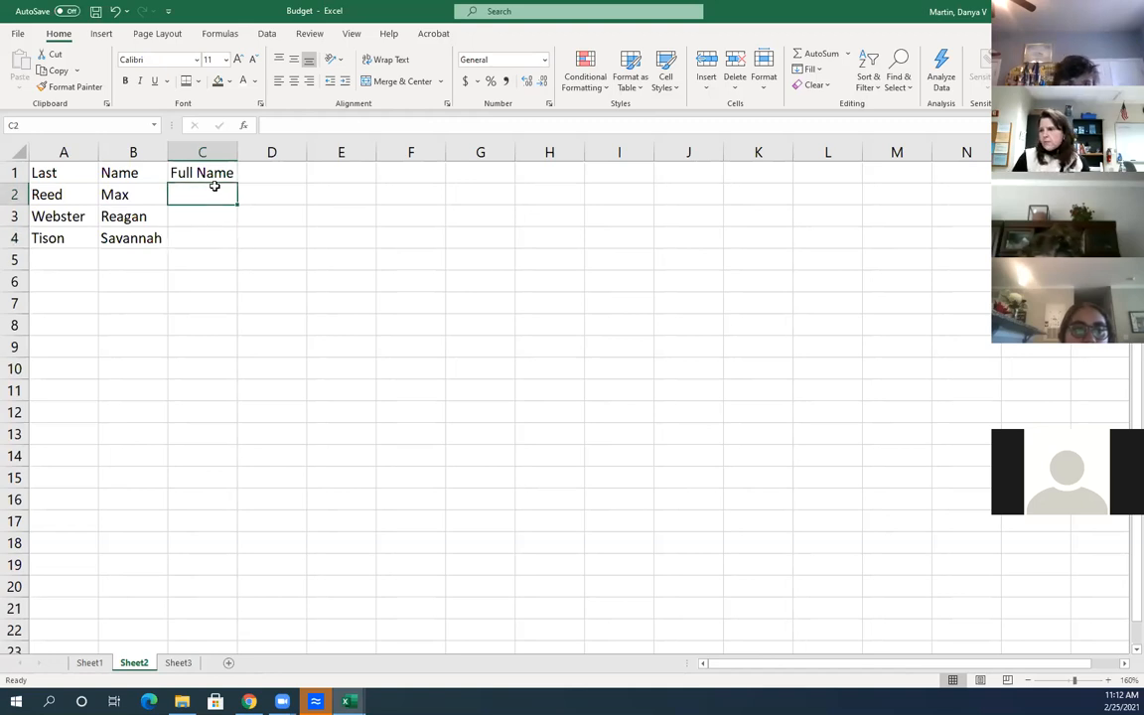
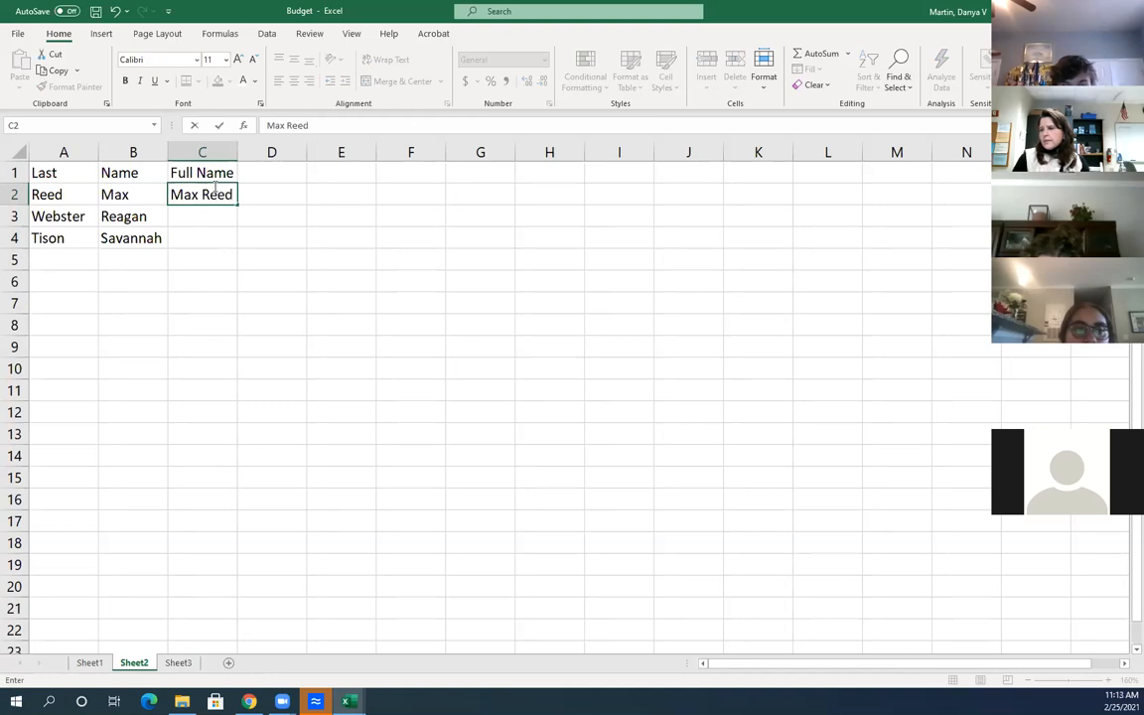
{"action": "key", "text": "Return"}
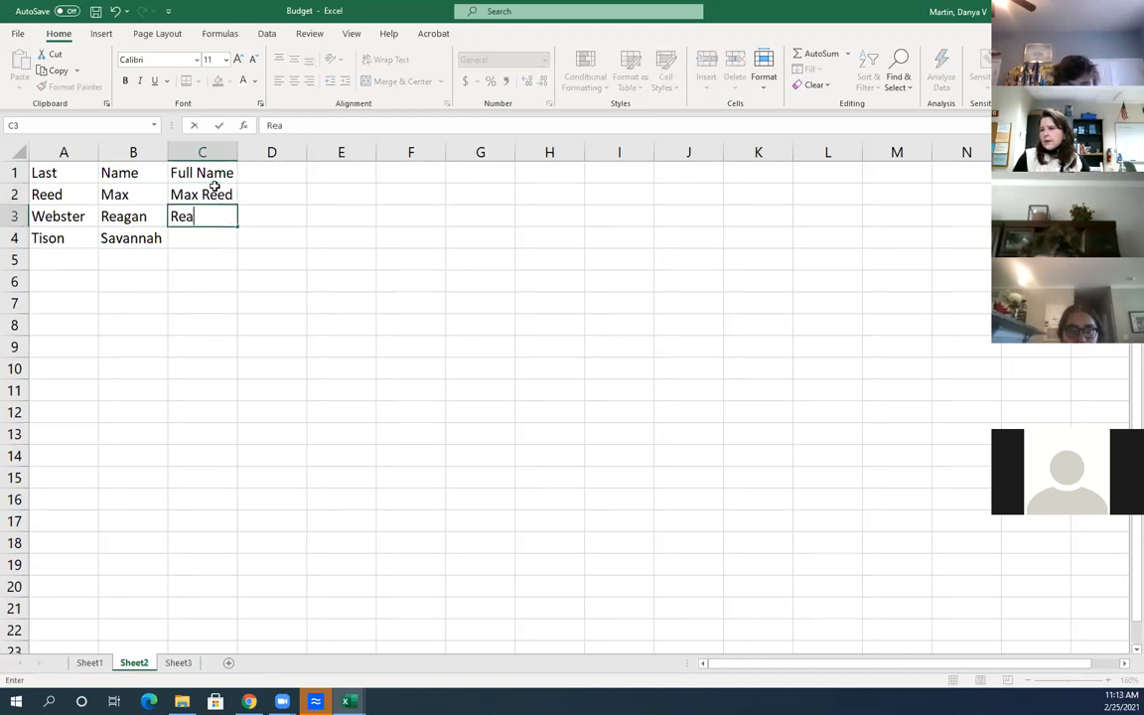
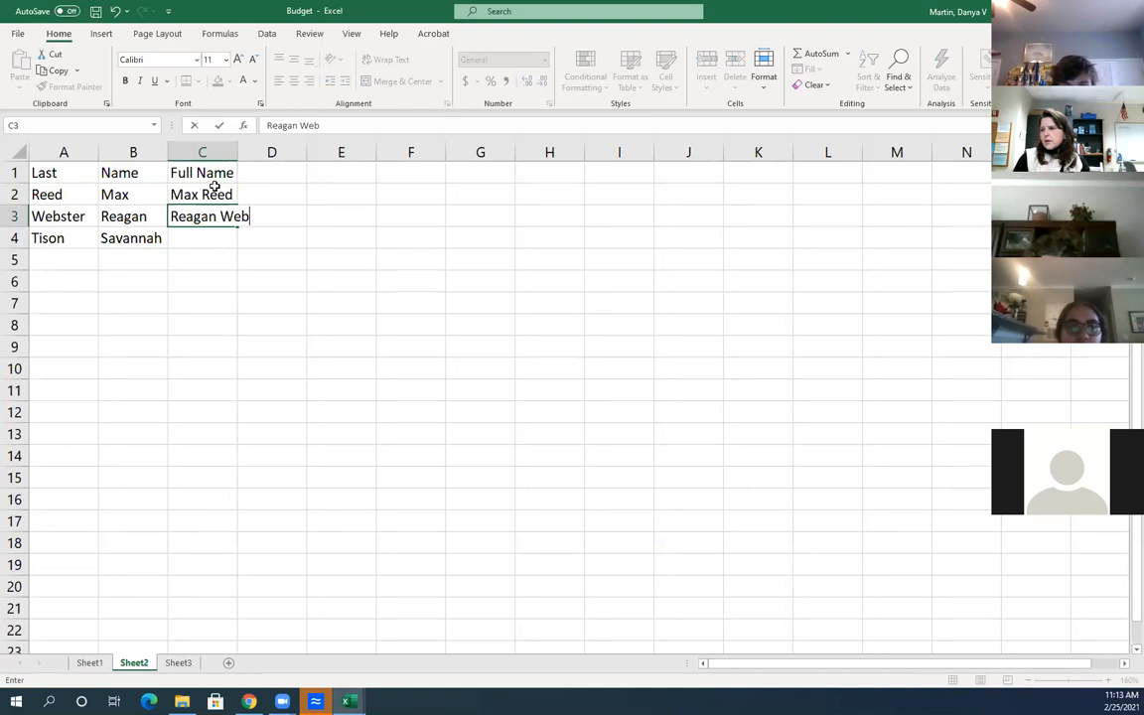
{"action": "key", "text": "Return"}
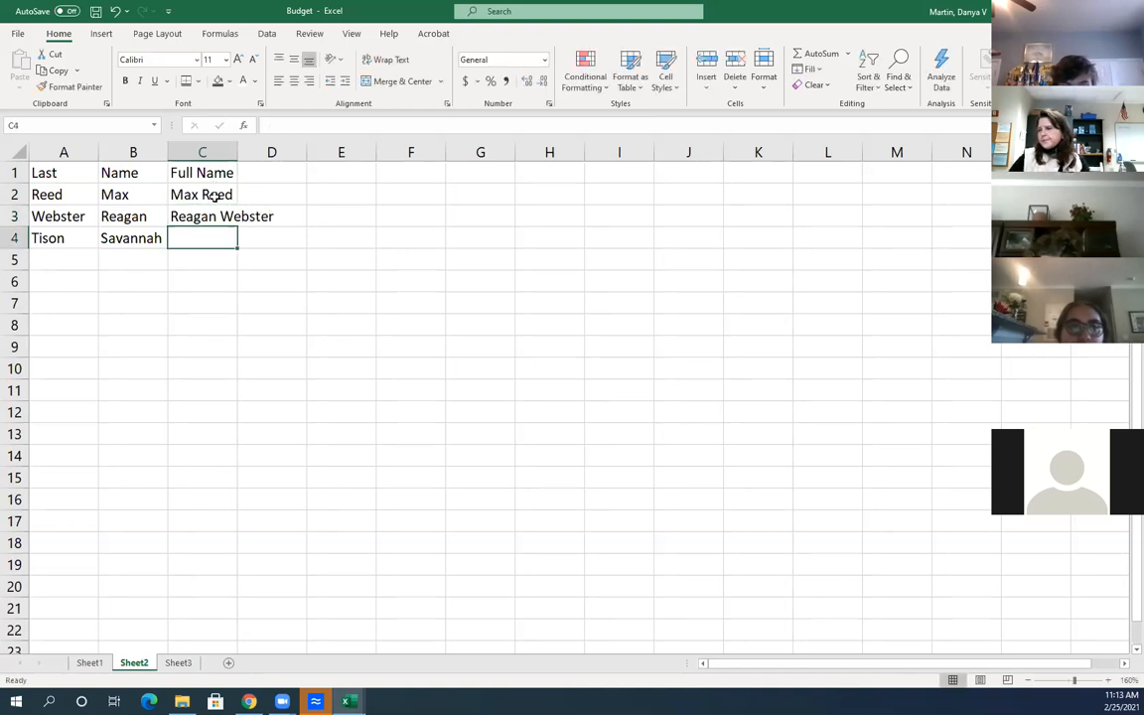
{"action": "left_click", "coordinate": [216, 195]}
{"action": "left_click", "coordinate": [50, 255]}
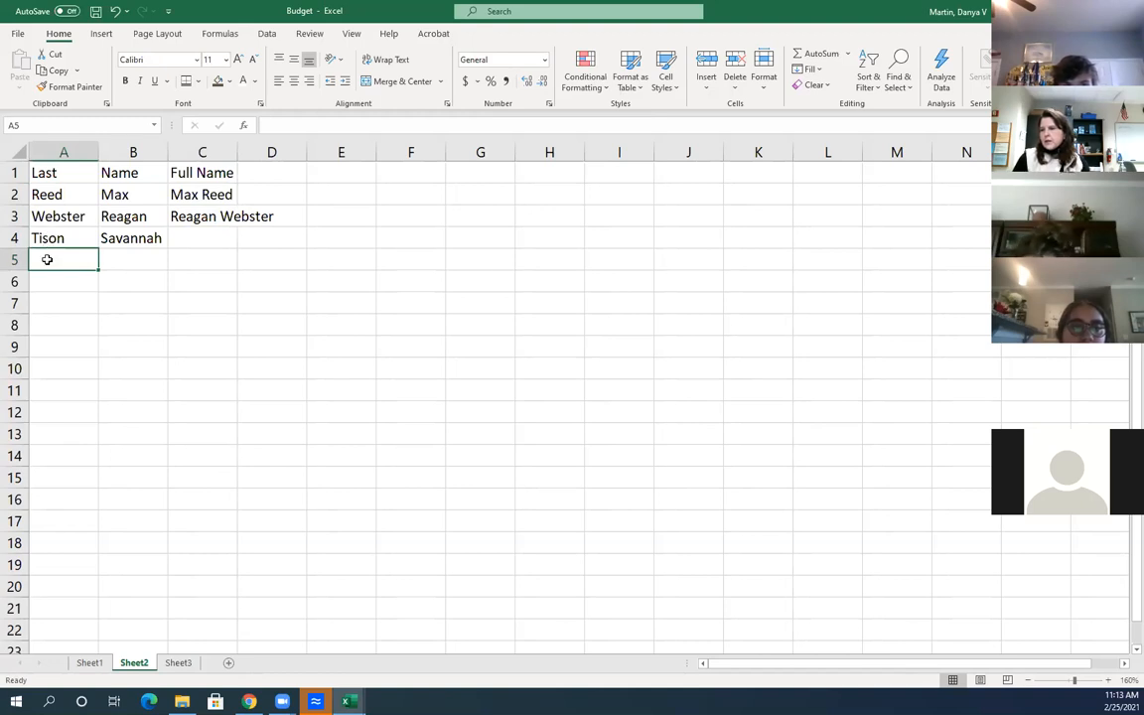
Enter the fifth person's surname in A5, correcting the typos
{"action": "type", "text": "Henry"}
{"action": "key", "text": "BackSpace"}
{"action": "key", "text": "BackSpace"}
{"action": "key", "text": "BackSpace"}
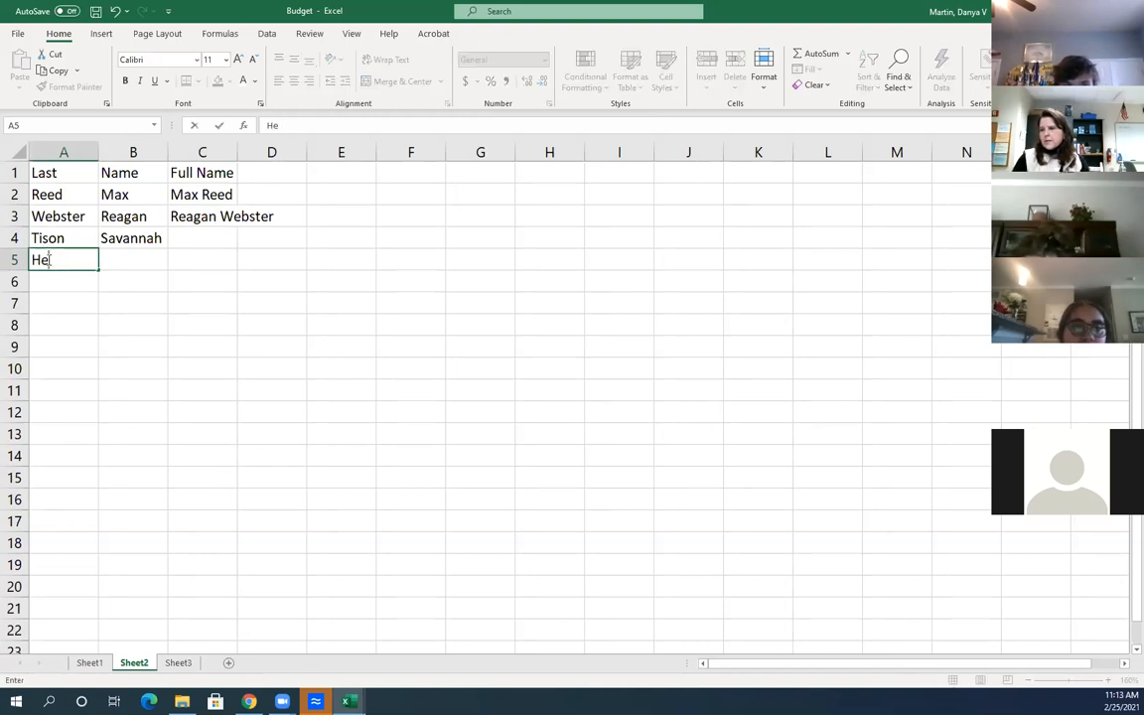
{"action": "key", "text": "BackSpace"}
{"action": "key", "text": "BackSpace"}
{"action": "type", "text": "VB"}
{"action": "key", "text": "BackSpace"}
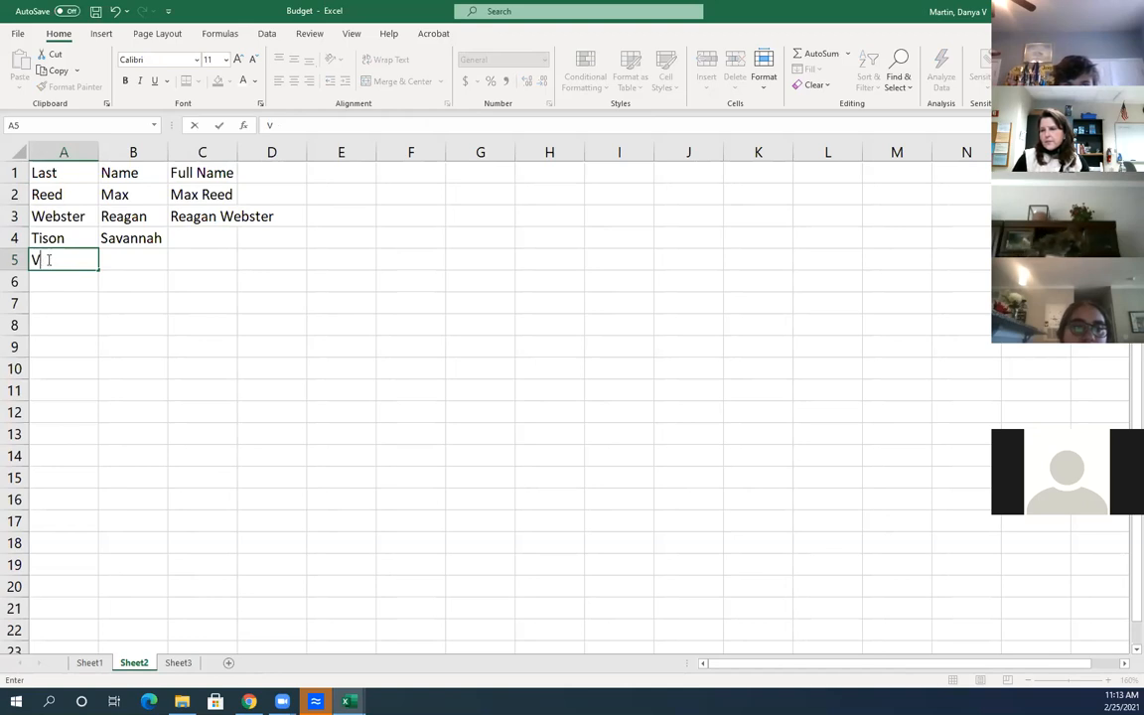
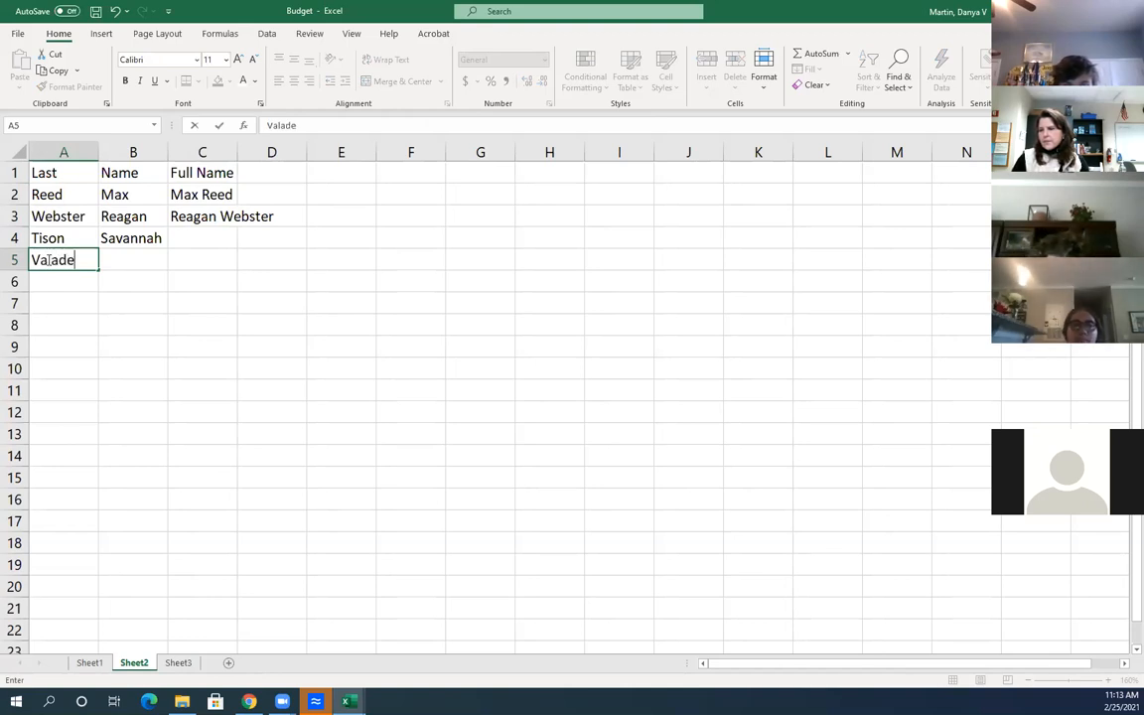
{"action": "key", "text": "Tab"}
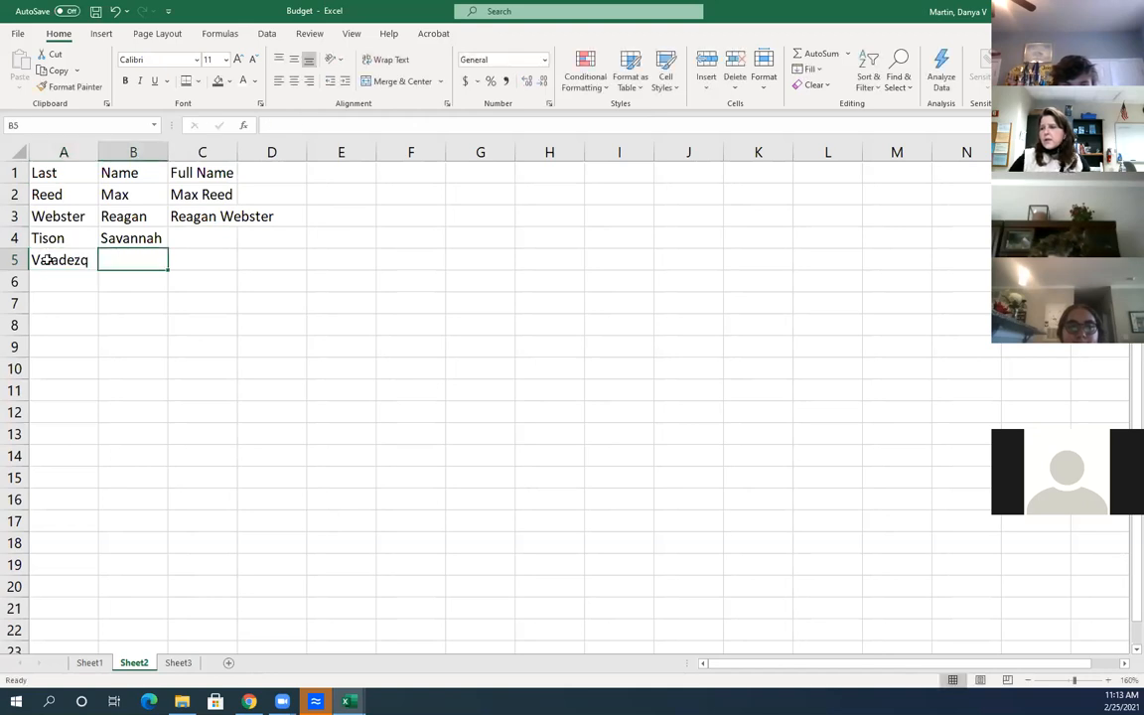
{"action": "double_click", "coordinate": [89, 262]}
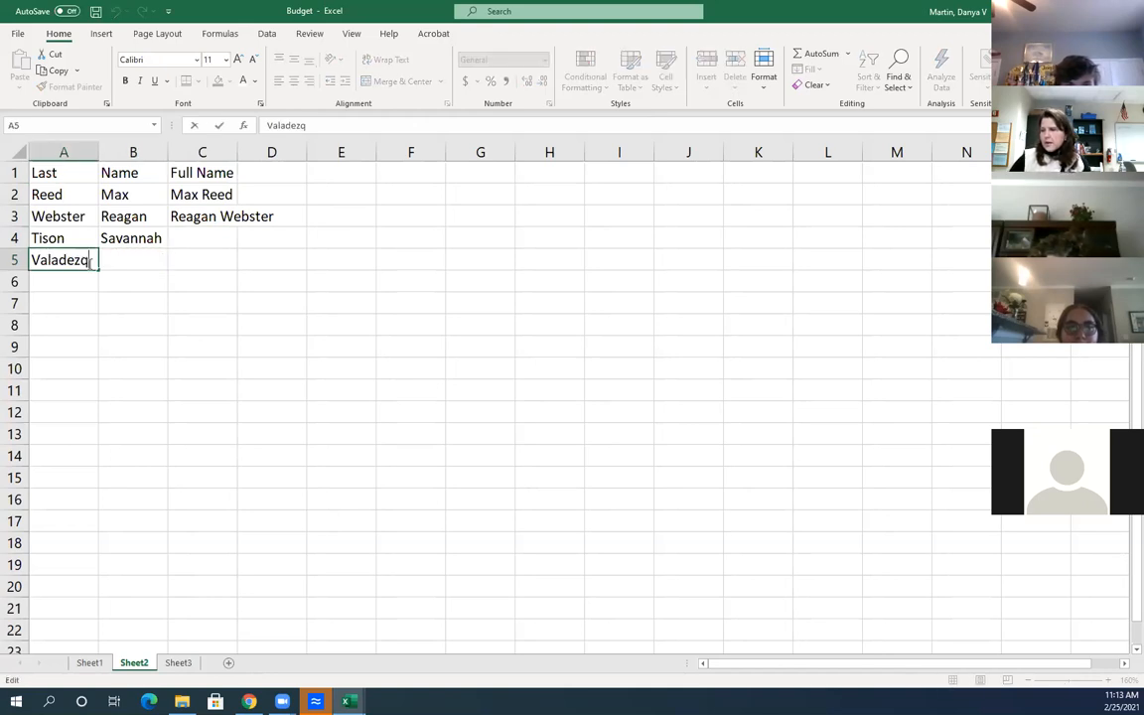
{"action": "key", "text": "BackSpace"}
{"action": "left_click", "coordinate": [135, 258]}
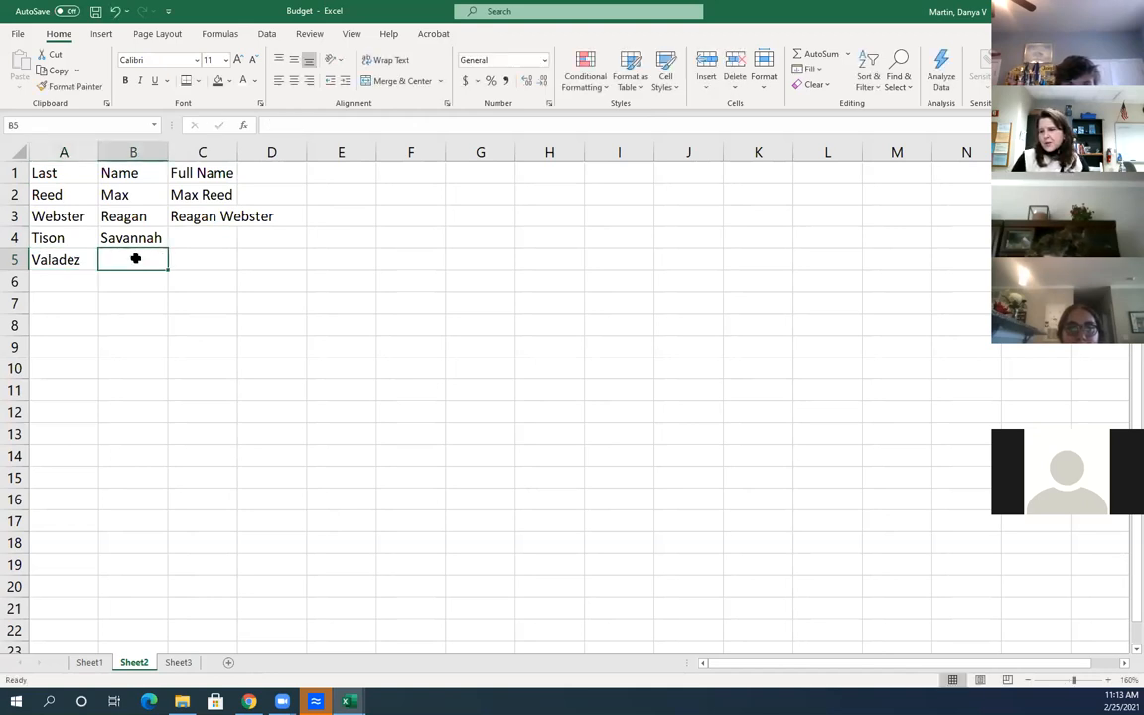
Enter that person's first name in B5 and select the full names in C2:C3
{"action": "type", "text": "Henry"}
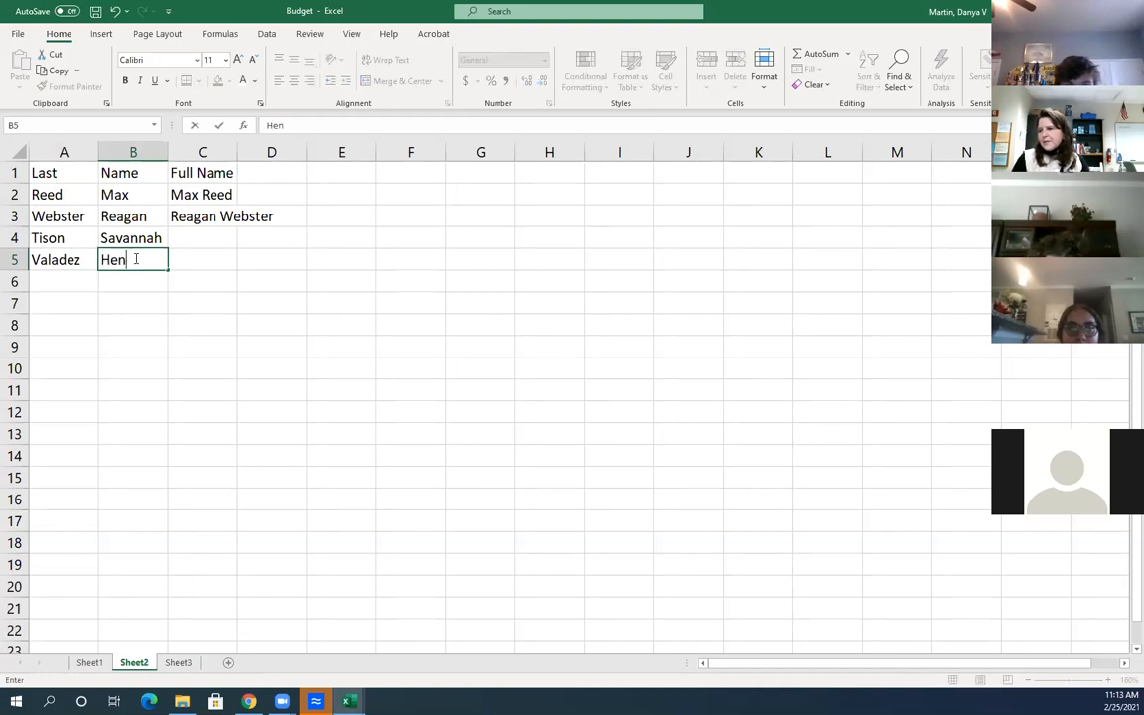
{"action": "key", "text": "Return"}
{"action": "key", "text": "Return"}
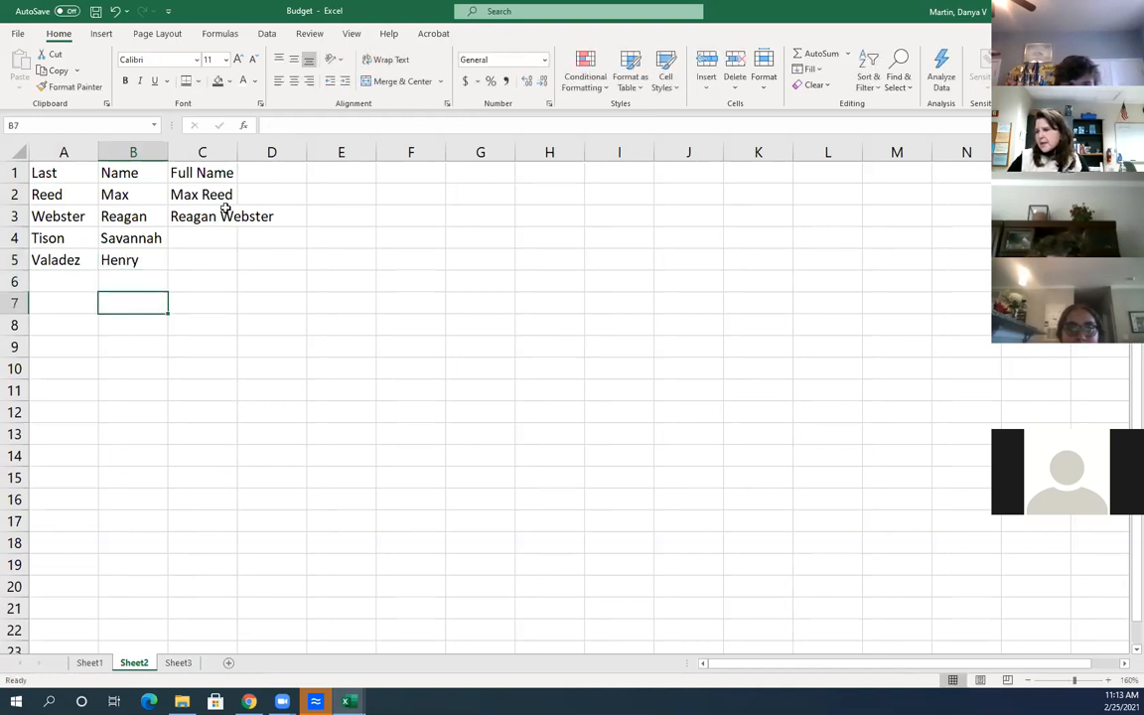
{"action": "left_click_drag", "start_coordinate": [204, 195], "coordinate": [232, 238]}
Clear C2:C3, retype the first full name, Flash Fill C2:C5 and widen column C
{"action": "key", "text": "Delete"}
{"action": "left_click", "coordinate": [202, 308]}
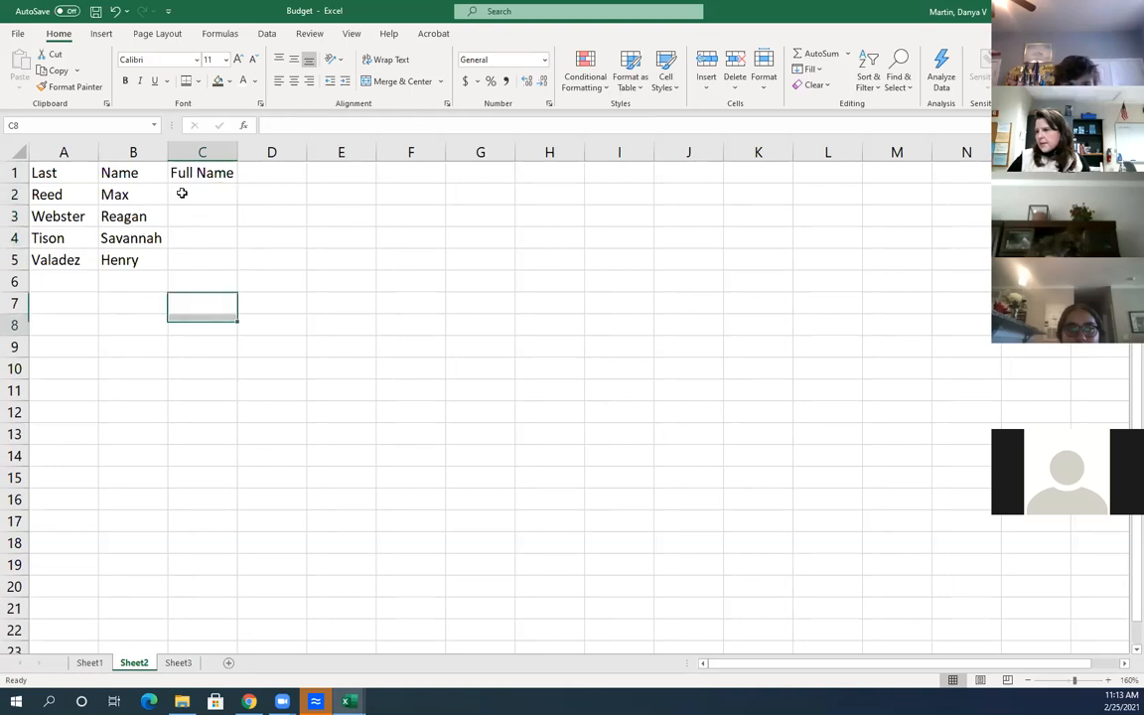
{"action": "left_click", "coordinate": [183, 194]}
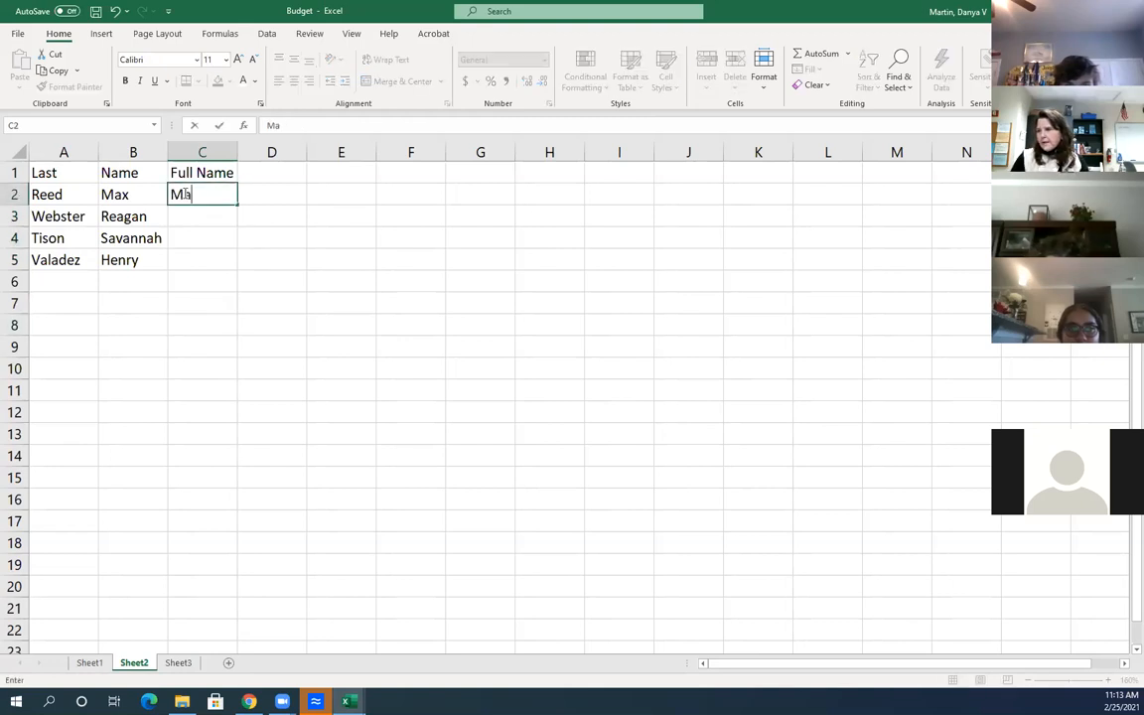
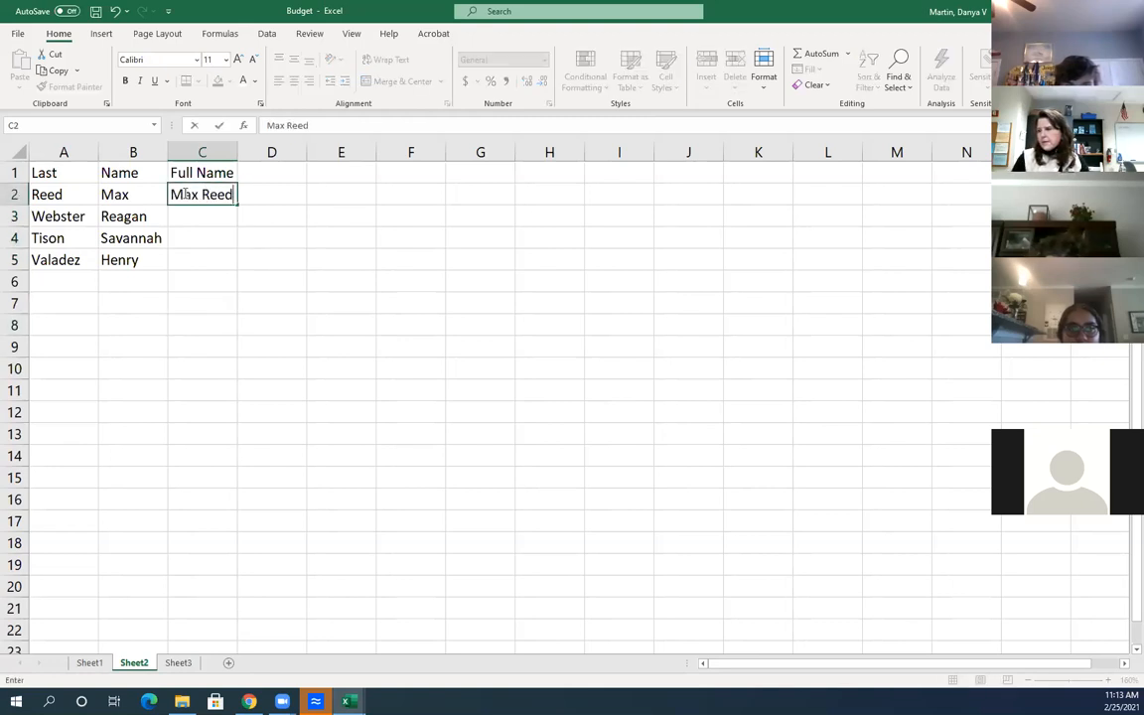
{"action": "key", "text": "Return"}
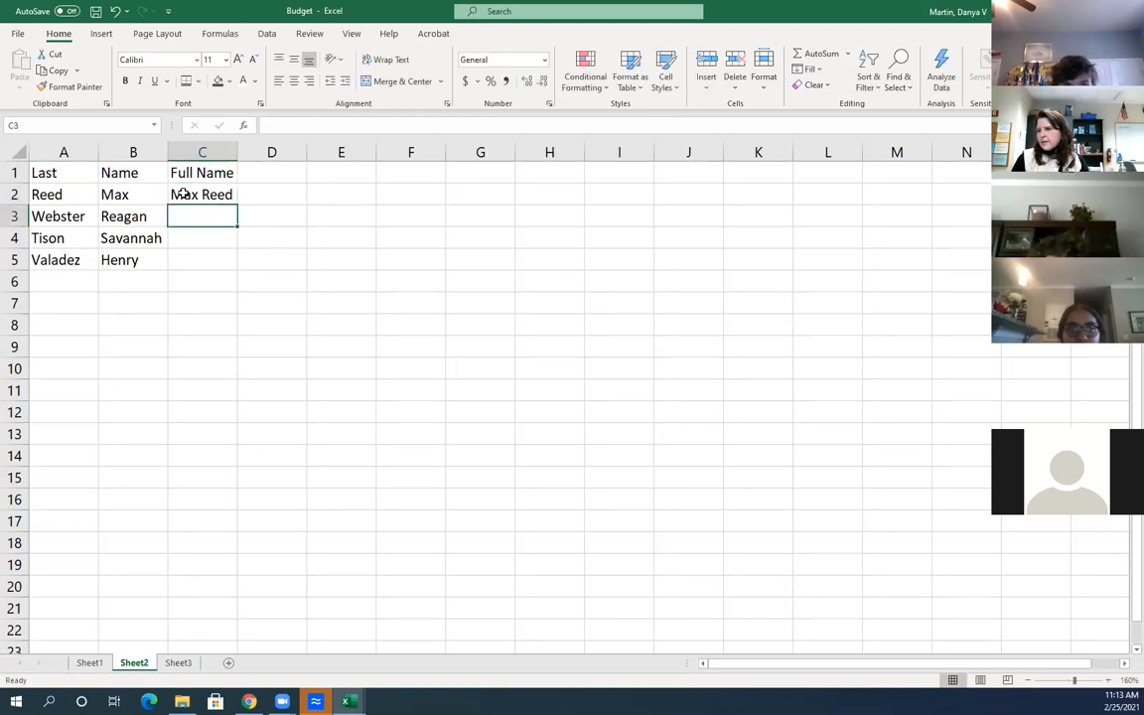
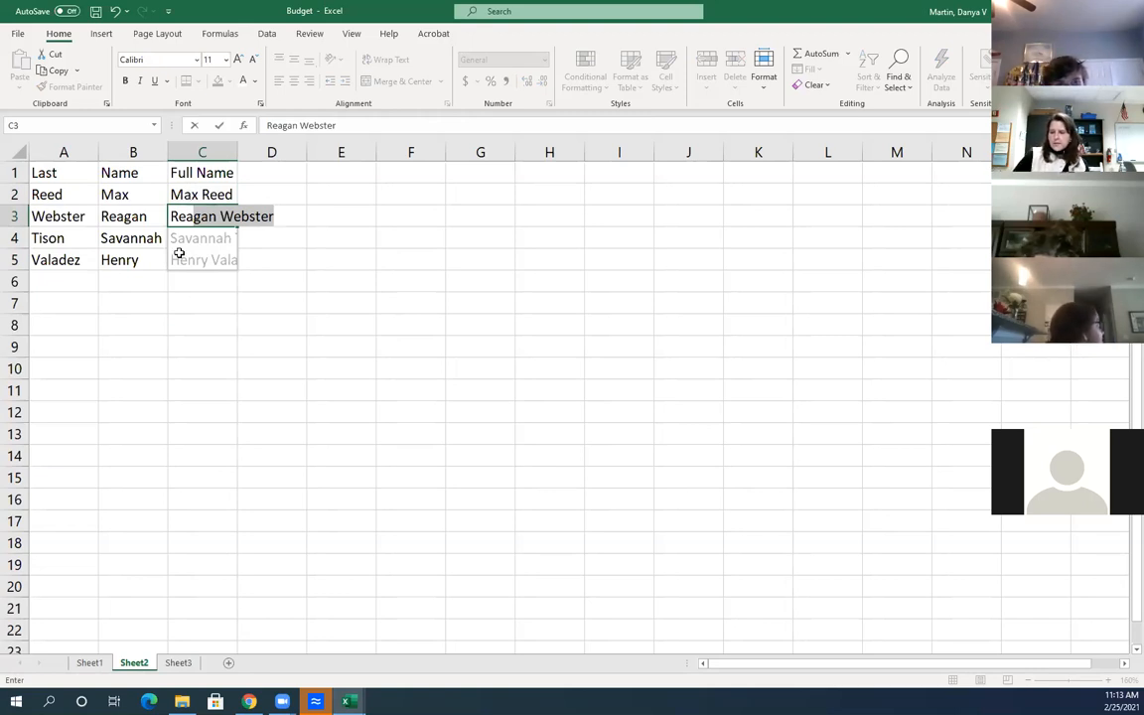
{"action": "key", "text": "Return"}
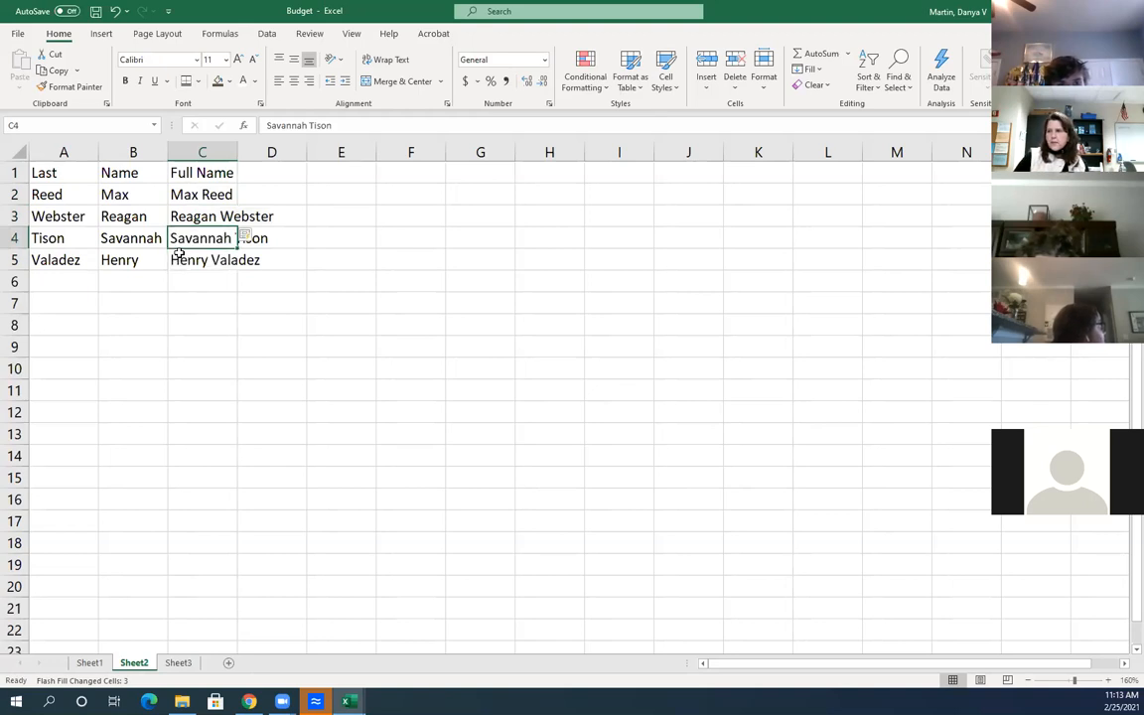
{"action": "left_click_drag", "start_coordinate": [237, 151], "coordinate": [310, 150]}
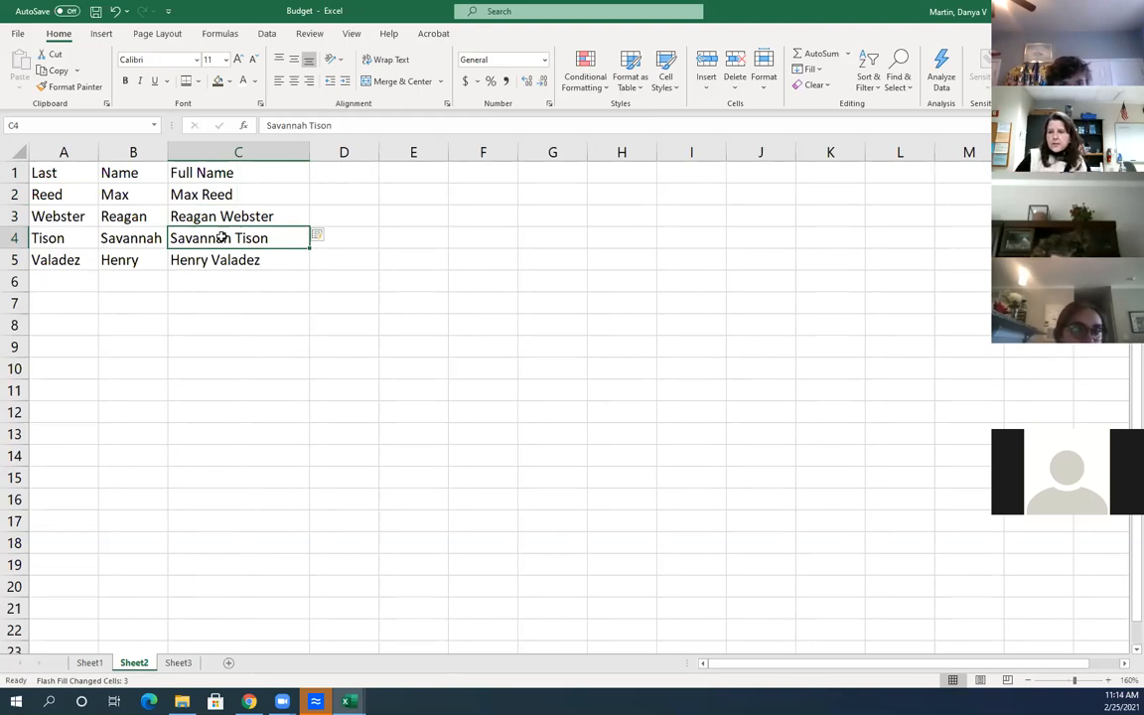
Add the heading 'email' in D1
{"action": "left_click", "coordinate": [364, 203]}
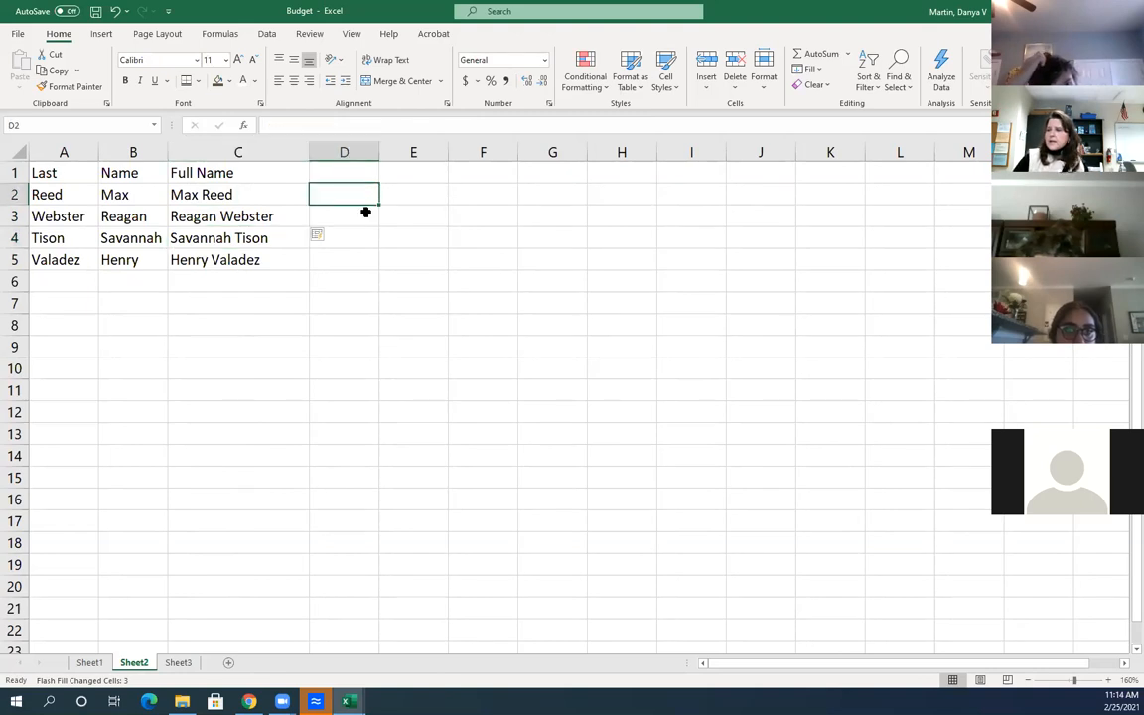
{"action": "left_click", "coordinate": [335, 176]}
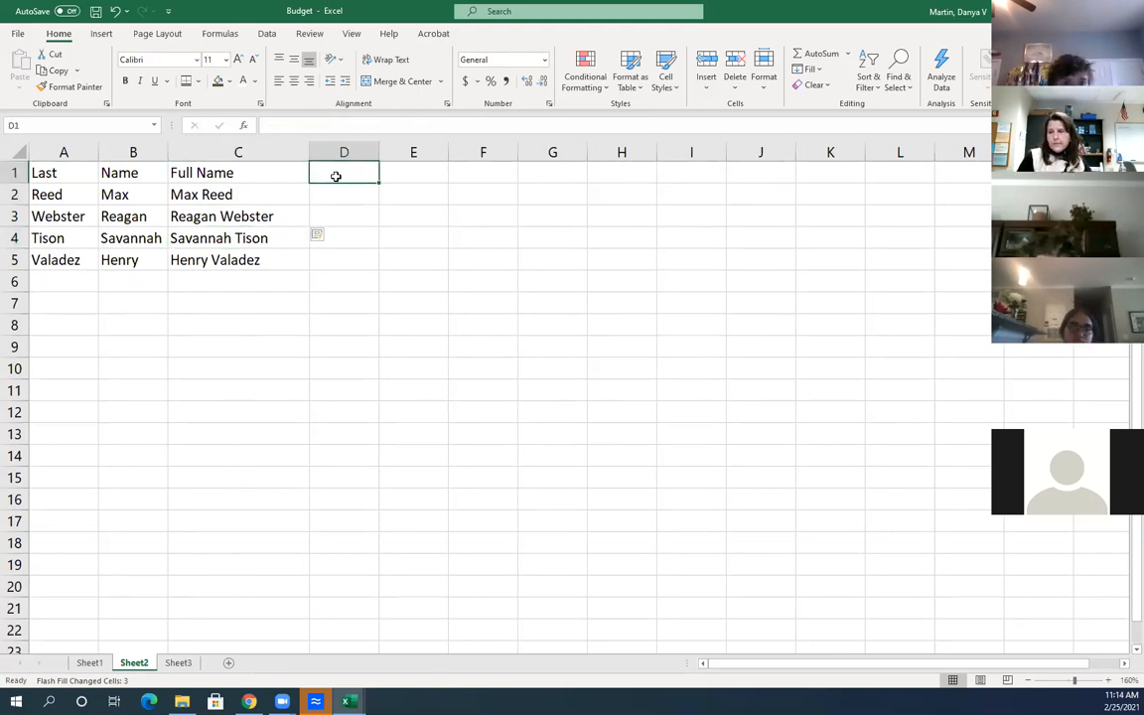
{"action": "type", "text": "d"}
{"action": "key", "text": "BackSpace"}
{"action": "type", "text": "email"}
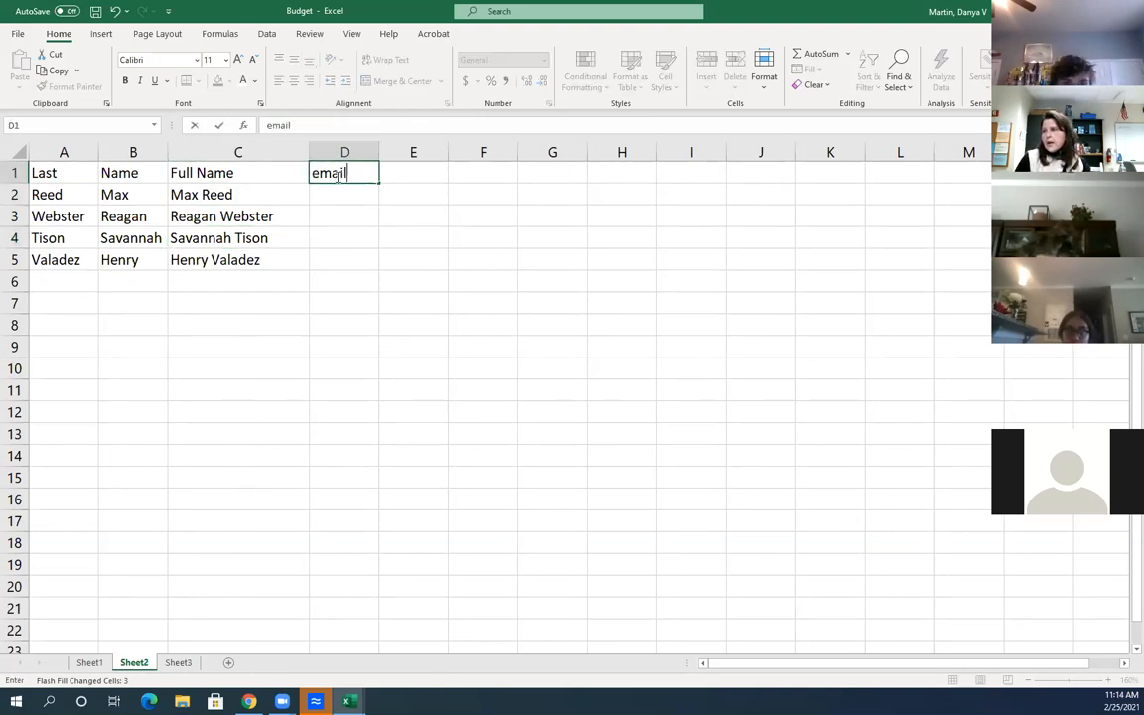
{"action": "key", "text": "Return"}
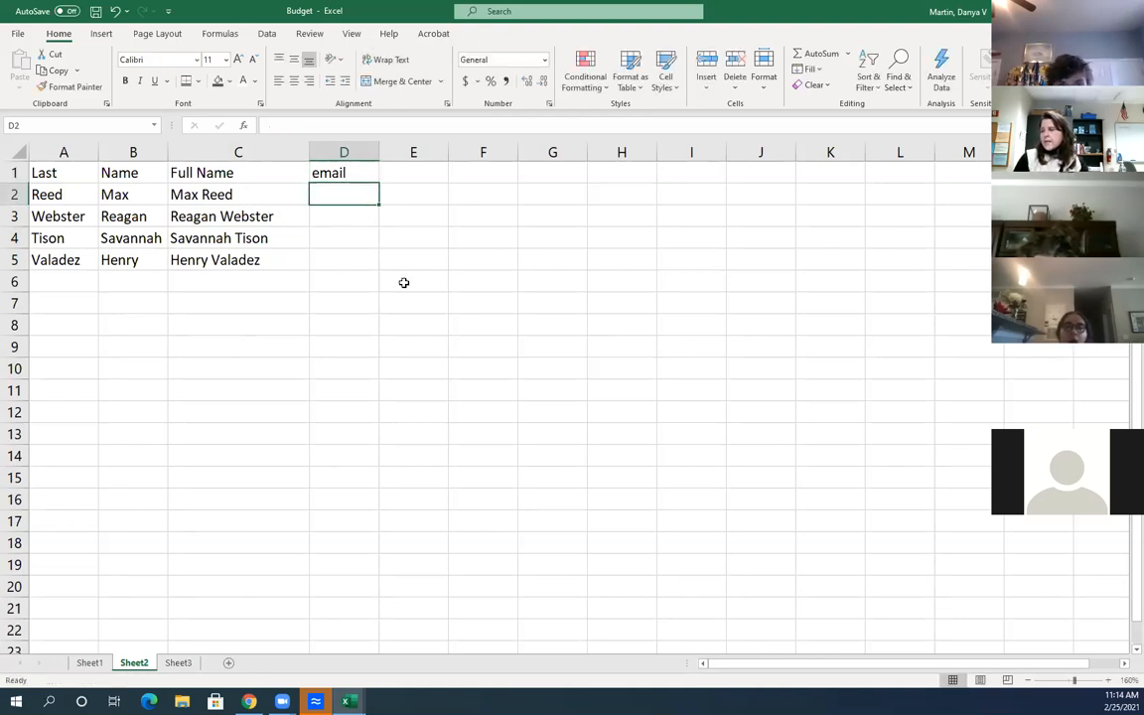
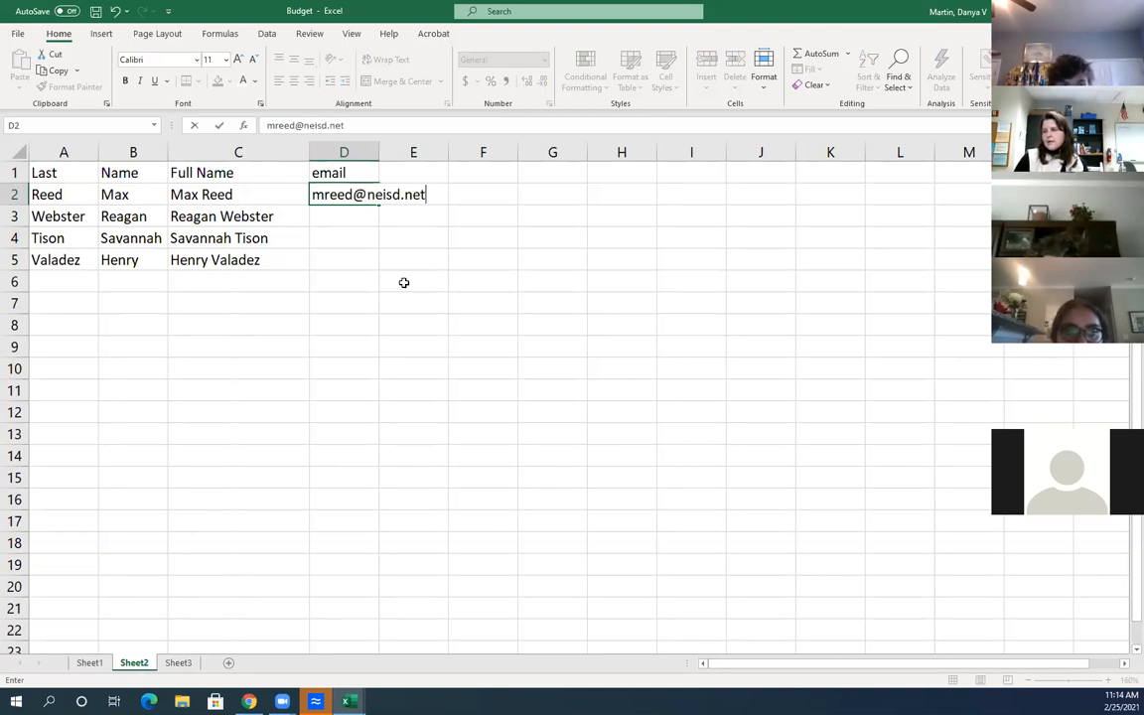
Type the first two people's e-mail addresses in D2 and D3
{"action": "key", "text": "Return"}
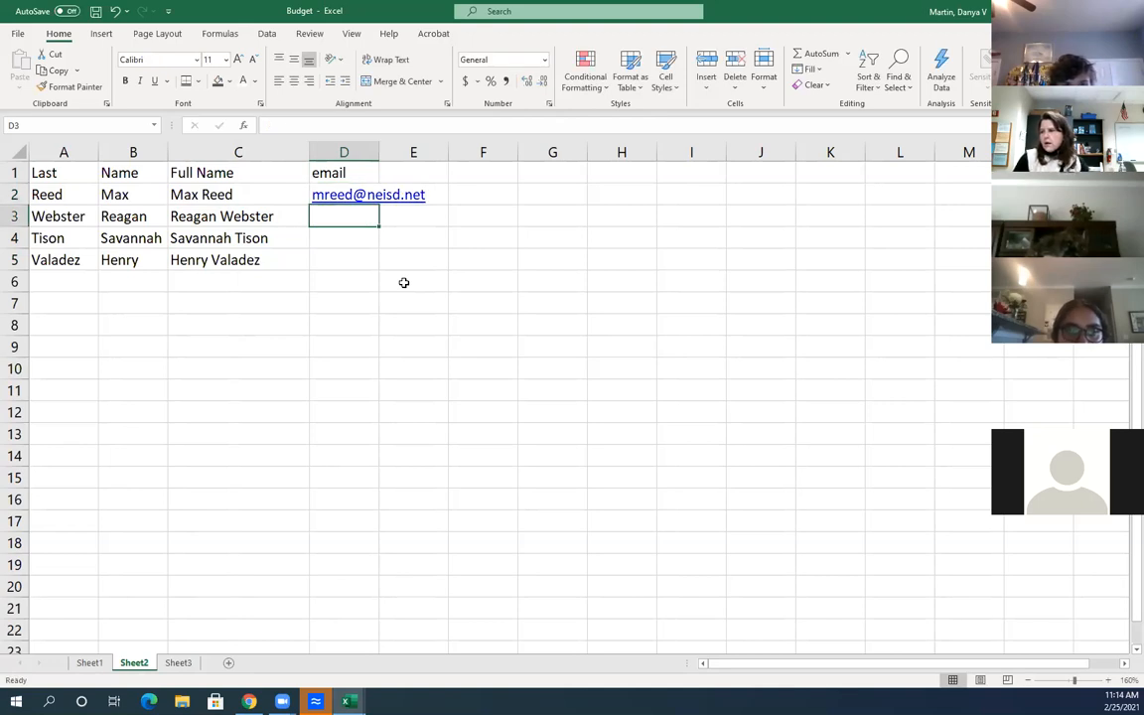
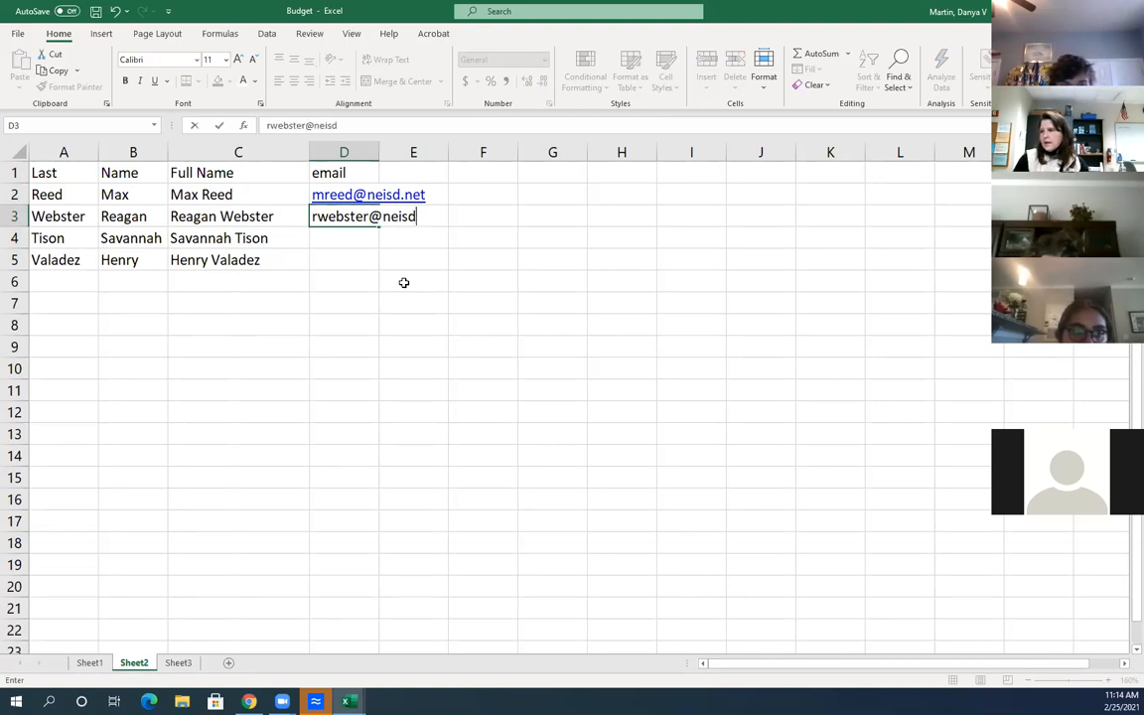
{"action": "key", "text": "Return"}
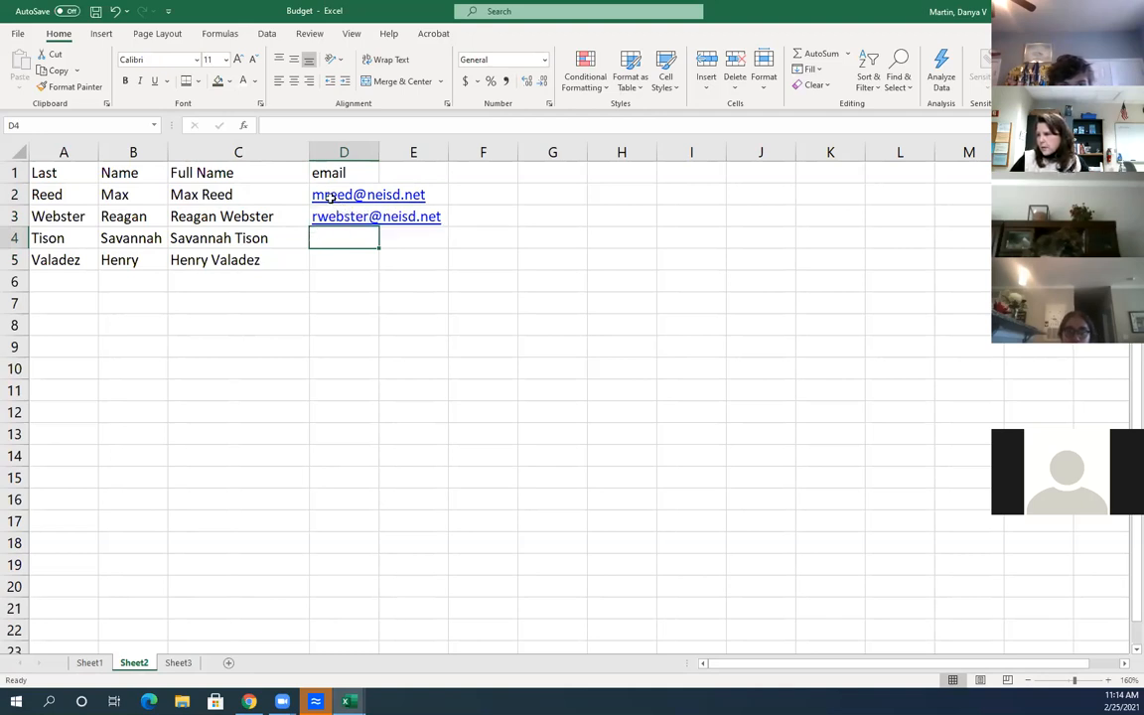
{"action": "left_click_drag", "start_coordinate": [343, 260], "coordinate": [333, 197]}
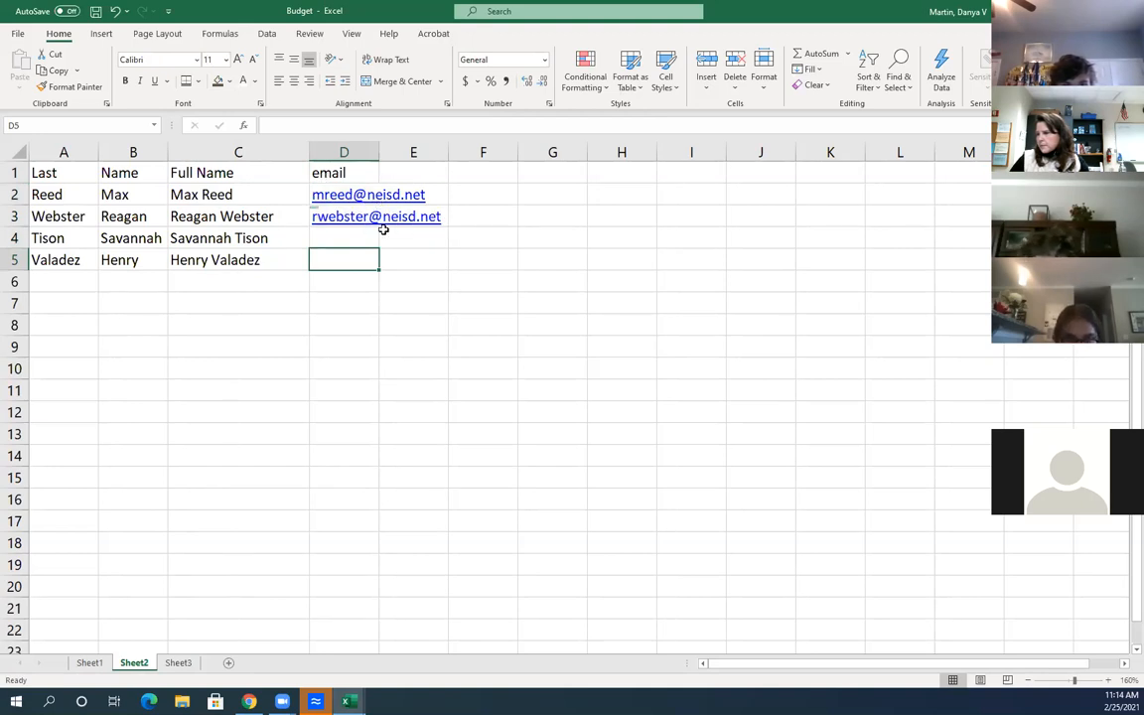
Remove the hyperlinks from the email addresses in D2 and D3
{"action": "right_click", "coordinate": [342, 202]}
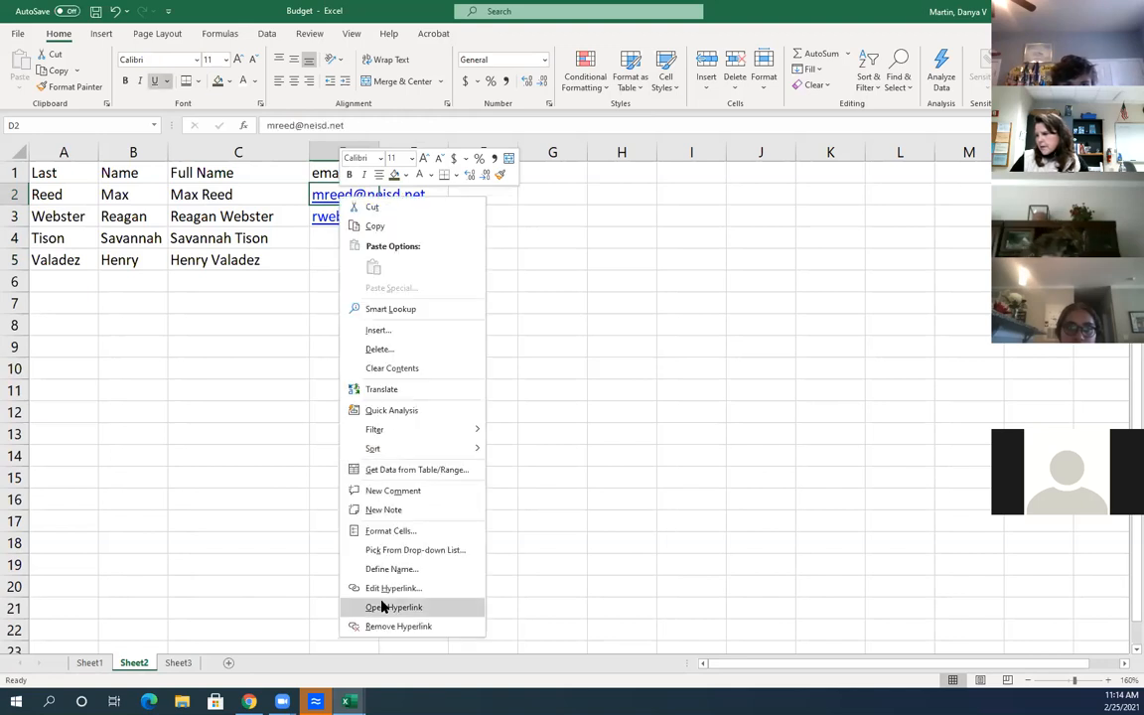
{"action": "left_click", "coordinate": [387, 625]}
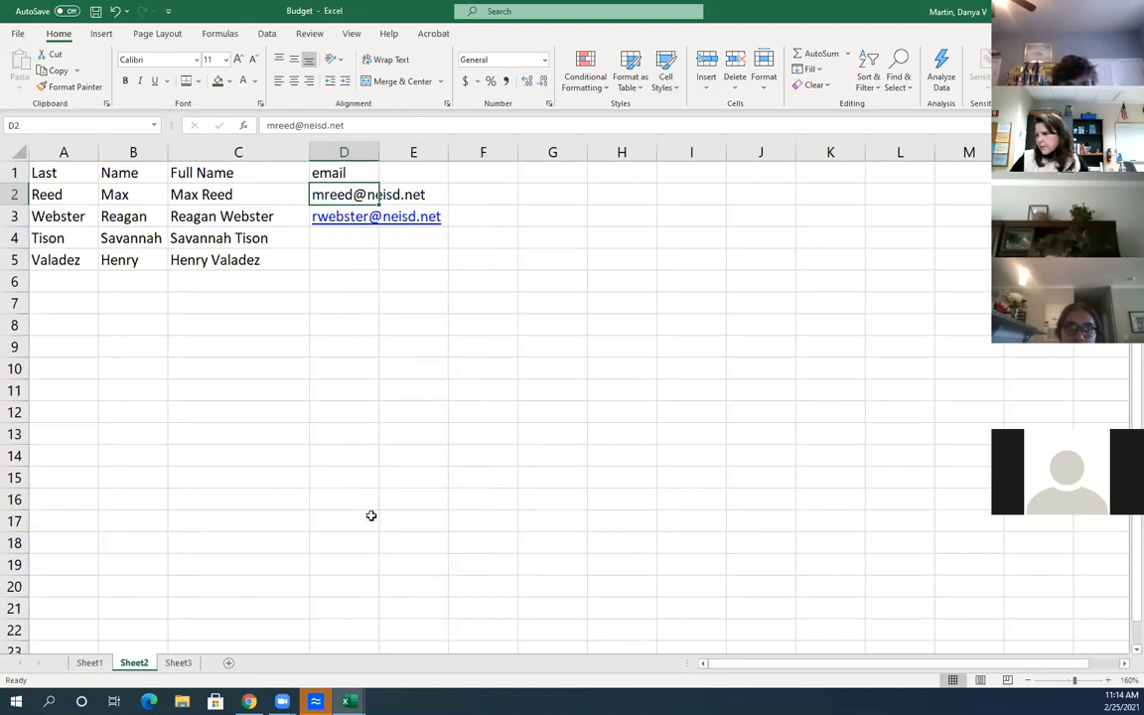
{"action": "right_click", "coordinate": [348, 223]}
{"action": "left_click", "coordinate": [385, 646]}
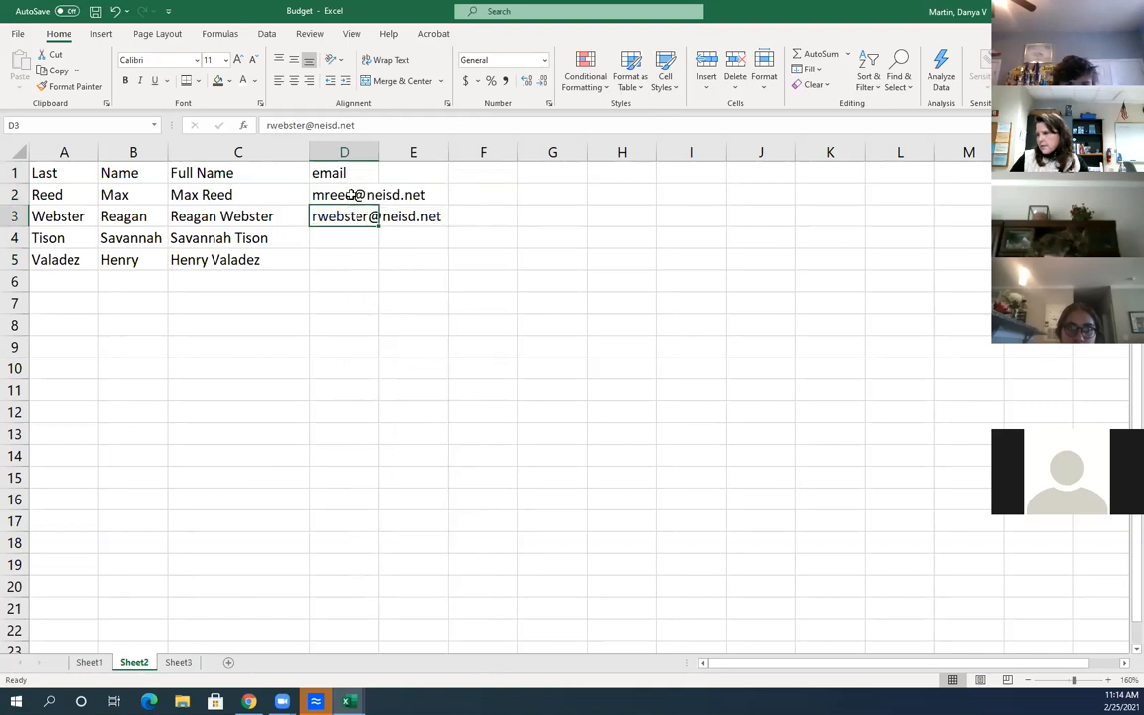
Flash Fill D2:D5 so the last two people get email addresses from the pattern
{"action": "left_click_drag", "start_coordinate": [351, 195], "coordinate": [346, 217]}
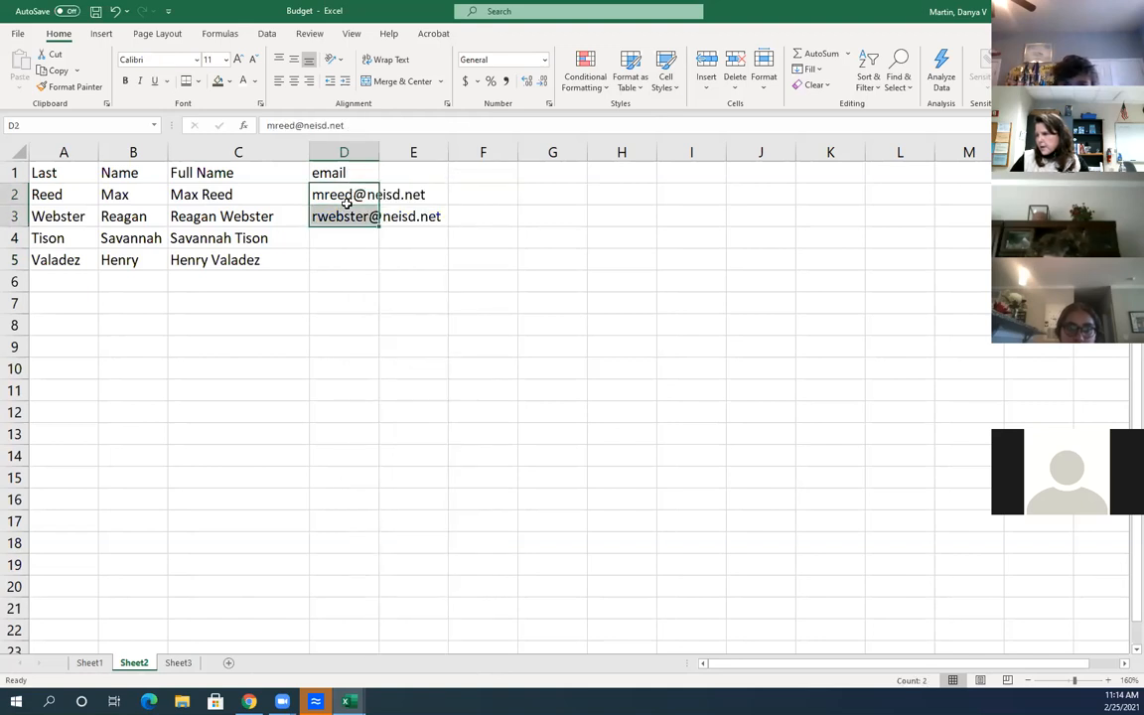
{"action": "left_click", "coordinate": [344, 191]}
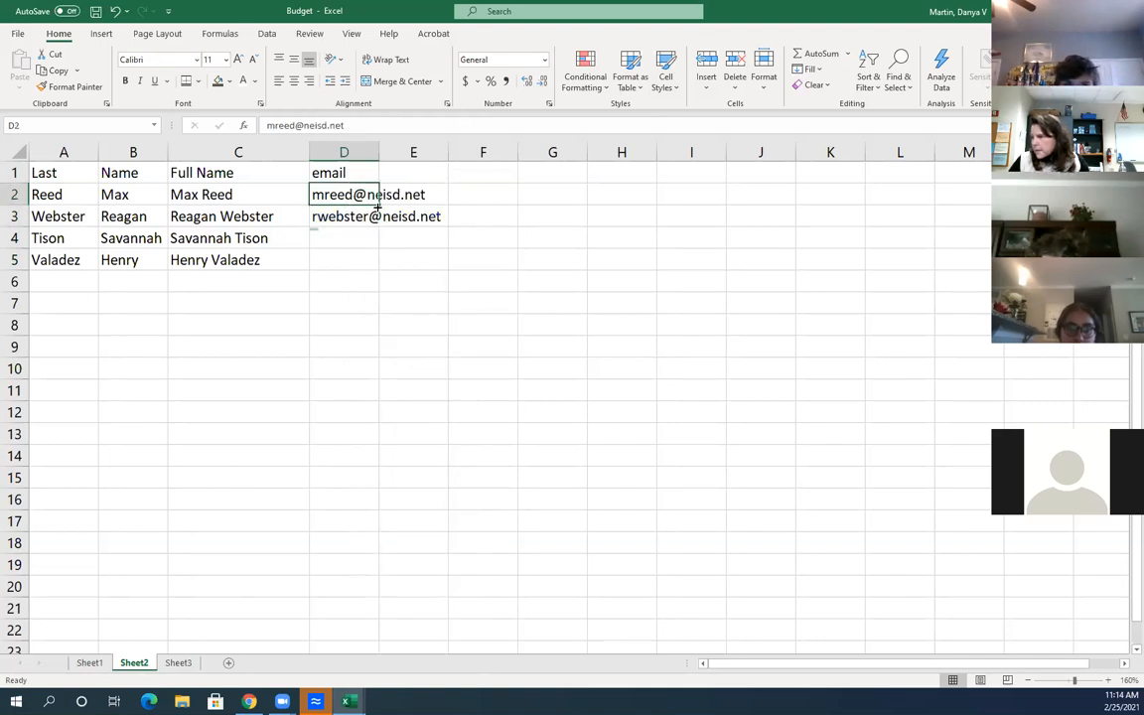
{"action": "left_click_drag", "start_coordinate": [329, 194], "coordinate": [327, 260]}
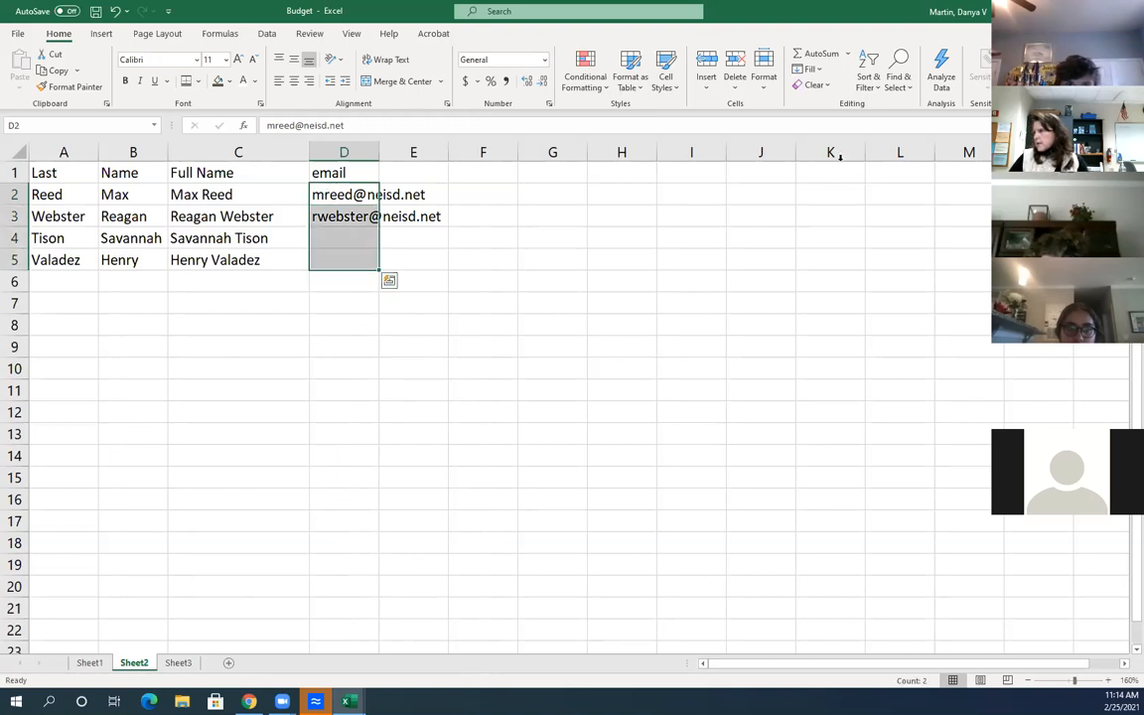
{"action": "left_click", "coordinate": [811, 68]}
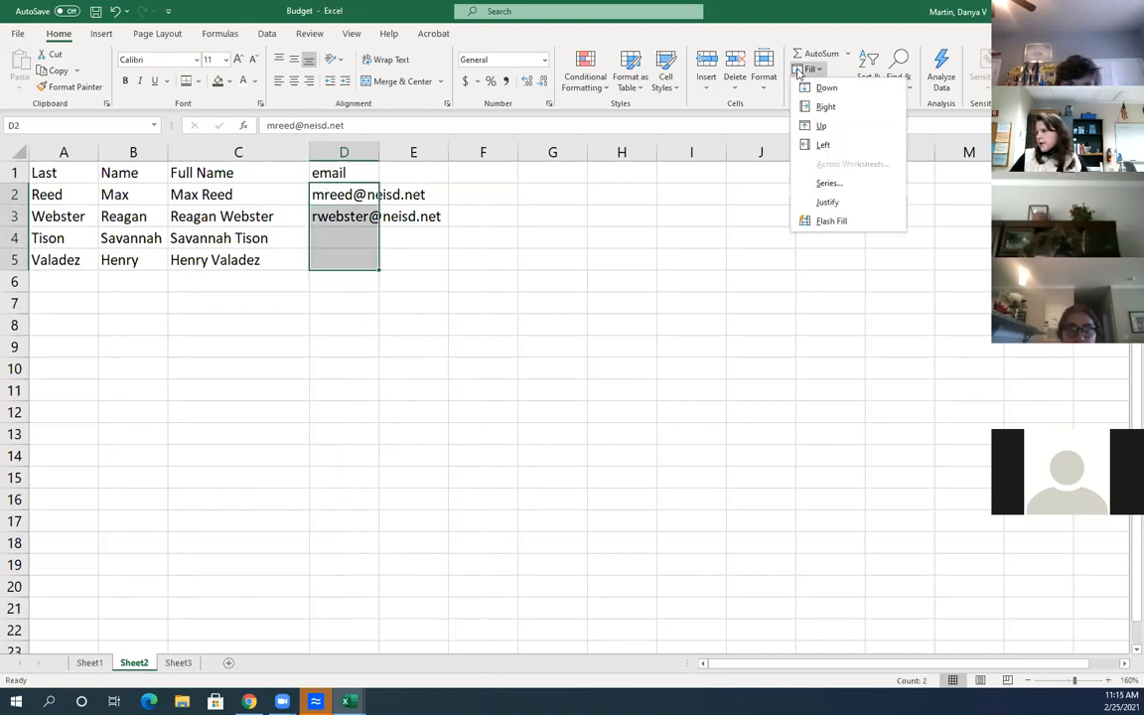
{"action": "left_click", "coordinate": [824, 222]}
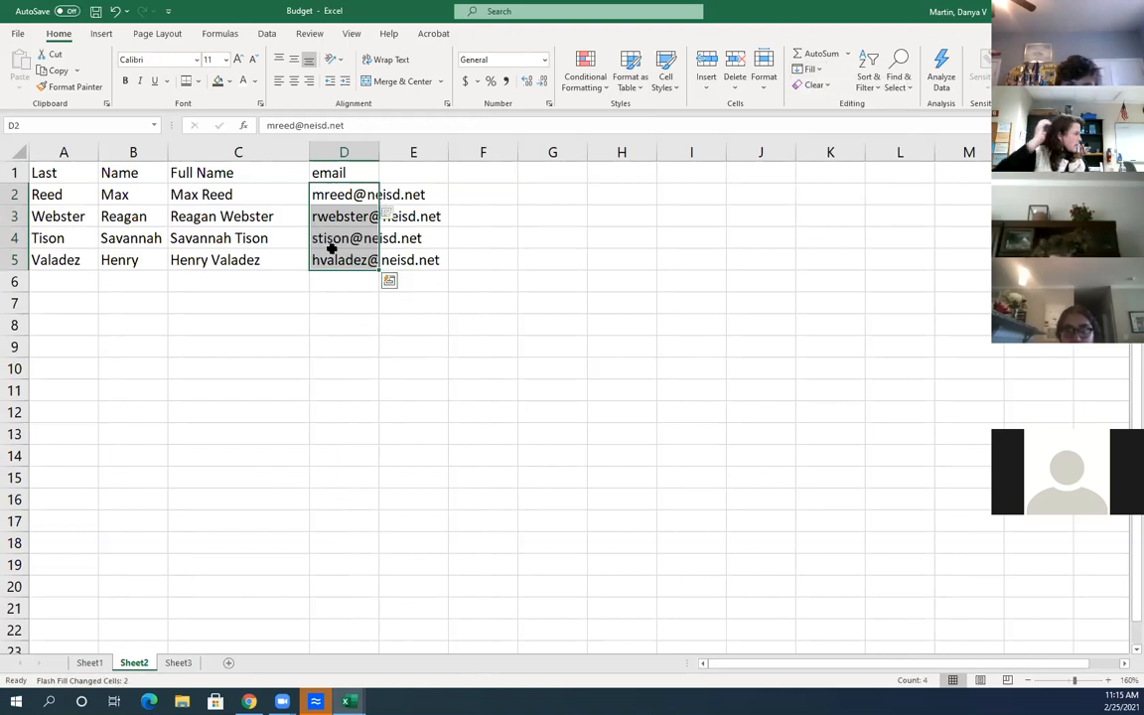
{"action": "left_click", "coordinate": [366, 349]}
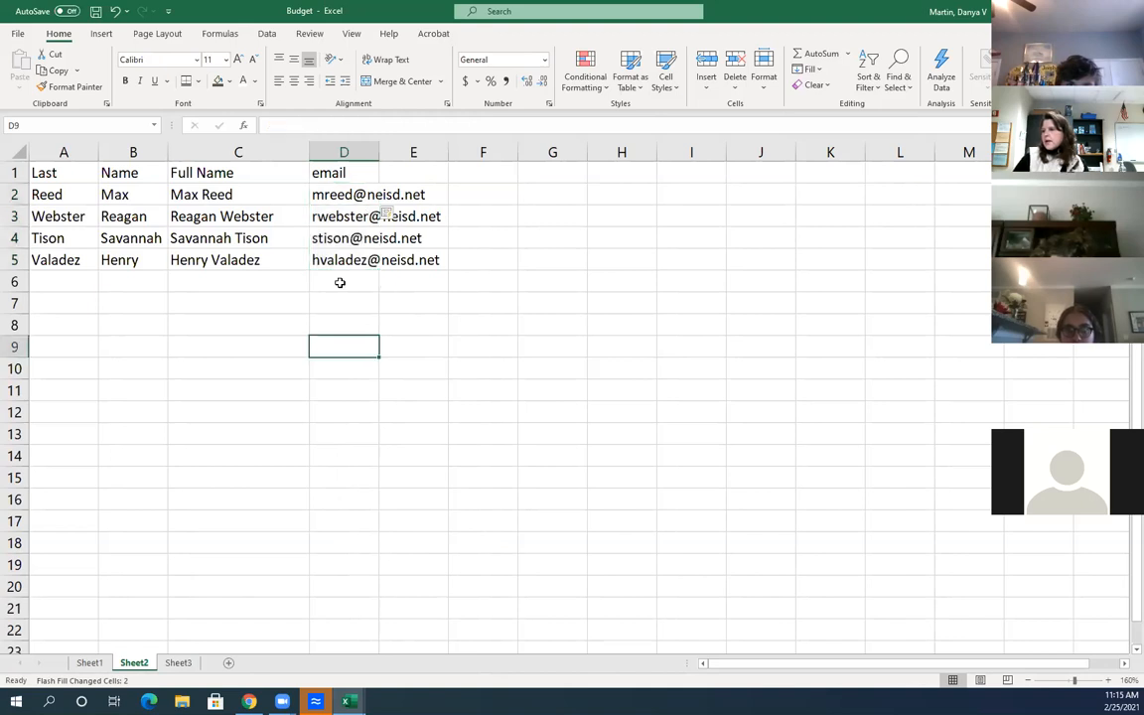
{"action": "key", "text": "Up"}
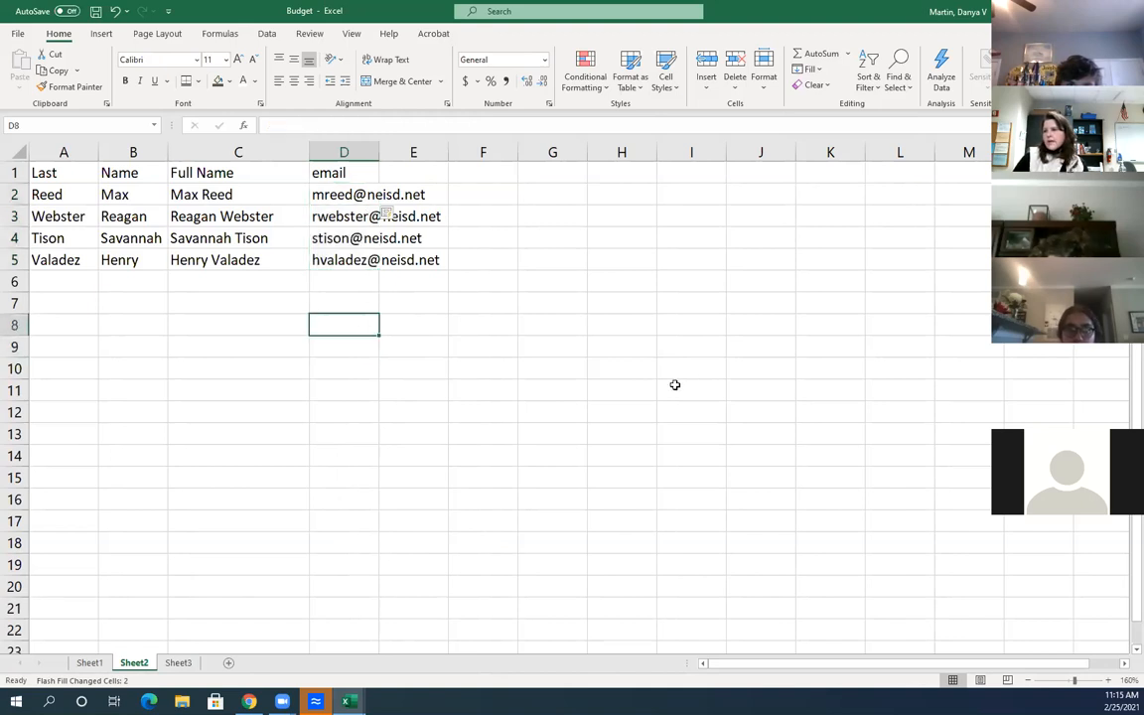
Drag column D's right border wider so every email address shows in full
{"action": "double_click", "coordinate": [677, 394]}
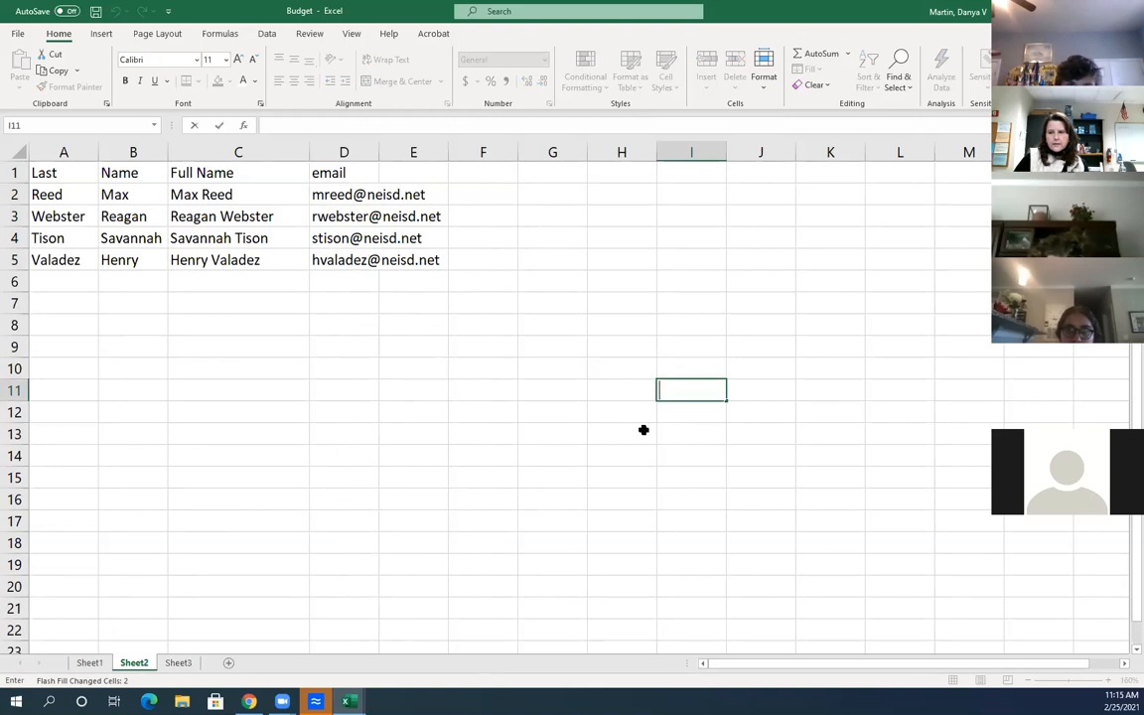
{"action": "left_click", "coordinate": [381, 151]}
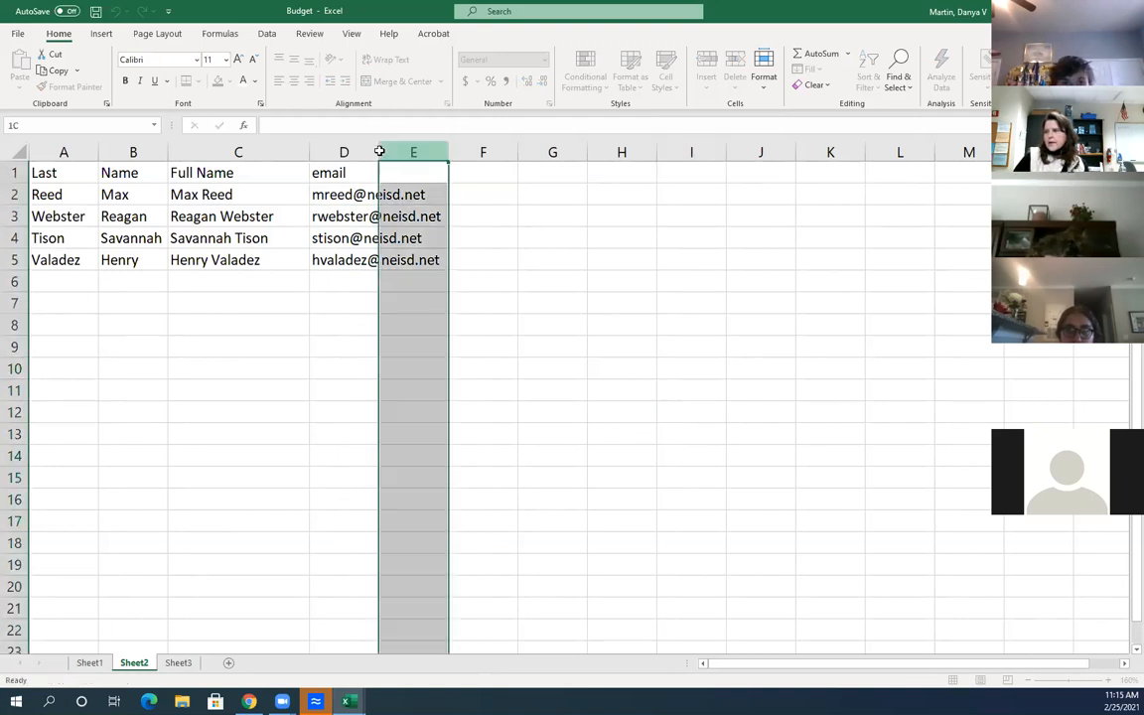
{"action": "left_click_drag", "start_coordinate": [377, 151], "coordinate": [466, 150]}
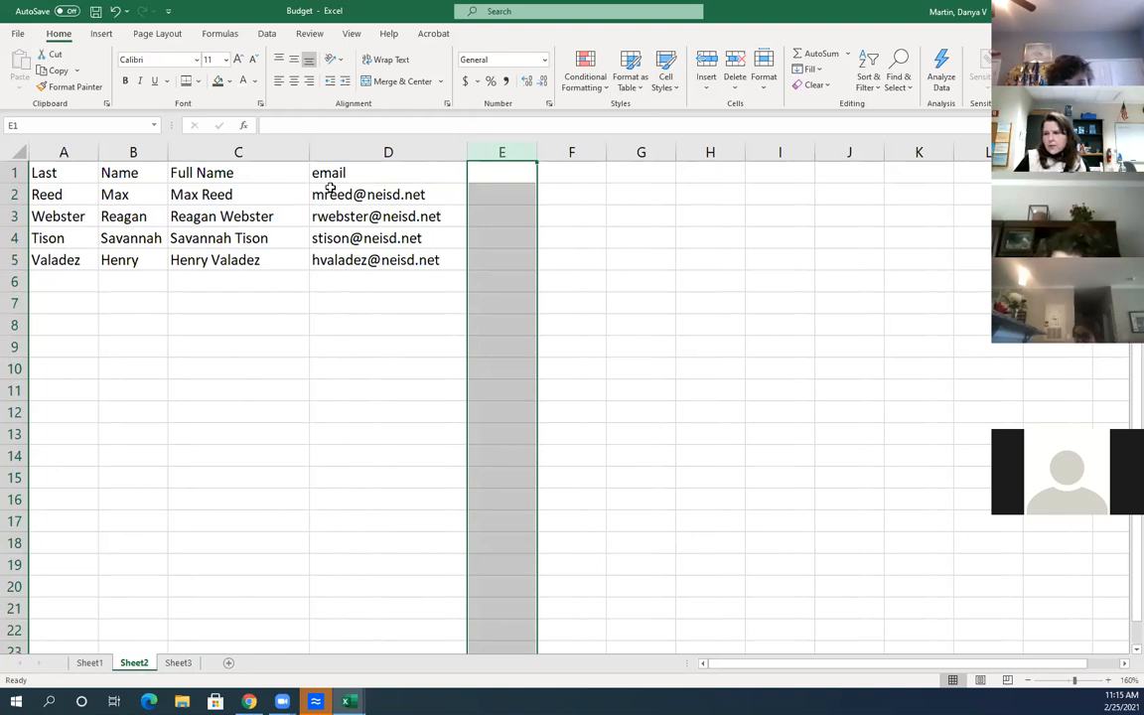
{"action": "left_click", "coordinate": [332, 320]}
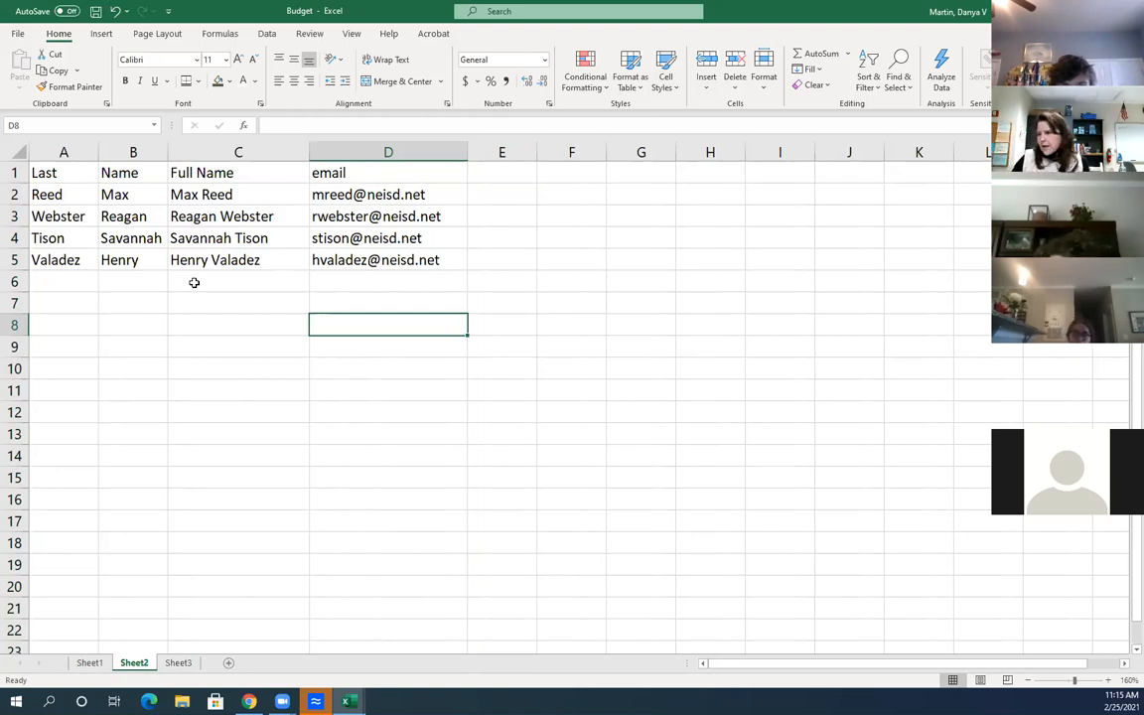
Return to Sheet1's Nigel Enterprises Fourth Quarter Budget, selecting empty cells E6, F11 and E3
{"action": "left_click", "coordinate": [88, 661]}
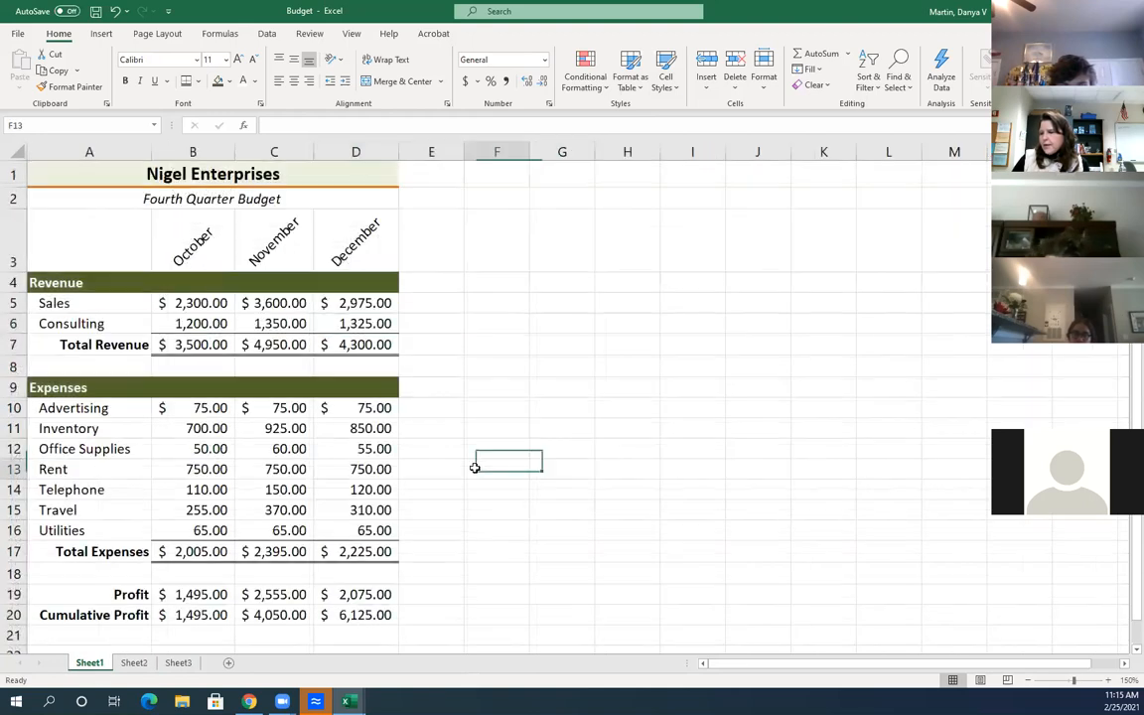
{"action": "left_click", "coordinate": [452, 322]}
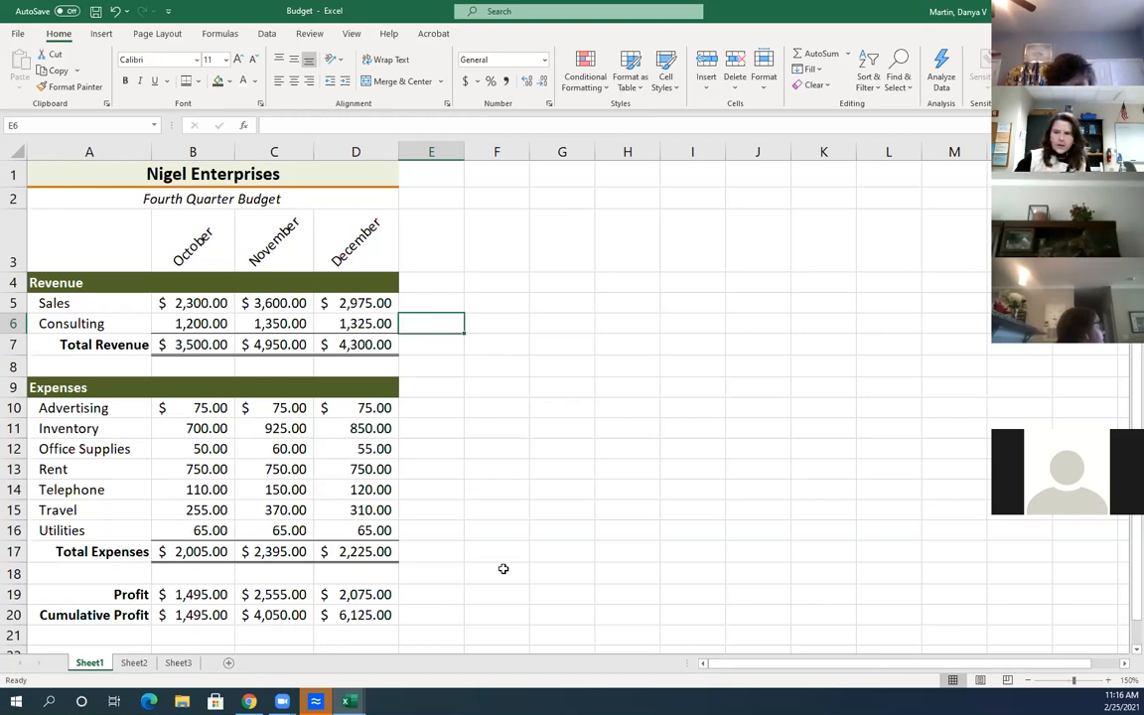
{"action": "left_click", "coordinate": [497, 423]}
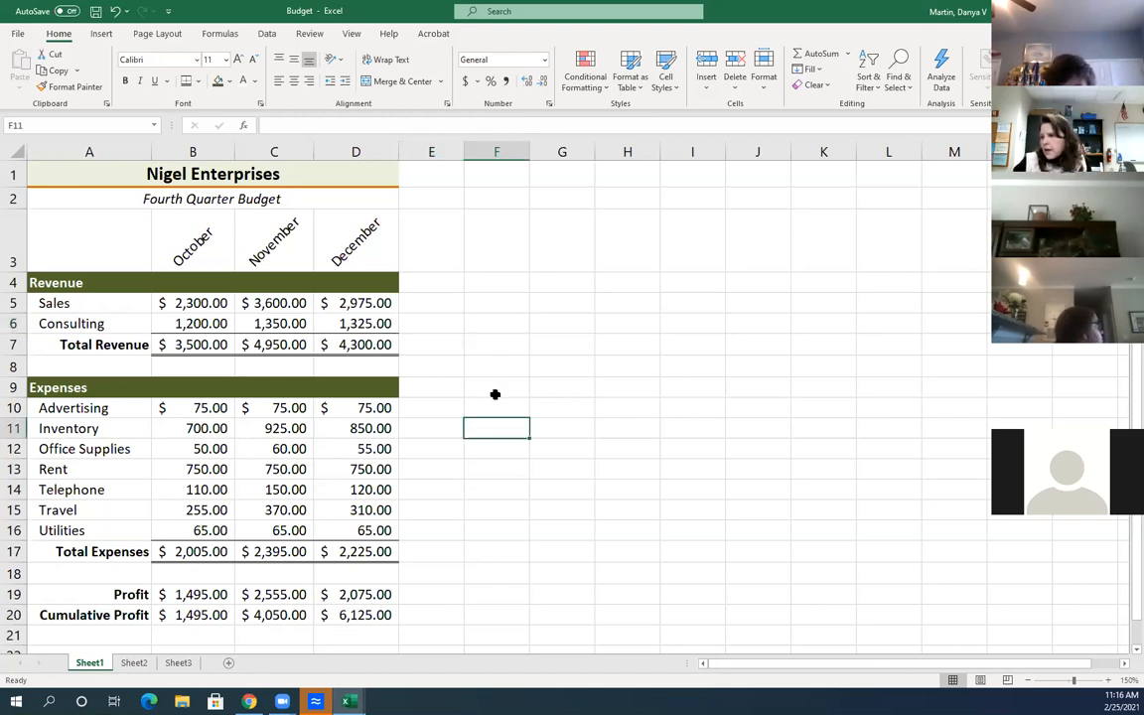
{"action": "left_click", "coordinate": [424, 258]}
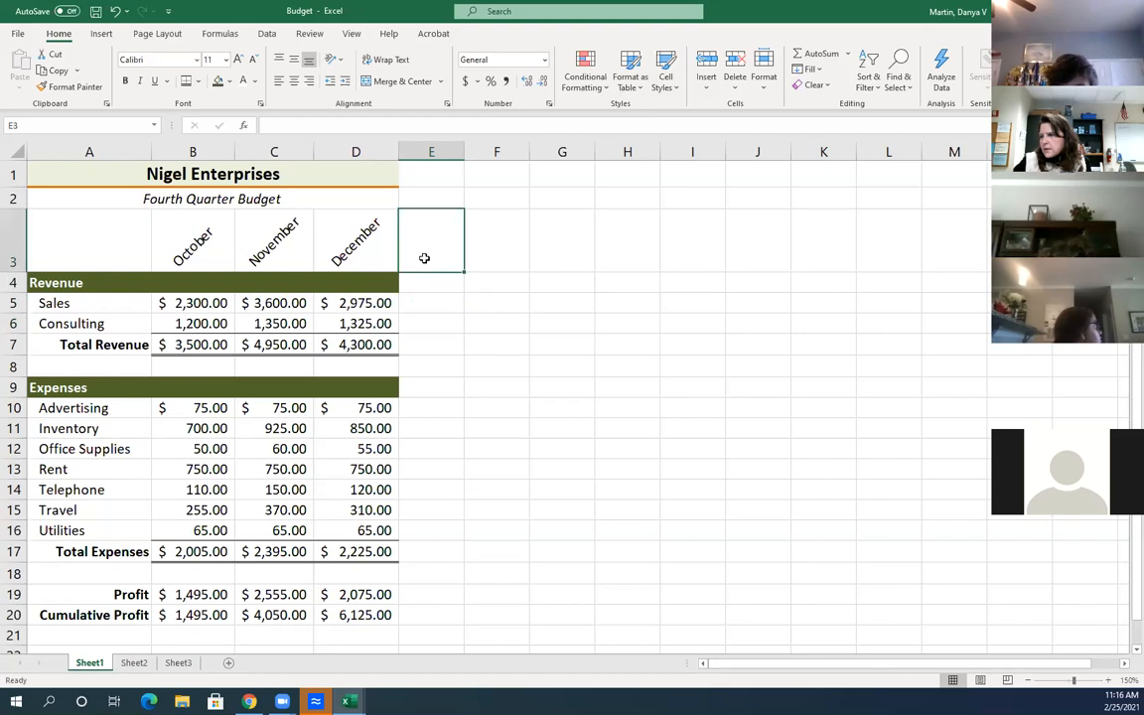